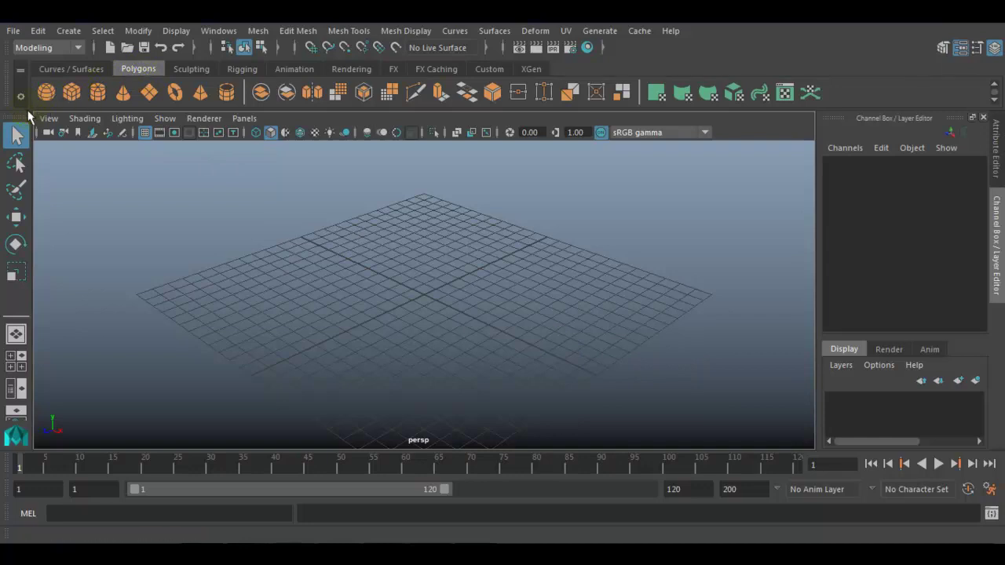
- Create a polygon cube and raise it to Translate Y 1.194 above the grid
{"action": "left_click", "coordinate": [68, 96]}
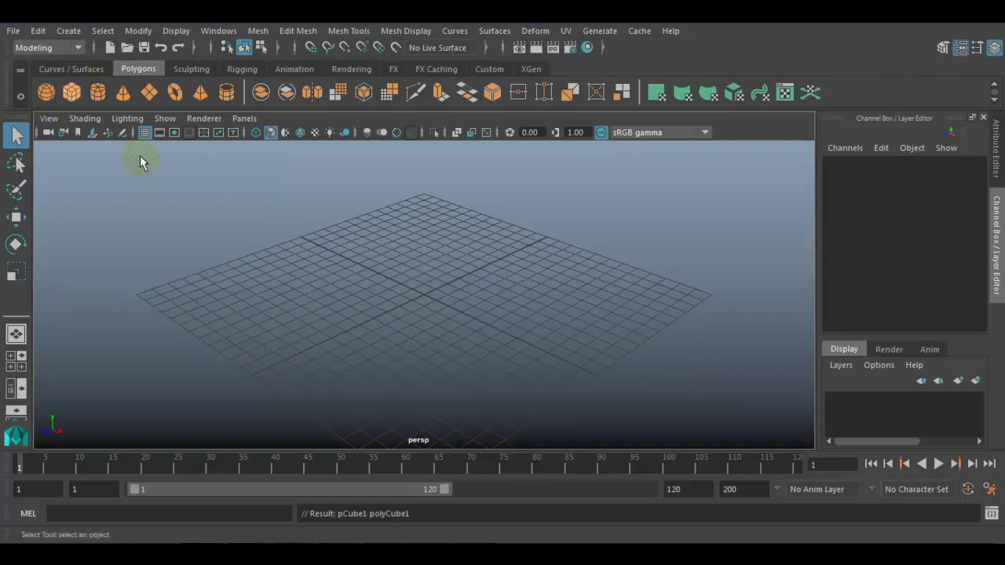
{"action": "left_click_drag", "start_coordinate": [442, 326], "coordinate": [555, 417], "text": "alt"}
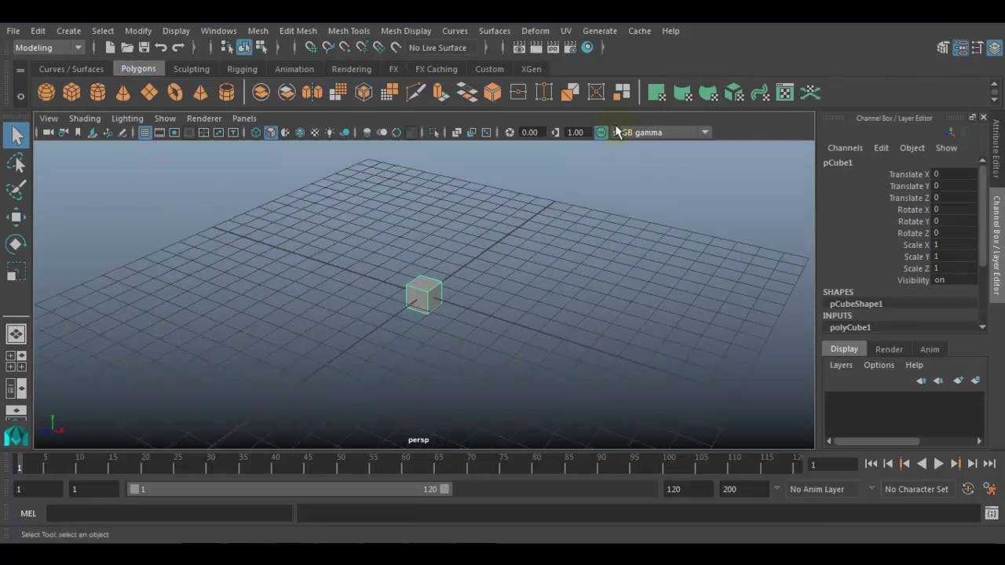
{"action": "left_click_drag", "start_coordinate": [494, 263], "coordinate": [532, 301], "text": "alt"}
{"action": "key", "text": "w"}
{"action": "left_click_drag", "start_coordinate": [431, 240], "coordinate": [435, 191]}
- Scale the cube into a flat box with scale values X 4.52, Y 1.02 and Z 3.321
{"action": "left_click_drag", "start_coordinate": [503, 277], "coordinate": [678, 322], "text": "alt"}
{"action": "key", "text": "r"}
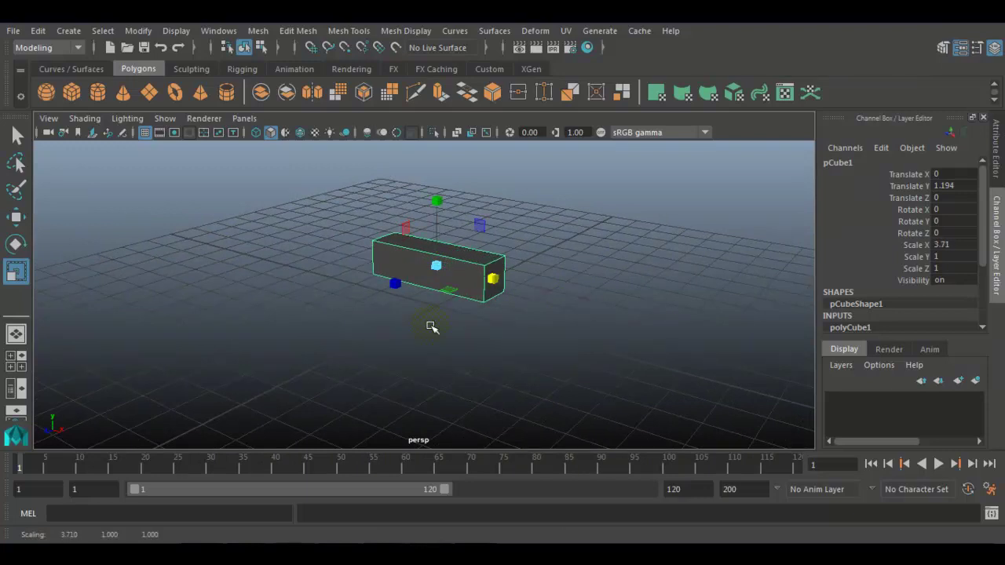
{"action": "left_click_drag", "start_coordinate": [395, 284], "coordinate": [312, 321]}
{"action": "left_click_drag", "start_coordinate": [438, 211], "coordinate": [437, 216]}
{"action": "left_click_drag", "start_coordinate": [470, 302], "coordinate": [494, 316], "text": "alt"}
{"action": "left_click_drag", "start_coordinate": [384, 304], "coordinate": [371, 313]}
{"action": "left_click_drag", "start_coordinate": [431, 335], "coordinate": [545, 370], "text": "alt"}
{"action": "left_click", "coordinate": [542, 318]}
{"action": "left_click", "coordinate": [569, 321]}
{"action": "mouse_move", "coordinate": [571, 322]}
{"action": "left_mouse_down", "text": "alt"}
{"action": "mouse_move", "coordinate": [495, 327]}
{"action": "mouse_move", "coordinate": [567, 330]}
{"action": "left_mouse_up", "text": "alt"}
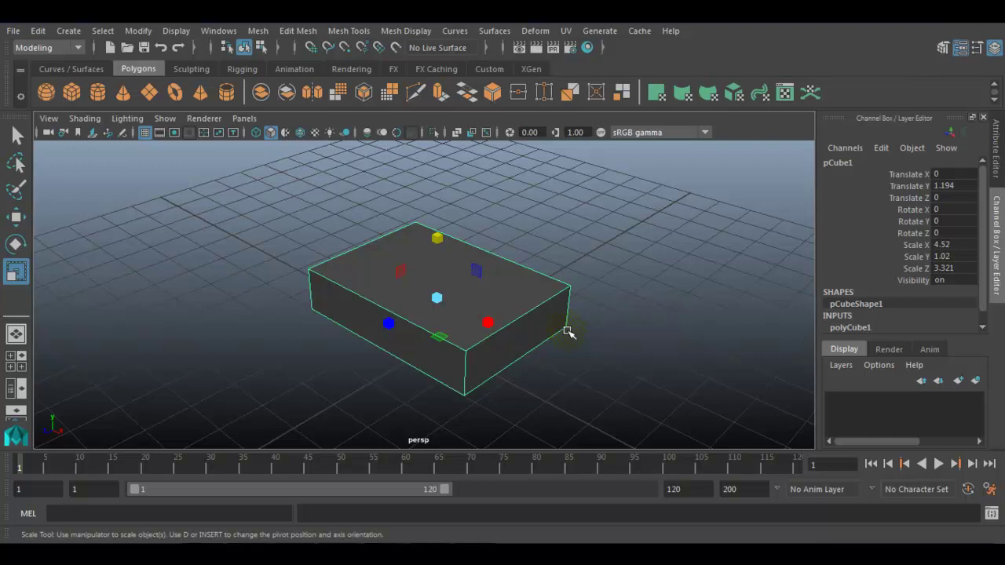
{"action": "left_click_drag", "start_coordinate": [568, 333], "coordinate": [534, 341], "text": "alt"}
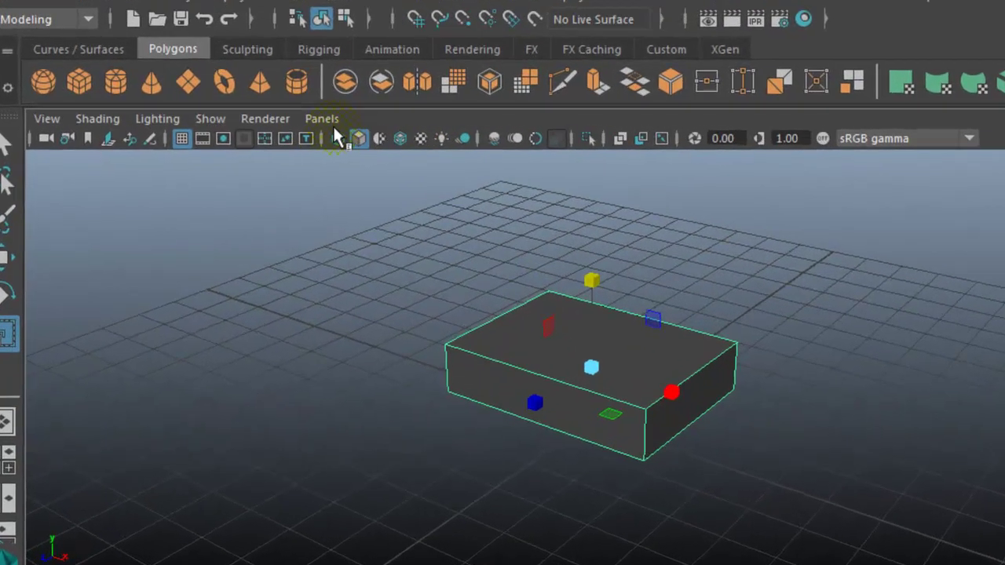
- Split the workspace into two stacked panes and show the UV Editor in the lower one
{"action": "left_click", "coordinate": [250, 119]}
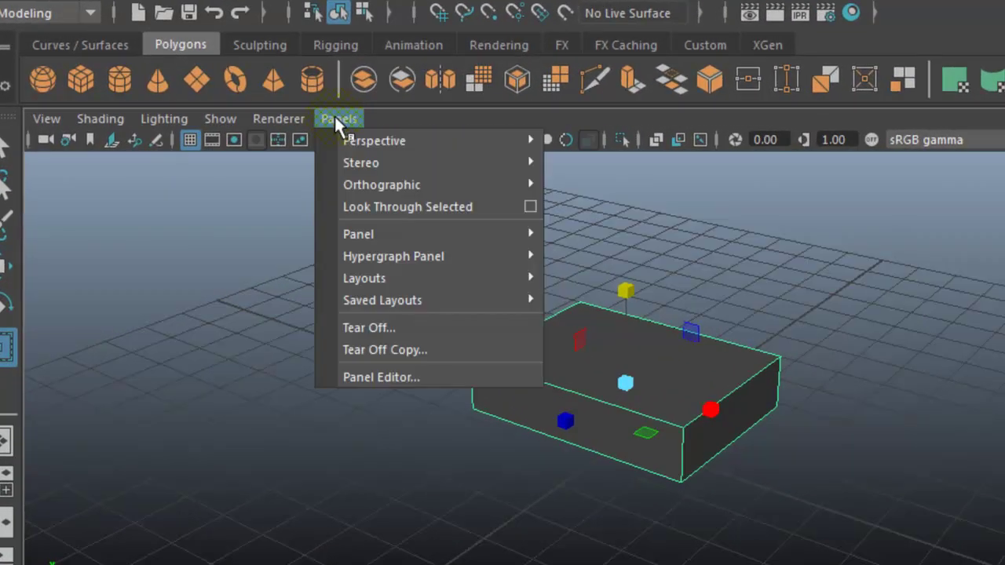
{"action": "mouse_move", "coordinate": [291, 231]}
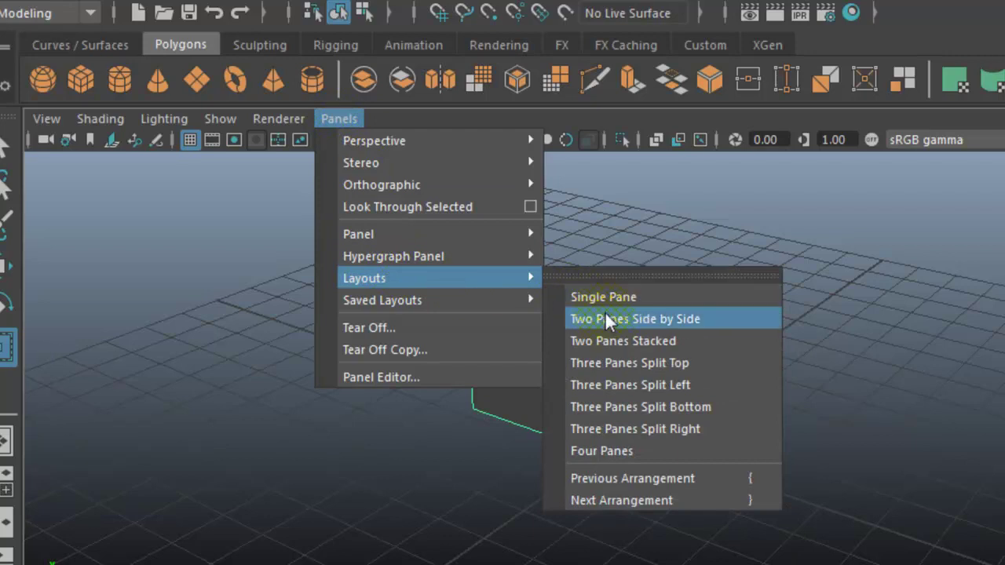
{"action": "left_click", "coordinate": [612, 340]}
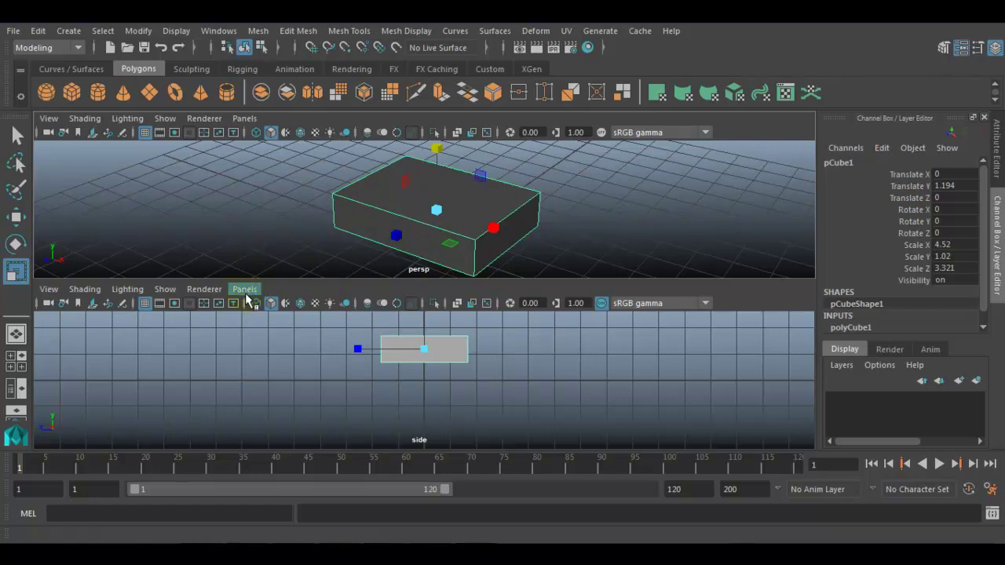
{"action": "left_click", "coordinate": [247, 290]}
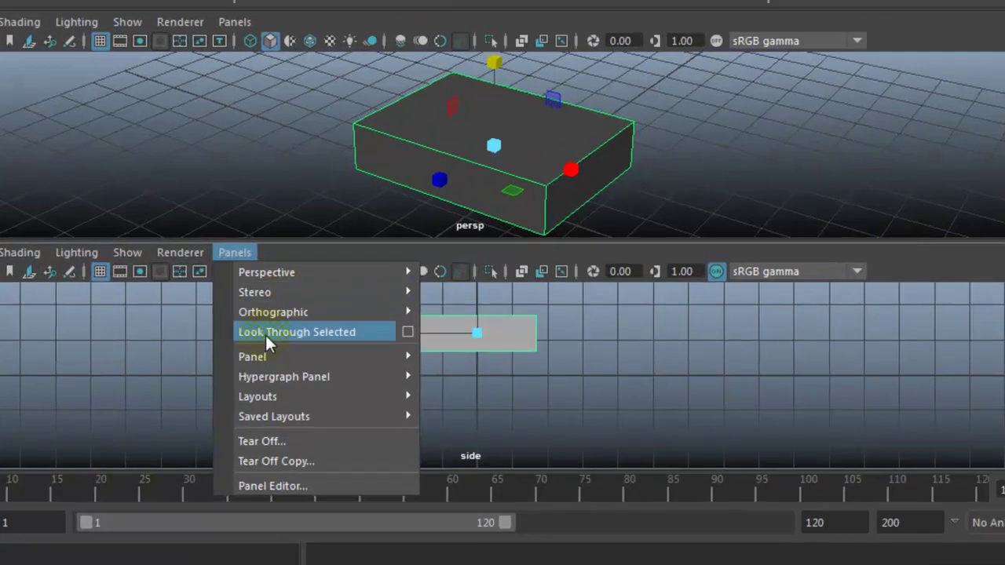
{"action": "mouse_move", "coordinate": [264, 366]}
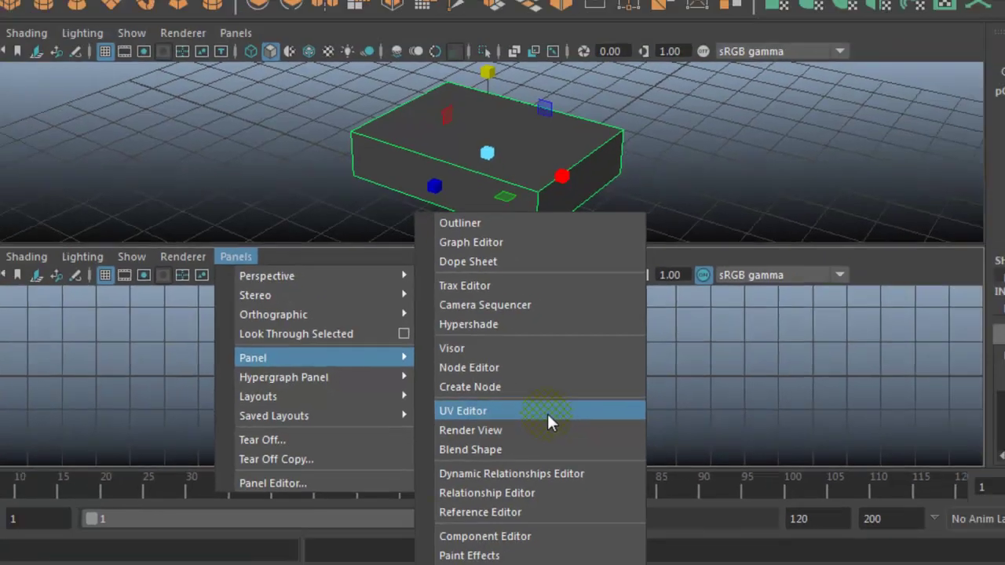
{"action": "left_click", "coordinate": [612, 417]}
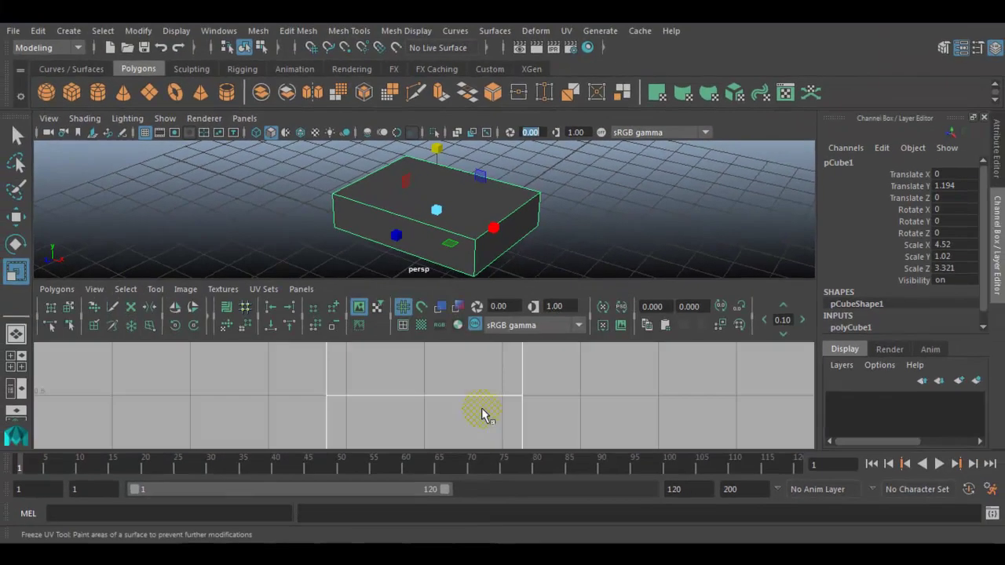
{"action": "scroll", "coordinate": [477, 410], "scroll_direction": "down", "scroll_amount": 6}
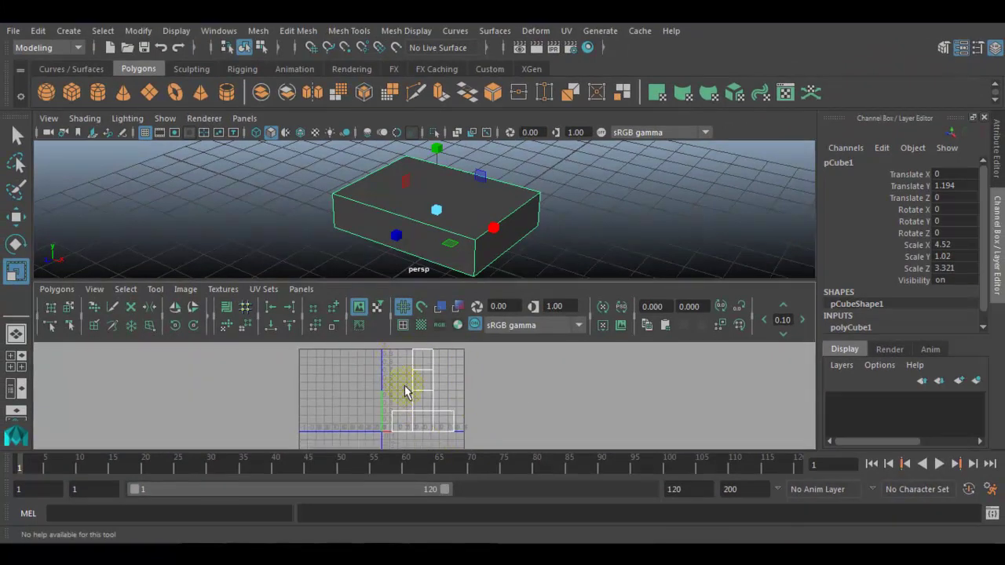
- Apply Automatic UV mapping to the box and reselect it in object mode
{"action": "key", "text": "space"}
{"action": "left_click", "coordinate": [552, 269]}
{"action": "left_click_drag", "start_coordinate": [552, 269], "coordinate": [499, 342], "text": "alt"}
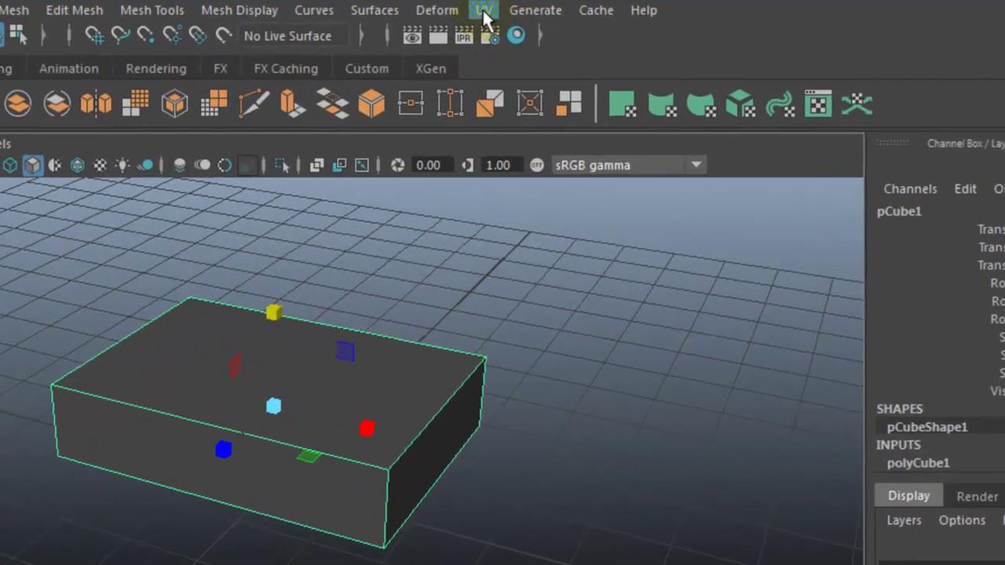
{"action": "left_click", "coordinate": [485, 11]}
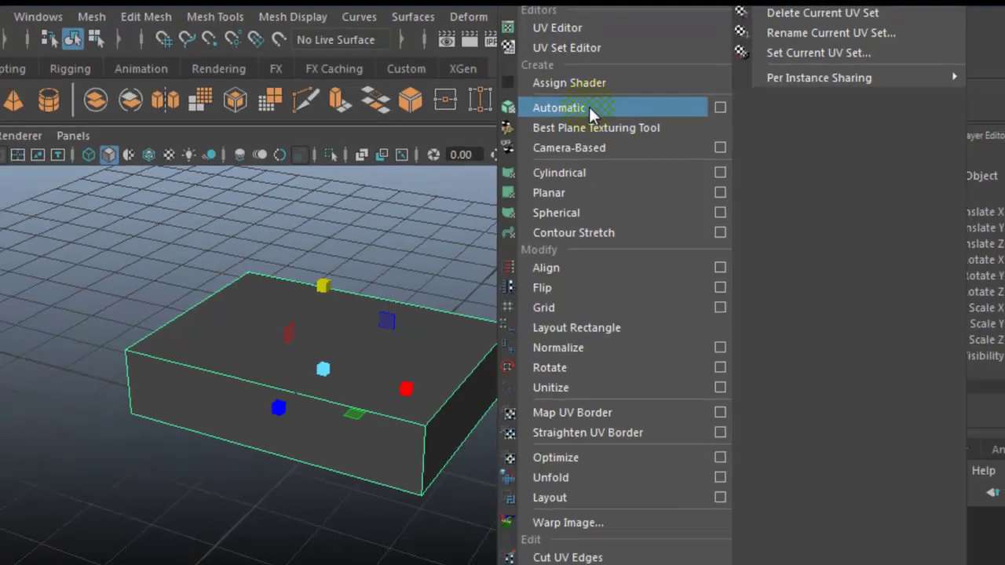
{"action": "left_click", "coordinate": [572, 111]}
{"action": "scroll", "coordinate": [515, 357], "scroll_direction": "down", "scroll_amount": 6}
{"action": "mouse_move", "coordinate": [514, 359]}
{"action": "left_mouse_down", "text": "alt"}
{"action": "mouse_move", "coordinate": [334, 333]}
{"action": "mouse_move", "coordinate": [493, 337]}
{"action": "mouse_move", "coordinate": [501, 364]}
{"action": "mouse_move", "coordinate": [611, 349]}
{"action": "mouse_move", "coordinate": [505, 353]}
{"action": "left_mouse_up", "text": "alt"}
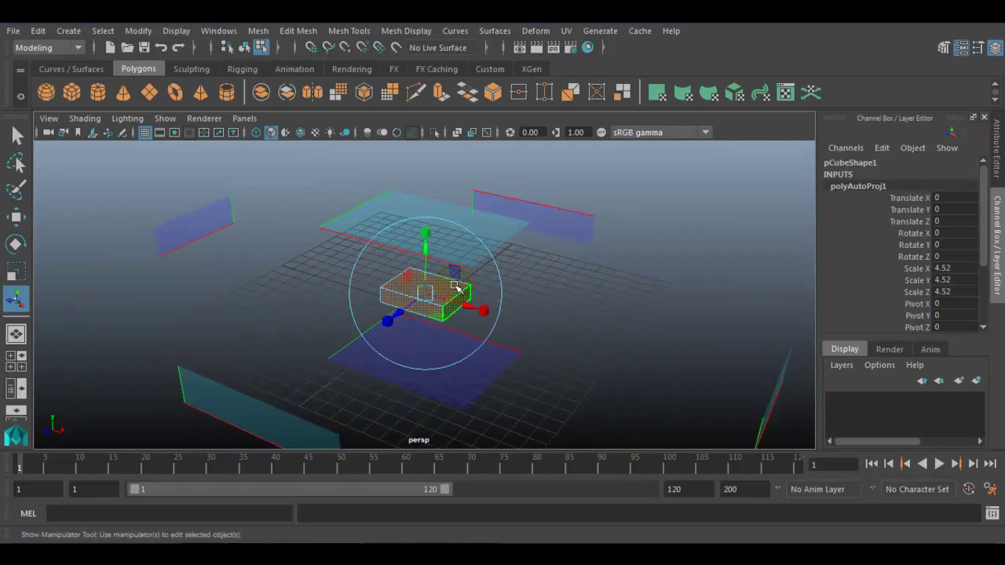
{"action": "right_click_drag", "start_coordinate": [452, 161], "coordinate": [523, 130]}
{"action": "left_click", "coordinate": [540, 256]}
{"action": "left_click_drag", "start_coordinate": [540, 257], "coordinate": [400, 341]}
- Examine the box's automatic UV layout in the UV Editor and compare it with the model
{"action": "key", "text": "space"}
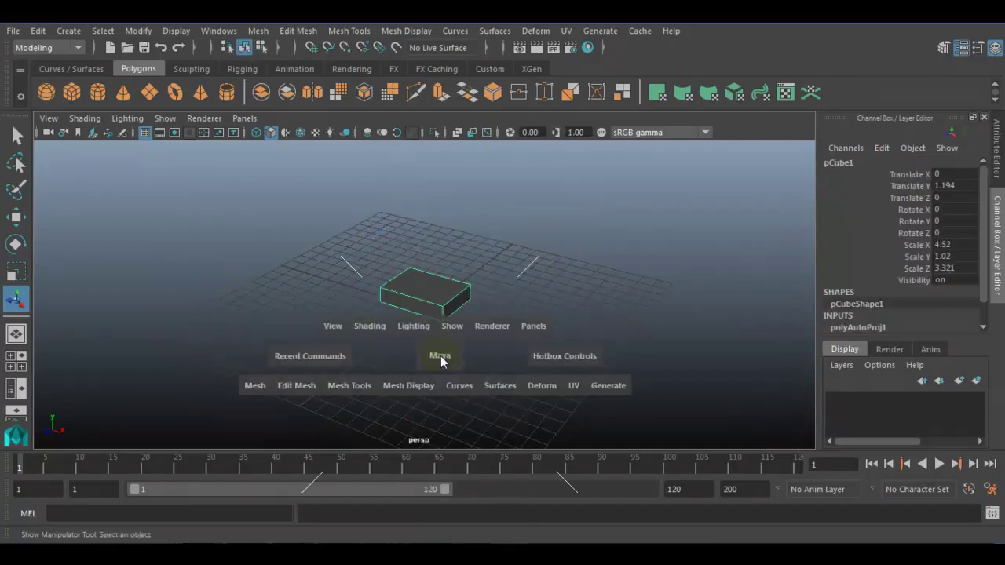
{"action": "left_click", "coordinate": [511, 180]}
{"action": "left_click", "coordinate": [451, 205]}
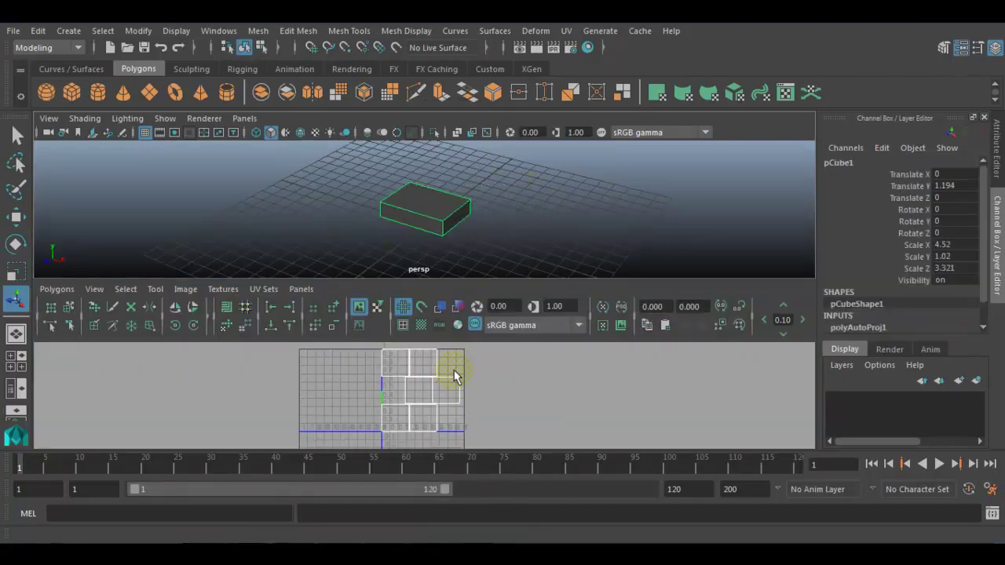
{"action": "key", "text": "space"}
{"action": "scroll", "coordinate": [518, 363], "scroll_direction": "up", "scroll_amount": 2}
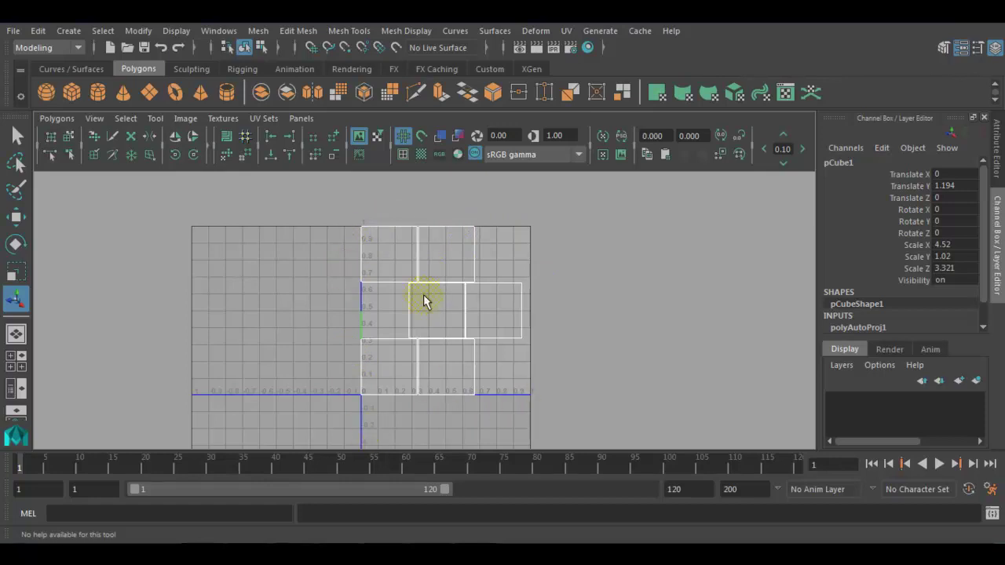
{"action": "key", "text": "space"}
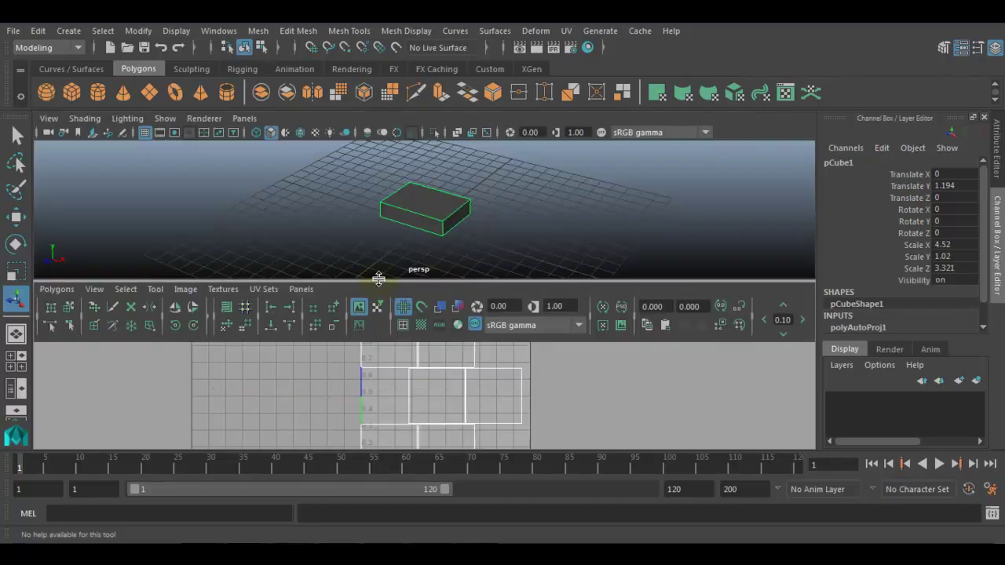
{"action": "scroll", "coordinate": [437, 394], "scroll_direction": "down", "scroll_amount": 3}
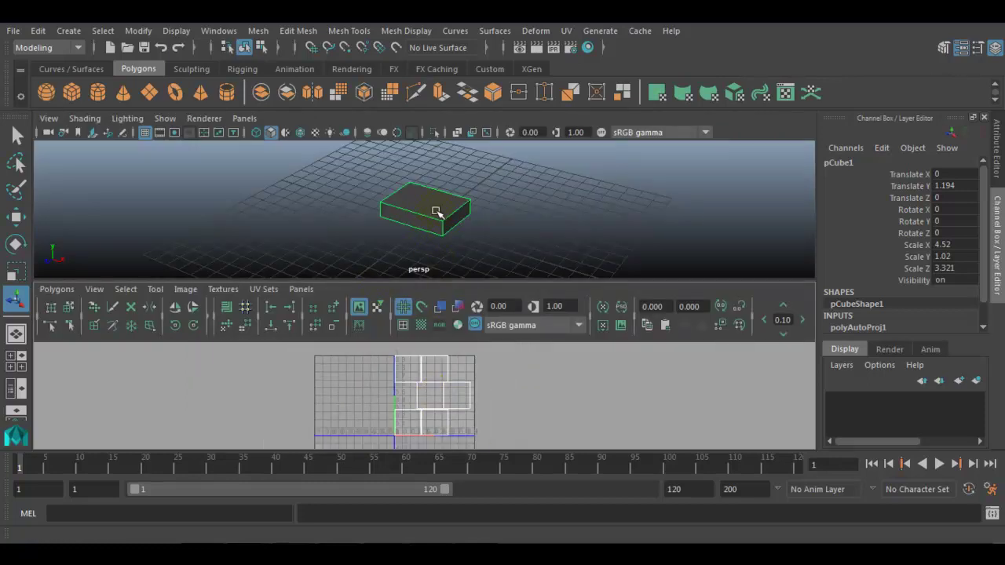
{"action": "left_click_drag", "start_coordinate": [437, 213], "coordinate": [456, 238], "text": "alt"}
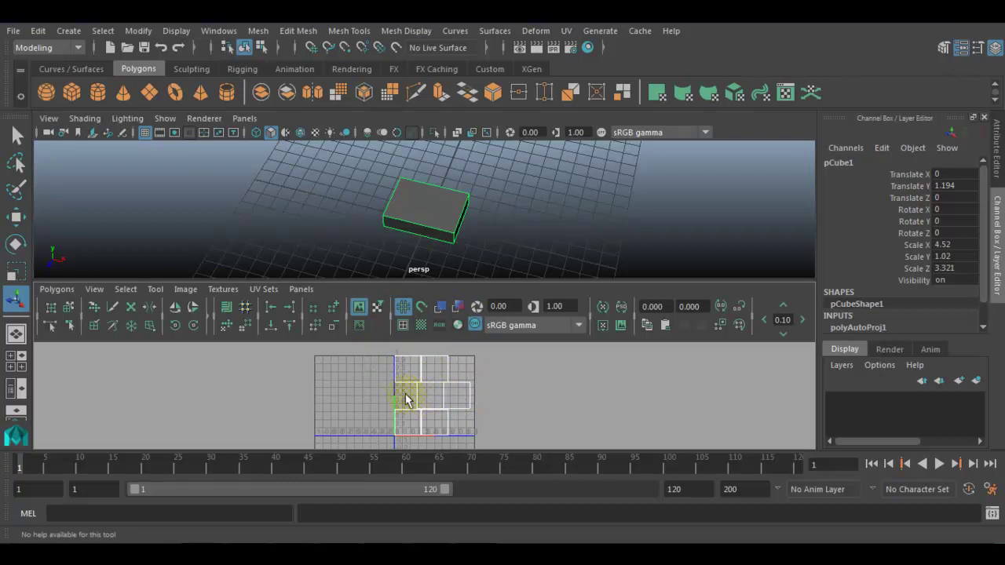
- Set the maximized UV Editor to UV component selection and activate the Move tool
{"action": "left_click", "coordinate": [418, 367]}
{"action": "key", "text": "space"}
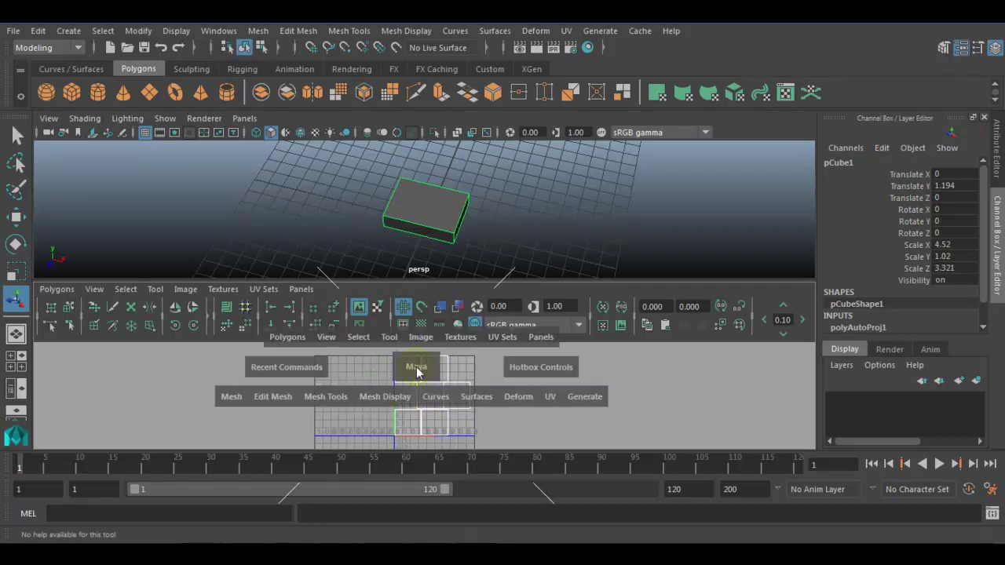
{"action": "scroll", "coordinate": [417, 370], "scroll_direction": "up", "scroll_amount": 5}
{"action": "scroll", "coordinate": [428, 344], "scroll_direction": "down", "scroll_amount": 2}
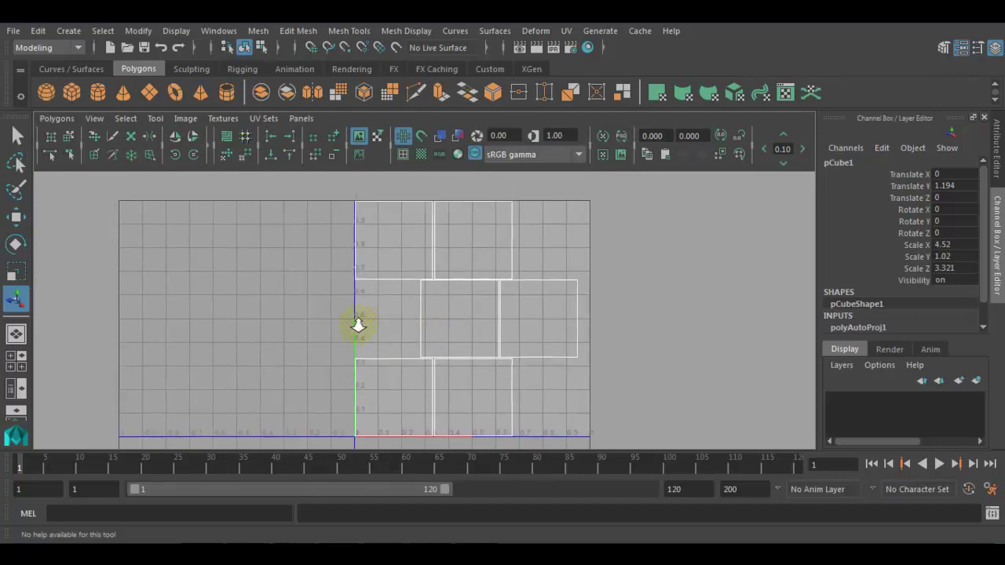
{"action": "right_click", "coordinate": [393, 230]}
{"action": "right_click_drag", "start_coordinate": [393, 230], "coordinate": [399, 231]}
{"action": "left_click", "coordinate": [366, 277]}
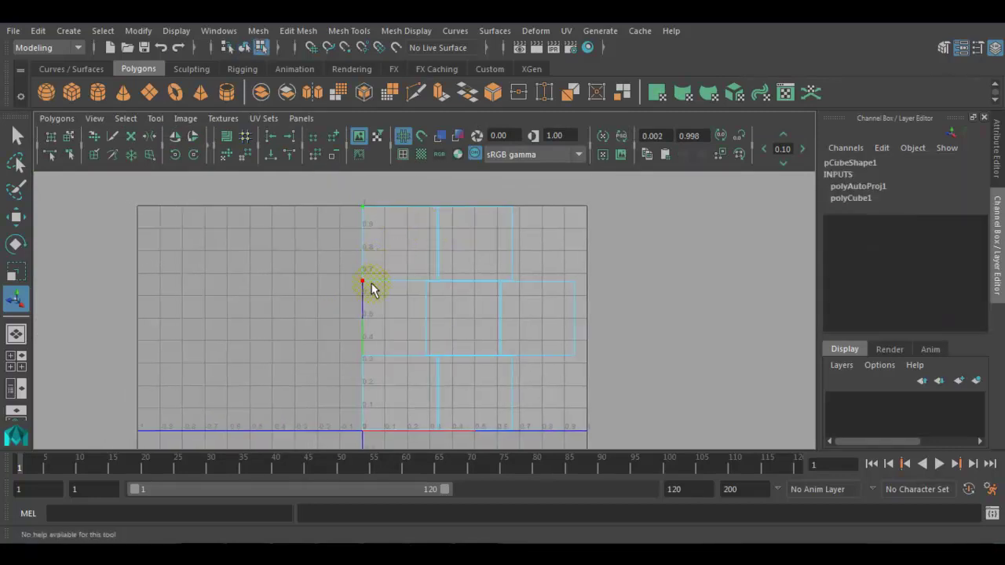
{"action": "left_click_drag", "start_coordinate": [334, 174], "coordinate": [381, 223]}
{"action": "key", "text": "w"}
{"action": "right_click_drag", "start_coordinate": [376, 227], "coordinate": [449, 355]}
- Move the six UV shells apart, placing three left of the 0–1 texture square and three to its right
{"action": "scroll", "coordinate": [448, 357], "scroll_direction": "down", "scroll_amount": 1}
{"action": "scroll", "coordinate": [426, 310], "scroll_direction": "down", "scroll_amount": 1}
{"action": "left_click_drag", "start_coordinate": [411, 265], "coordinate": [310, 255]}
{"action": "left_click_drag", "start_coordinate": [429, 239], "coordinate": [299, 341]}
{"action": "double_click", "coordinate": [434, 260]}
{"action": "left_click", "coordinate": [440, 319]}
{"action": "left_click_drag", "start_coordinate": [453, 323], "coordinate": [685, 288]}
{"action": "key", "text": "ctrl+z"}
{"action": "left_click_drag", "start_coordinate": [549, 293], "coordinate": [627, 361]}
{"action": "left_click_drag", "start_coordinate": [482, 333], "coordinate": [218, 359]}
{"action": "left_click_drag", "start_coordinate": [384, 335], "coordinate": [690, 359]}
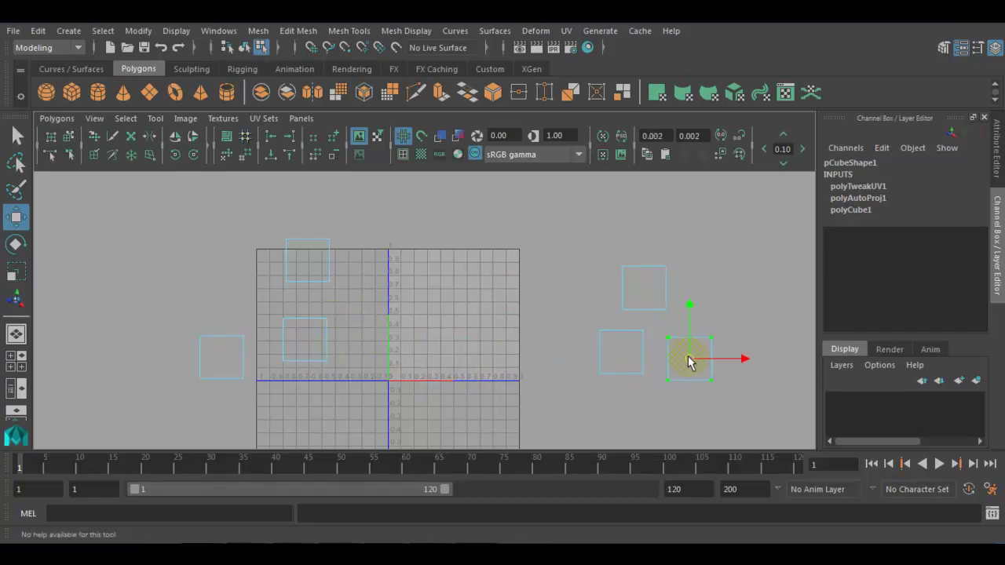
- Unfold the uppermost shell on the left with the Legacy method and Pin unselected UVs
{"action": "left_click_drag", "start_coordinate": [252, 218], "coordinate": [374, 309]}
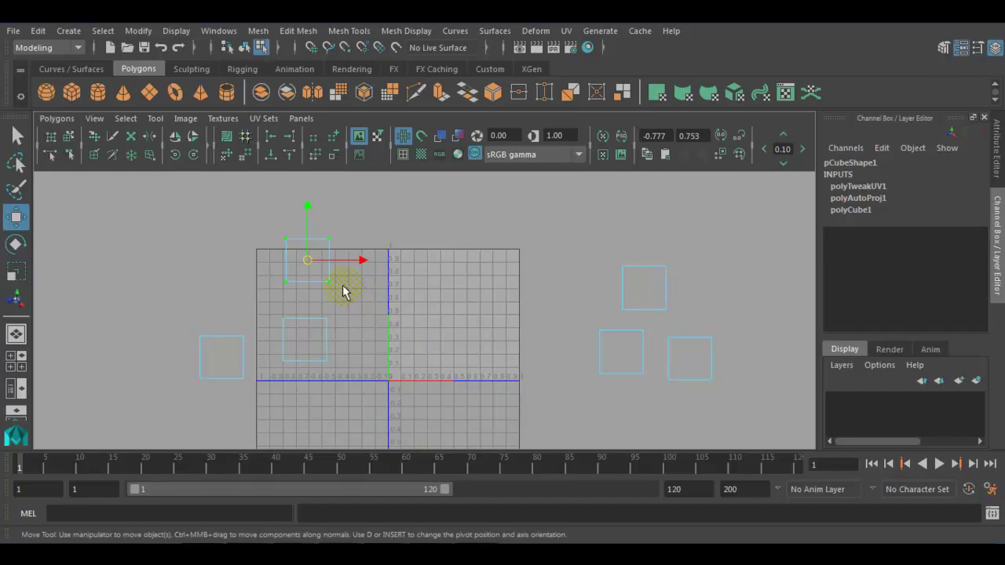
{"action": "right_click", "coordinate": [331, 278], "text": "shift"}
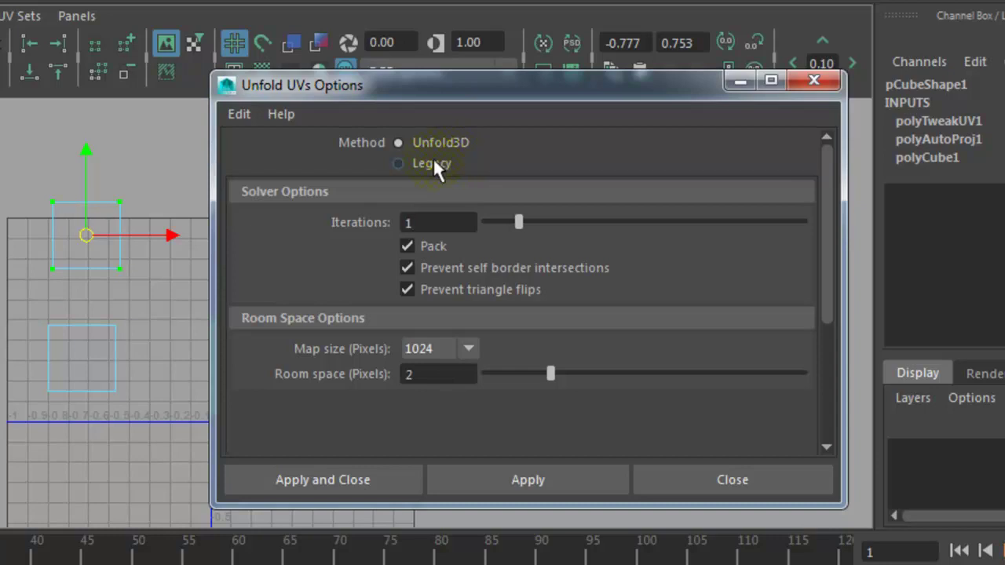
{"action": "left_click", "coordinate": [433, 163]}
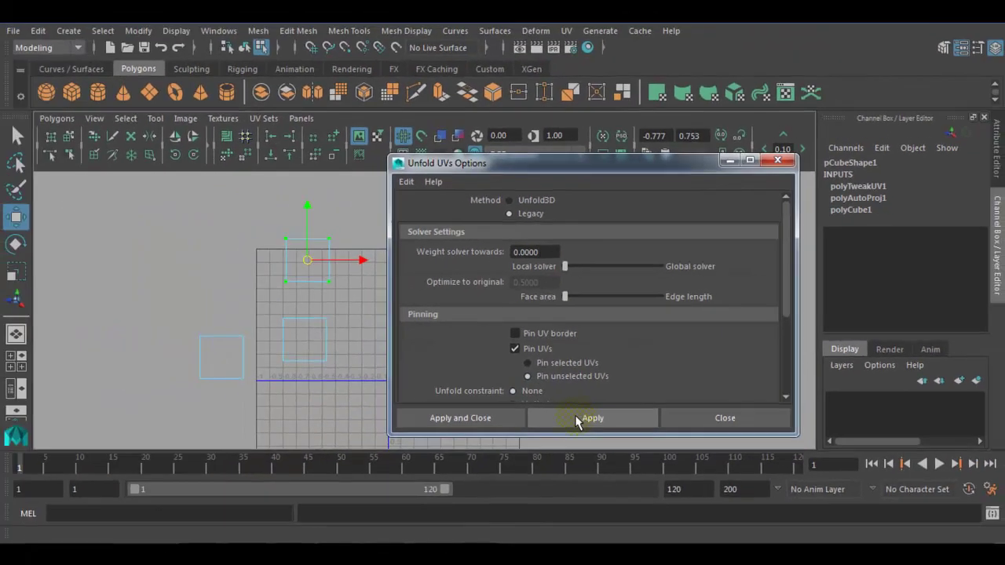
{"action": "left_click", "coordinate": [576, 416]}
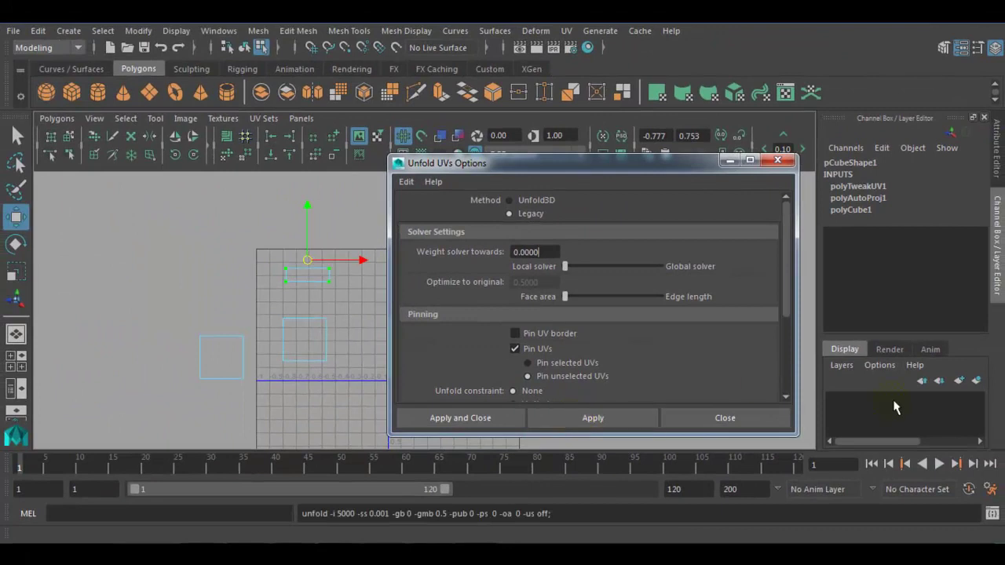
{"action": "left_click", "coordinate": [758, 421]}
{"action": "right_click_drag", "start_coordinate": [279, 309], "coordinate": [264, 300], "text": "alt"}
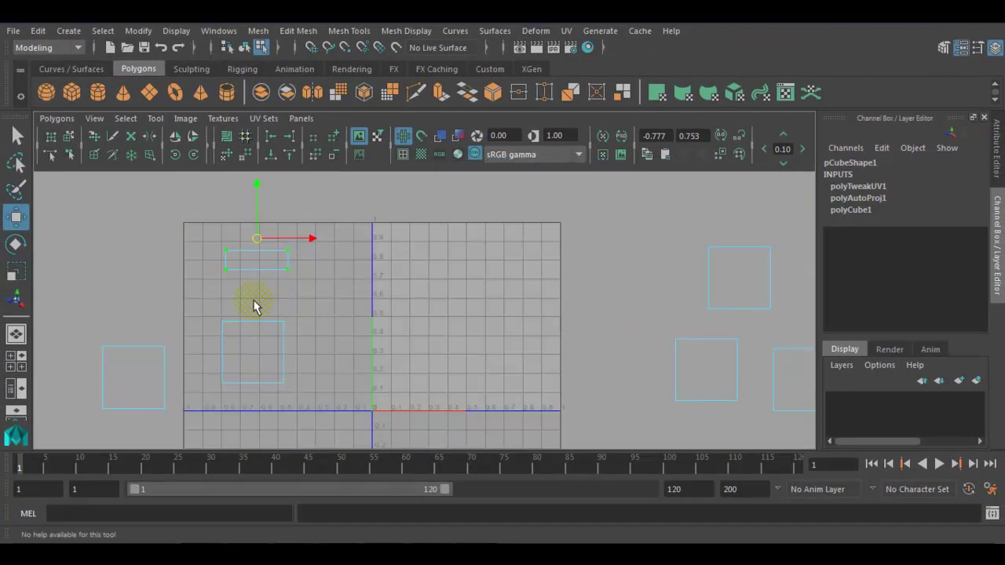
- Select the unfolded shell and check which face of the box it corresponds to
{"action": "left_click", "coordinate": [220, 290]}
{"action": "left_click_drag", "start_coordinate": [193, 233], "coordinate": [334, 287]}
{"action": "middle_click_drag", "start_coordinate": [253, 353], "coordinate": [280, 349], "text": "alt"}
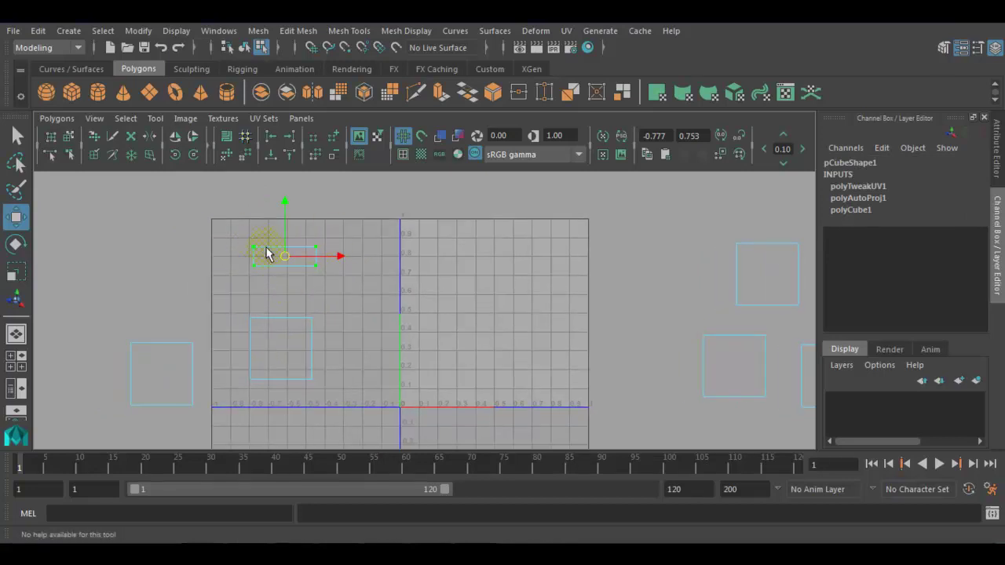
{"action": "key", "text": "space"}
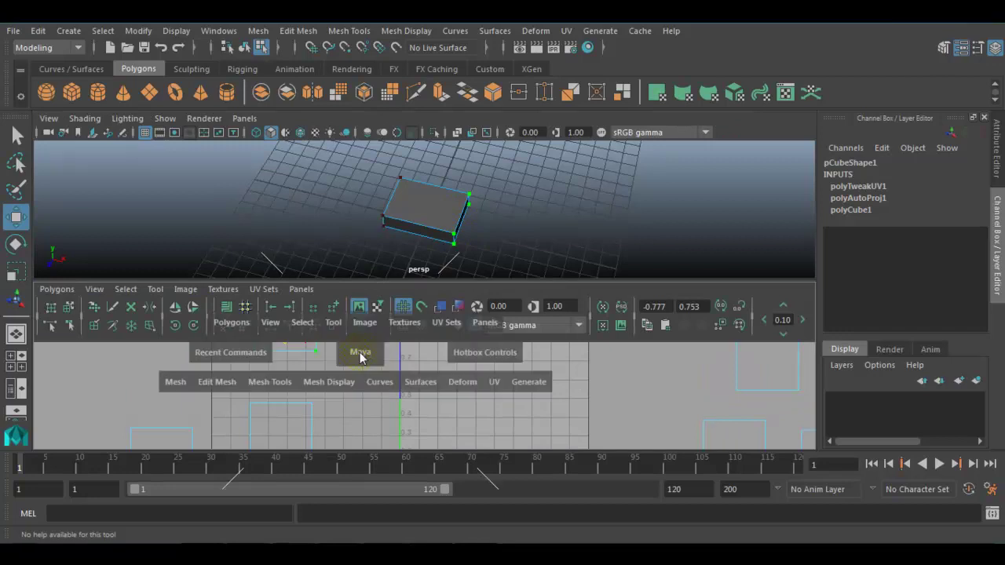
{"action": "key", "text": "space"}
{"action": "middle_click_drag", "start_coordinate": [383, 362], "coordinate": [407, 362], "text": "alt"}
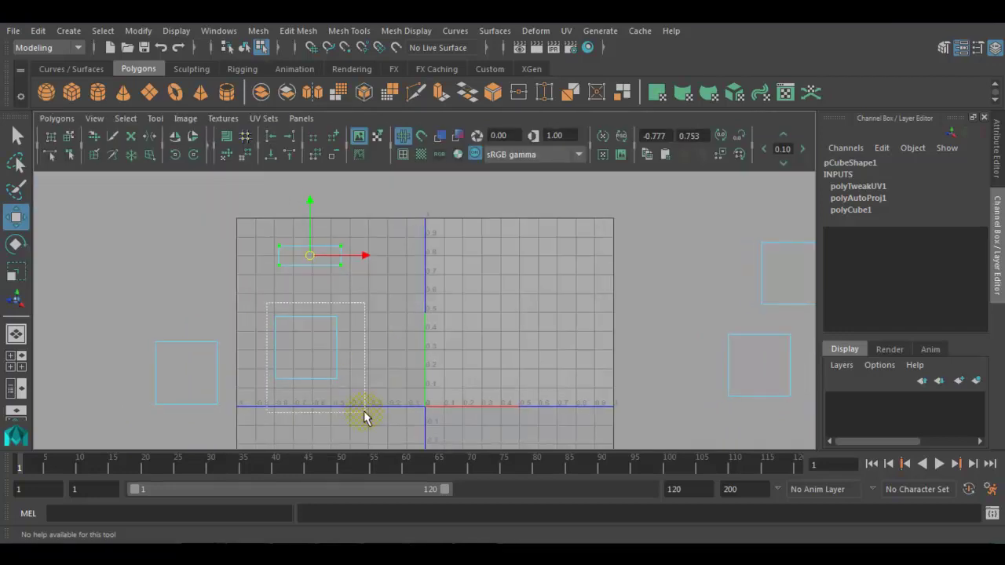
- Unfold the other two shells left of the texture square with the same settings
{"action": "left_click_drag", "start_coordinate": [364, 411], "coordinate": [332, 372]}
{"action": "right_click_drag", "start_coordinate": [312, 351], "coordinate": [311, 288], "text": "shift"}
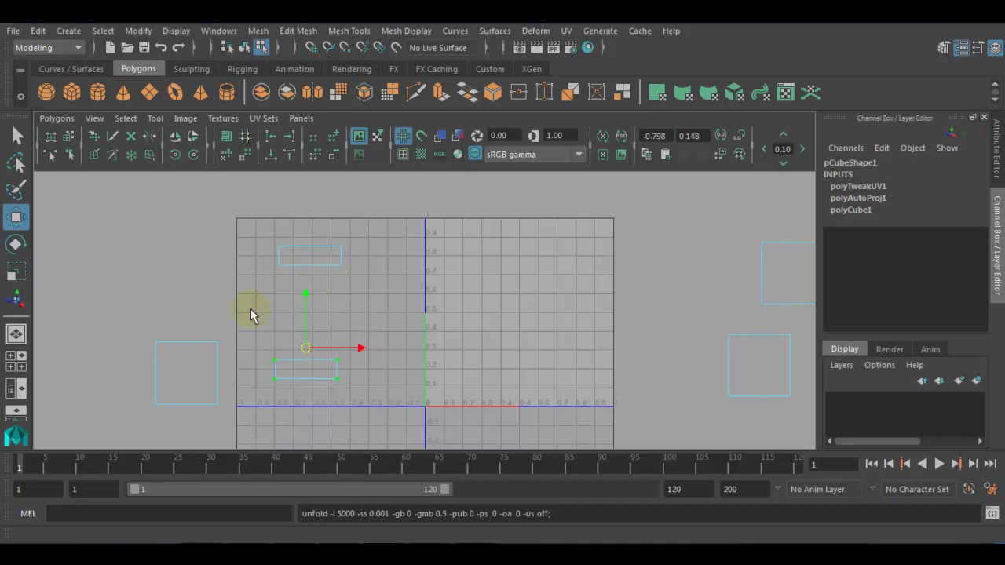
{"action": "left_click_drag", "start_coordinate": [142, 438], "coordinate": [191, 359]}
{"action": "right_click_drag", "start_coordinate": [191, 359], "coordinate": [196, 293], "text": "shift"}
- Unfold each of the three shells right of the texture square with the same settings
{"action": "middle_click_drag", "start_coordinate": [579, 361], "coordinate": [463, 370], "text": "alt"}
{"action": "left_click_drag", "start_coordinate": [615, 265], "coordinate": [736, 328]}
{"action": "right_click_drag", "start_coordinate": [731, 314], "coordinate": [730, 260], "text": "shift"}
{"action": "left_click_drag", "start_coordinate": [601, 319], "coordinate": [681, 427]}
{"action": "right_click_drag", "start_coordinate": [680, 427], "coordinate": [691, 370], "text": "shift"}
{"action": "left_click_drag", "start_coordinate": [692, 340], "coordinate": [791, 422]}
{"action": "right_click_drag", "start_coordinate": [750, 388], "coordinate": [673, 381], "text": "shift"}
- Move the rightmost unfolded strip close to the right edge of the texture square
{"action": "left_click_drag", "start_coordinate": [741, 361], "coordinate": [499, 273]}
{"action": "left_click_drag", "start_coordinate": [444, 231], "coordinate": [558, 337]}
{"action": "left_click_drag", "start_coordinate": [502, 298], "coordinate": [567, 363]}
- Select individual unfolded strips and check which side of the box each one corresponds to
{"action": "key", "text": "space"}
{"action": "left_click_drag", "start_coordinate": [566, 227], "coordinate": [609, 455], "text": "alt"}
{"action": "scroll", "coordinate": [578, 397], "scroll_direction": "down", "scroll_amount": 2}
{"action": "middle_click_drag", "start_coordinate": [579, 398], "coordinate": [561, 393], "text": "alt"}
{"action": "left_click", "coordinate": [561, 397]}
{"action": "right_click_drag", "start_coordinate": [624, 407], "coordinate": [590, 397], "text": "alt"}
{"action": "left_click_drag", "start_coordinate": [495, 220], "coordinate": [340, 184], "text": "alt"}
{"action": "left_click_drag", "start_coordinate": [487, 399], "coordinate": [532, 431]}
{"action": "left_click_drag", "start_coordinate": [395, 229], "coordinate": [426, 211], "text": "alt"}
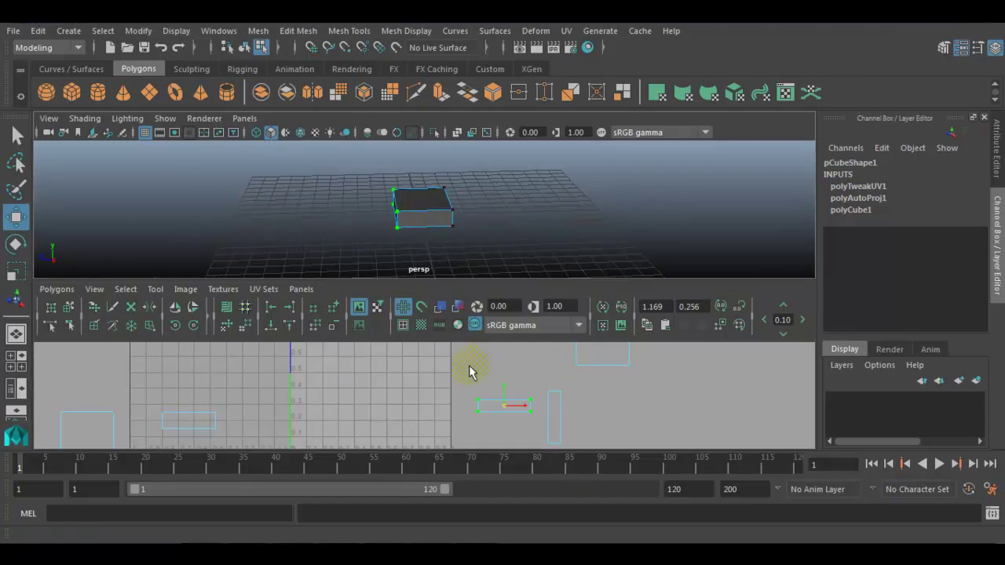
- Rotate the horizontal strip right of the texture grid by 90 degrees and place it alongside the vertical strip
{"action": "key", "text": "space"}
{"action": "left_click_drag", "start_coordinate": [529, 297], "coordinate": [577, 393]}
{"action": "scroll", "coordinate": [576, 393], "scroll_direction": "up", "scroll_amount": 3}
{"action": "left_click_drag", "start_coordinate": [680, 275], "coordinate": [611, 400]}
{"action": "left_click_drag", "start_coordinate": [489, 308], "coordinate": [604, 377]}
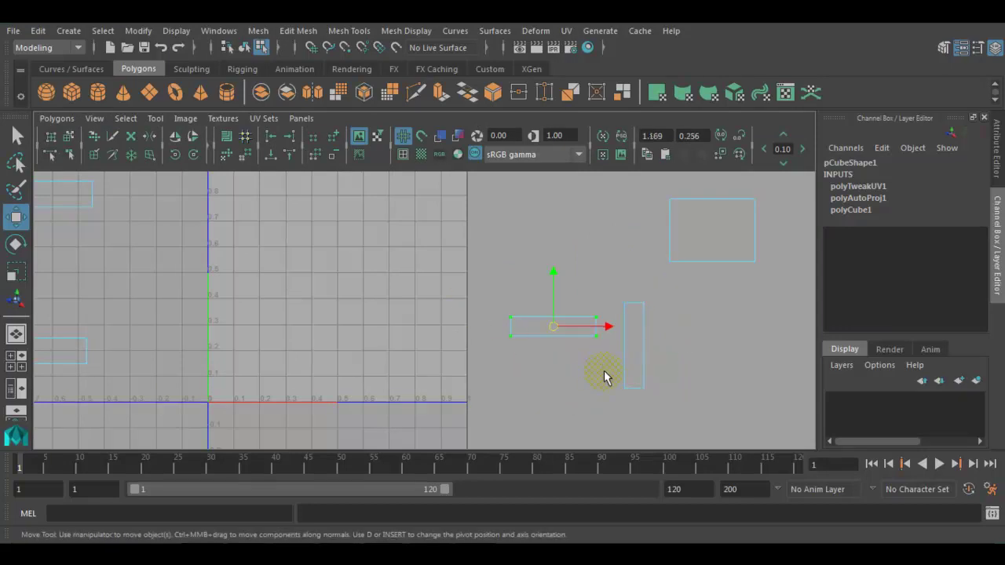
{"action": "left_click", "coordinate": [190, 158]}
{"action": "left_click_drag", "start_coordinate": [553, 326], "coordinate": [611, 351]}
{"action": "scroll", "coordinate": [612, 341], "scroll_direction": "down", "scroll_amount": 5}
- Move the large rectangular shell at the far right into the 0 to 1 UV square
{"action": "left_click", "coordinate": [553, 264]}
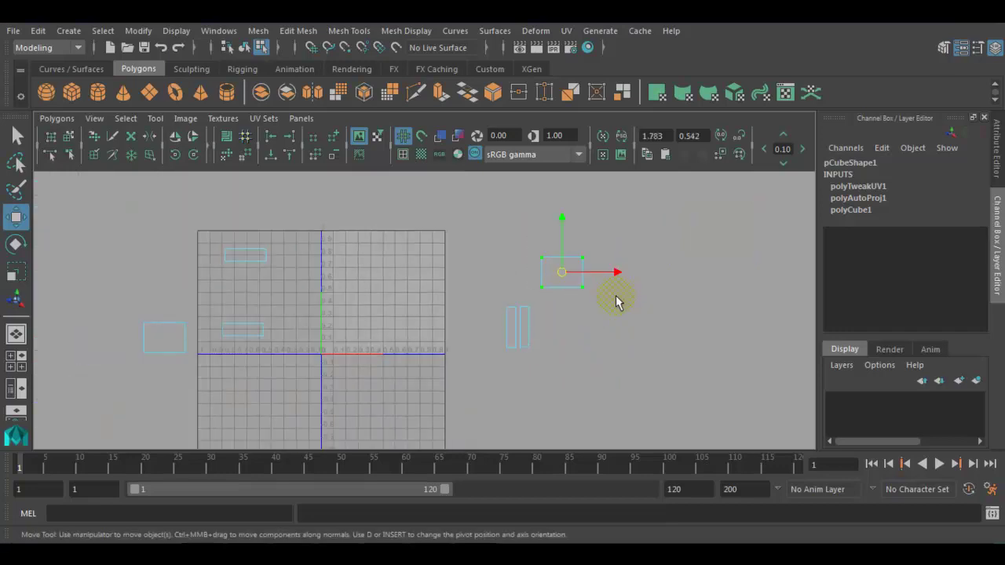
{"action": "key", "text": "space"}
{"action": "left_click_drag", "start_coordinate": [505, 247], "coordinate": [543, 227], "text": "alt"}
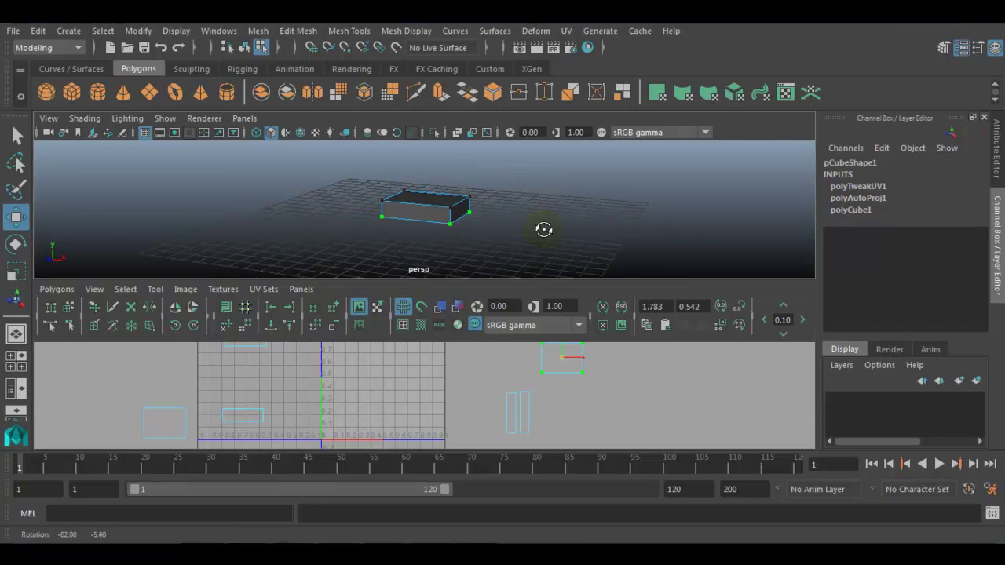
{"action": "scroll", "coordinate": [601, 375], "scroll_direction": "down", "scroll_amount": 1}
{"action": "middle_click_drag", "start_coordinate": [595, 382], "coordinate": [589, 389], "text": "alt"}
{"action": "left_click_drag", "start_coordinate": [550, 376], "coordinate": [392, 414]}
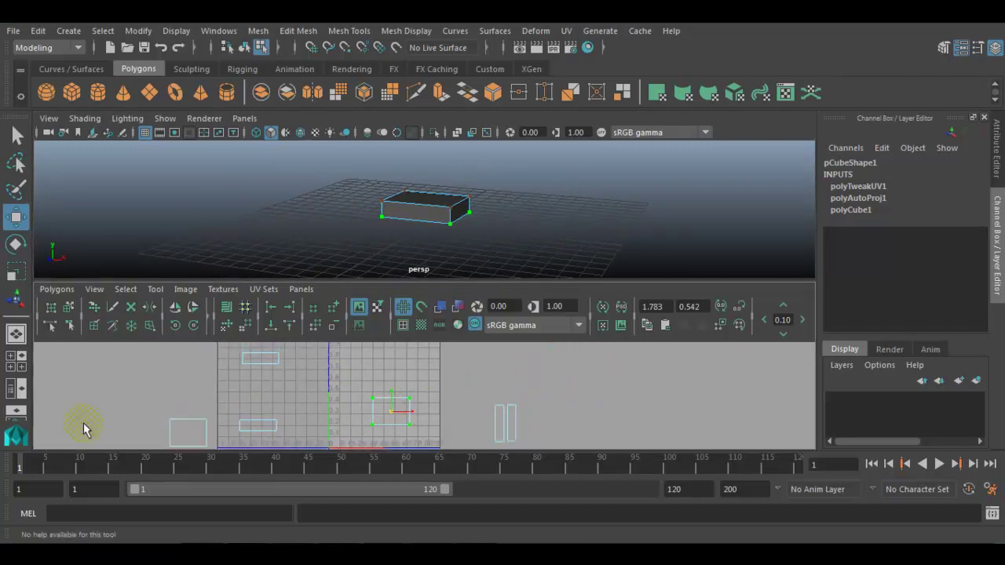
- Move the large rectangular shell left of the texture grid into the UV square, directly above the other large shell
{"action": "left_click", "coordinate": [178, 442]}
{"action": "left_click_drag", "start_coordinate": [179, 442], "coordinate": [393, 386]}
{"action": "key", "text": "space"}
{"action": "scroll", "coordinate": [550, 373], "scroll_direction": "up", "scroll_amount": 3}
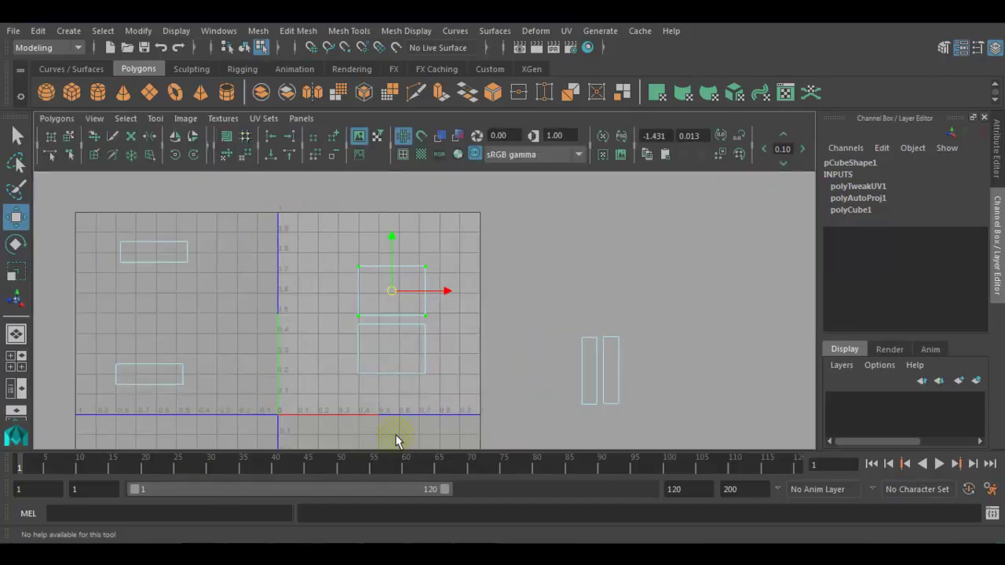
{"action": "scroll", "coordinate": [395, 292], "scroll_direction": "down", "scroll_amount": 2}
{"action": "scroll", "coordinate": [294, 276], "scroll_direction": "up", "scroll_amount": 1}
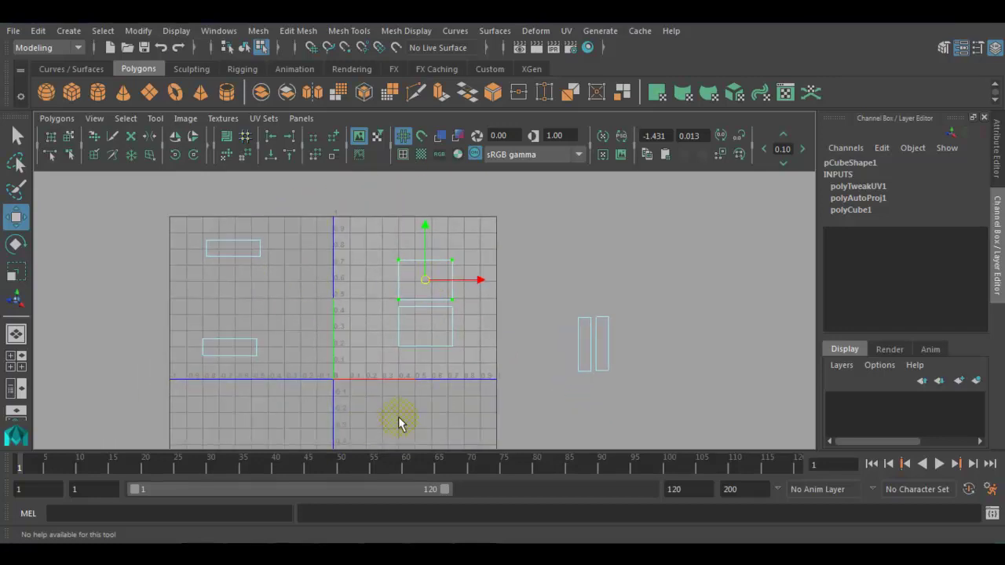
{"action": "scroll", "coordinate": [398, 417], "scroll_direction": "down", "scroll_amount": 1}
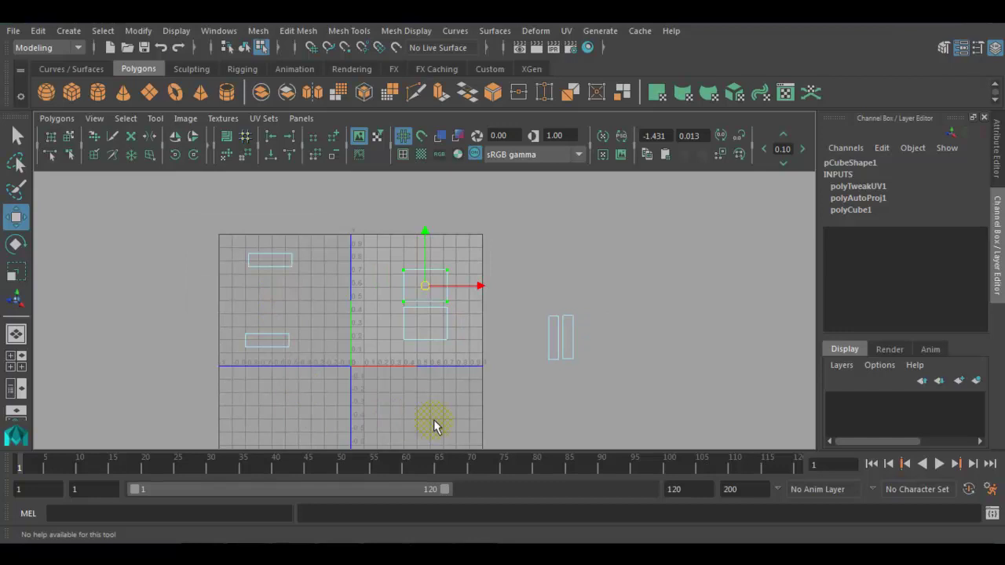
- Scale up both large rectangular shells together and stack them closely inside the right part of the 0 to 1 square
{"action": "scroll", "coordinate": [434, 421], "scroll_direction": "up", "scroll_amount": 3}
{"action": "left_click_drag", "start_coordinate": [358, 208], "coordinate": [498, 399]}
{"action": "key", "text": "r"}
{"action": "left_click_drag", "start_coordinate": [432, 305], "coordinate": [492, 405]}
{"action": "scroll", "coordinate": [454, 301], "scroll_direction": "down", "scroll_amount": 2}
{"action": "key", "text": "w"}
{"action": "left_click_drag", "start_coordinate": [431, 332], "coordinate": [431, 326]}
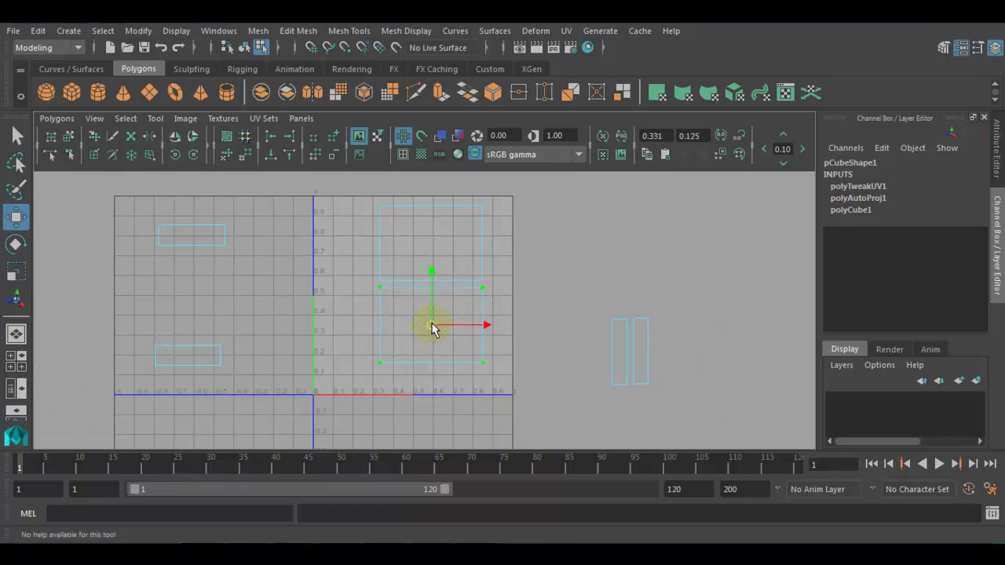
- Move the two vertical strips into the UV square beside the upper large shell and scale them up
{"action": "left_click_drag", "start_coordinate": [581, 300], "coordinate": [680, 403]}
{"action": "left_click_drag", "start_coordinate": [628, 353], "coordinate": [348, 240]}
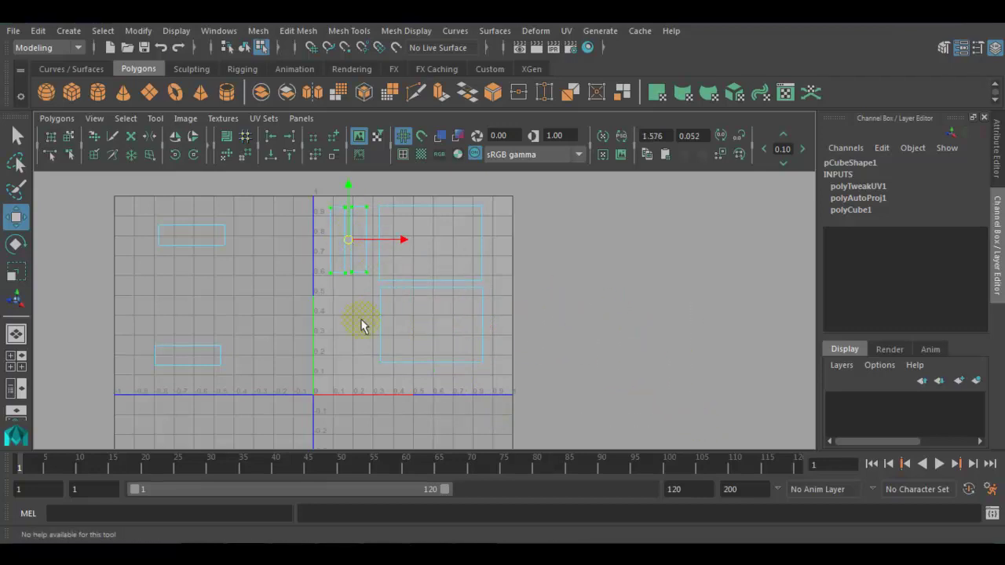
{"action": "middle_click_drag", "start_coordinate": [363, 312], "coordinate": [418, 333], "text": "alt"}
{"action": "key", "text": "r"}
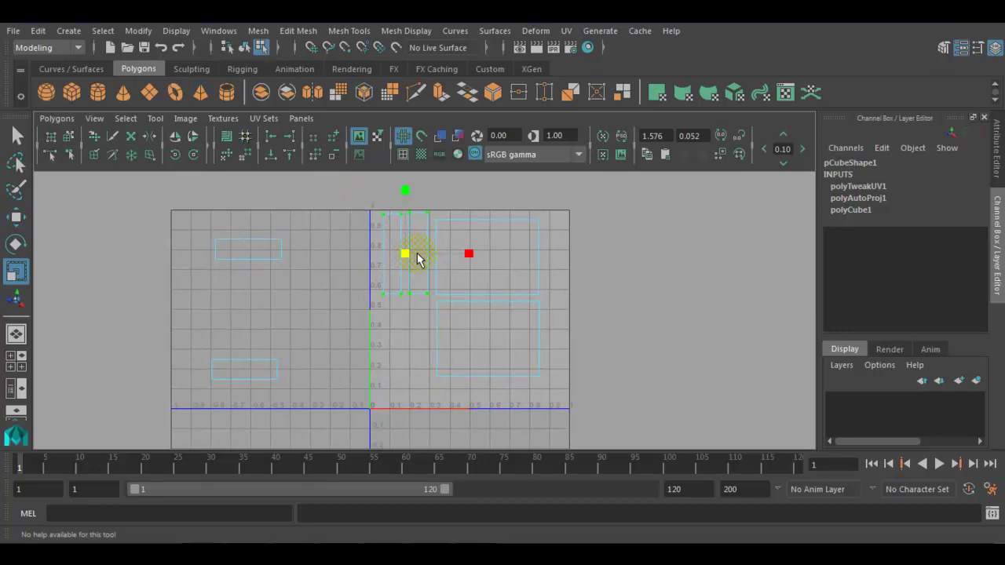
{"action": "key", "text": "w"}
{"action": "left_click_drag", "start_coordinate": [406, 259], "coordinate": [406, 267]}
{"action": "key", "text": "r"}
{"action": "key", "text": "w"}
- Bring the two horizontal strips together, move them beneath the vertical strips in the UV square, and resize them
{"action": "left_click_drag", "start_coordinate": [205, 229], "coordinate": [325, 288]}
{"action": "left_click_drag", "start_coordinate": [254, 255], "coordinate": [247, 342]}
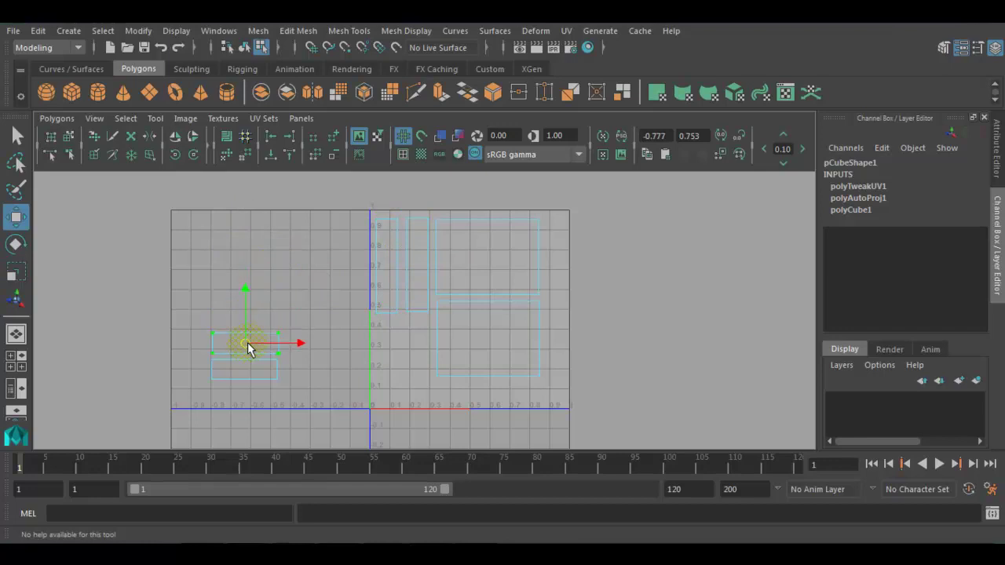
{"action": "left_click_drag", "start_coordinate": [170, 314], "coordinate": [325, 424]}
{"action": "left_click_drag", "start_coordinate": [249, 366], "coordinate": [398, 354]}
{"action": "key", "text": "r"}
{"action": "key", "text": "w"}
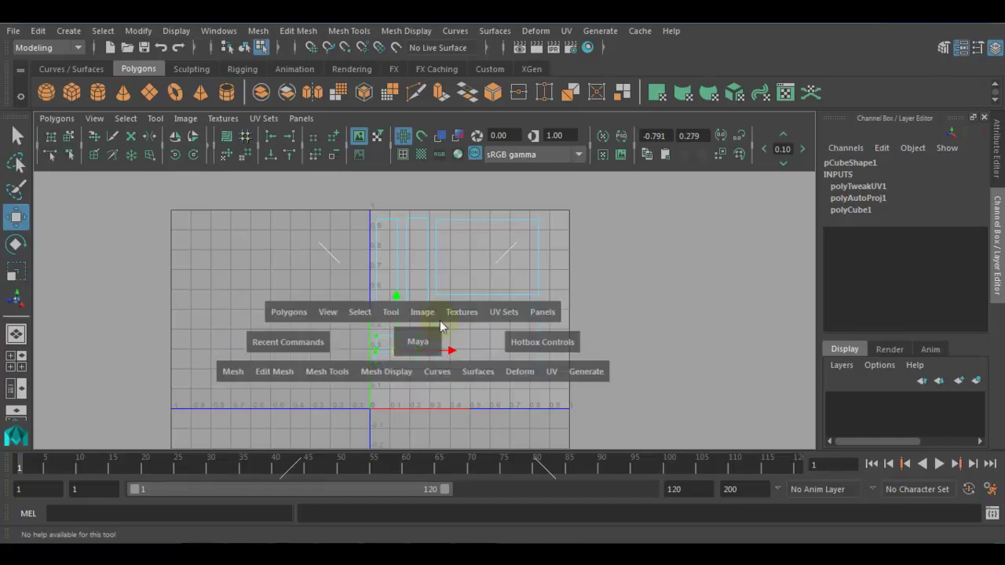
- Switch from UV selection back to object mode with the whole box selected
{"action": "key", "text": "space"}
{"action": "right_click_drag", "start_coordinate": [440, 184], "coordinate": [483, 180]}
{"action": "right_click_drag", "start_coordinate": [428, 150], "coordinate": [481, 126]}
{"action": "key", "text": "space"}
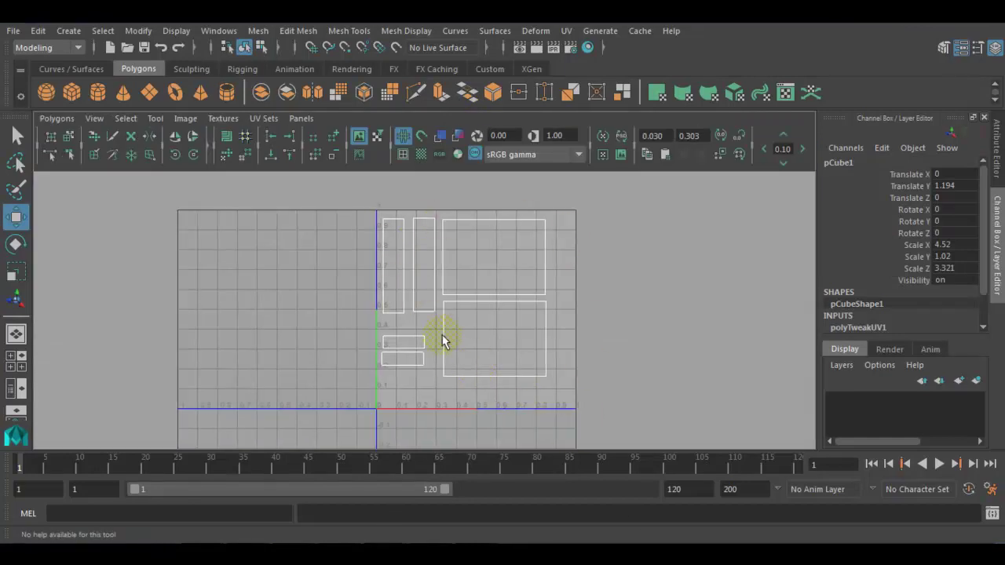
{"action": "key", "text": "space"}
{"action": "key", "text": "space"}
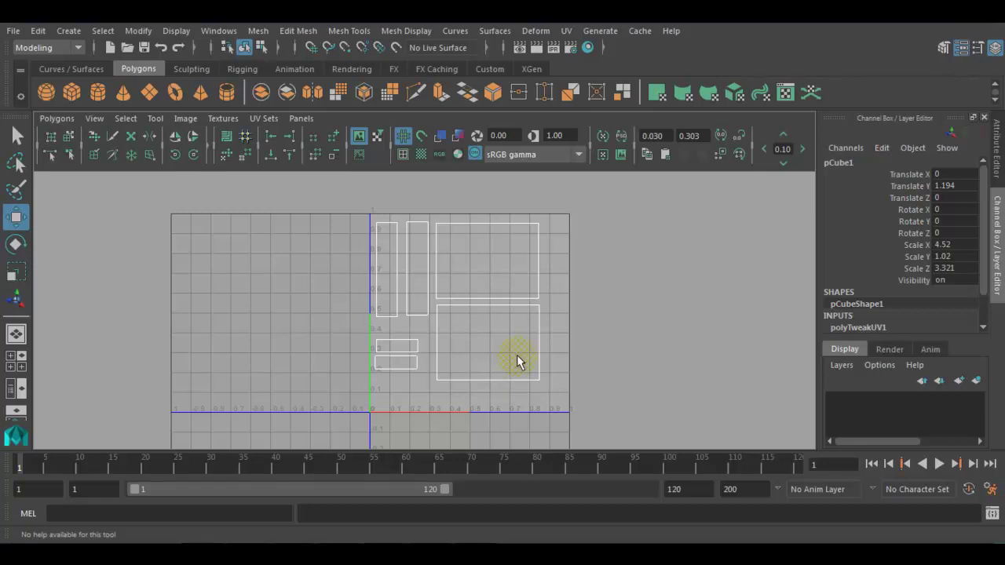
{"action": "key", "text": "space"}
{"action": "left_click_drag", "start_coordinate": [555, 230], "coordinate": [381, 271]}
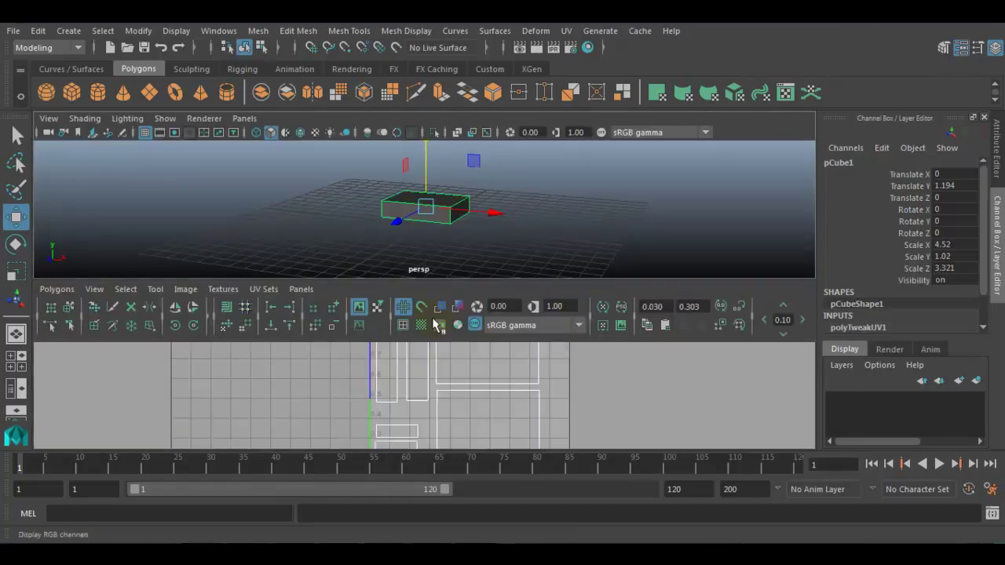
{"action": "key", "text": "space"}
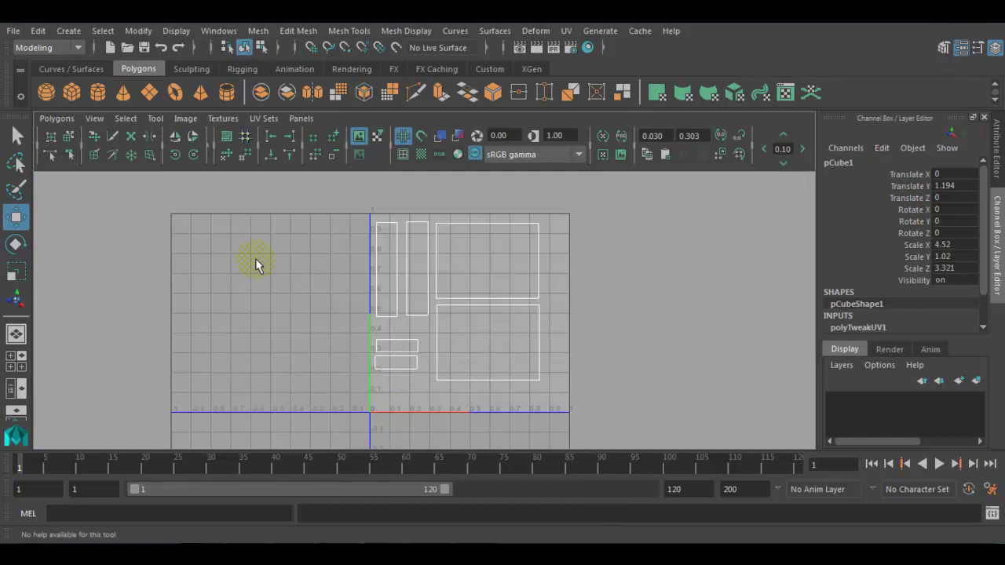
{"action": "left_click", "coordinate": [56, 118]}
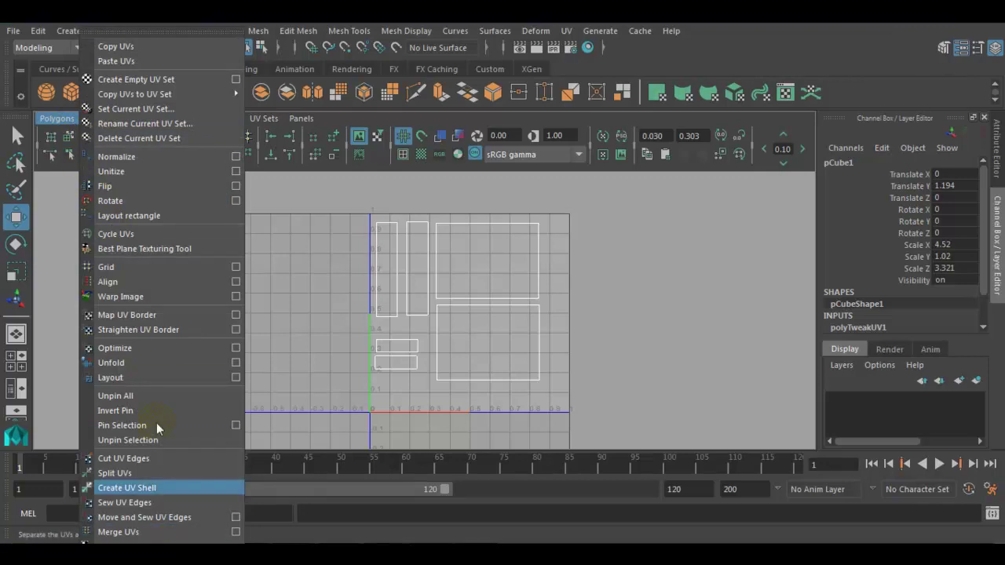
{"action": "left_click", "coordinate": [110, 37]}
{"action": "left_click_drag", "start_coordinate": [111, 37], "coordinate": [201, 49]}
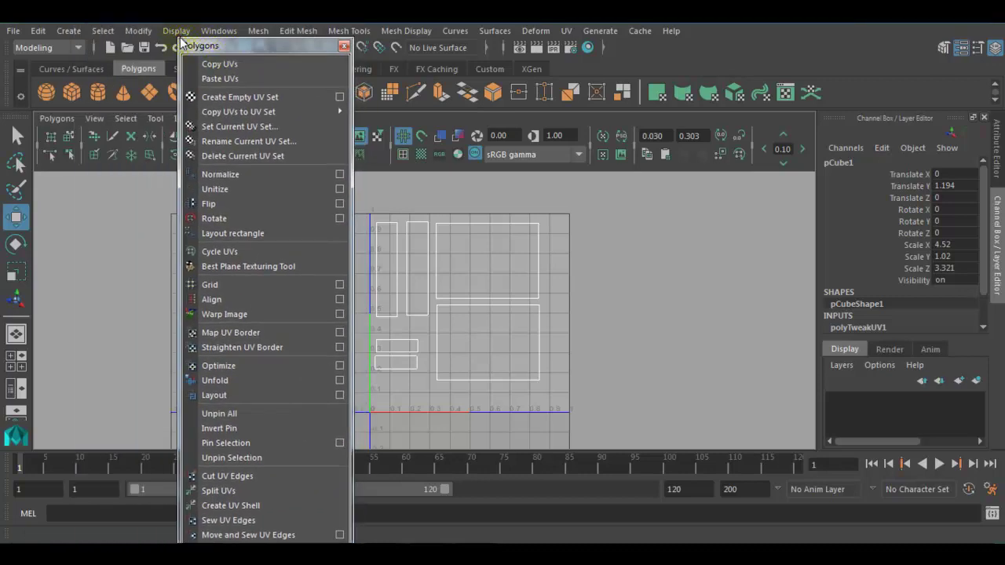
{"action": "left_click", "coordinate": [344, 46]}
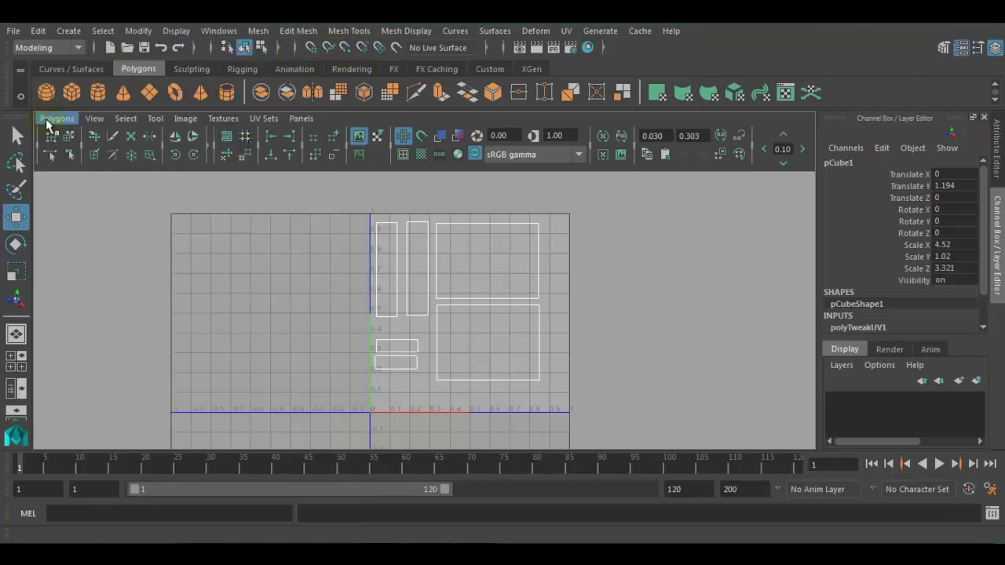
- Start a UV Snapshot and set its output file to Matchbox_UV on the Desktop
{"action": "left_click", "coordinate": [55, 118]}
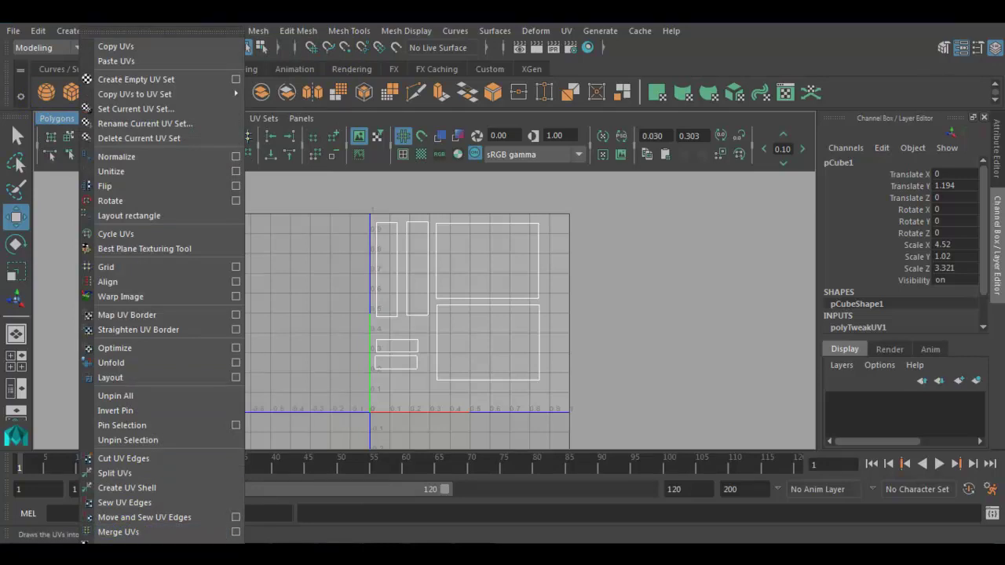
{"action": "left_click", "coordinate": [126, 548]}
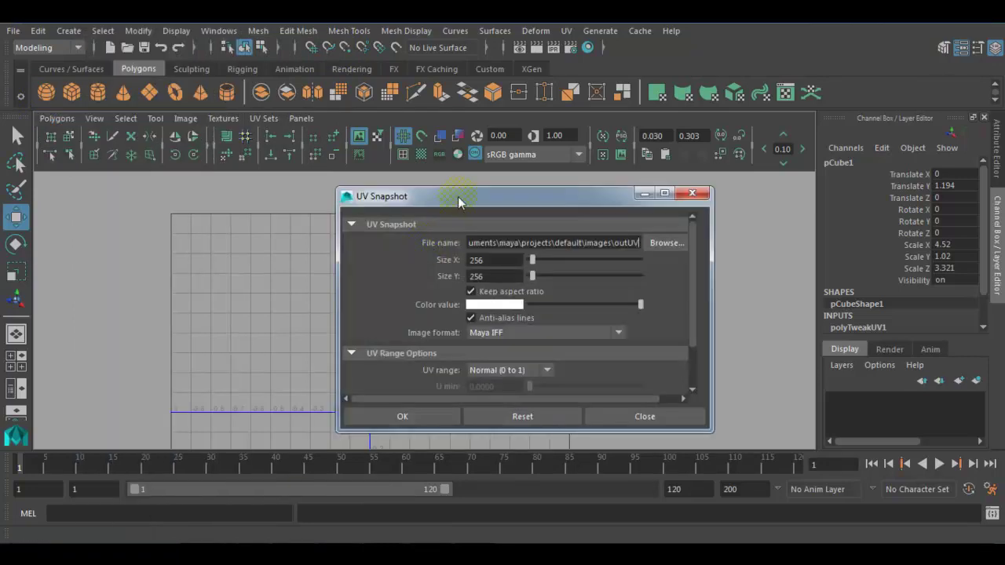
{"action": "left_click_drag", "start_coordinate": [459, 202], "coordinate": [442, 196]}
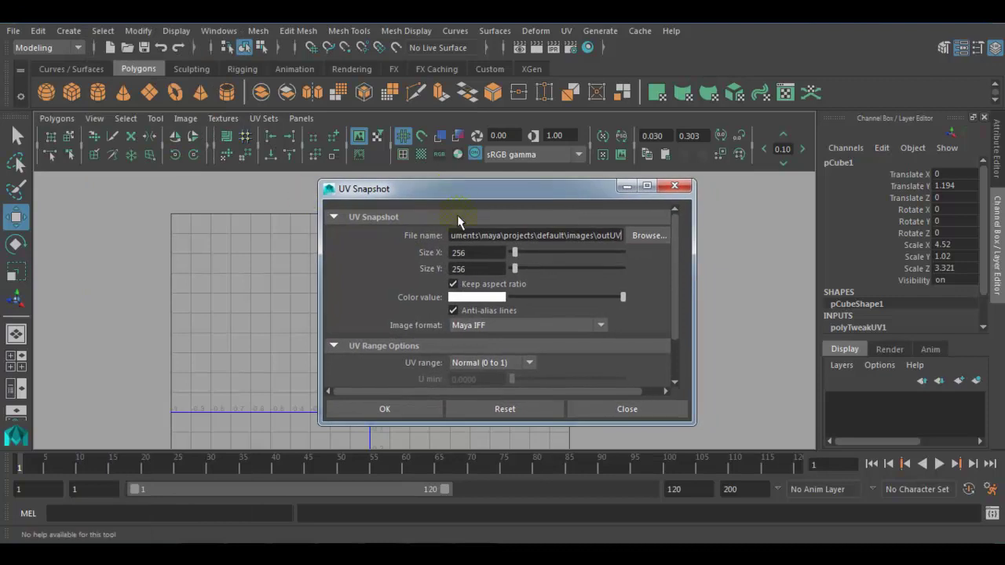
{"action": "left_click", "coordinate": [642, 236]}
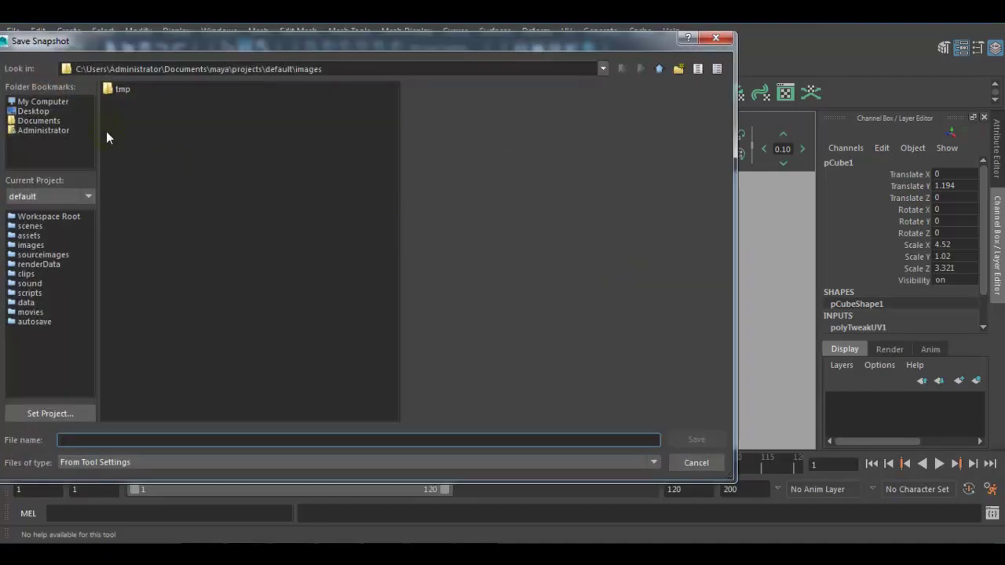
{"action": "left_click", "coordinate": [33, 110]}
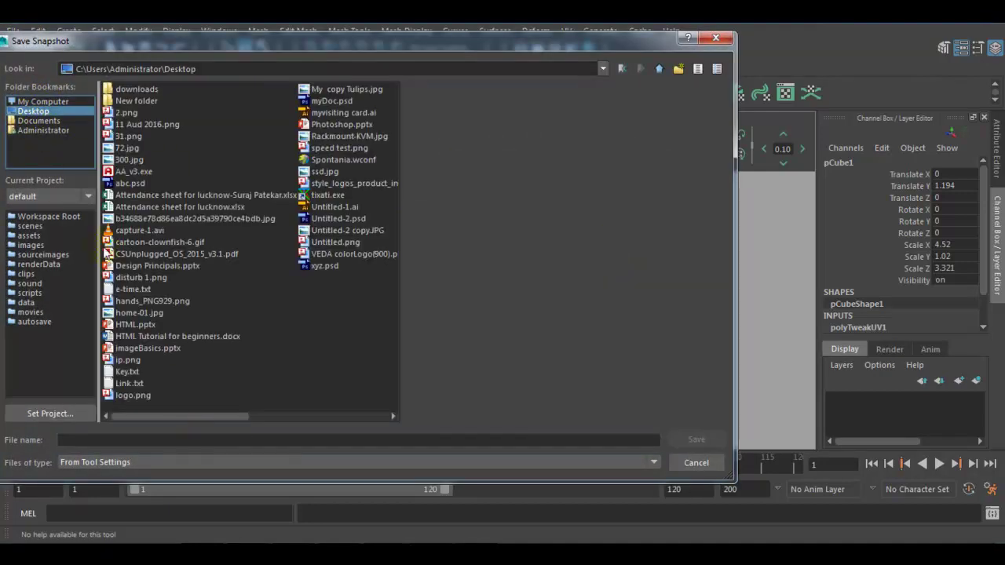
{"action": "left_click", "coordinate": [123, 441]}
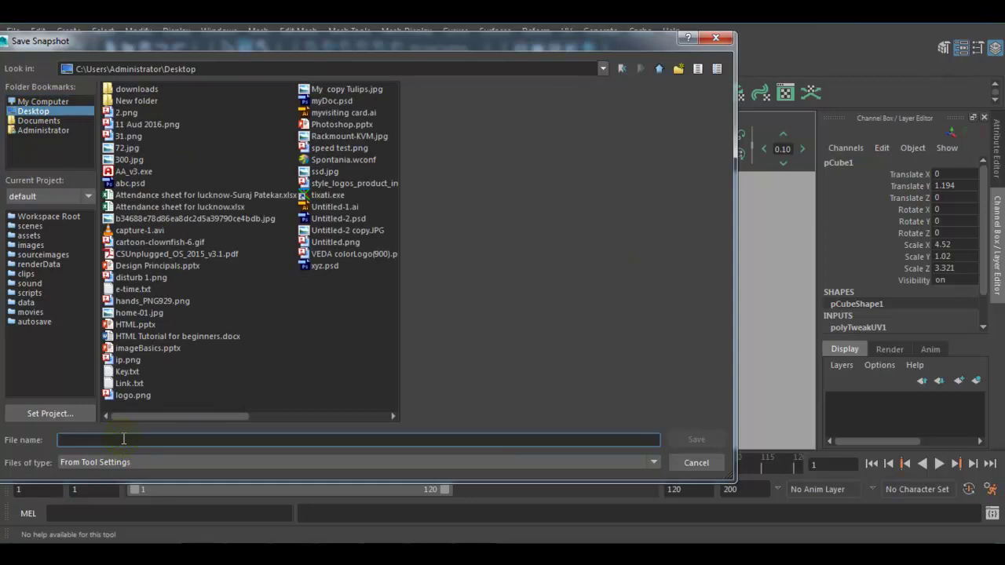
{"action": "type", "text": "Match"}
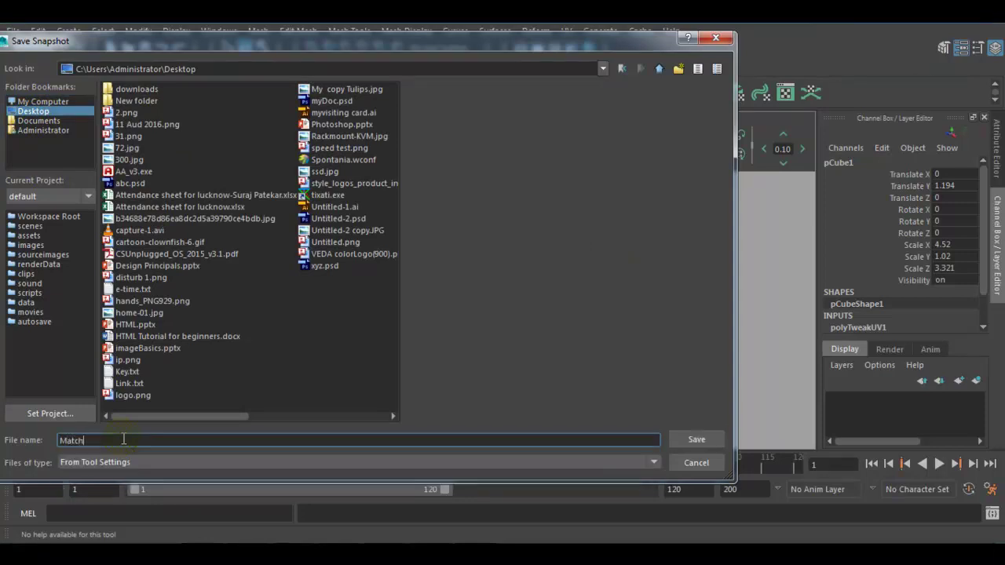
{"action": "type", "text": "box_UV"}
{"action": "left_click", "coordinate": [682, 440]}
- Set the UV snapshot size to 1024 by 1024 pixels
{"action": "double_click", "coordinate": [471, 253]}
{"action": "double_click", "coordinate": [484, 268]}
{"action": "double_click", "coordinate": [500, 253]}
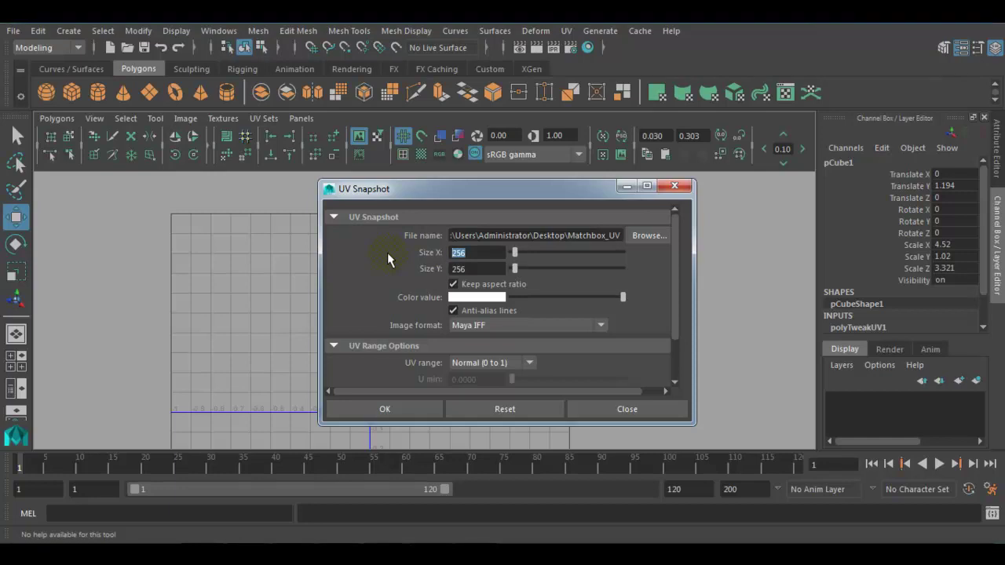
{"action": "type", "text": "512"}
{"action": "key", "text": "BackSpace"}
{"action": "key", "text": "BackSpace"}
{"action": "key", "text": "BackSpace"}
{"action": "type", "text": "1024"}
{"action": "key", "text": "Tab"}
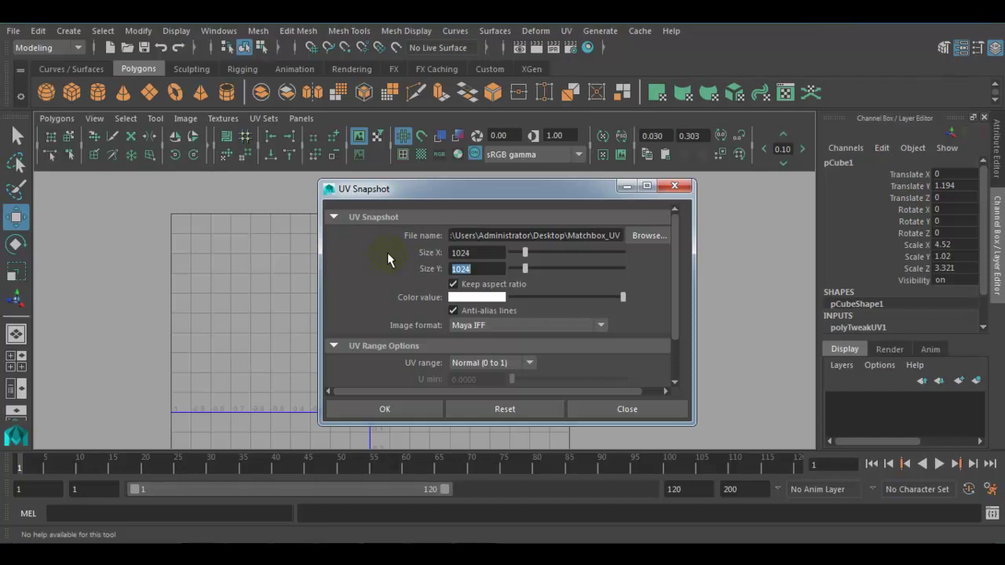
- Choose JPEG as the snapshot's image format, export it, and check the saved file path
{"action": "left_click", "coordinate": [540, 325]}
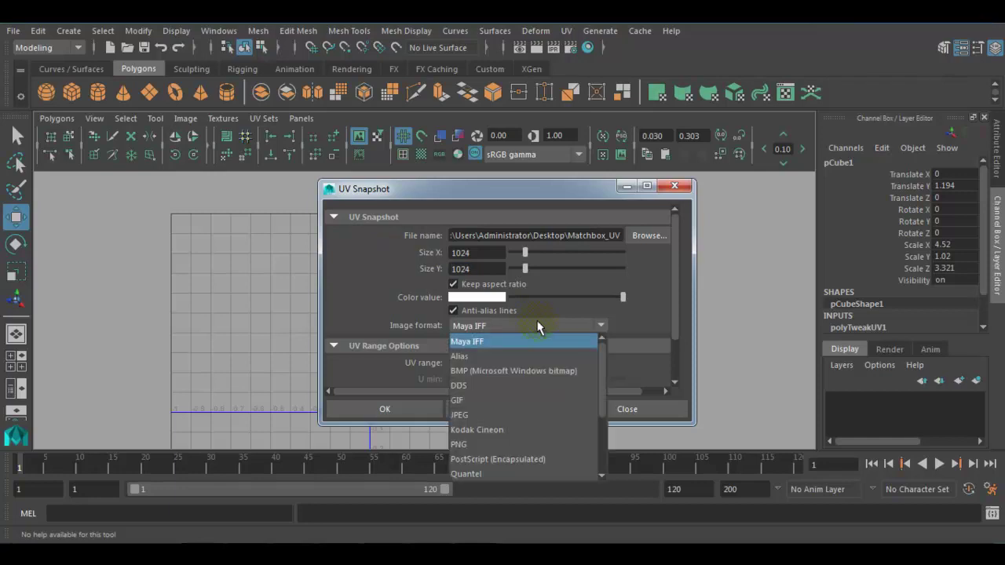
{"action": "left_click", "coordinate": [497, 414]}
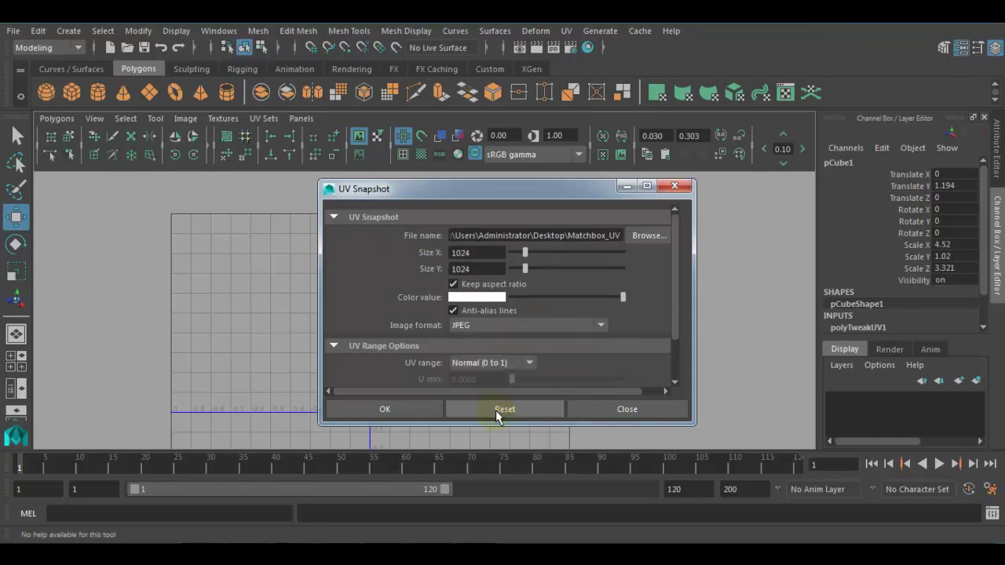
{"action": "left_click", "coordinate": [387, 411]}
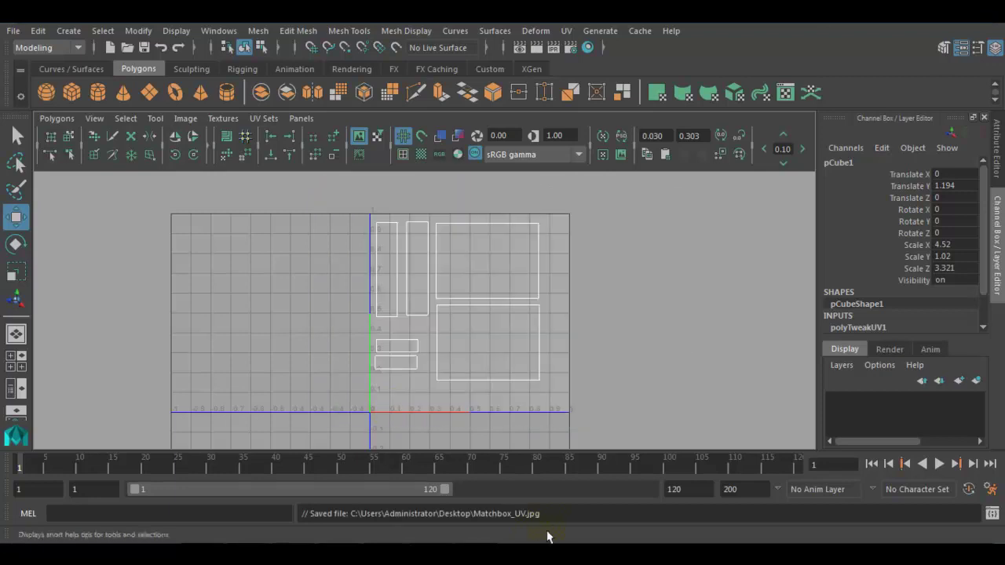
{"action": "left_click_drag", "start_coordinate": [557, 515], "coordinate": [330, 515]}
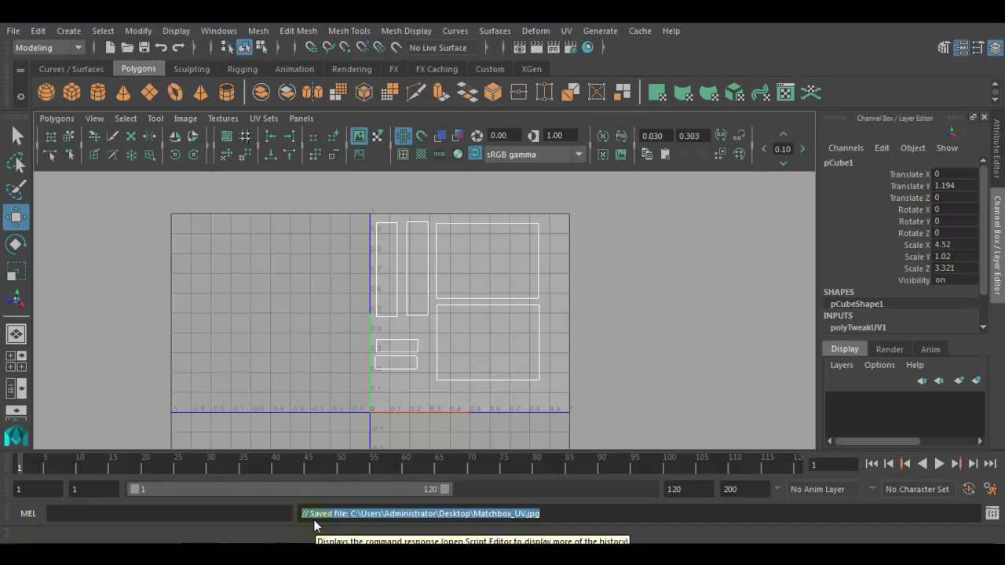
{"action": "left_click", "coordinate": [569, 338]}
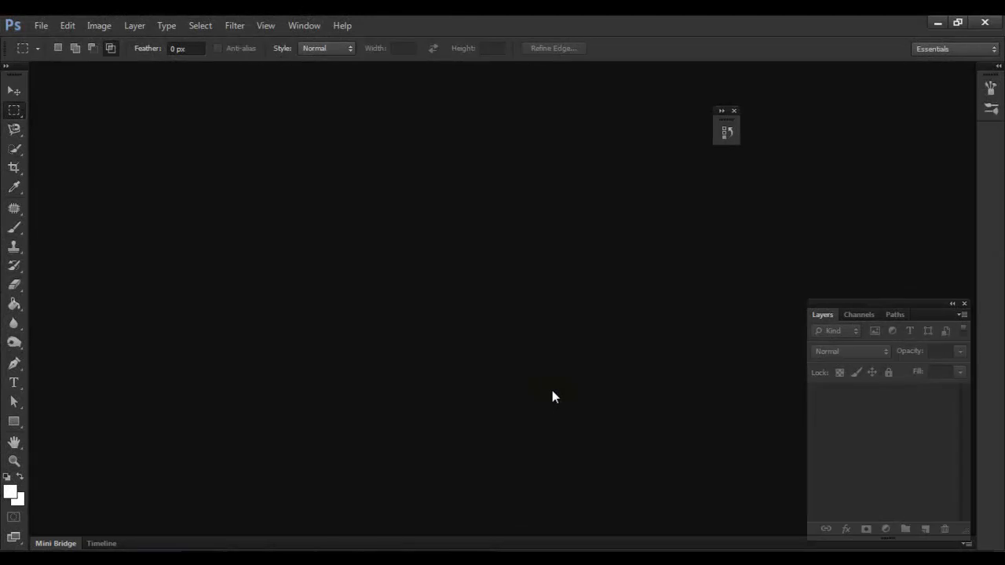
- In Photoshop, open the Matchbox_UV image from the Desktop
{"action": "left_click", "coordinate": [40, 25]}
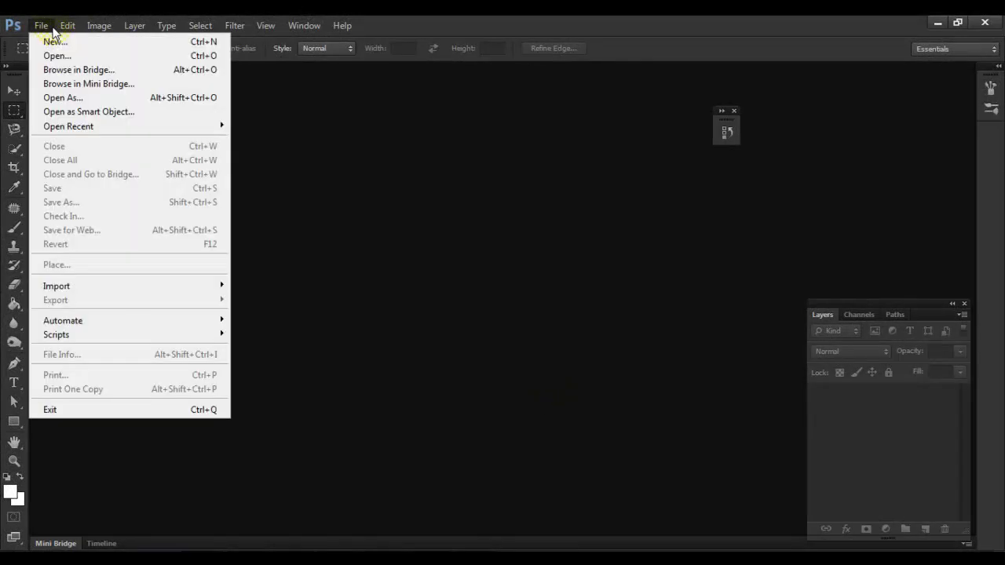
{"action": "left_click", "coordinate": [66, 57]}
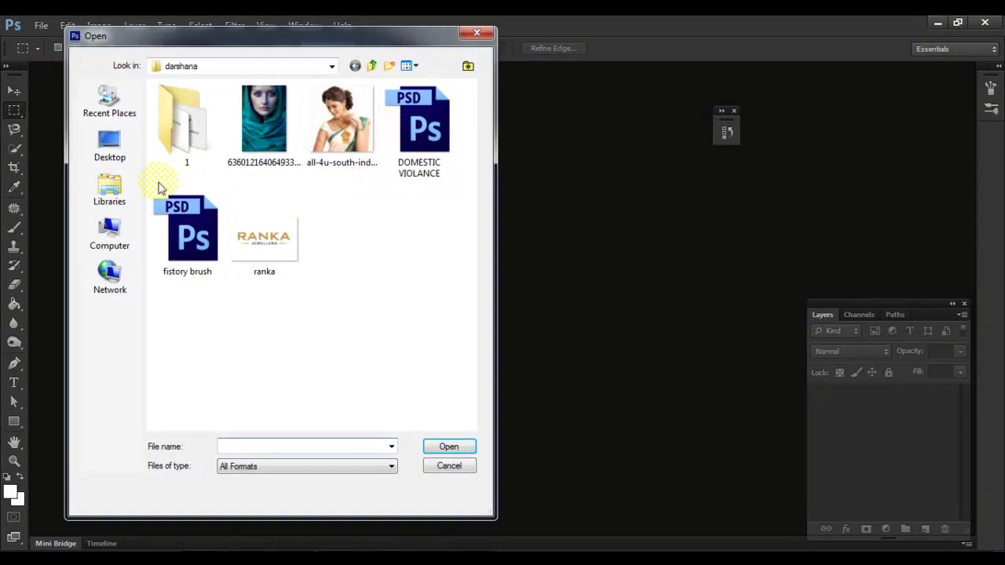
{"action": "left_click", "coordinate": [119, 154]}
{"action": "left_click", "coordinate": [397, 322]}
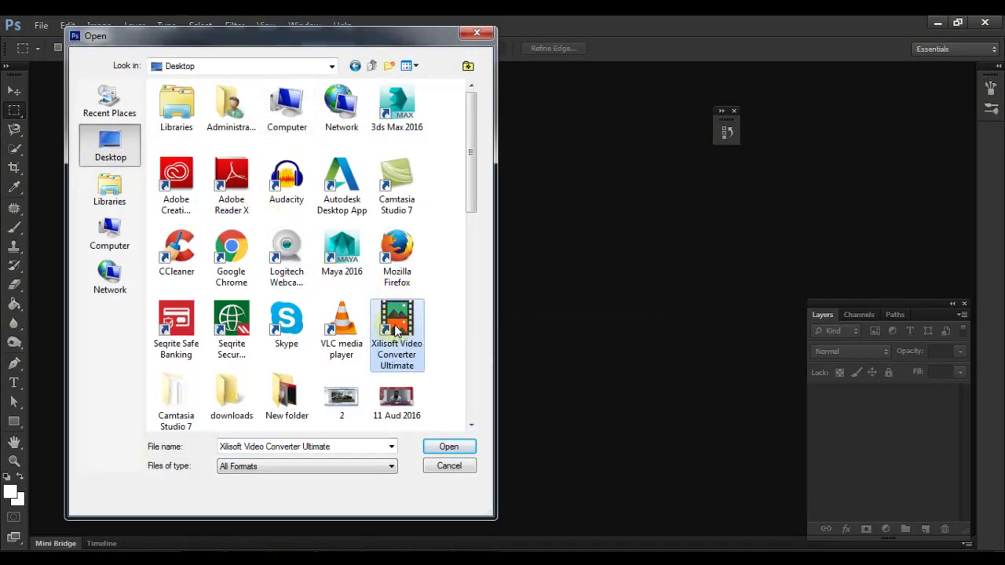
{"action": "scroll", "coordinate": [396, 330], "scroll_direction": "down", "scroll_amount": 5}
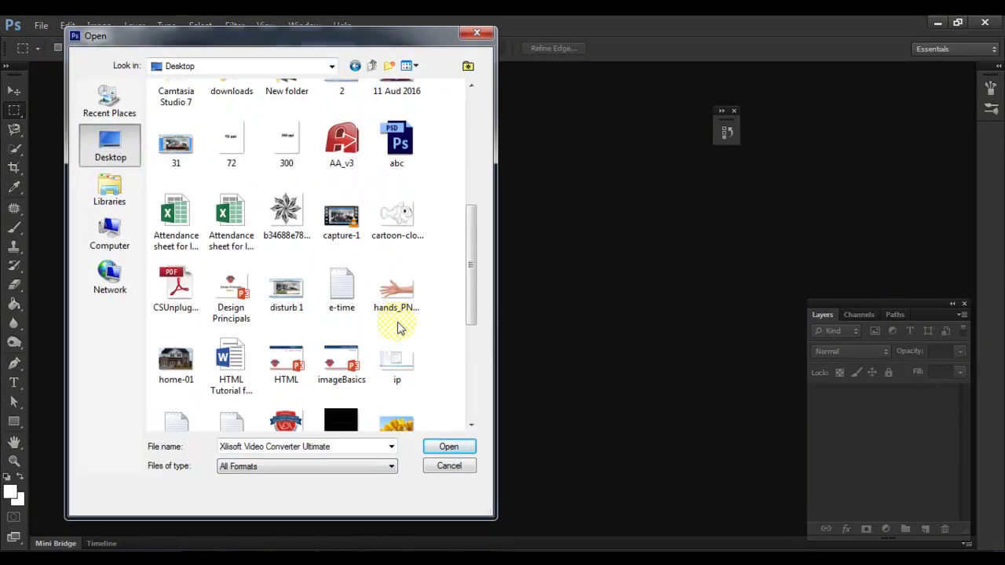
{"action": "scroll", "coordinate": [397, 330], "scroll_direction": "down", "scroll_amount": 4}
{"action": "left_click", "coordinate": [341, 189]}
{"action": "left_click", "coordinate": [436, 446]}
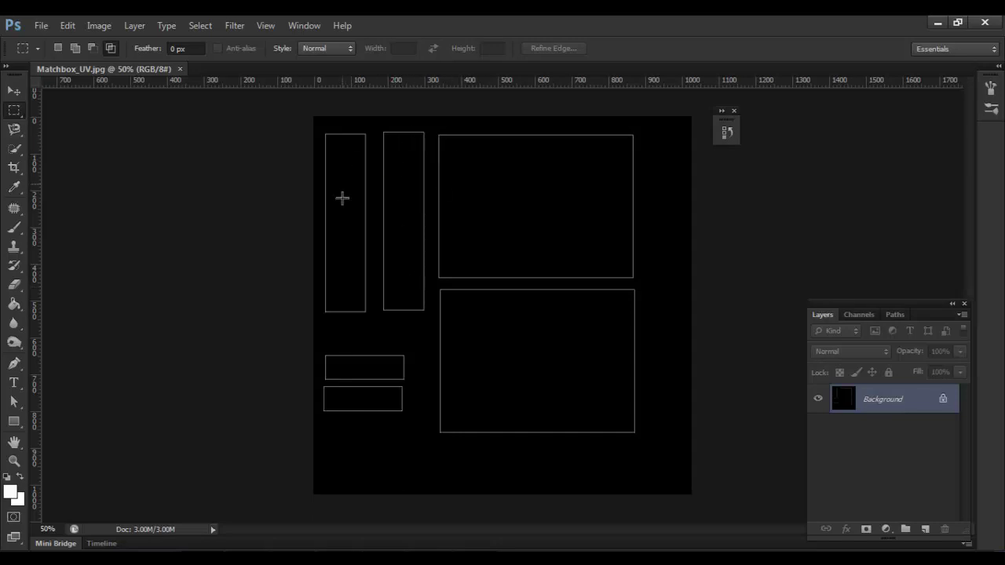
- Add a new layer above the UV snapshot and name it matchbox_top
{"action": "left_click", "coordinate": [926, 530]}
{"action": "double_click", "coordinate": [877, 401]}
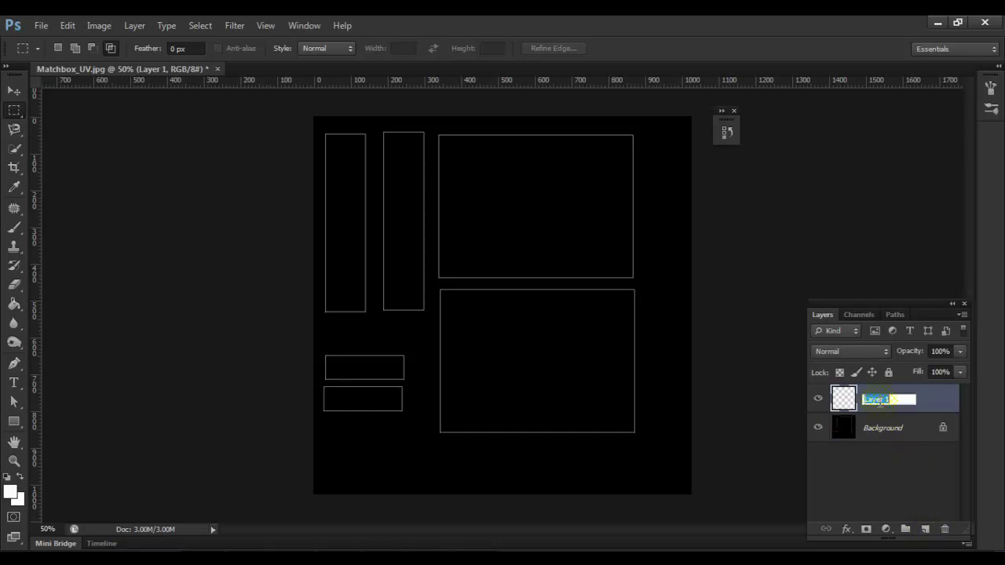
{"action": "type", "text": "matchbox_top"}
{"action": "key", "text": "Return"}
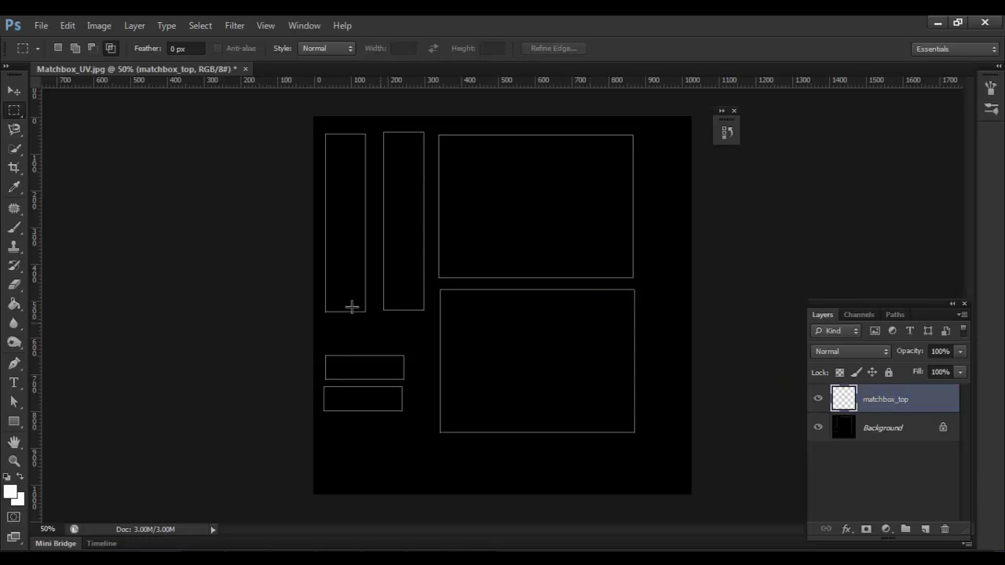
{"action": "left_click", "coordinate": [10, 492]}
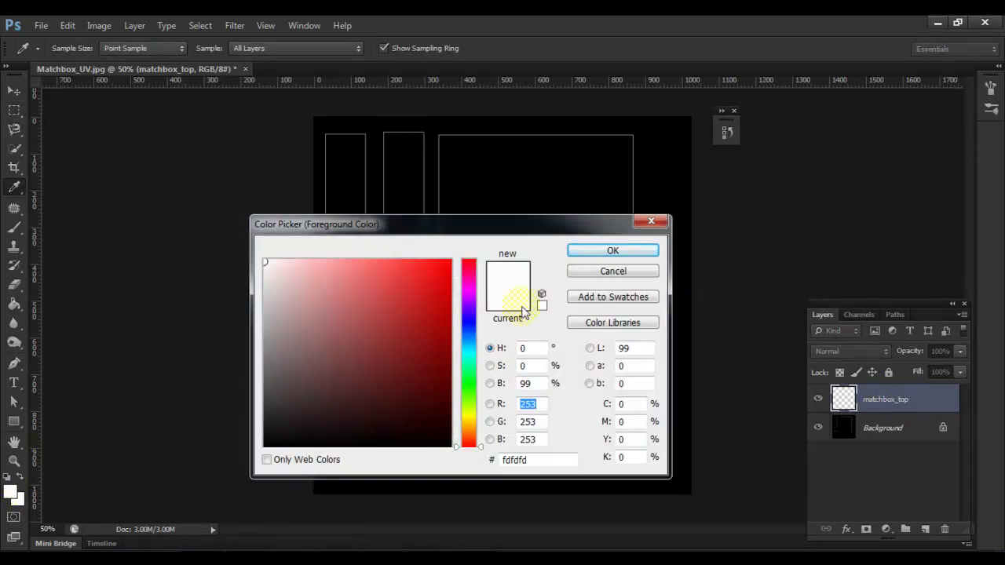
{"action": "left_click", "coordinate": [575, 273]}
{"action": "left_click", "coordinate": [15, 112]}
{"action": "left_click", "coordinate": [52, 107]}
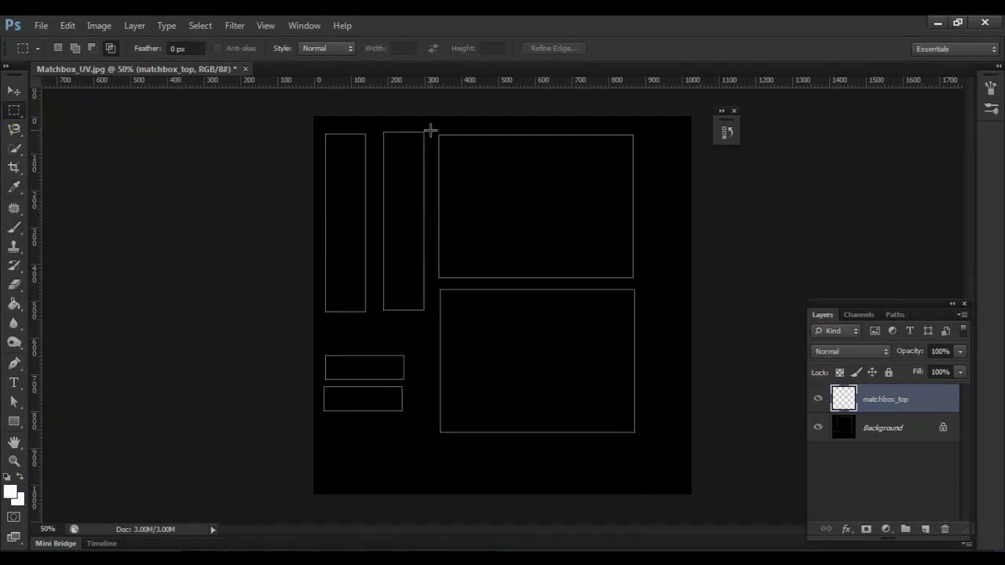
{"action": "left_click_drag", "start_coordinate": [468, 193], "coordinate": [639, 282]}
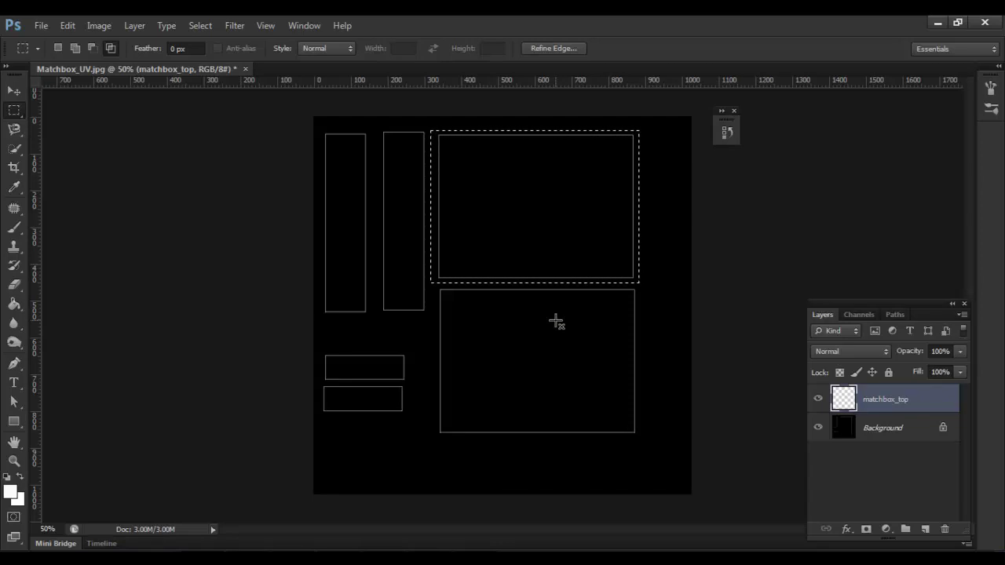
{"action": "key", "text": "Right"}
{"action": "key", "text": "Right"}
{"action": "key", "text": "Right"}
{"action": "key", "text": "Right"}
{"action": "key", "text": "Right"}
{"action": "key", "text": "Right"}
{"action": "key", "text": "Right"}
{"action": "key", "text": "Right"}
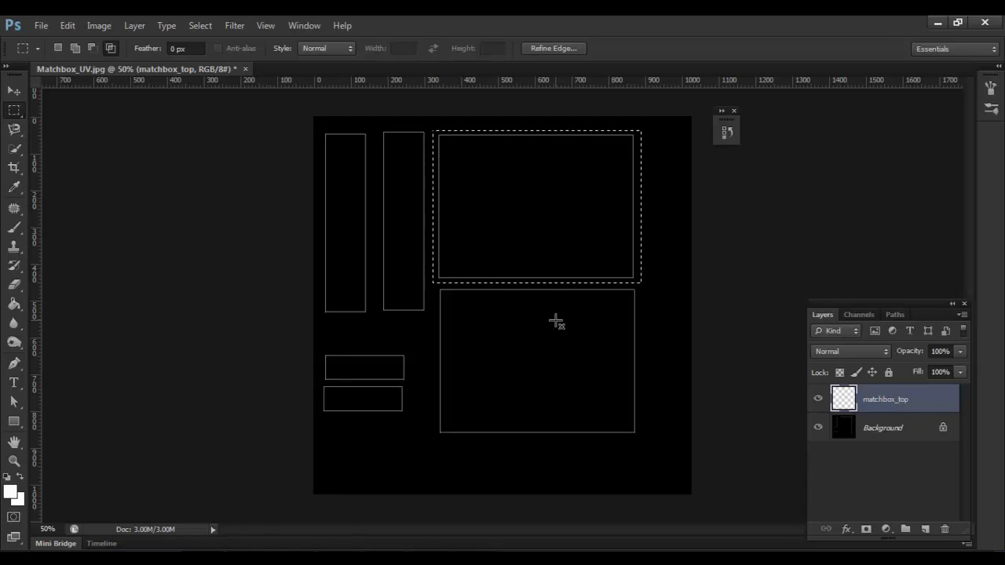
{"action": "key", "text": "Left"}
{"action": "key", "text": "Left"}
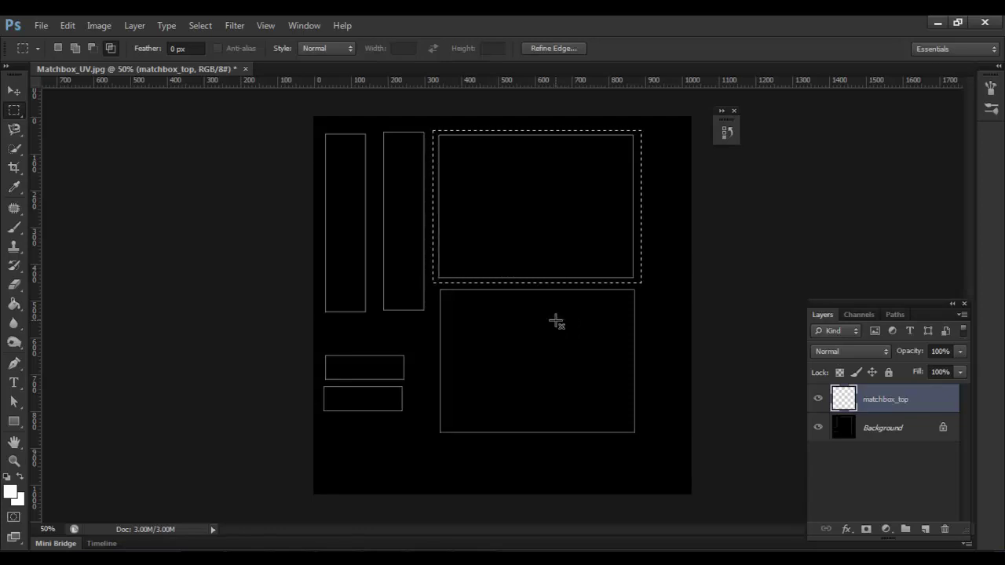
{"action": "key", "text": "ctrl+d"}
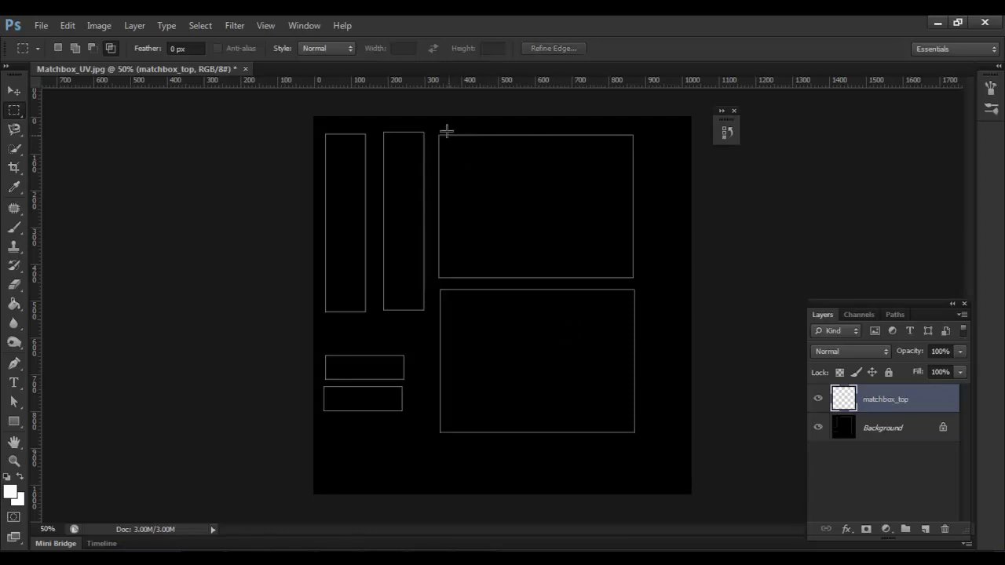
- Select the upper large shell with a slim margin around its outline, fill it with off-white on matchbox_top, and deselect
{"action": "left_click_drag", "start_coordinate": [437, 131], "coordinate": [447, 153]}
{"action": "left_click_drag", "start_coordinate": [622, 270], "coordinate": [635, 280]}
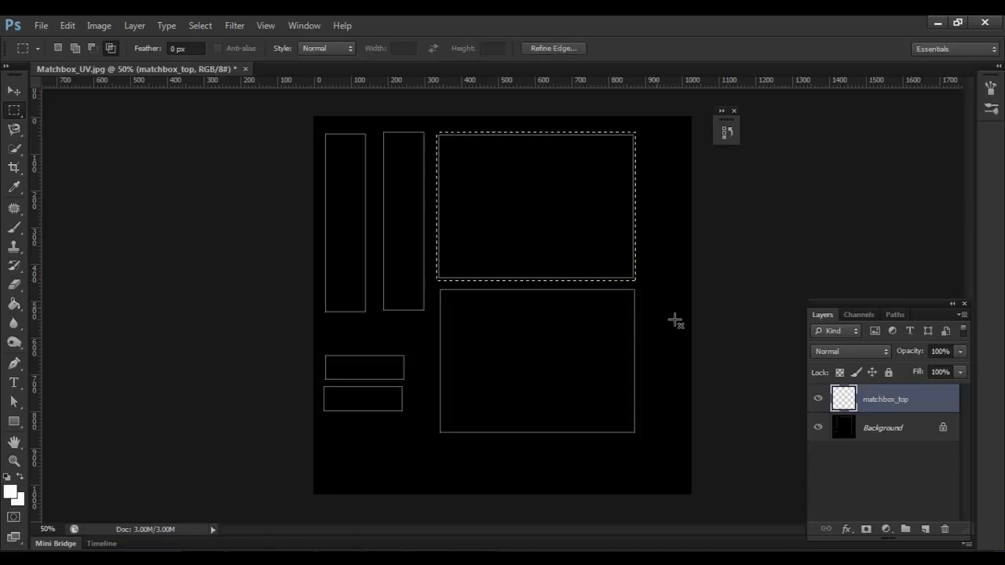
{"action": "left_click", "coordinate": [10, 492]}
{"action": "left_click", "coordinate": [289, 283]}
{"action": "left_click_drag", "start_coordinate": [289, 283], "coordinate": [262, 267]}
{"action": "left_click", "coordinate": [613, 251]}
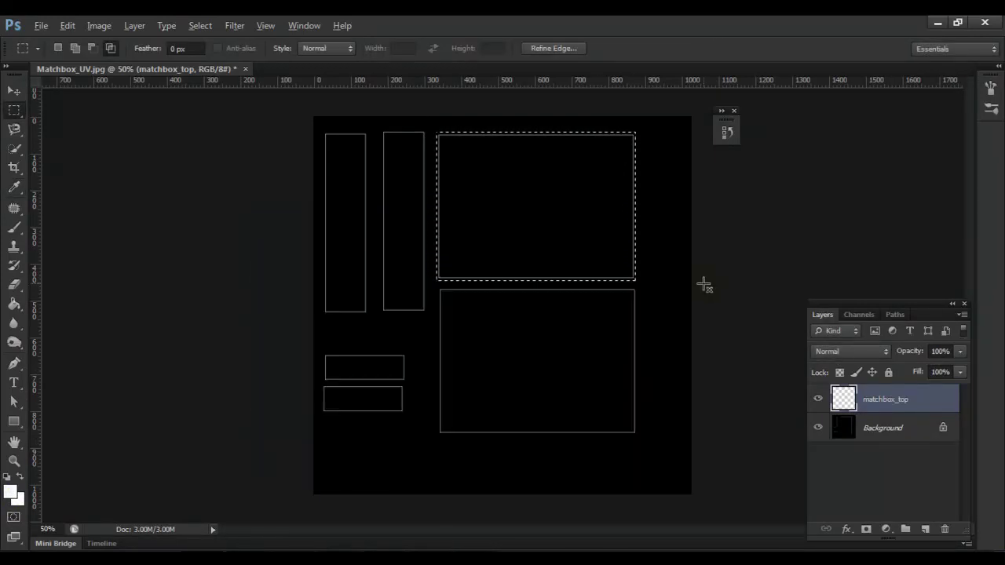
{"action": "key", "text": "alt+BackSpace"}
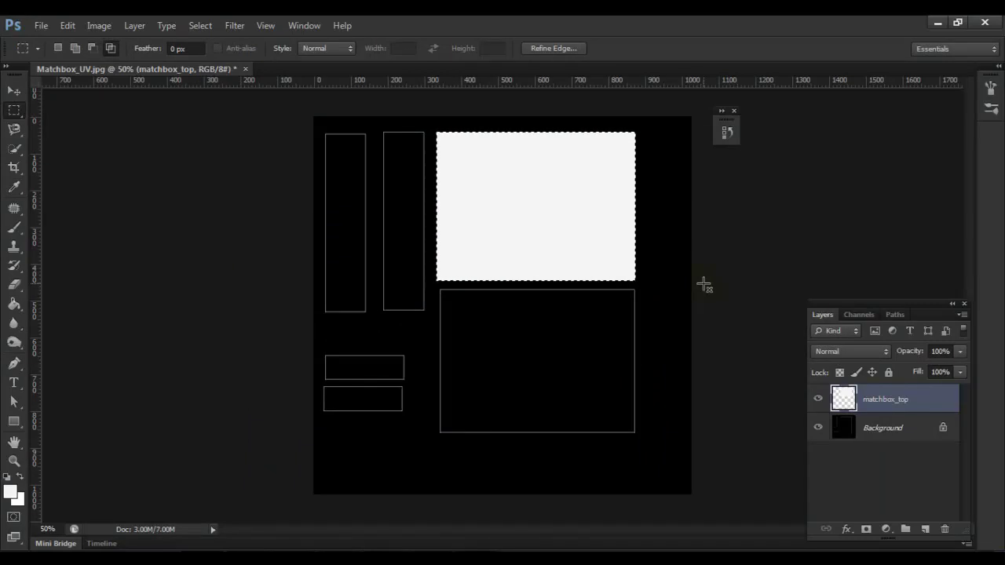
{"action": "key", "text": "ctrl+d"}
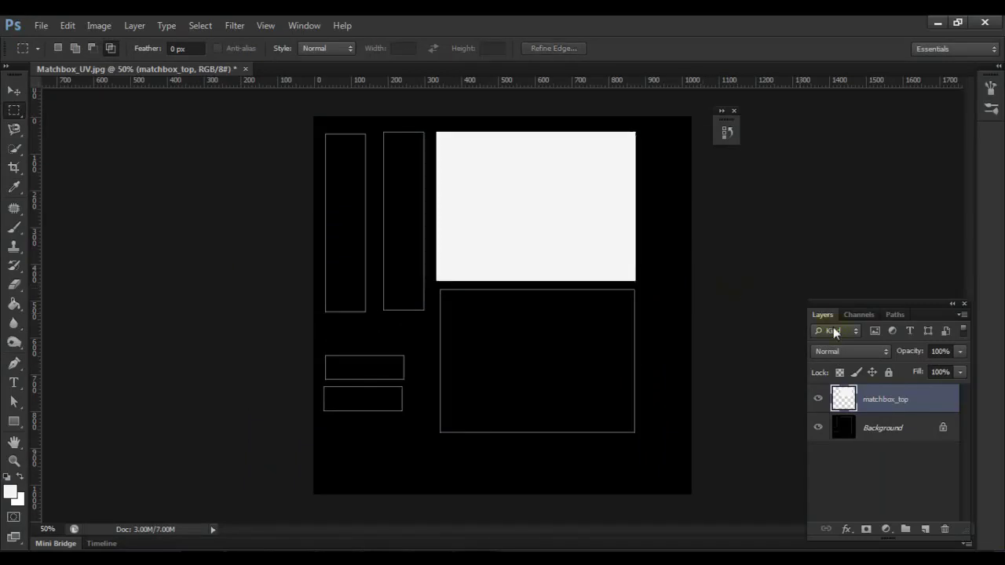
- Lower the matchbox_top layer's Fill to 42% and make an inset rectangular selection evenly inside the large shell's outline
{"action": "left_click", "coordinate": [960, 374]}
{"action": "left_click_drag", "start_coordinate": [951, 391], "coordinate": [915, 399]}
{"action": "left_click", "coordinate": [14, 91]}
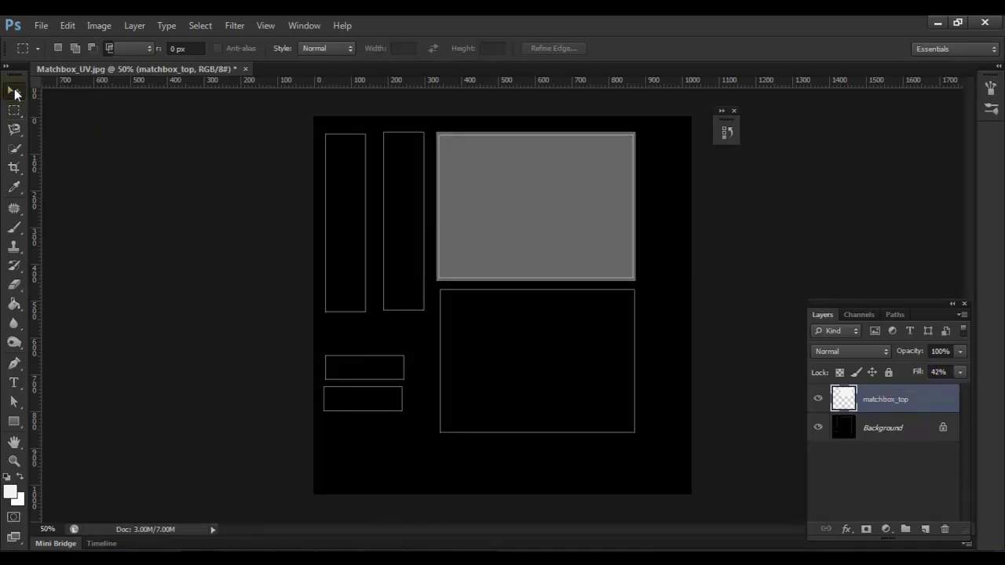
{"action": "left_click", "coordinate": [14, 110]}
{"action": "left_click", "coordinate": [458, 176]}
{"action": "left_click_drag", "start_coordinate": [458, 176], "coordinate": [477, 403], "text": "ctrl"}
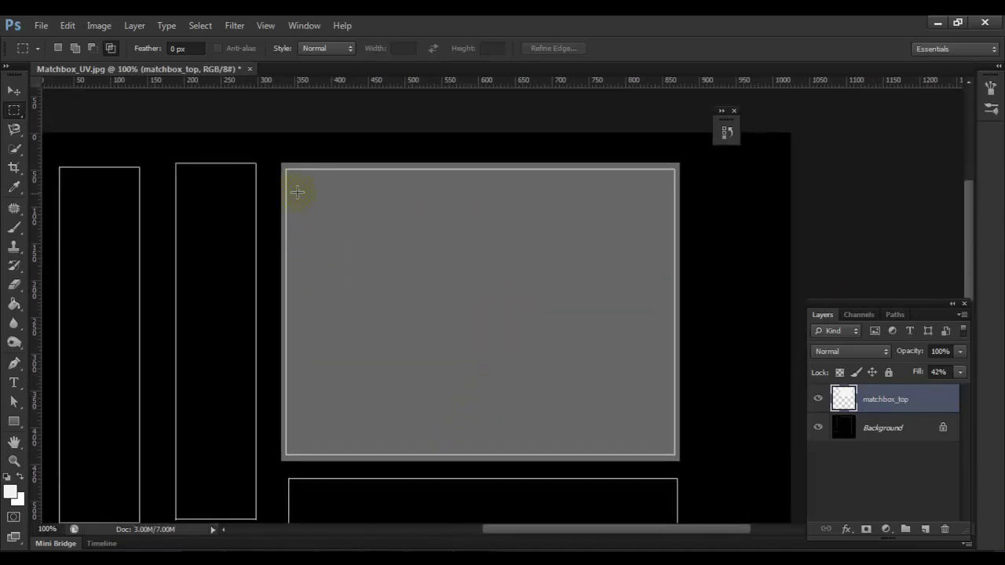
{"action": "left_click_drag", "start_coordinate": [297, 183], "coordinate": [661, 440]}
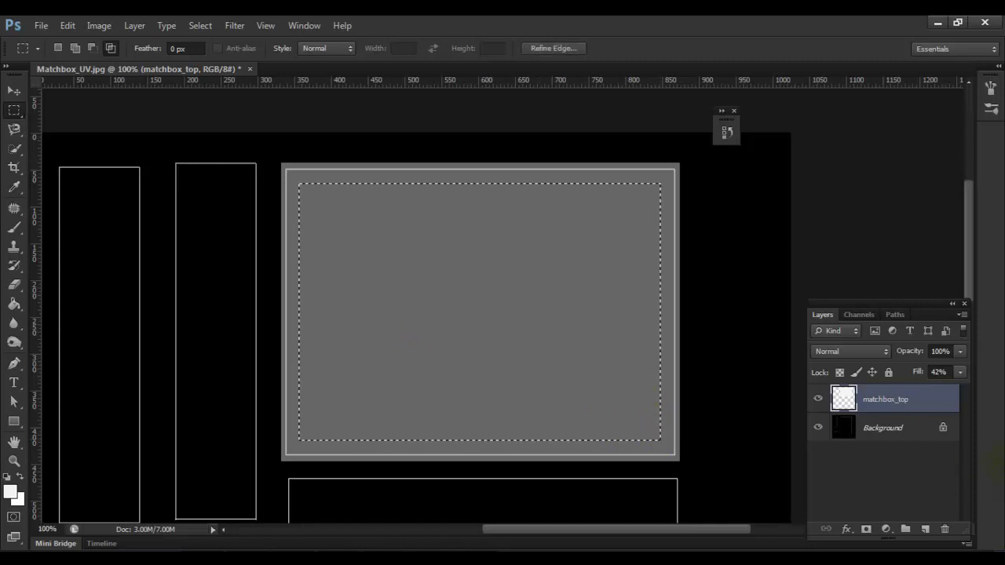
- Add a new layer and fill the inset selection with brown #634c3d
{"action": "left_click", "coordinate": [927, 531]}
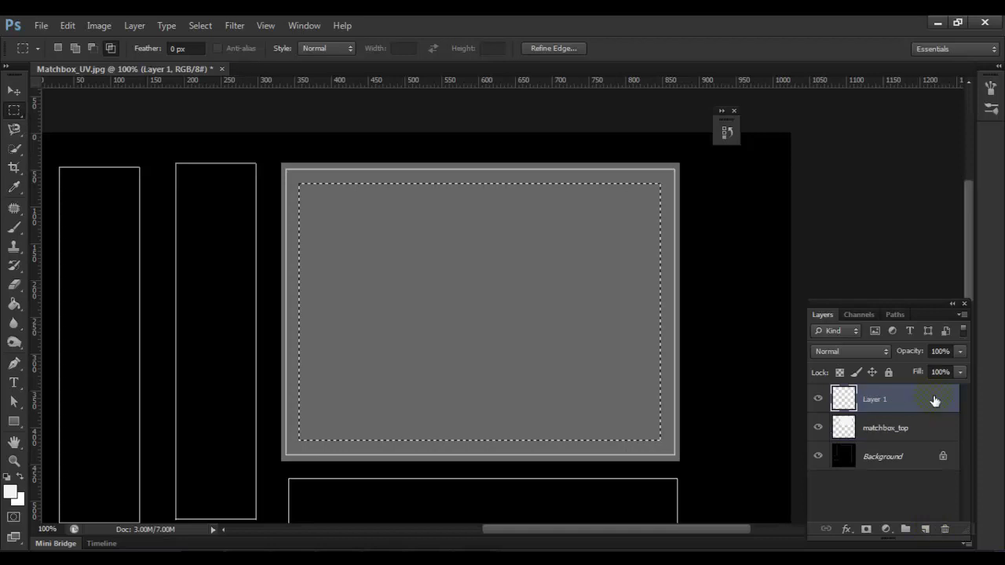
{"action": "left_click", "coordinate": [10, 491]}
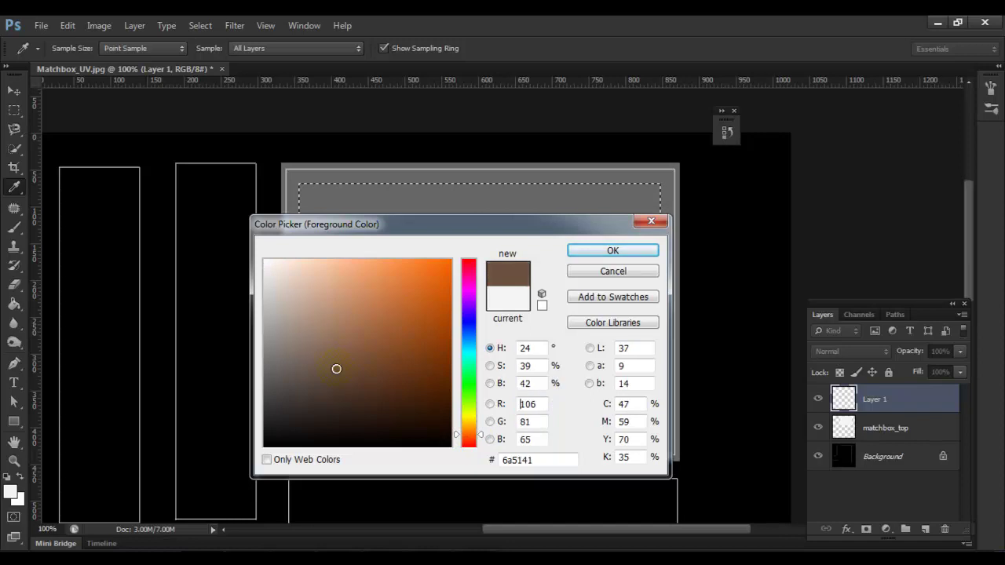
{"action": "left_click", "coordinate": [611, 251]}
{"action": "key", "text": "alt+BackSpace"}
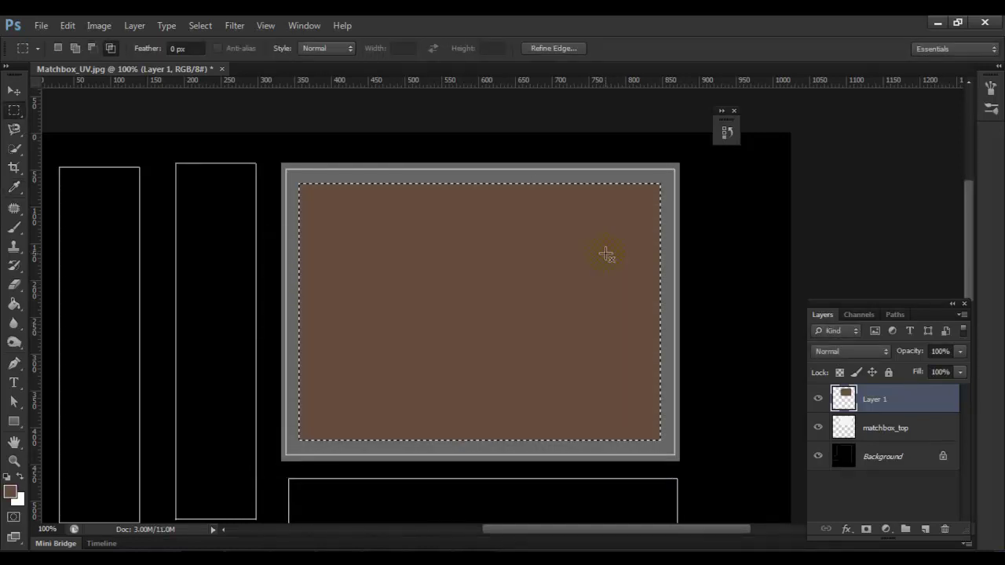
- Set the matchbox_top layer's Fill back to 100%
{"action": "left_click", "coordinate": [916, 431]}
{"action": "left_click", "coordinate": [960, 372]}
{"action": "left_click_drag", "start_coordinate": [920, 389], "coordinate": [963, 390]}
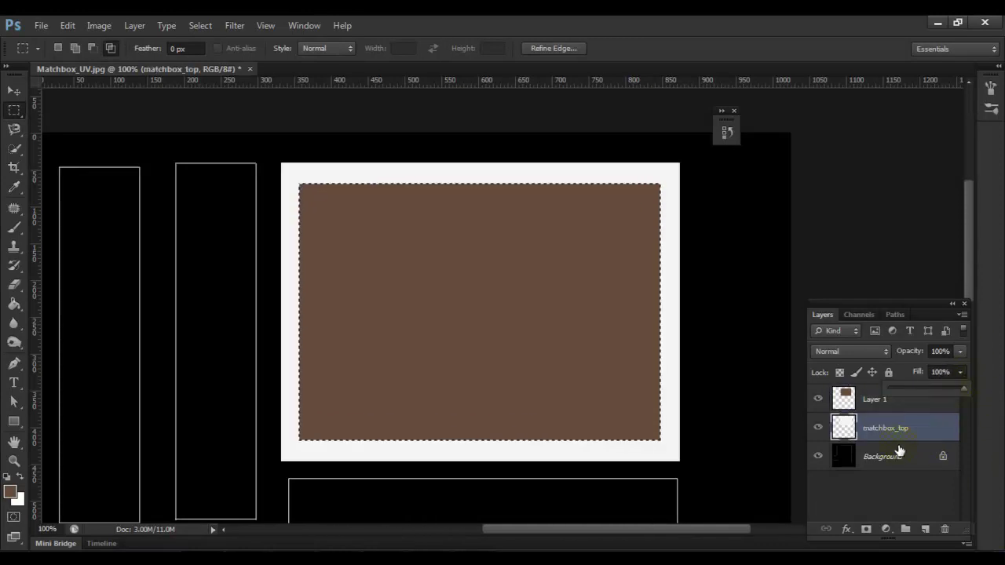
- Refill the inset selection on Layer 1 with the darker reddish brown #50332e
{"action": "left_click", "coordinate": [902, 400]}
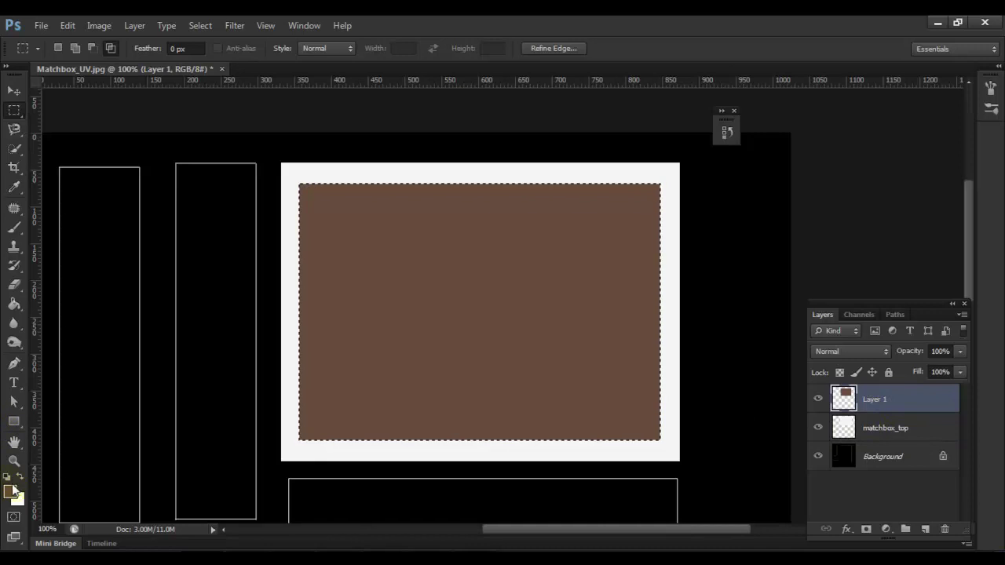
{"action": "left_click", "coordinate": [10, 492]}
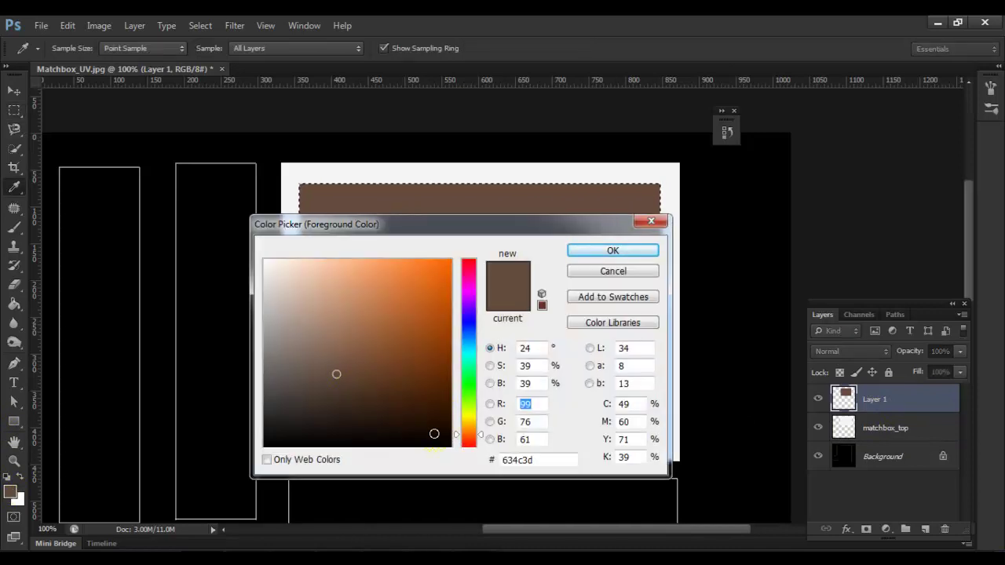
{"action": "left_click_drag", "start_coordinate": [456, 434], "coordinate": [458, 443]}
{"action": "left_click", "coordinate": [344, 388]}
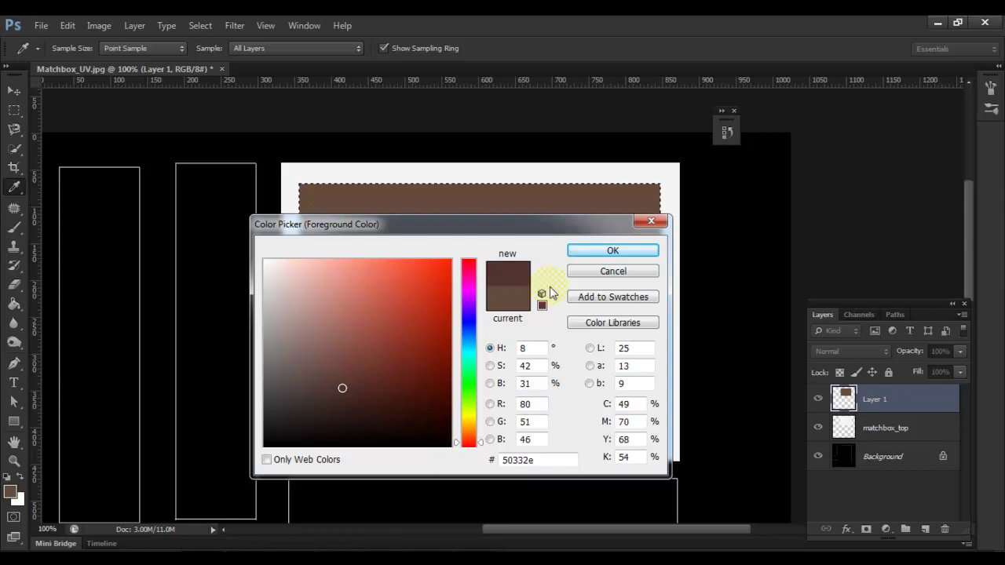
{"action": "left_click", "coordinate": [584, 252]}
{"action": "key", "text": "alt+BackSpace"}
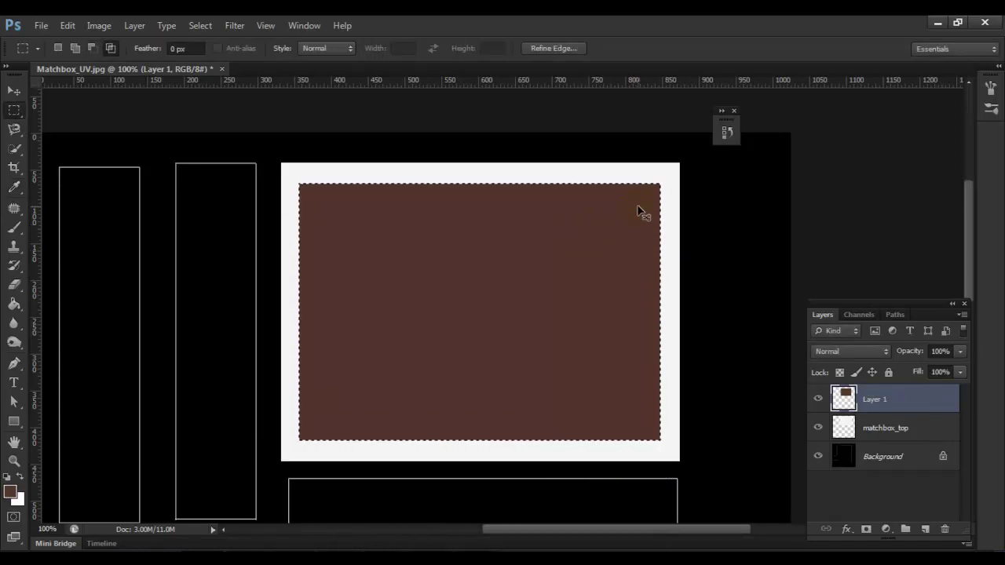
- Deselect the inset area and merge the brown Layer 1 with the matchbox_top layer
{"action": "left_click", "coordinate": [854, 399]}
{"action": "key", "text": "ctrl+d"}
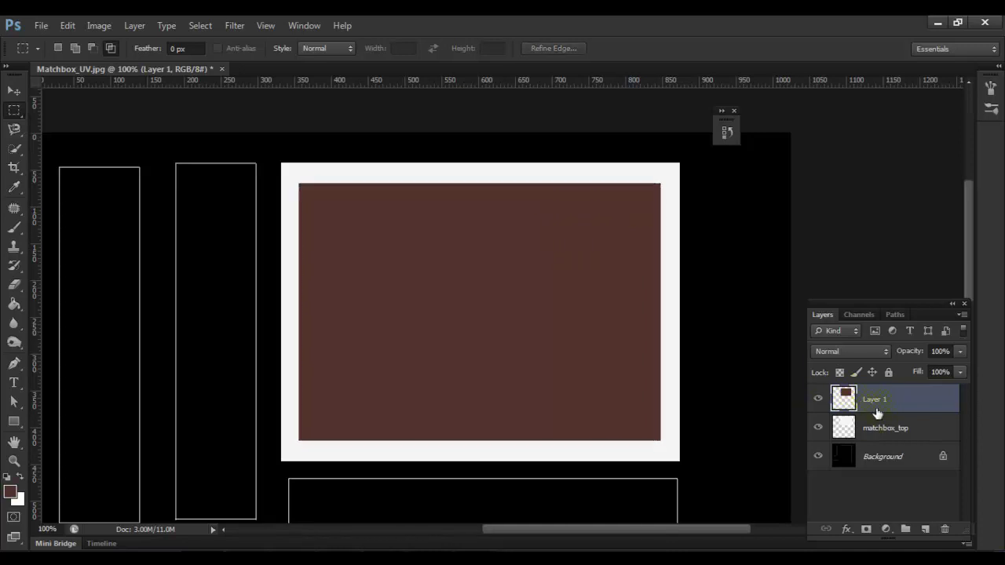
{"action": "left_click", "coordinate": [881, 429], "text": "shift"}
{"action": "right_click", "coordinate": [917, 423]}
{"action": "key", "text": "ctrl+e"}
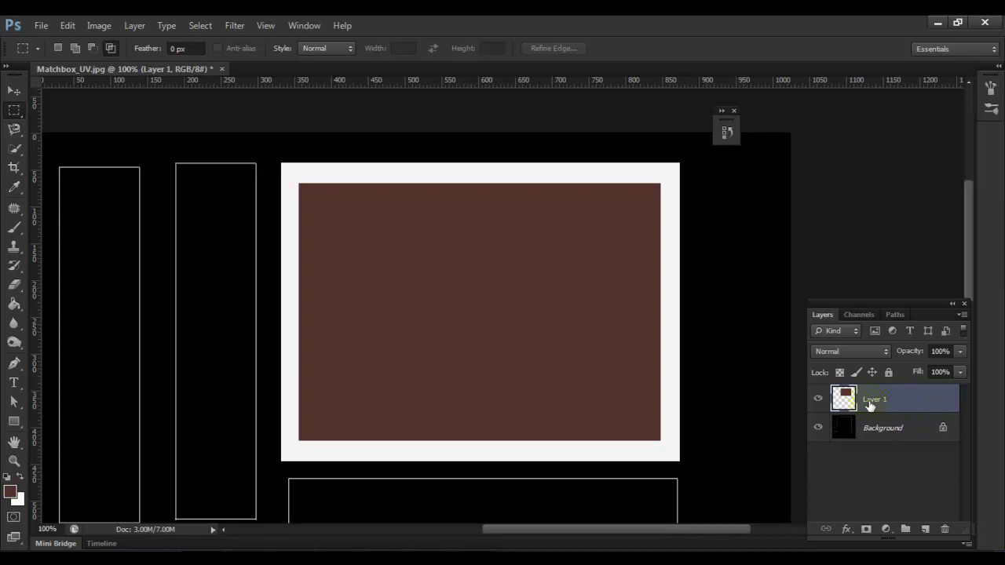
- Rename the merged layer as Matchboxx_top
{"action": "double_click", "coordinate": [872, 400]}
{"action": "type", "text": "T"}
{"action": "type", "text": "atchboxx_top"}
{"action": "key", "text": "Return"}
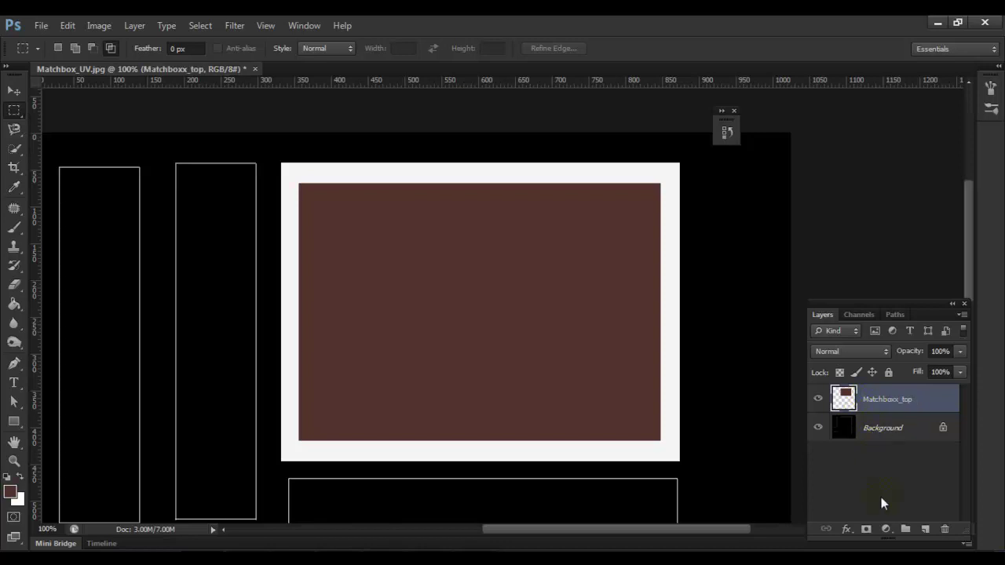
- Add a new layer above Matchboxx_top and name it horizontal_lines
{"action": "left_click", "coordinate": [926, 529]}
{"action": "double_click", "coordinate": [874, 400]}
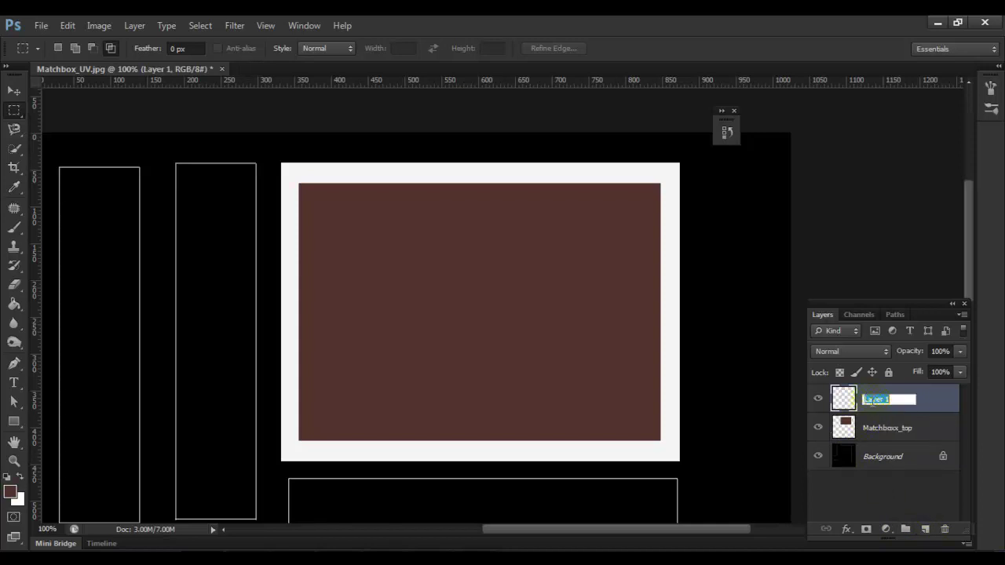
{"action": "type", "text": "M"}
{"action": "key", "text": "Return"}
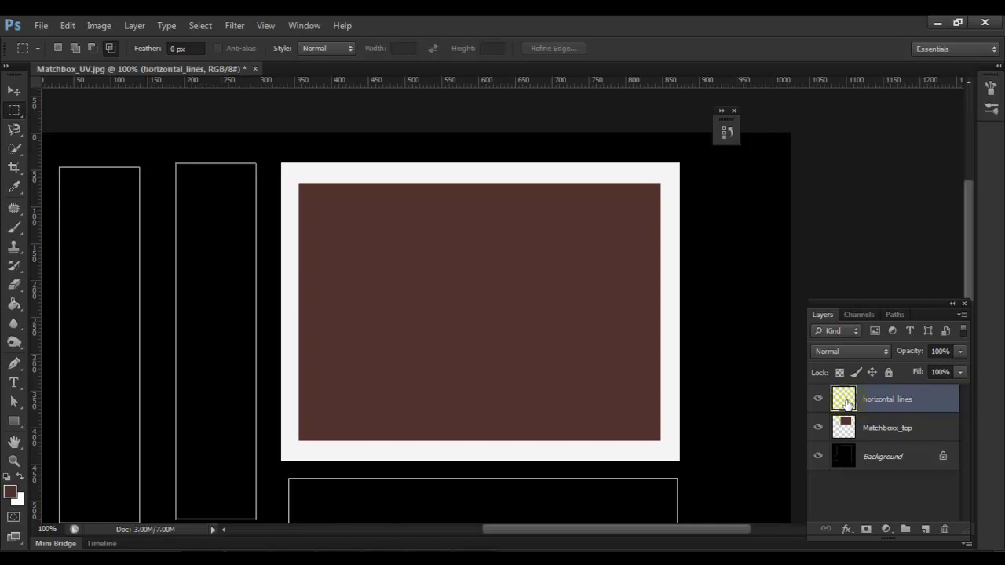
- Select a thin horizontal strip about 589 px wide and 9 px high across the upper part of the brown panel
{"action": "left_click", "coordinate": [13, 111]}
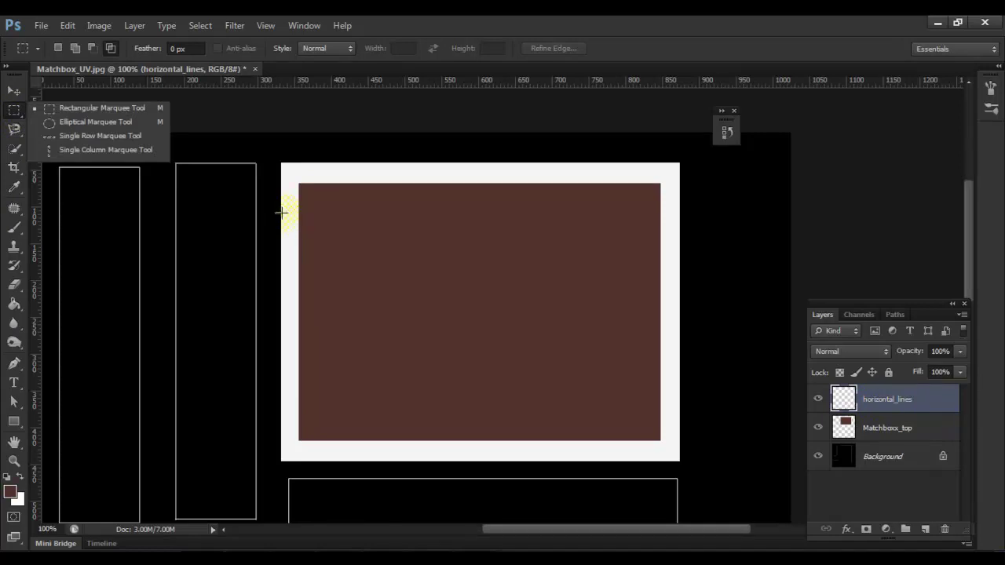
{"action": "left_click_drag", "start_coordinate": [272, 208], "coordinate": [705, 213]}
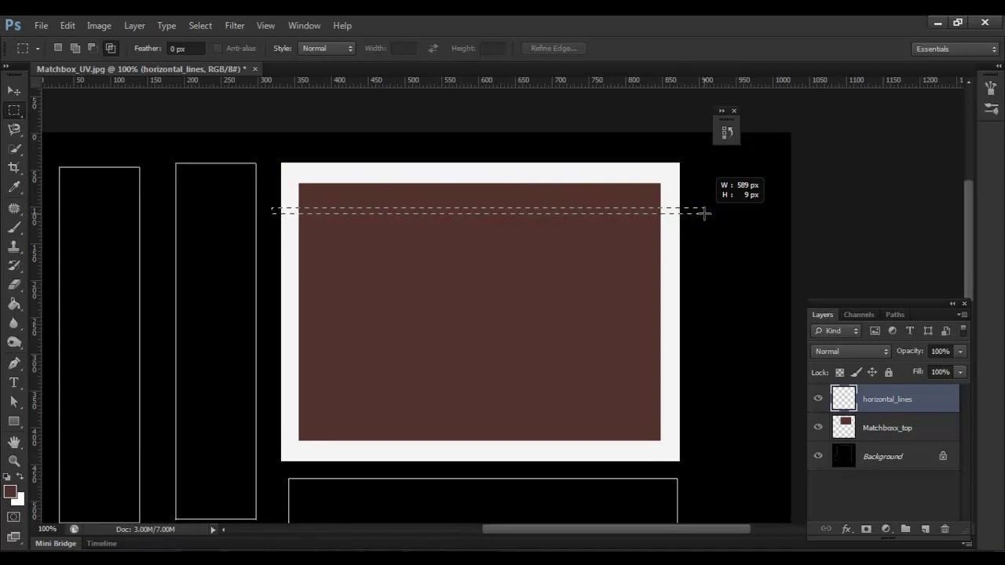
{"action": "left_click_drag", "start_coordinate": [704, 213], "coordinate": [704, 212]}
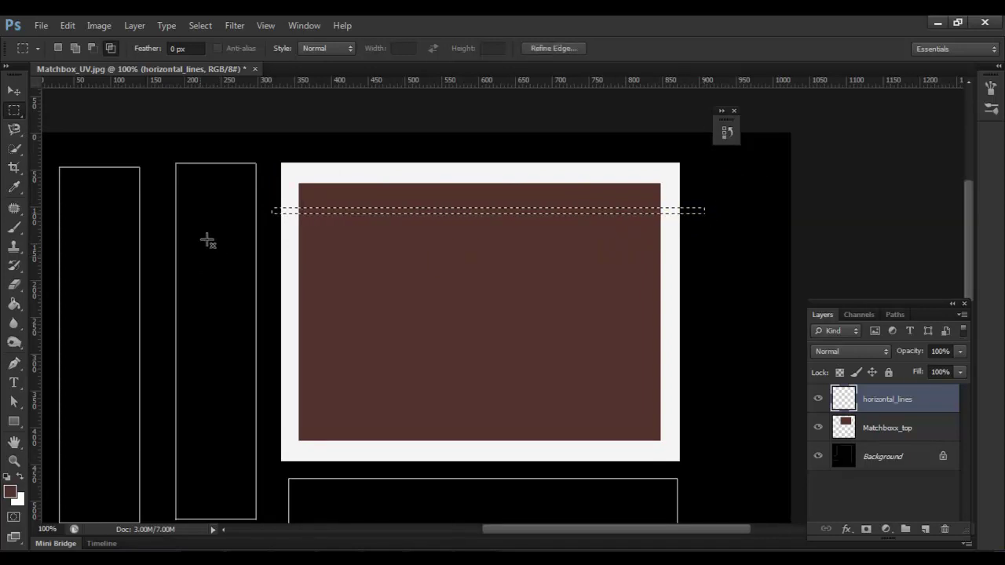
- Transform the strip selection so its ends meet the brown panel's side edges and its height is reduced
{"action": "left_click", "coordinate": [200, 25]}
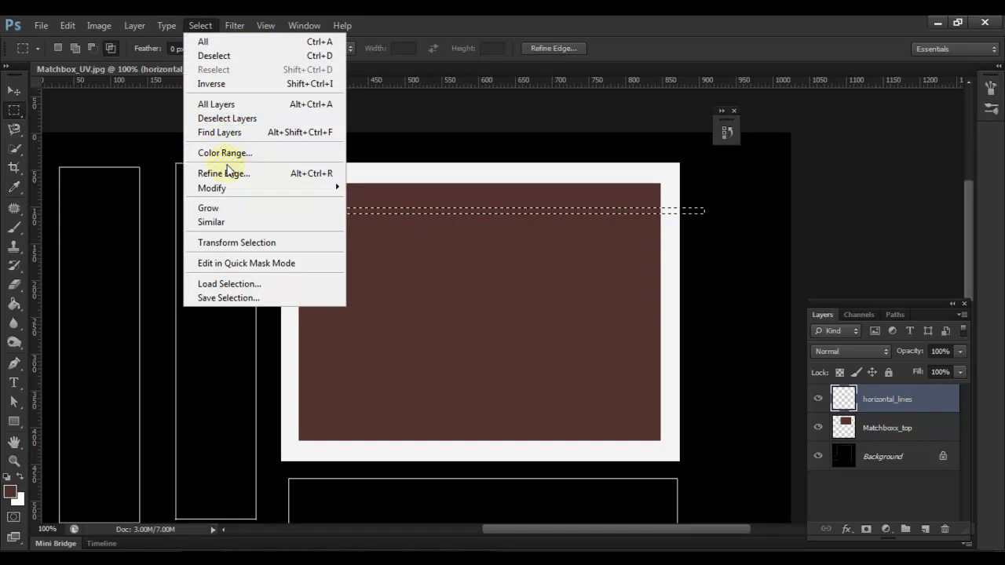
{"action": "left_click", "coordinate": [239, 242]}
{"action": "left_click_drag", "start_coordinate": [271, 210], "coordinate": [427, 332]}
{"action": "key", "text": "ctrl+plus"}
{"action": "key", "text": "ctrl+plus"}
{"action": "key", "text": "ctrl+plus"}
{"action": "left_click_drag", "start_coordinate": [190, 238], "coordinate": [180, 236]}
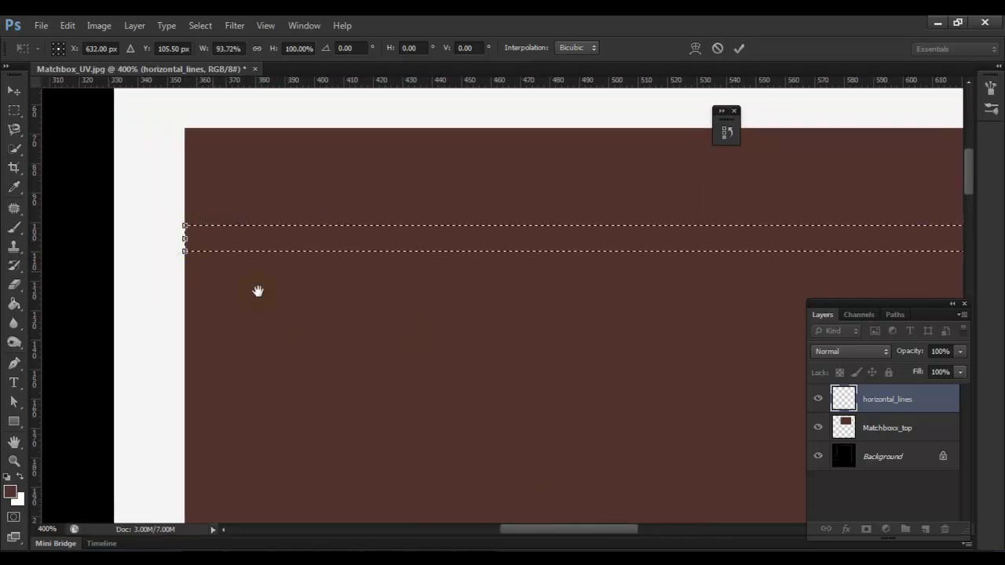
{"action": "scroll", "coordinate": [180, 236], "scroll_direction": "right", "scroll_amount": 15}
{"action": "left_click_drag", "start_coordinate": [483, 294], "coordinate": [448, 298]}
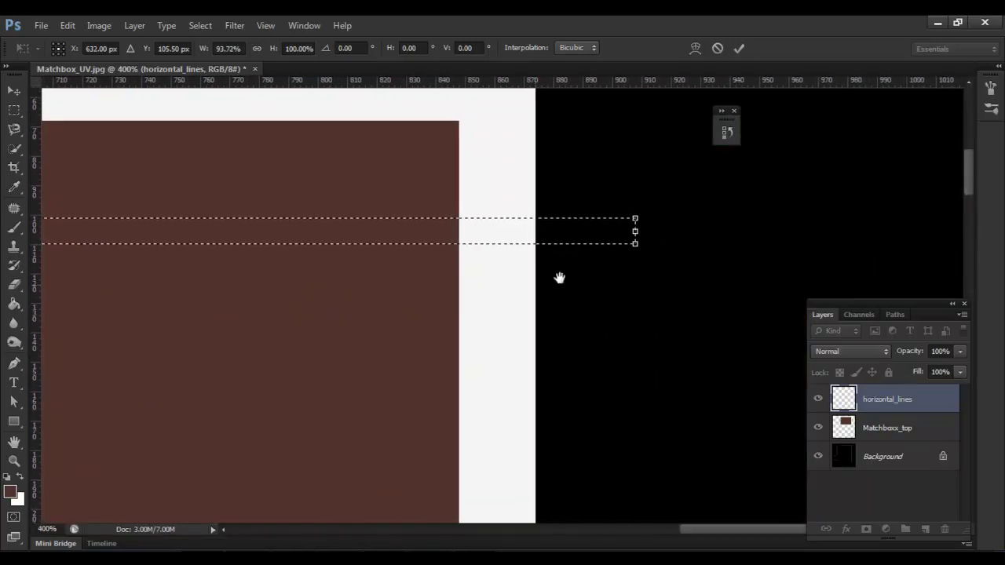
{"action": "left_click_drag", "start_coordinate": [635, 231], "coordinate": [459, 231]}
{"action": "scroll", "coordinate": [399, 235], "scroll_direction": "down", "scroll_amount": 2, "text": "alt"}
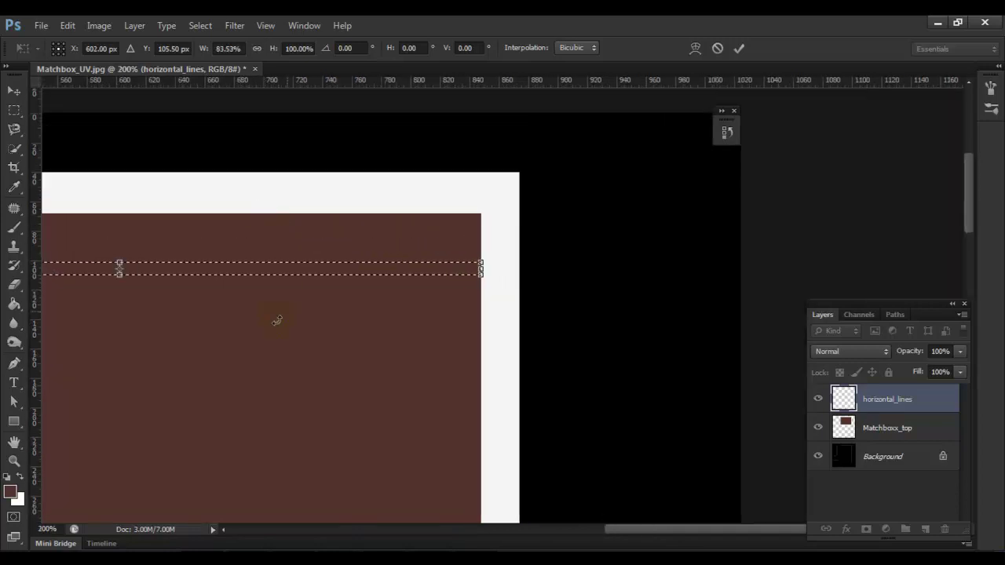
{"action": "left_click_drag", "start_coordinate": [350, 255], "coordinate": [342, 255]}
{"action": "key", "text": "Return"}
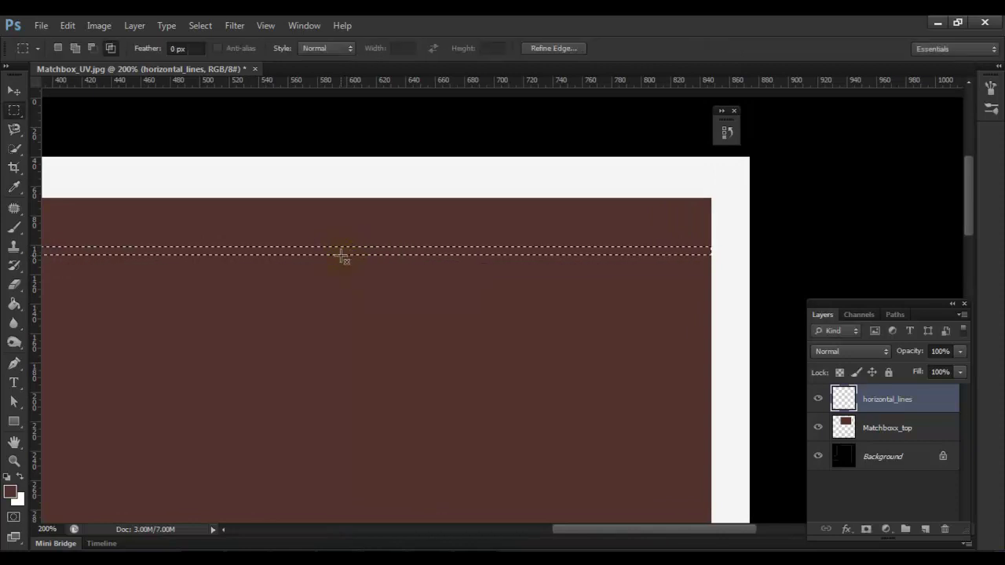
- Move the strip selection up closer to the brown panel's upper edge
{"action": "scroll", "coordinate": [340, 255], "scroll_direction": "down", "scroll_amount": 1, "text": "alt"}
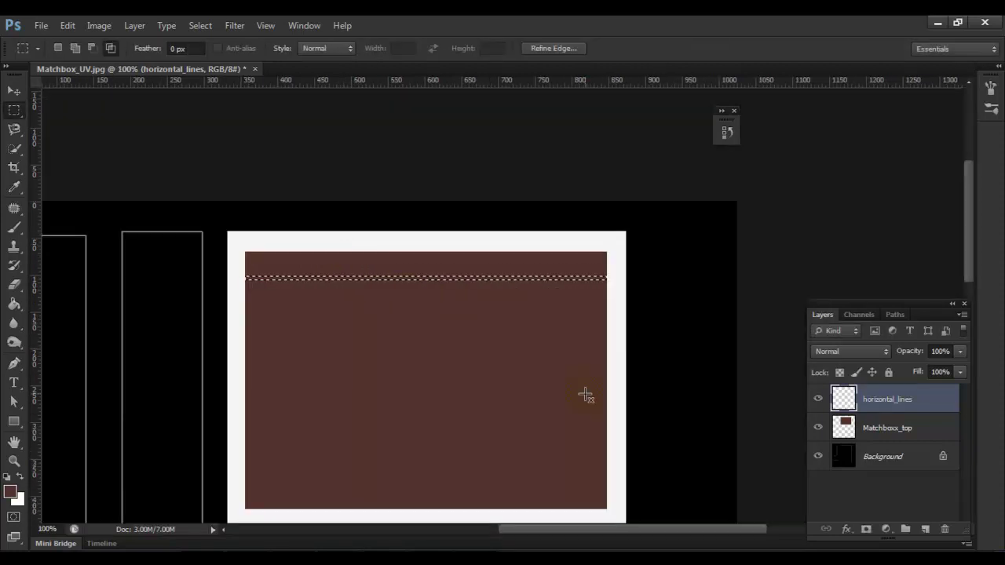
{"action": "key", "text": "shift+Up"}
{"action": "key", "text": "Up"}
{"action": "key", "text": "Up"}
{"action": "key", "text": "Up"}
{"action": "key", "text": "Up"}
{"action": "key", "text": "Up"}
{"action": "key", "text": "Up"}
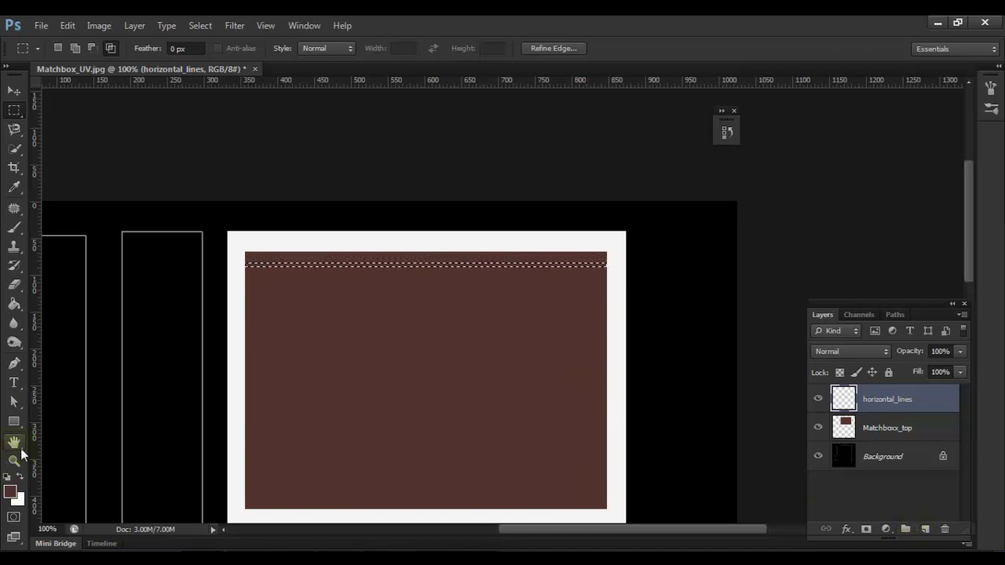
- Fill the strip selection on the horizontal_lines layer with a bright golden yellow
{"action": "left_click", "coordinate": [12, 492]}
{"action": "left_click", "coordinate": [470, 425]}
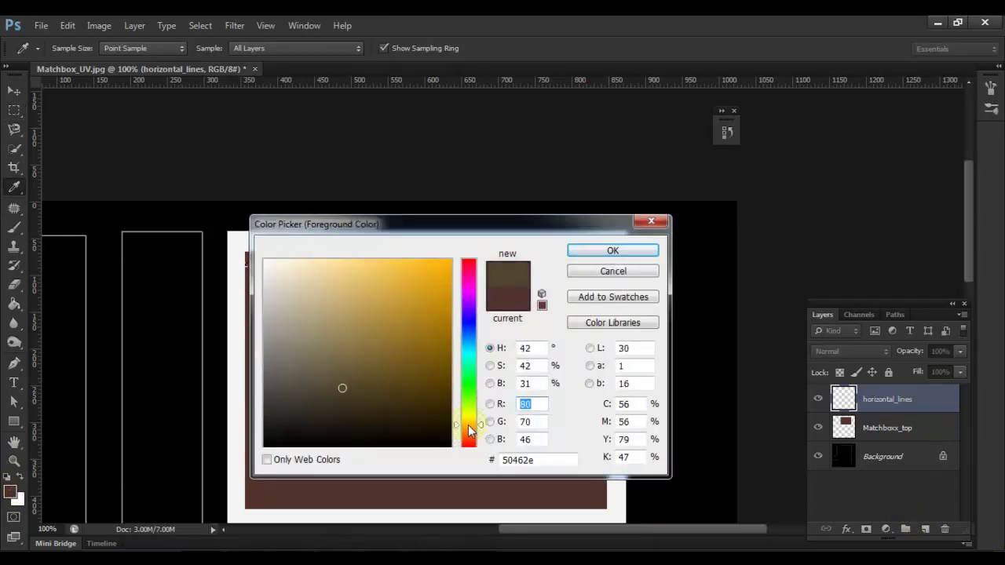
{"action": "left_click_drag", "start_coordinate": [390, 302], "coordinate": [396, 269]}
{"action": "left_click", "coordinate": [601, 251]}
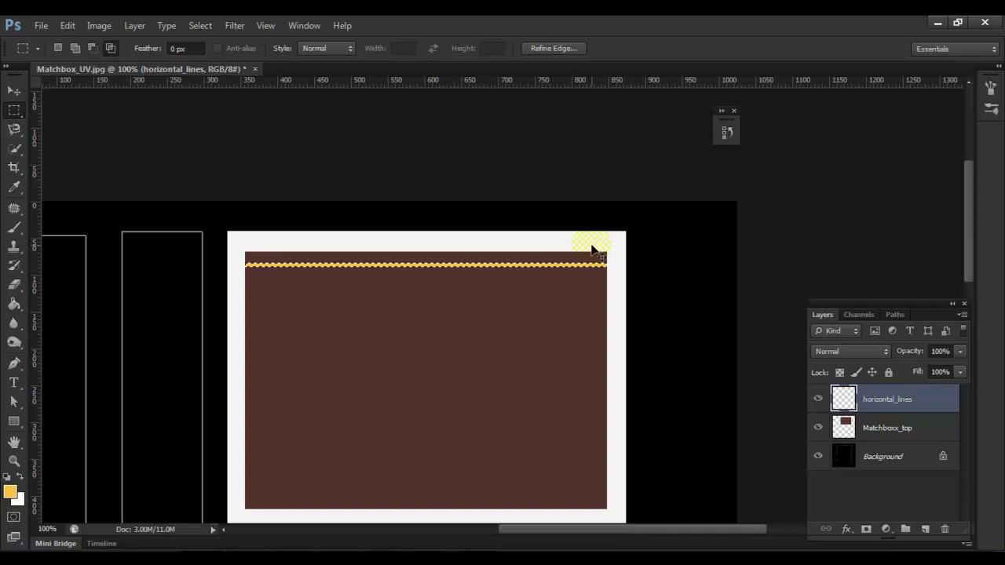
- Refill the strip selection with the softer orange #e2ad62 and deselect it
{"action": "left_click", "coordinate": [11, 493]}
{"action": "left_click_drag", "start_coordinate": [337, 274], "coordinate": [343, 283]}
{"action": "left_click", "coordinate": [366, 485]}
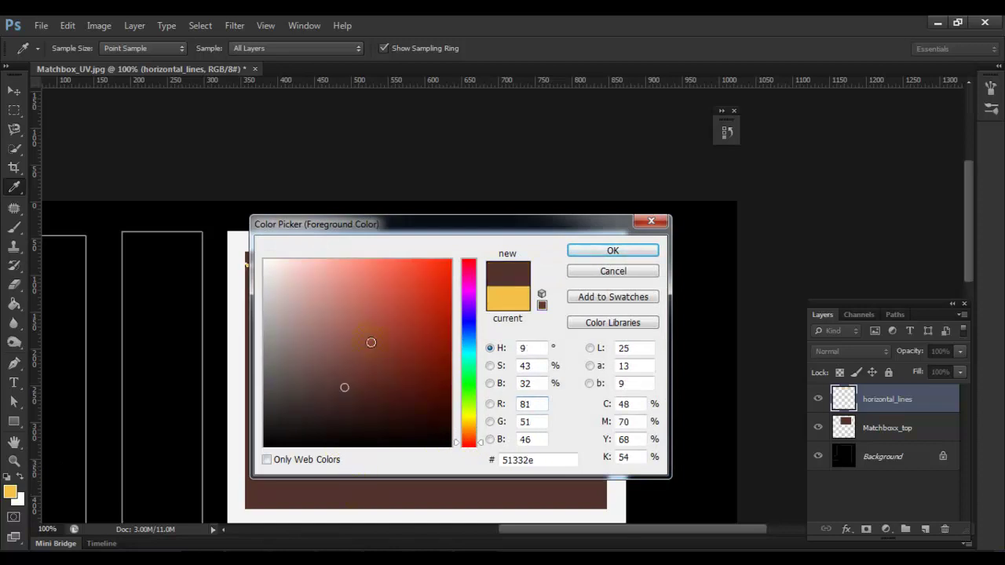
{"action": "left_click_drag", "start_coordinate": [469, 431], "coordinate": [452, 436]}
{"action": "left_click_drag", "start_coordinate": [354, 311], "coordinate": [373, 275]}
{"action": "left_click_drag", "start_coordinate": [444, 238], "coordinate": [450, 301]}
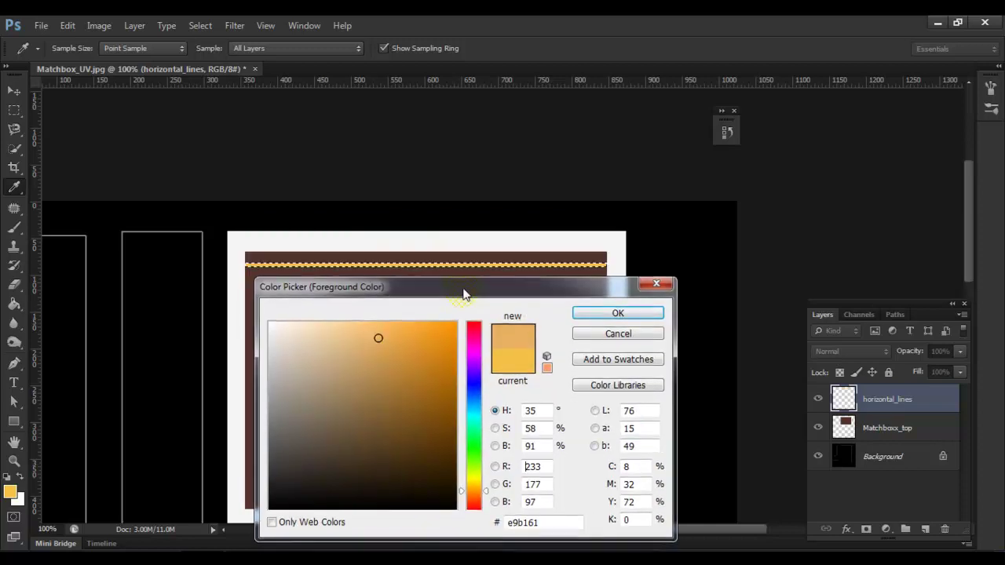
{"action": "left_click_drag", "start_coordinate": [357, 325], "coordinate": [375, 344]}
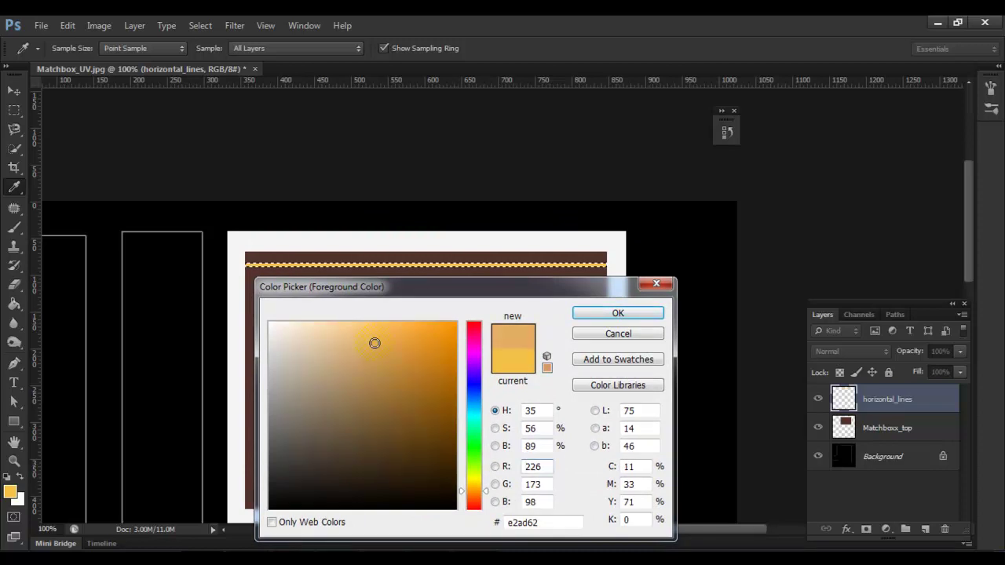
{"action": "left_click", "coordinate": [629, 318]}
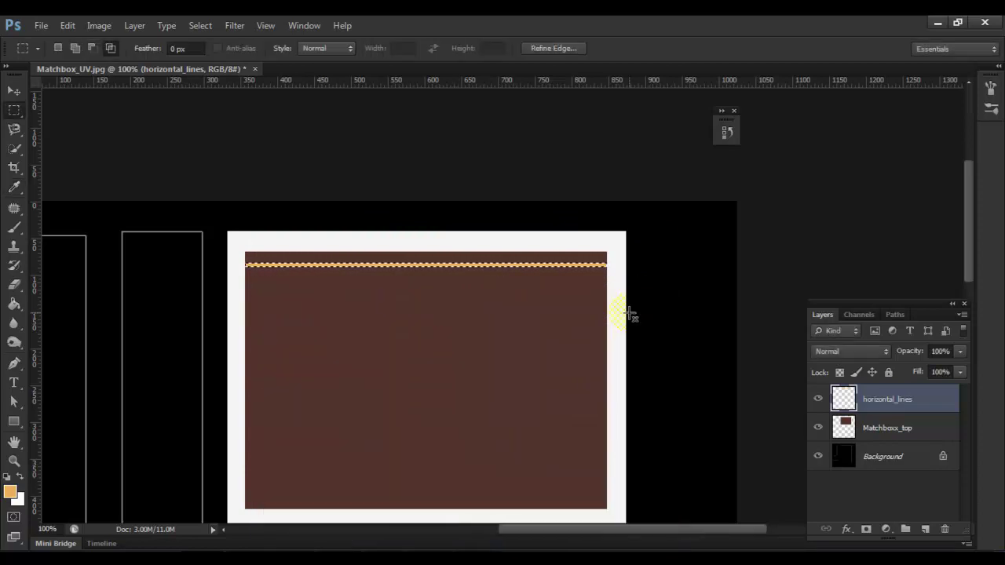
{"action": "key", "text": "ctrl+d"}
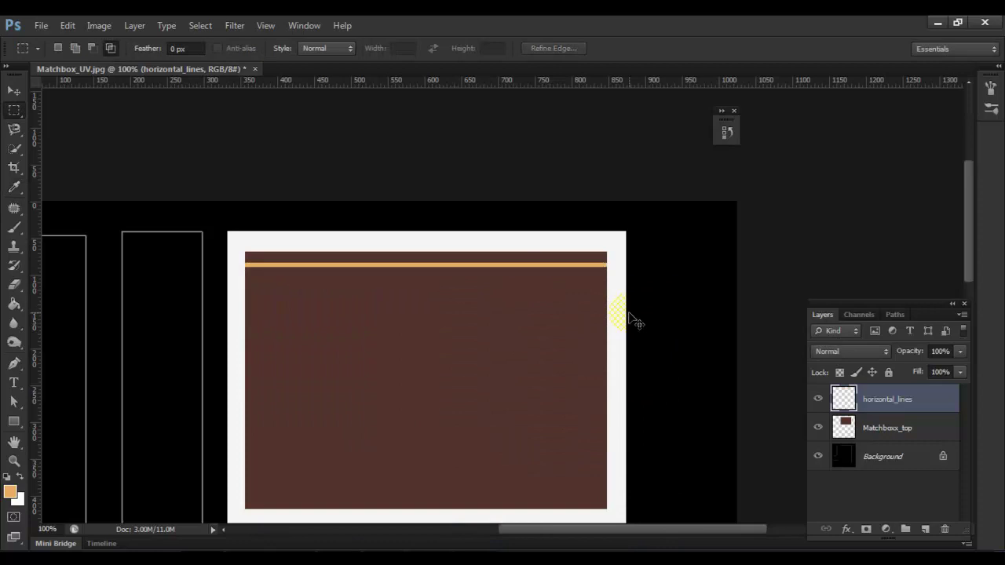
- Slightly reduce the orange line's thickness with Free Transform
{"action": "key", "text": "ctrl+t"}
{"action": "left_click_drag", "start_coordinate": [428, 267], "coordinate": [426, 264]}
{"action": "key", "text": "Return"}
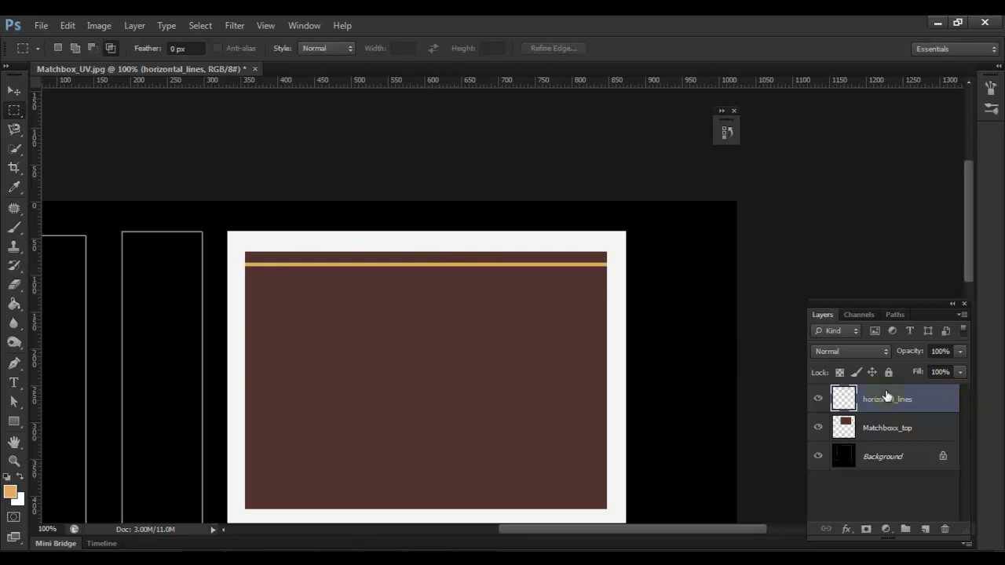
- Lower the horizontal_lines layer's fill to 60%
{"action": "left_click", "coordinate": [960, 373]}
{"action": "left_click_drag", "start_coordinate": [930, 385], "coordinate": [928, 387]}
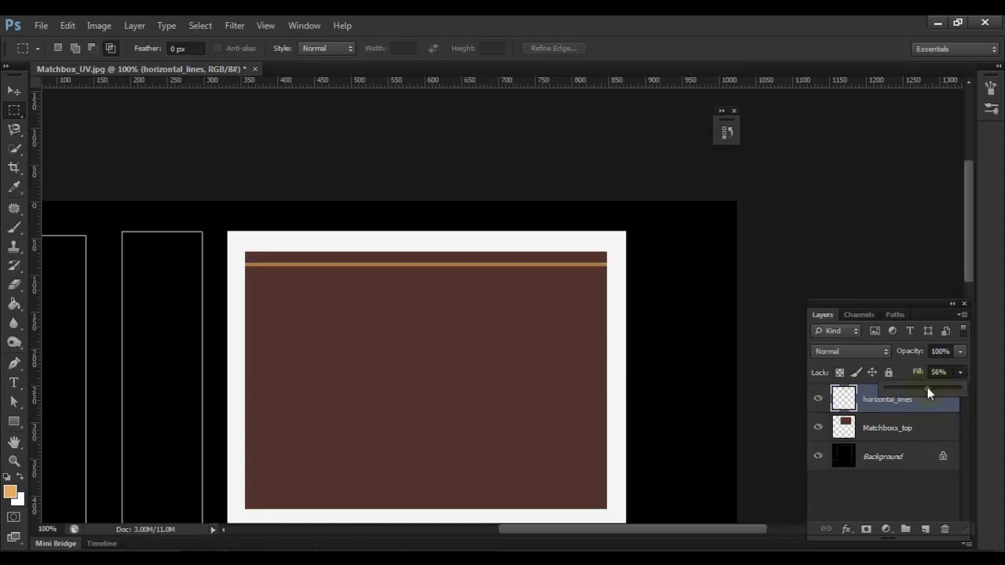
{"action": "left_click_drag", "start_coordinate": [922, 388], "coordinate": [929, 388]}
- Use Free Transform again to make the line near the panel's upper edge even thinner
{"action": "left_click", "coordinate": [13, 91]}
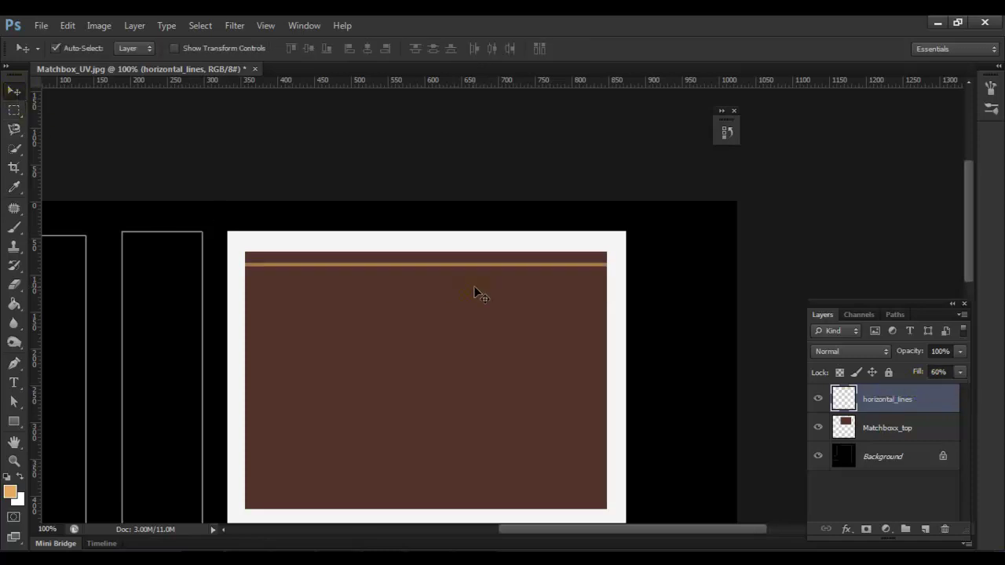
{"action": "key", "text": "ctrl+plus"}
{"action": "key", "text": "ctrl+plus"}
{"action": "scroll", "coordinate": [487, 315], "scroll_direction": "up", "scroll_amount": 3}
{"action": "key", "text": "ctrl+t"}
{"action": "left_click_drag", "start_coordinate": [403, 292], "coordinate": [401, 285]}
{"action": "key", "text": "Return"}
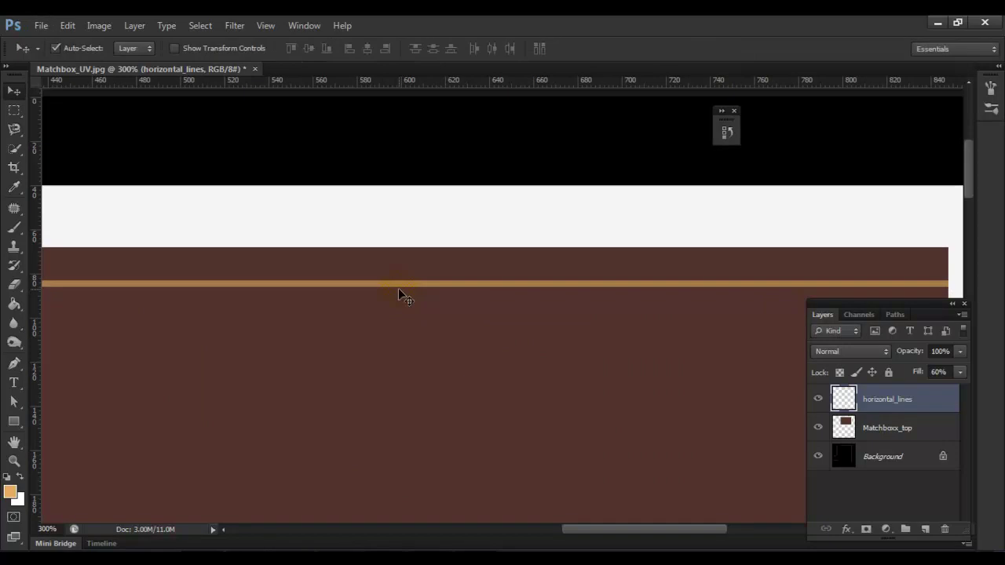
- Duplicate the horizontal_lines layer and move the copy straight down about 34 px with Free Transform
{"action": "key", "text": "ctrl+minus"}
{"action": "key", "text": "ctrl+minus"}
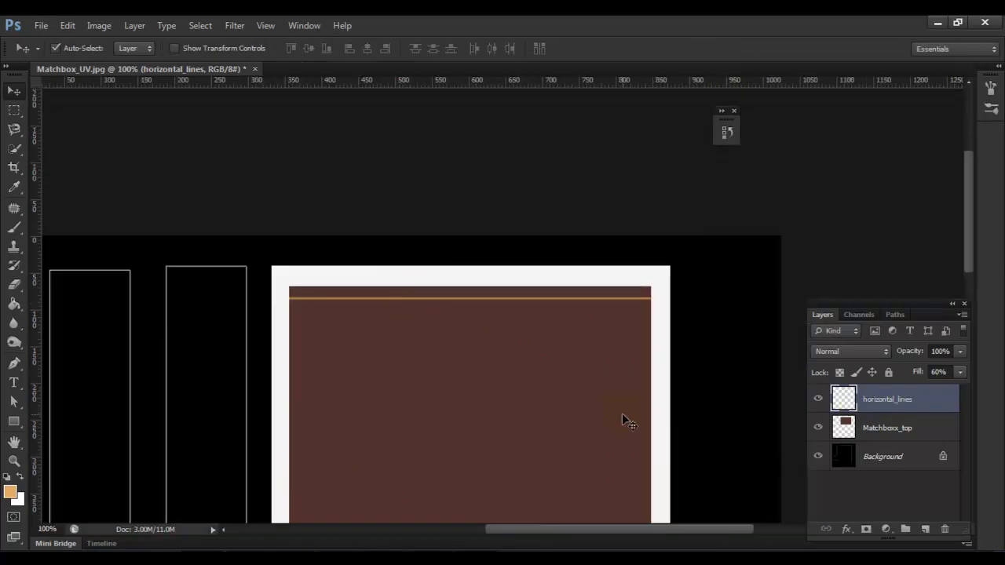
{"action": "left_click_drag", "start_coordinate": [609, 407], "coordinate": [611, 347]}
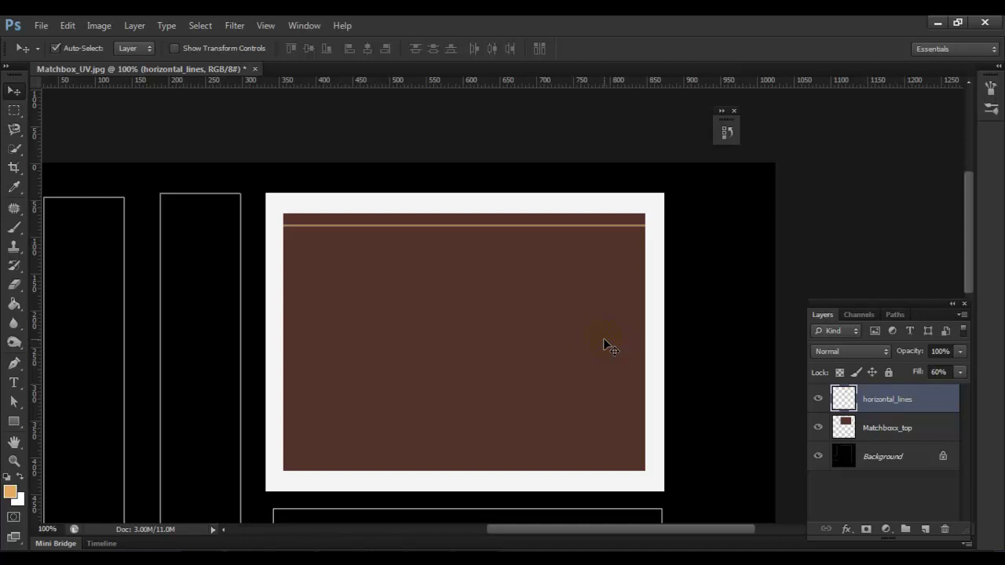
{"action": "key", "text": "ctrl+j"}
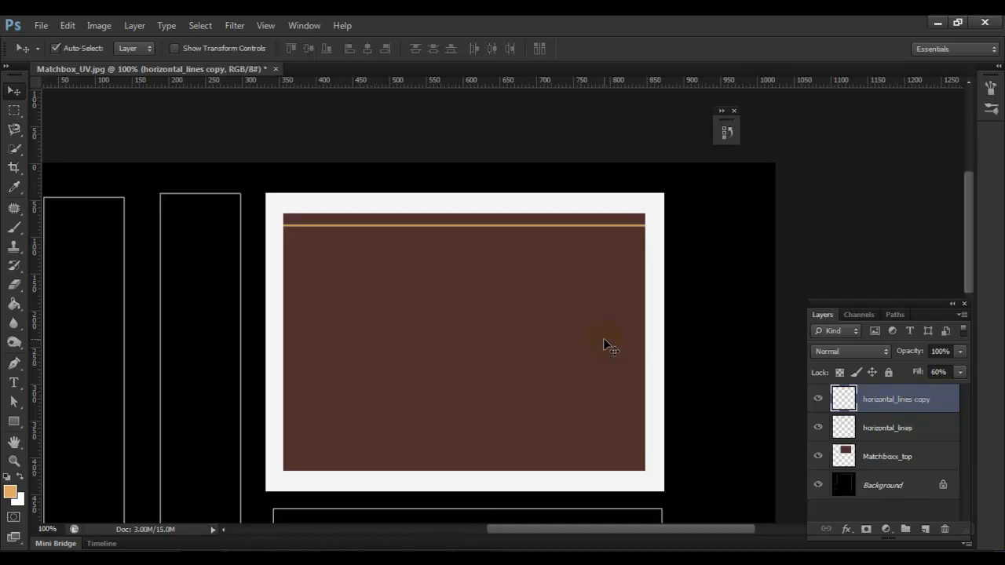
{"action": "key", "text": "ctrl+t"}
{"action": "key", "text": "Down"}
{"action": "key", "text": "Down"}
{"action": "key", "text": "Down"}
{"action": "key", "text": "Down"}
{"action": "key", "text": "Down"}
{"action": "key", "text": "Down"}
{"action": "key", "text": "Down"}
{"action": "key", "text": "Down"}
{"action": "key", "text": "Down"}
{"action": "key", "text": "Down"}
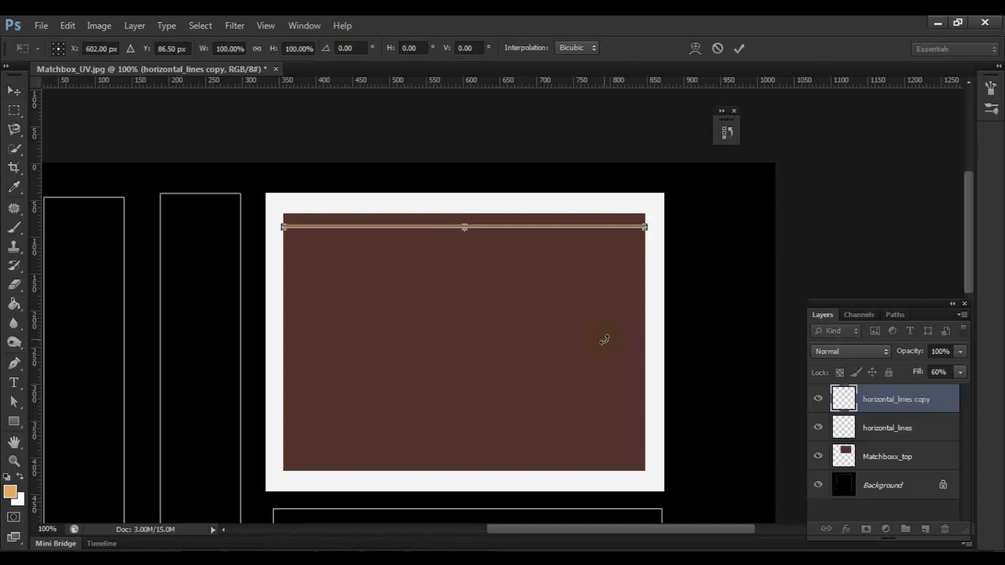
{"action": "key", "text": "Down"}
{"action": "key", "text": "Down"}
{"action": "key", "text": "Down"}
{"action": "key", "text": "Down"}
{"action": "key", "text": "Down"}
{"action": "key", "text": "Down"}
{"action": "key", "text": "Down"}
{"action": "key", "text": "Down"}
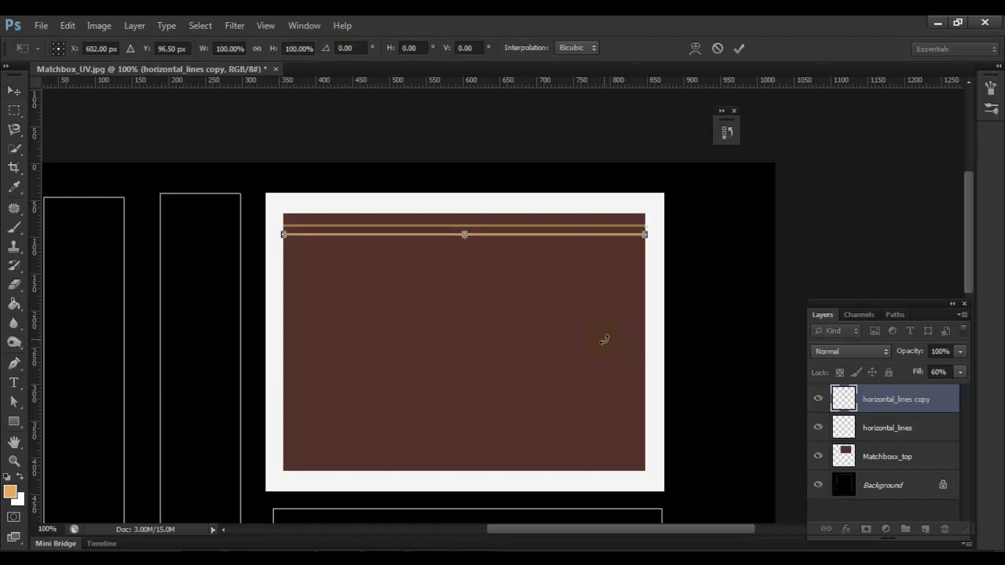
{"action": "key", "text": "Down"}
{"action": "key", "text": "Down"}
{"action": "key", "text": "Down"}
{"action": "key", "text": "Down"}
{"action": "key", "text": "Down"}
{"action": "key", "text": "Down"}
{"action": "key", "text": "Down"}
{"action": "key", "text": "Down"}
{"action": "key", "text": "Down"}
{"action": "key", "text": "Down"}
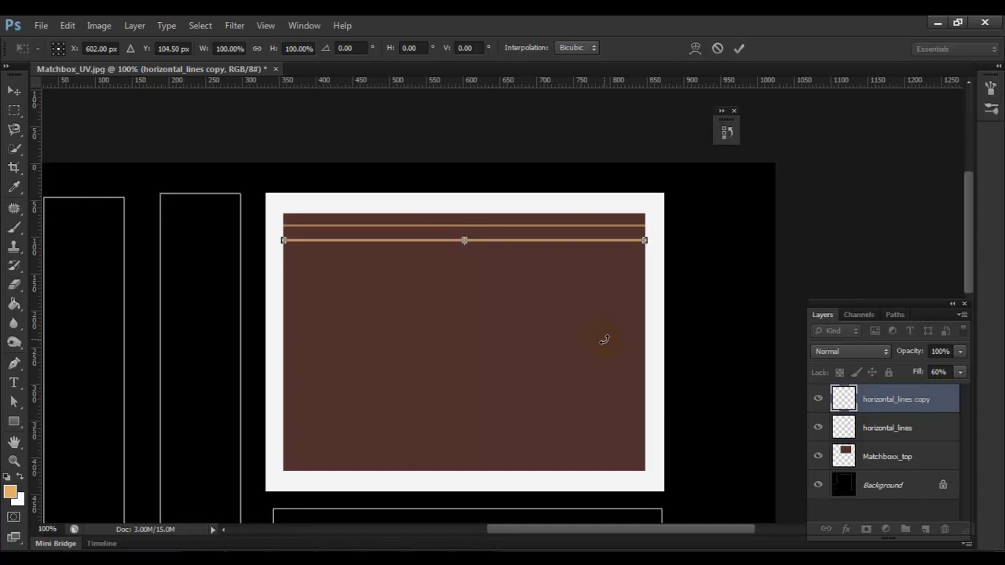
{"action": "key", "text": "Down"}
{"action": "key", "text": "Down"}
{"action": "key", "text": "Down"}
{"action": "key", "text": "Down"}
{"action": "key", "text": "Down"}
{"action": "key", "text": "Down"}
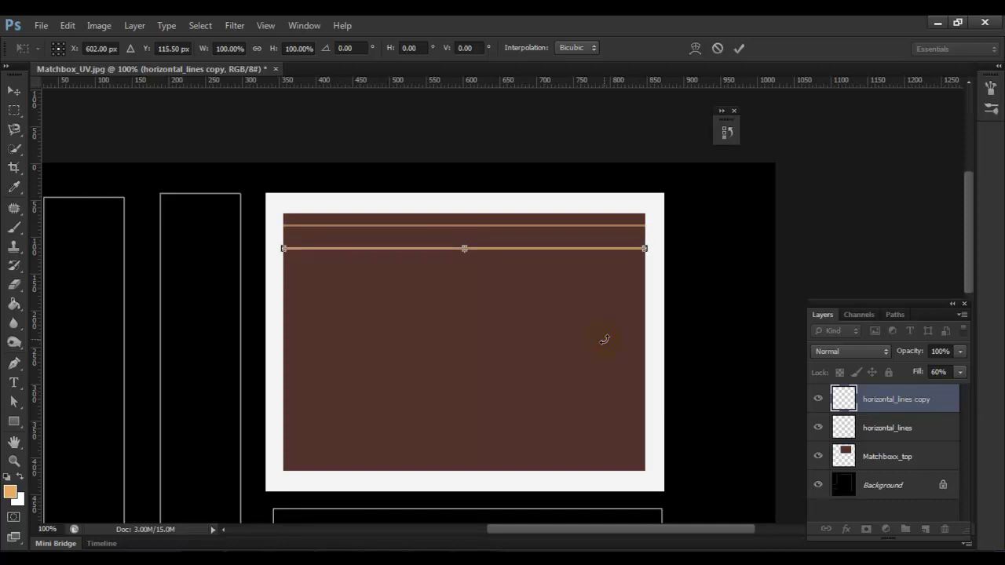
{"action": "key", "text": "Return"}
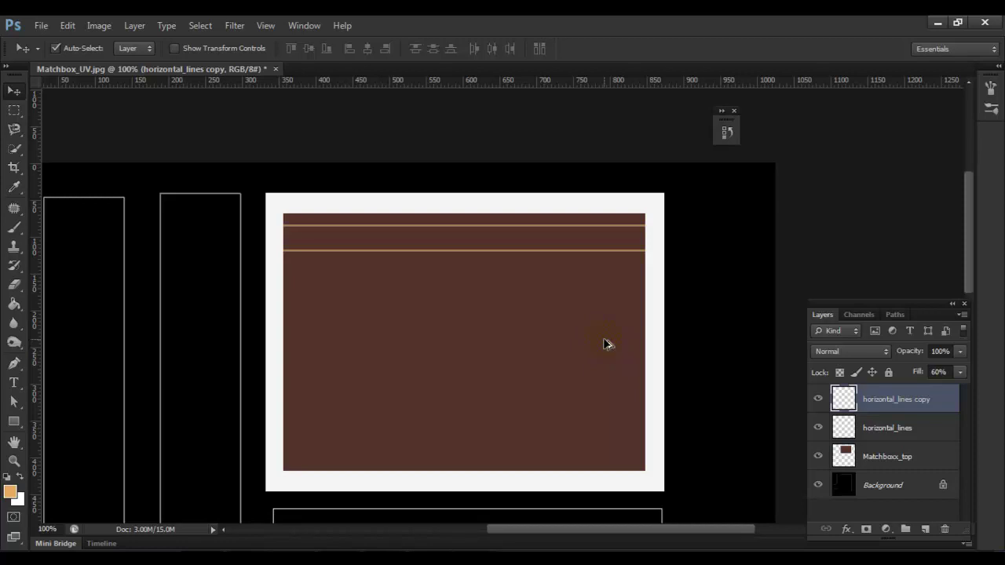
- Repeat the duplicate-and-move transform to add eight more evenly spaced lines down the brown panel
{"action": "key", "text": "ctrl+alt+shift+t"}
{"action": "key", "text": "ctrl+alt+shift+t"}
{"action": "key", "text": "ctrl+alt+shift+t"}
{"action": "key", "text": "ctrl+alt+shift+t"}
{"action": "key", "text": "ctrl+alt+shift+t"}
{"action": "key", "text": "ctrl+alt+shift+t"}
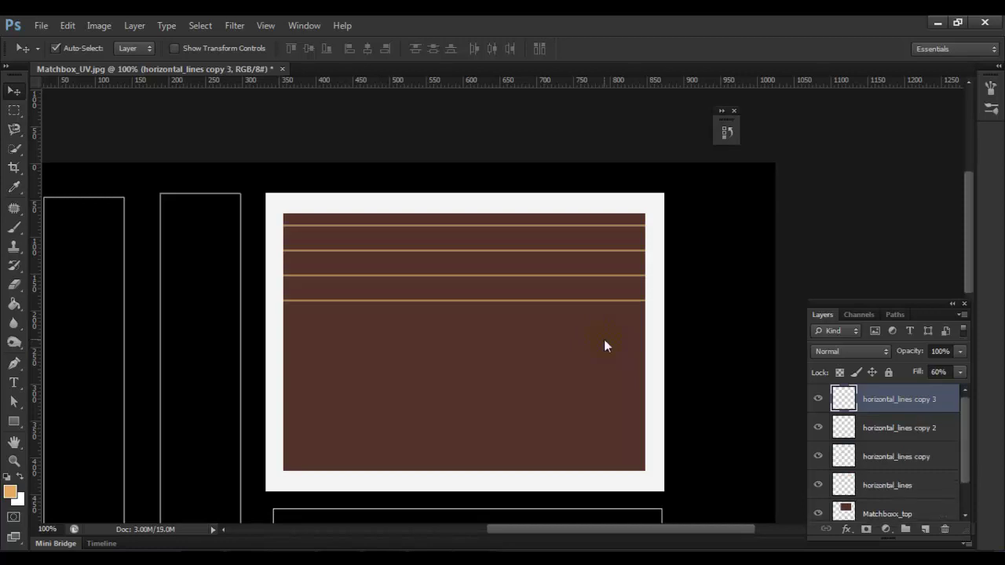
{"action": "key", "text": "ctrl+alt+shift+t"}
{"action": "key", "text": "ctrl+alt+shift+t"}
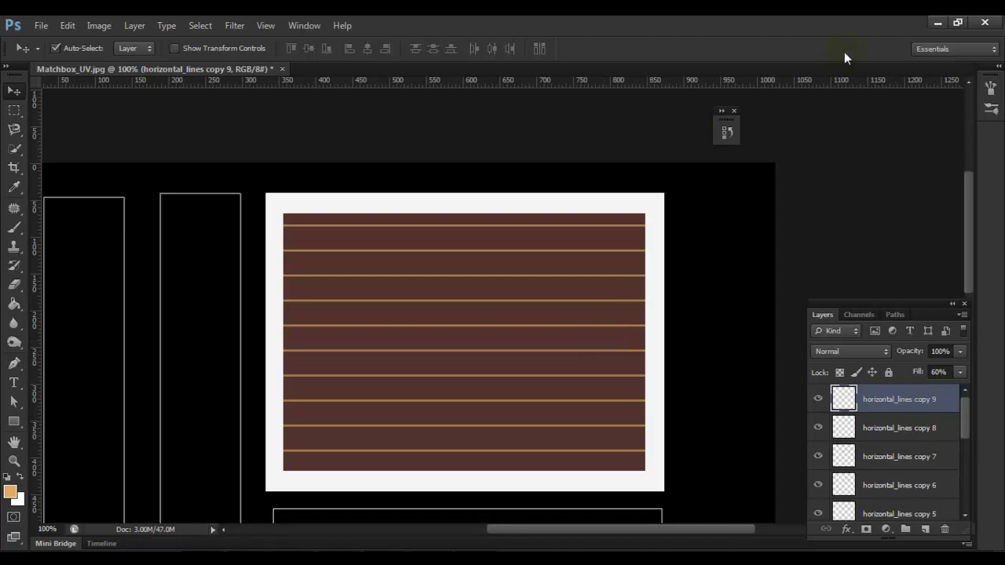
- Merge all layers from horizontal_lines through horizontal_lines copy 9 into one layer
{"action": "scroll", "coordinate": [891, 412], "scroll_direction": "down", "scroll_amount": 5}
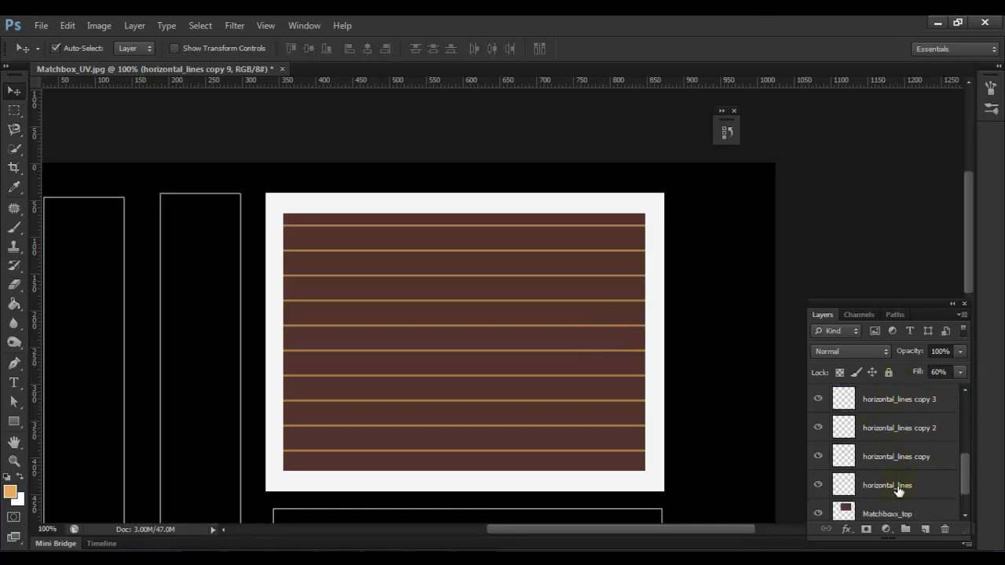
{"action": "left_click", "coordinate": [905, 485]}
{"action": "scroll", "coordinate": [905, 482], "scroll_direction": "up", "scroll_amount": 3}
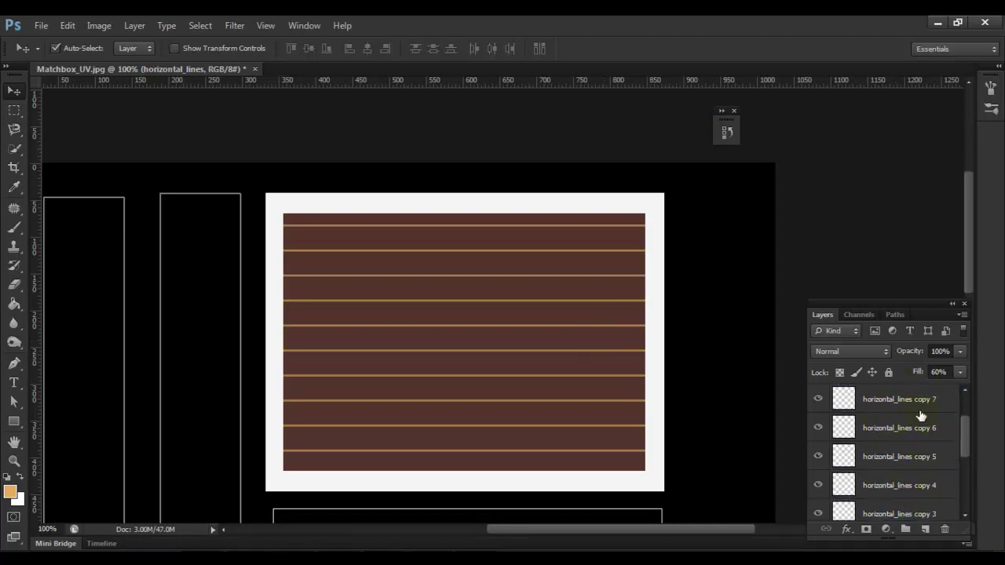
{"action": "scroll", "coordinate": [922, 407], "scroll_direction": "up", "scroll_amount": 1}
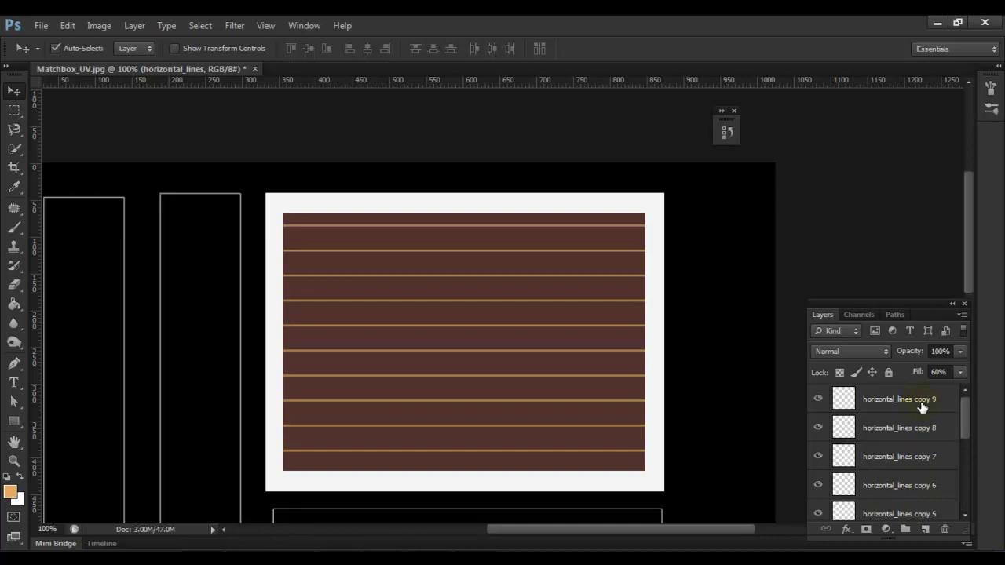
{"action": "left_click", "coordinate": [922, 406], "text": "shift"}
{"action": "key", "text": "ctrl+e"}
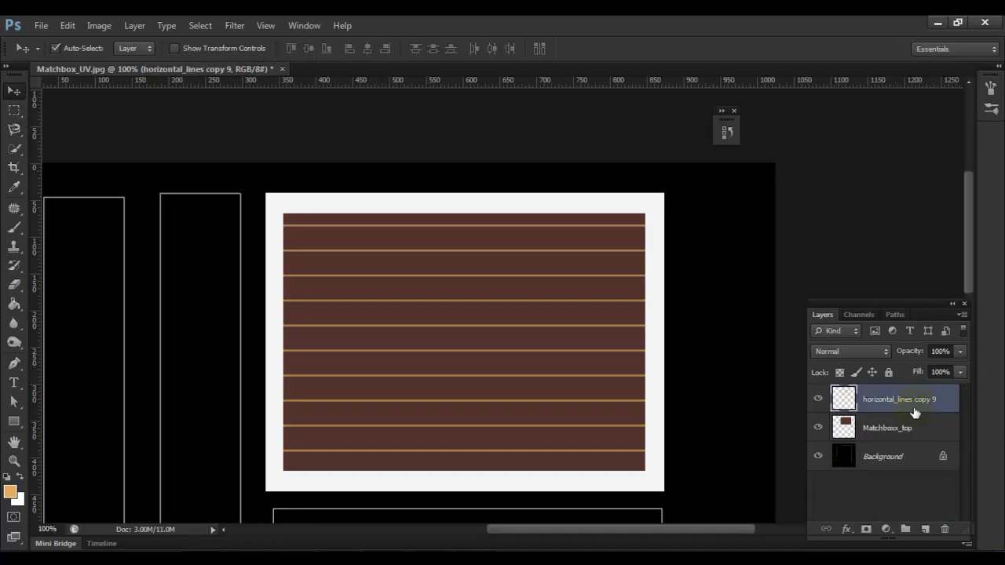
- Rename the merged lines layer to horizontal_lines
{"action": "double_click", "coordinate": [913, 400]}
{"action": "left_click", "coordinate": [945, 402]}
{"action": "key", "text": "BackSpace"}
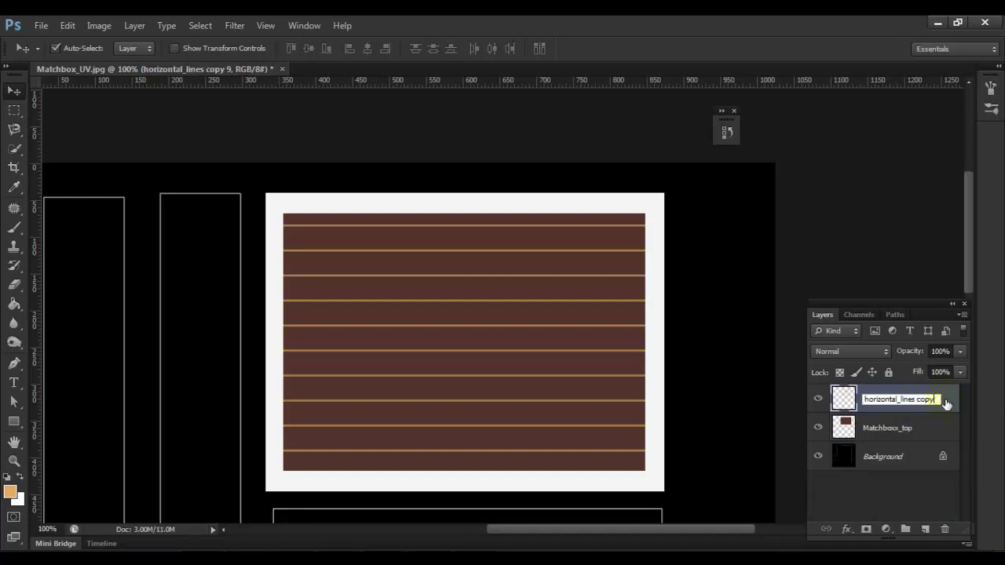
{"action": "key", "text": "Return"}
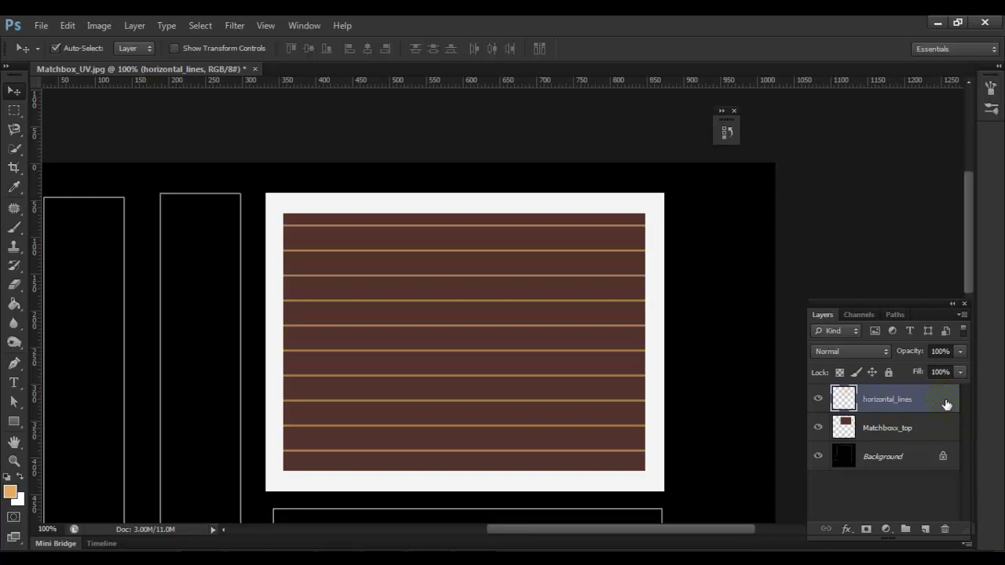
- Lower the fill of the horizontal_lines layer to 29% to make the lines fainter
{"action": "left_click", "coordinate": [13, 383]}
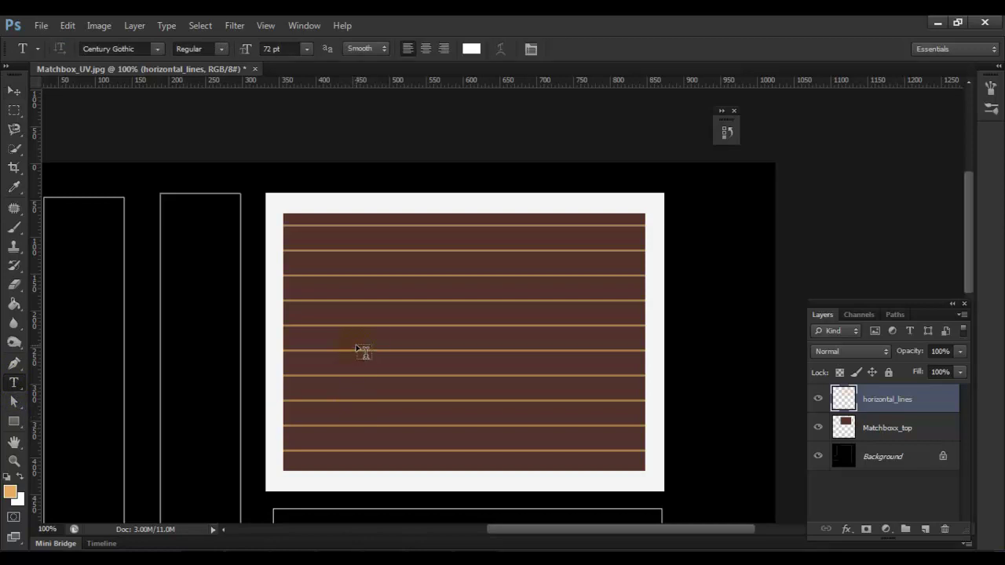
{"action": "left_click", "coordinate": [960, 372]}
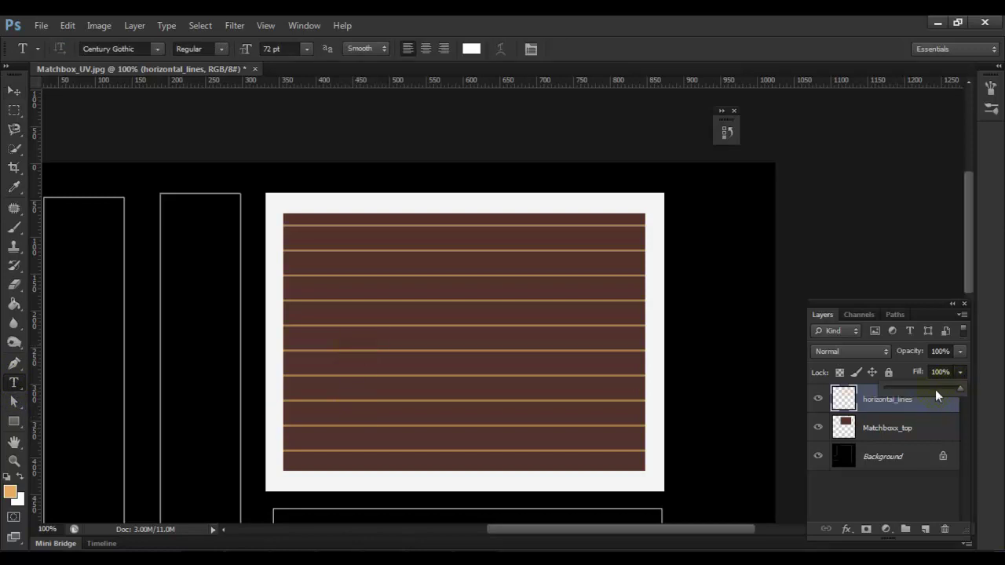
{"action": "left_click_drag", "start_coordinate": [917, 386], "coordinate": [916, 386]}
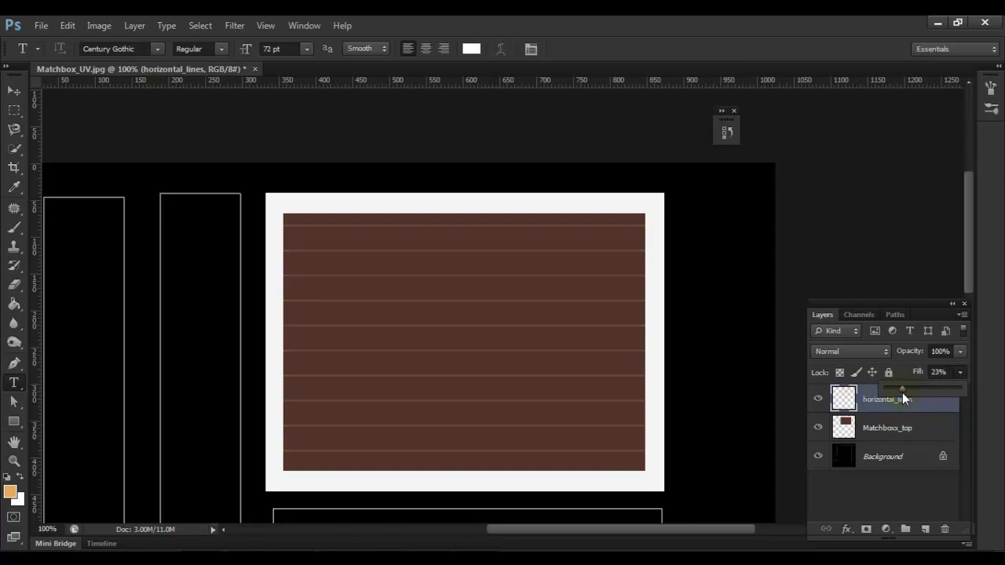
{"action": "left_click", "coordinate": [14, 90]}
- Set the foreground colour to white (ffffff) for the Type tool
{"action": "left_click", "coordinate": [14, 382]}
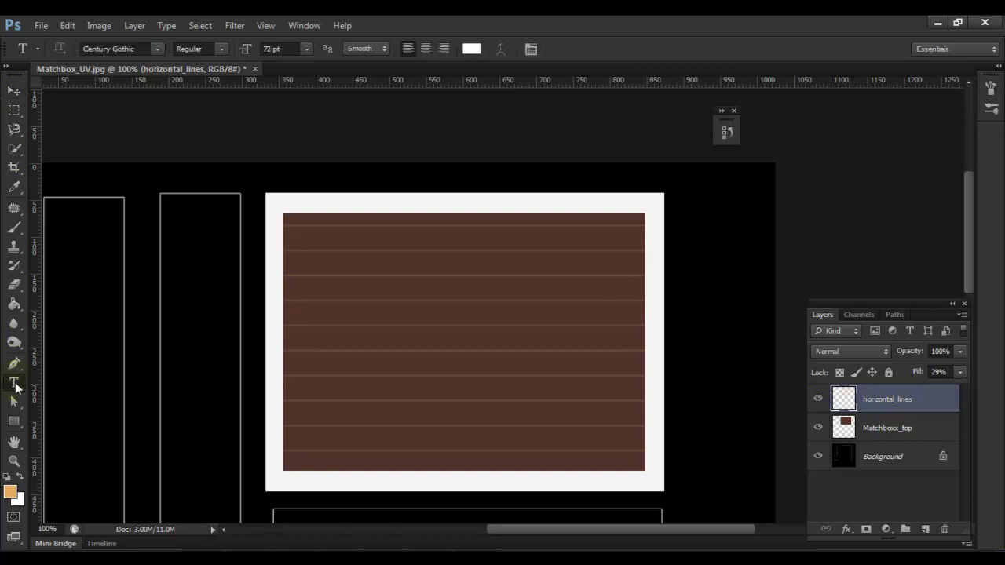
{"action": "left_click", "coordinate": [10, 492]}
{"action": "left_click_drag", "start_coordinate": [475, 470], "coordinate": [476, 481]}
{"action": "mouse_move", "coordinate": [307, 336]}
{"action": "left_mouse_down"}
{"action": "mouse_move", "coordinate": [424, 318]}
{"action": "mouse_move", "coordinate": [268, 321]}
{"action": "left_mouse_up"}
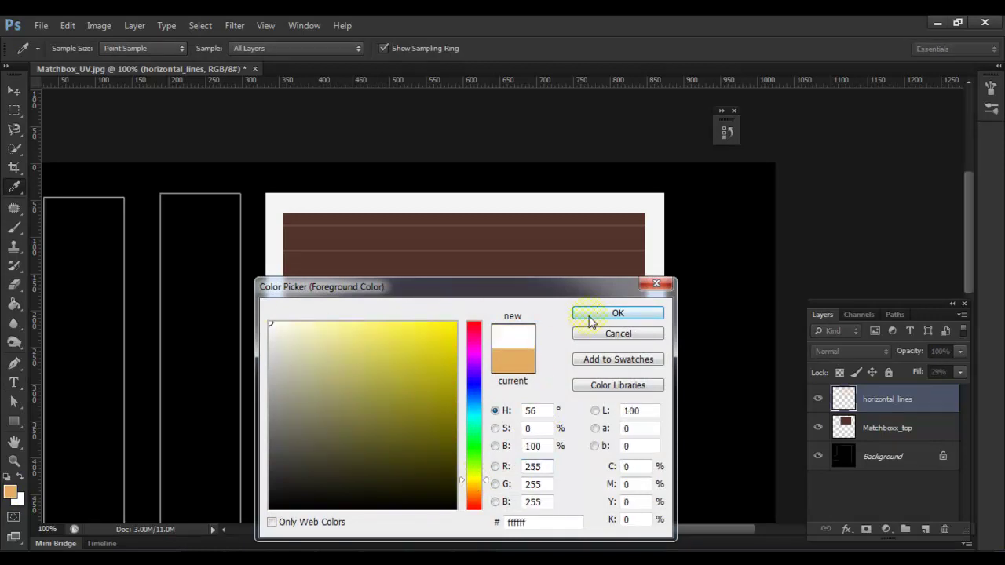
{"action": "left_click", "coordinate": [618, 313]}
- Add the text "Home Lites" on the brown panel and move it to the panel's centre
{"action": "left_click", "coordinate": [356, 343]}
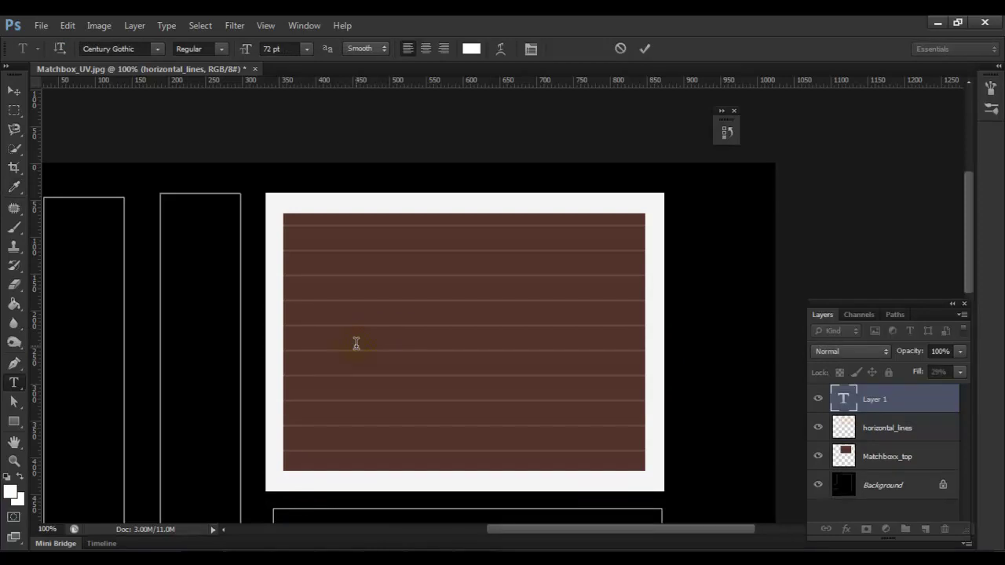
{"action": "type", "text": "Home"}
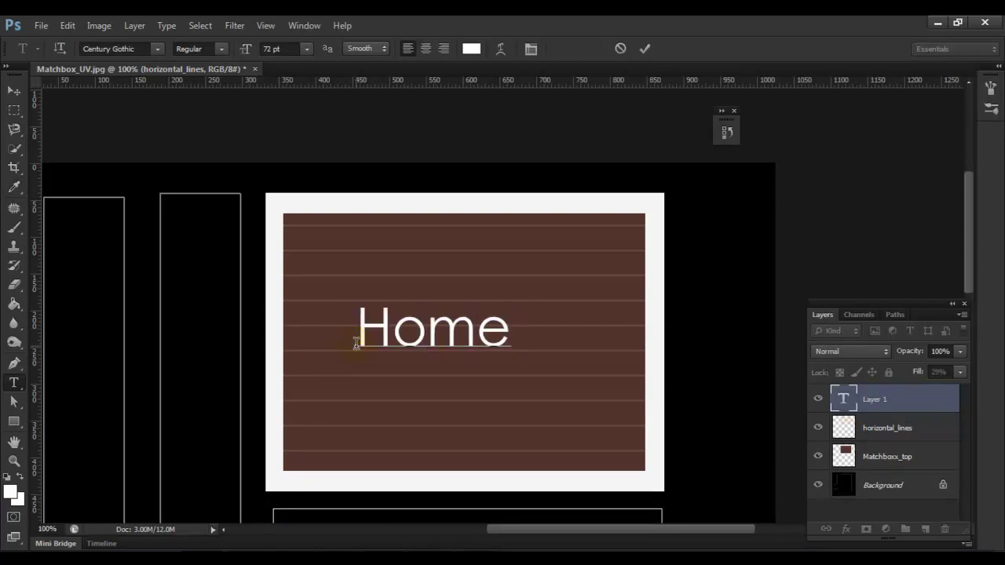
{"action": "type", "text": " Lites"}
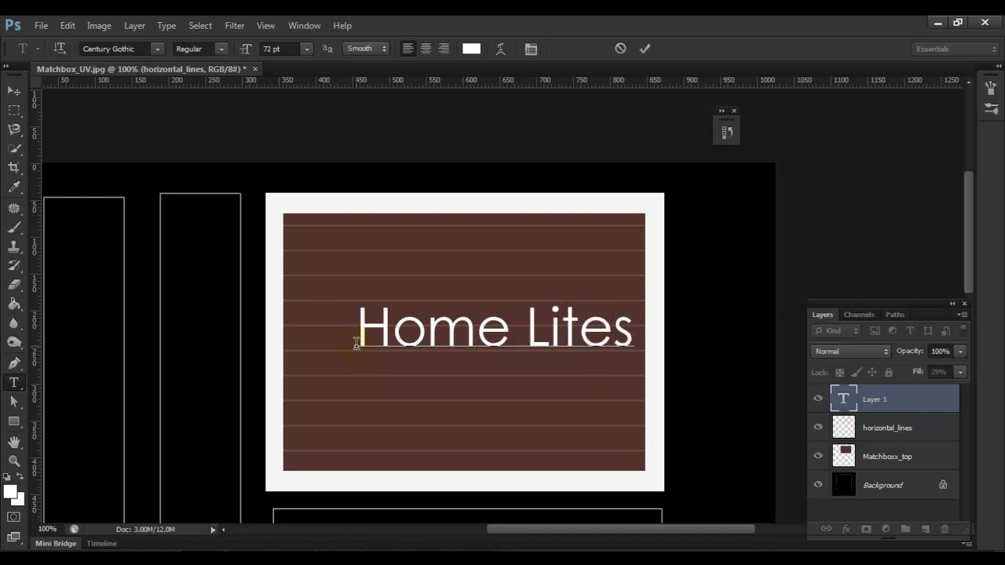
{"action": "left_click", "coordinate": [14, 91]}
{"action": "left_click_drag", "start_coordinate": [461, 340], "coordinate": [430, 344]}
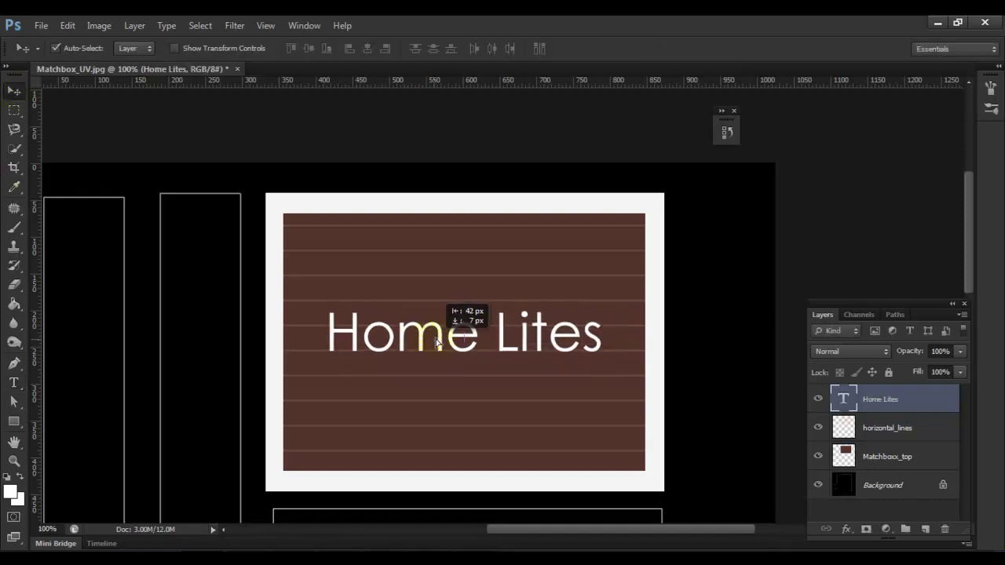
- Set the font of the whole "Home Lites" text to Comic Sans MS in Bold style
{"action": "key", "text": "t"}
{"action": "left_click_drag", "start_coordinate": [601, 340], "coordinate": [154, 110]}
{"action": "left_click", "coordinate": [130, 49]}
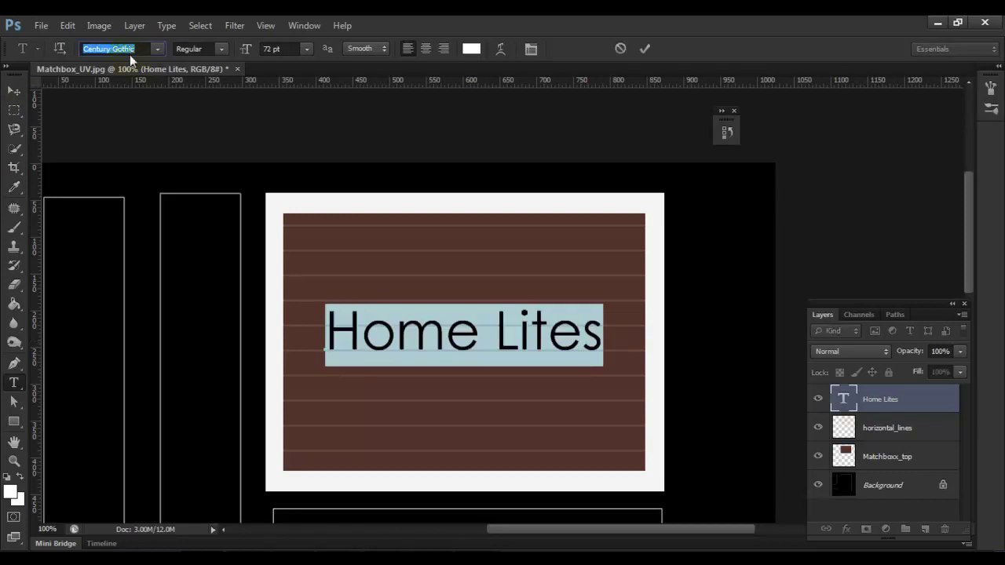
{"action": "type", "text": "Comic Sans MS"}
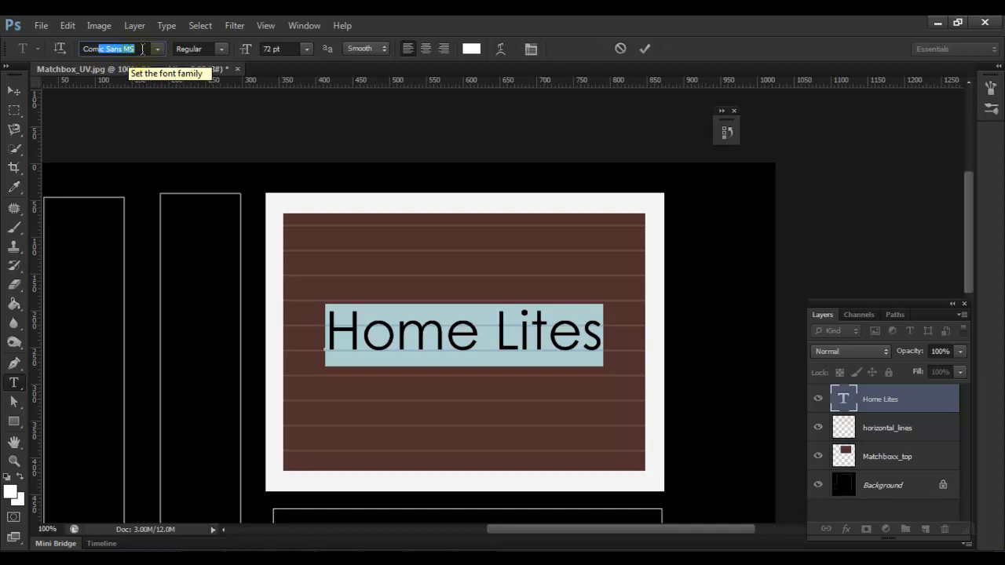
{"action": "key", "text": "Return"}
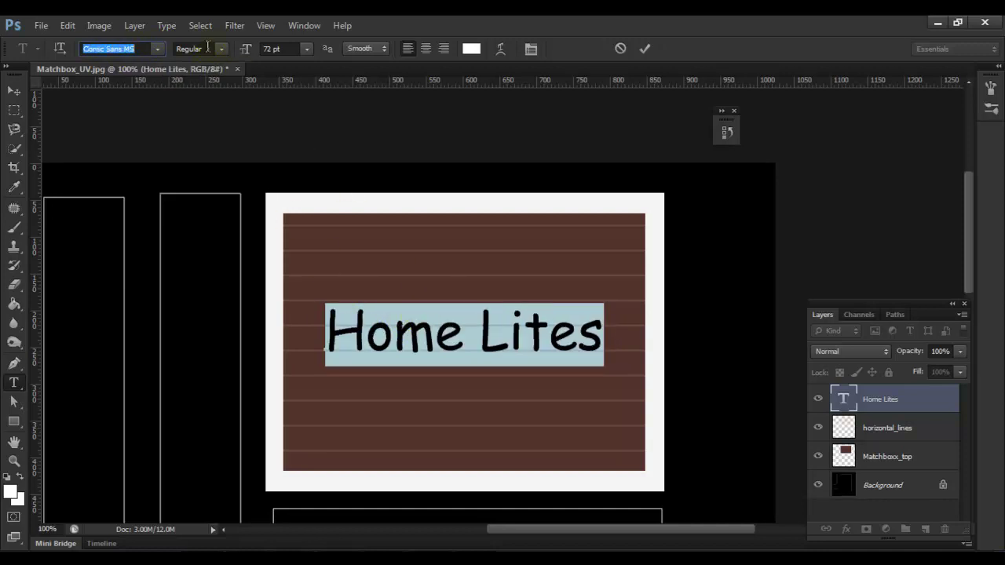
{"action": "left_click", "coordinate": [207, 48]}
{"action": "left_click", "coordinate": [207, 75]}
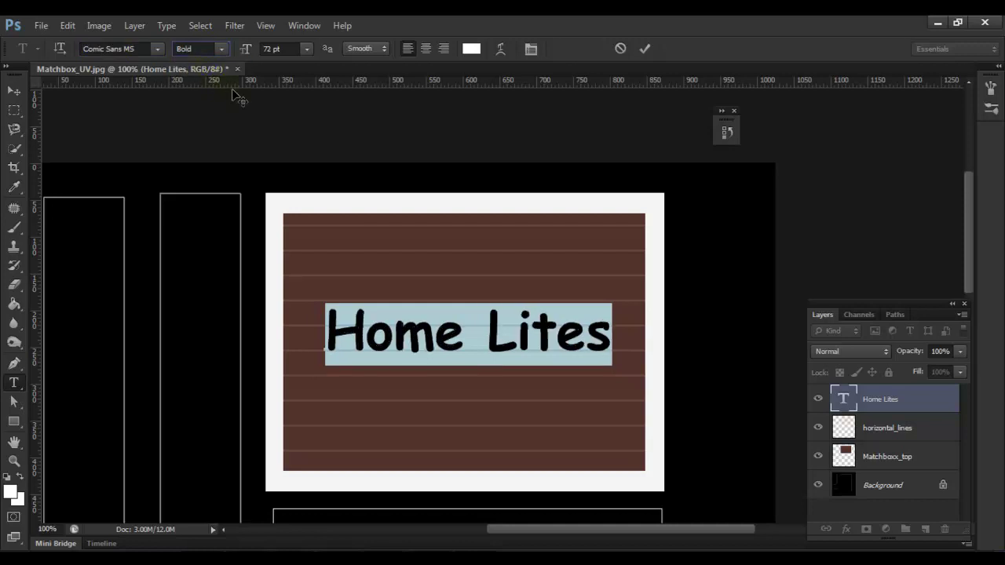
- Set the font of the selected "Home Lites" text to Arial Rounded MT Bold
{"action": "left_click", "coordinate": [157, 49]}
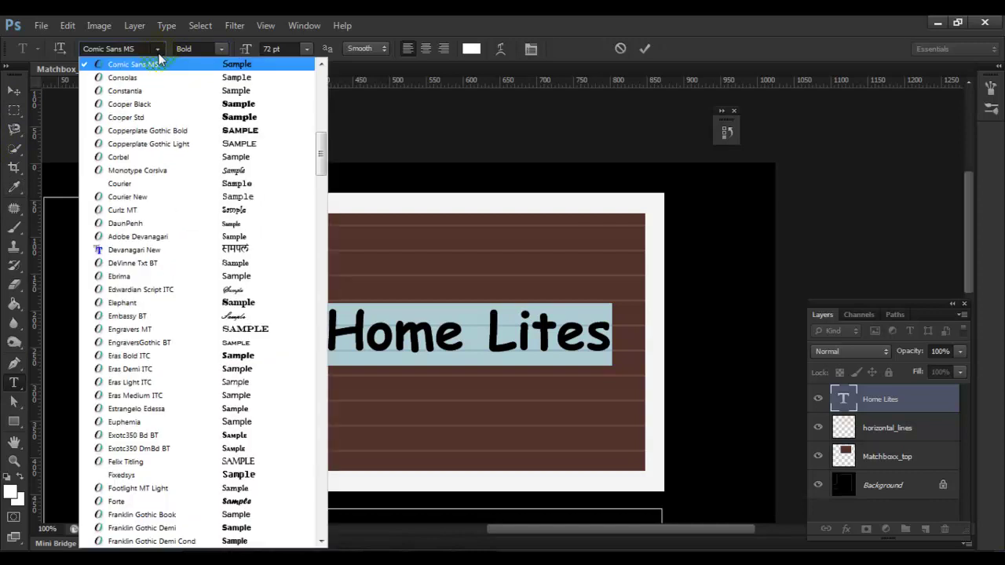
{"action": "scroll", "coordinate": [146, 89], "scroll_direction": "up", "scroll_amount": 13}
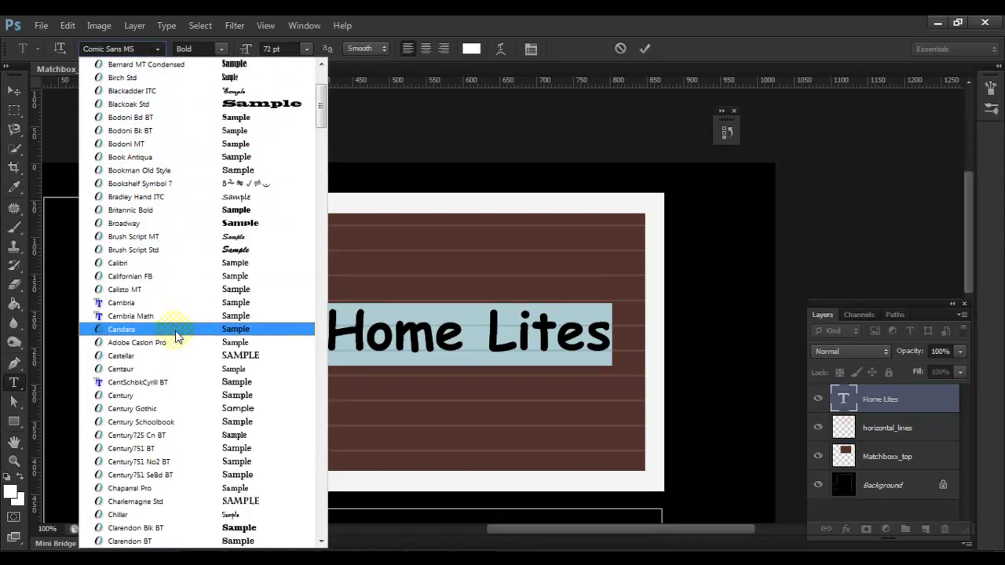
{"action": "scroll", "coordinate": [179, 344], "scroll_direction": "up", "scroll_amount": 5}
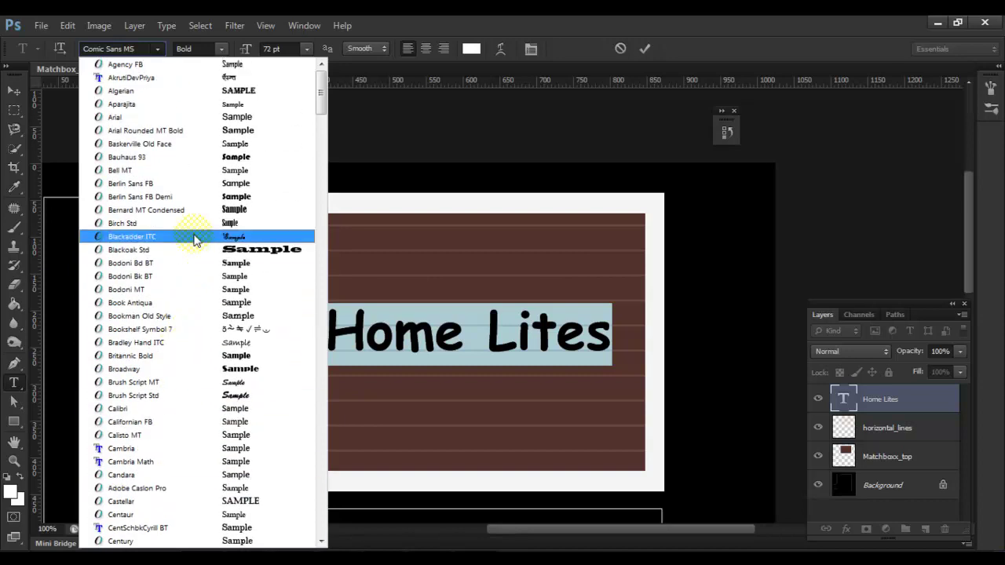
{"action": "left_click", "coordinate": [212, 139]}
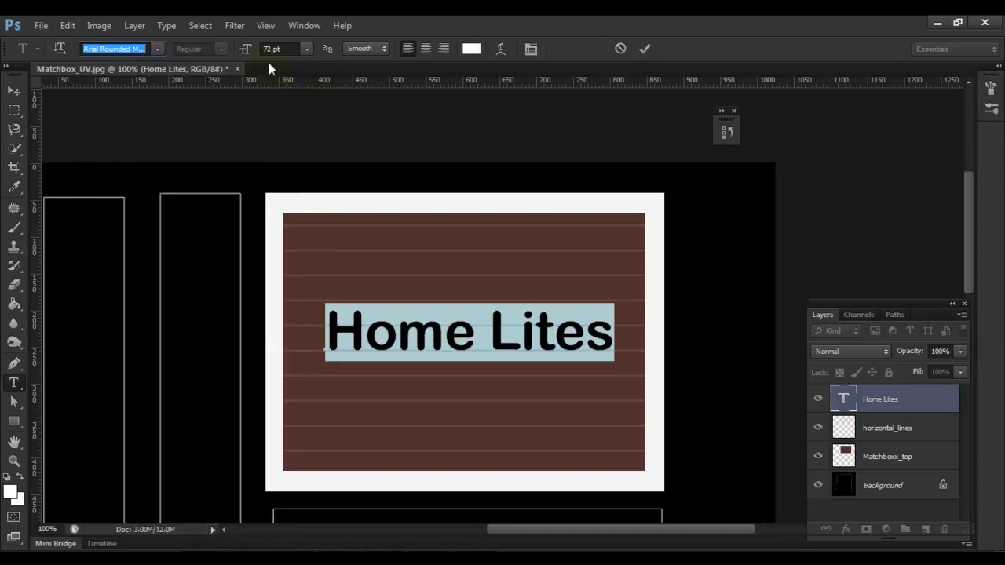
- Set the "Home Lites" text size to 74 pt and re-centre it on the brown panel
{"action": "left_click", "coordinate": [294, 50]}
{"action": "key", "text": "Up"}
{"action": "key", "text": "Up"}
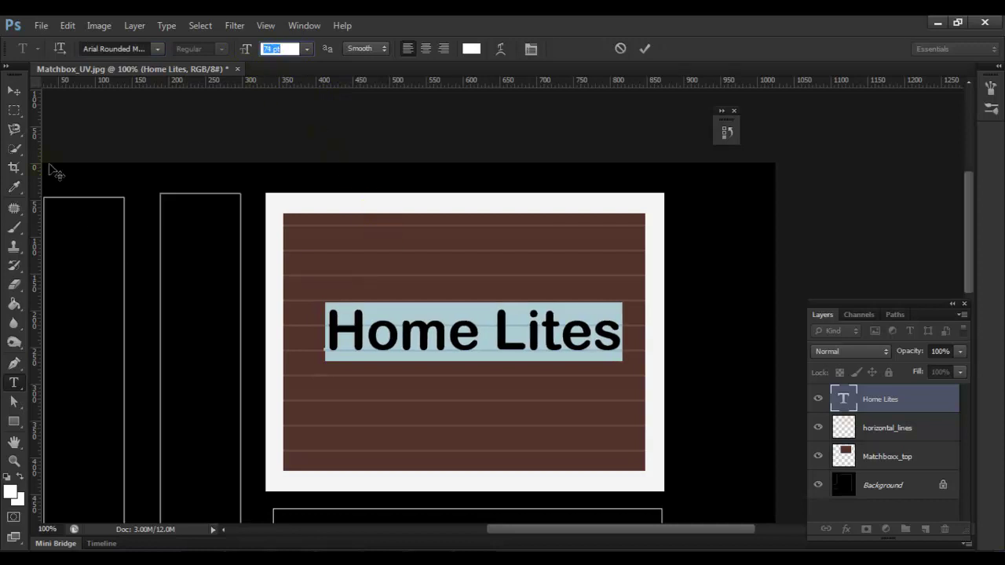
{"action": "left_click", "coordinate": [14, 92]}
{"action": "left_click_drag", "start_coordinate": [546, 342], "coordinate": [540, 346]}
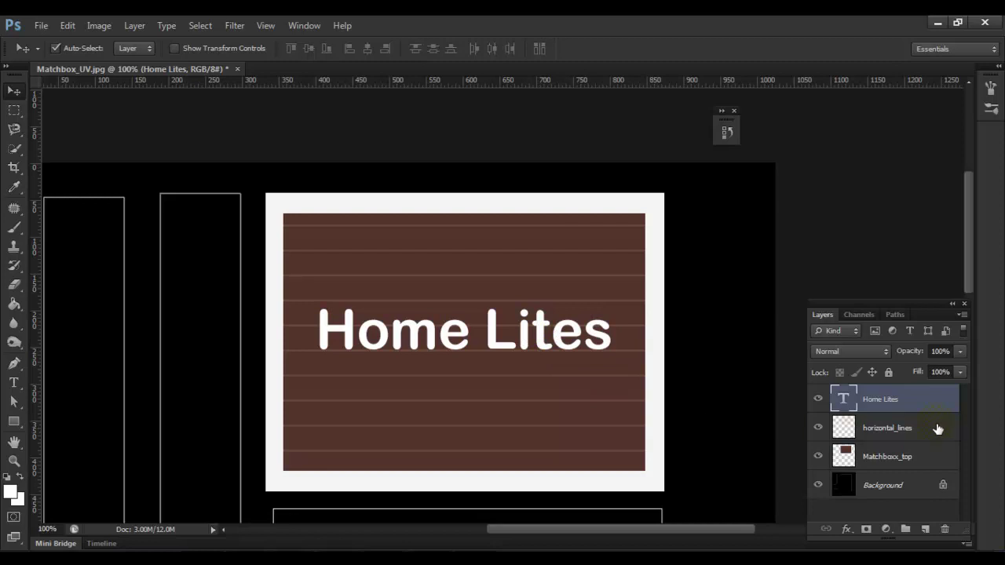
{"action": "left_click", "coordinate": [14, 383]}
{"action": "left_click", "coordinate": [333, 349]}
{"action": "left_click_drag", "start_coordinate": [320, 330], "coordinate": [646, 332]}
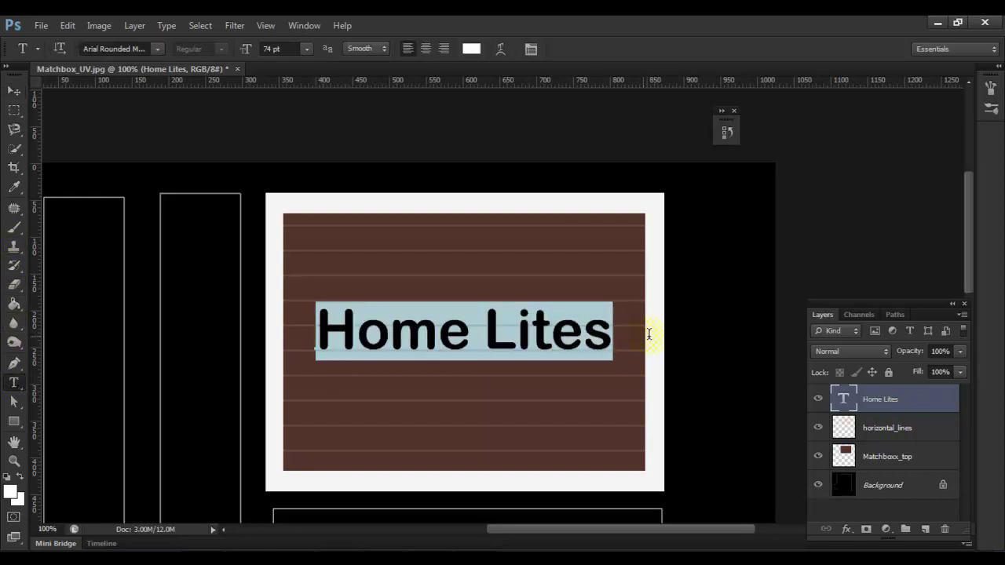
{"action": "left_click", "coordinate": [10, 493]}
{"action": "left_click_drag", "start_coordinate": [442, 299], "coordinate": [680, 358]}
{"action": "left_click", "coordinate": [855, 374]}
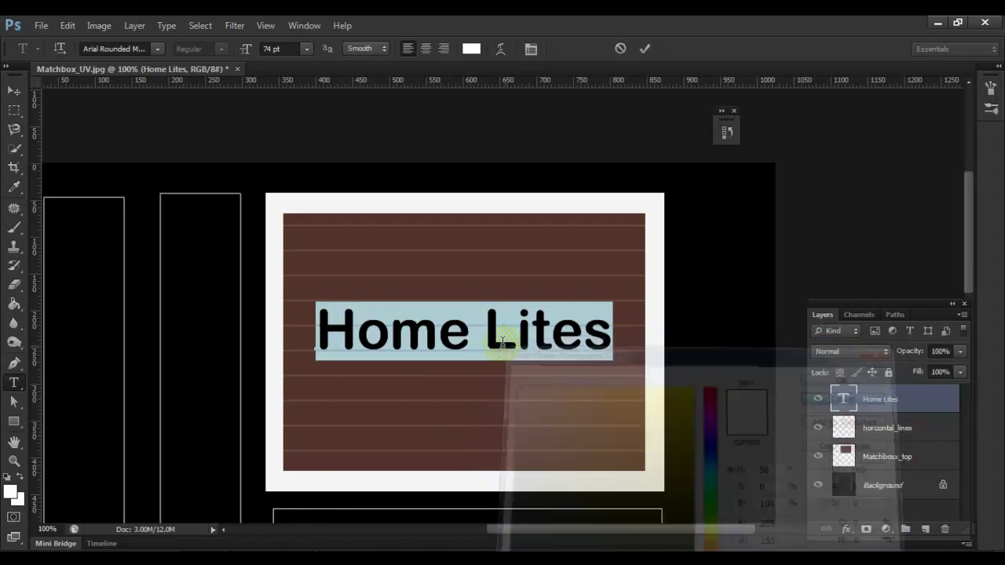
- Recolour only the word "Home" to golden yellow (ffd200)
{"action": "left_click", "coordinate": [485, 329]}
{"action": "double_click", "coordinate": [469, 333]}
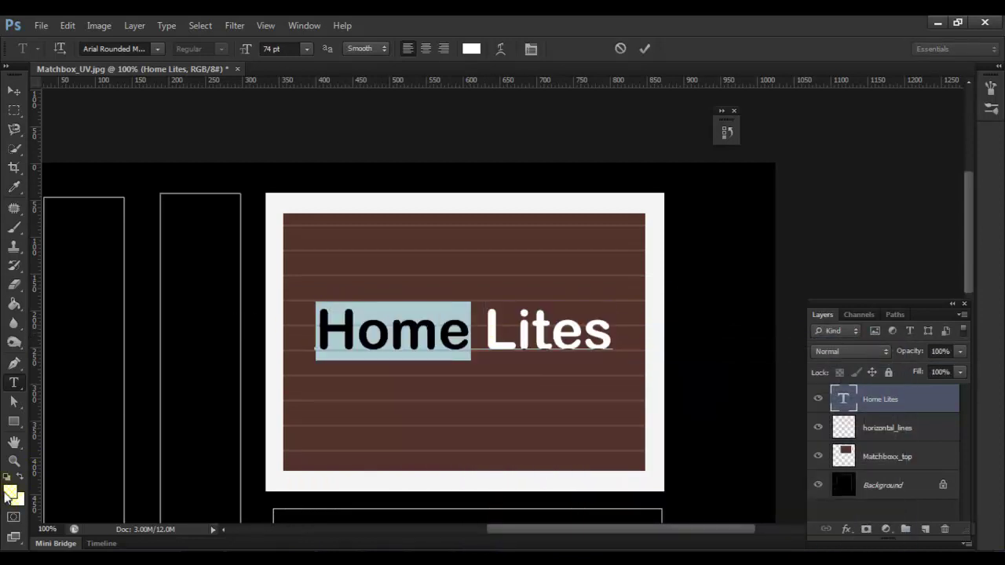
{"action": "left_click", "coordinate": [8, 494]}
{"action": "left_click_drag", "start_coordinate": [573, 421], "coordinate": [692, 384]}
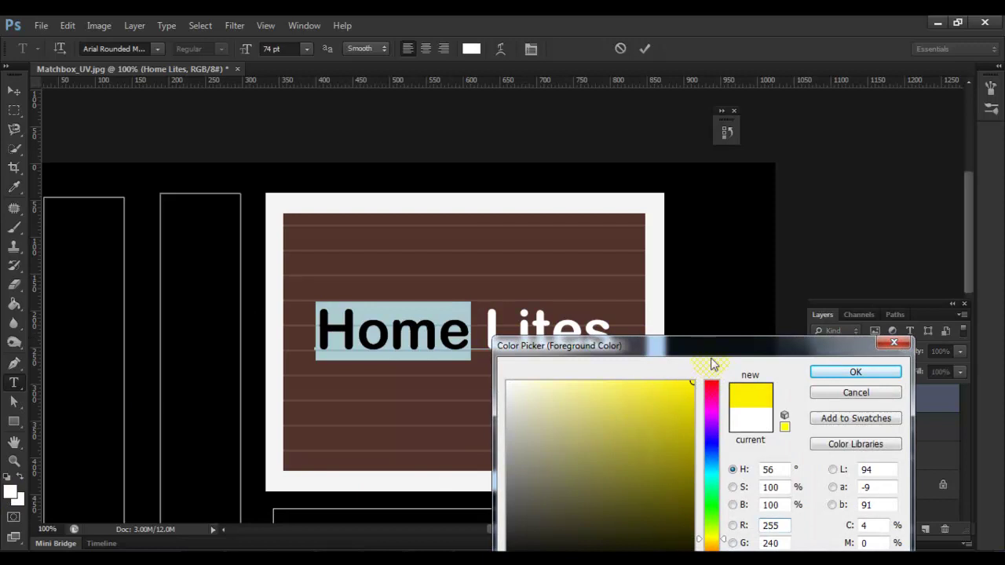
{"action": "left_click_drag", "start_coordinate": [716, 485], "coordinate": [717, 481]}
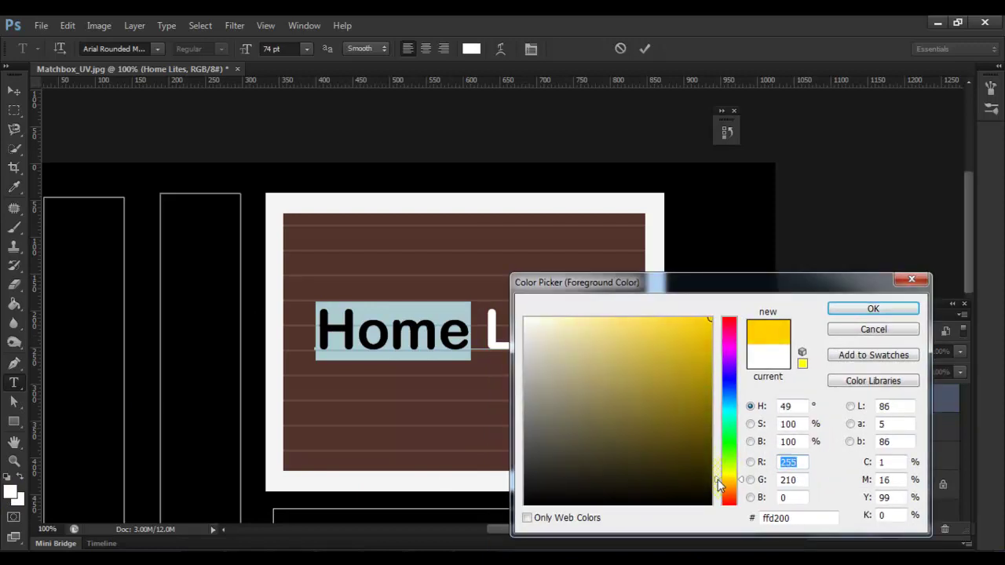
{"action": "left_click", "coordinate": [886, 310]}
{"action": "left_click", "coordinate": [13, 92]}
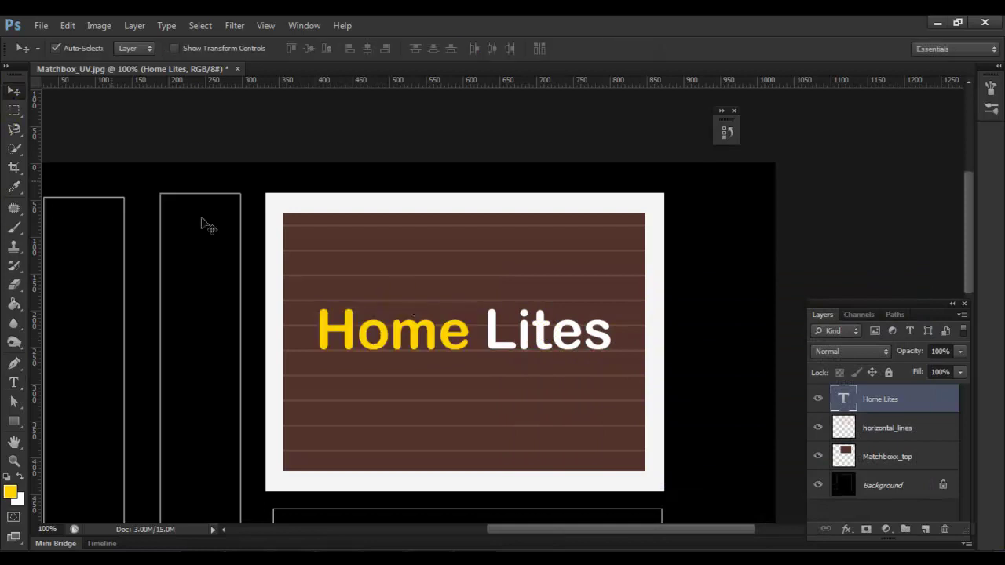
- Fill the word "Lites" with the same yellow foreground colour as "Home"
{"action": "scroll", "coordinate": [487, 346], "scroll_direction": "right", "scroll_amount": 1}
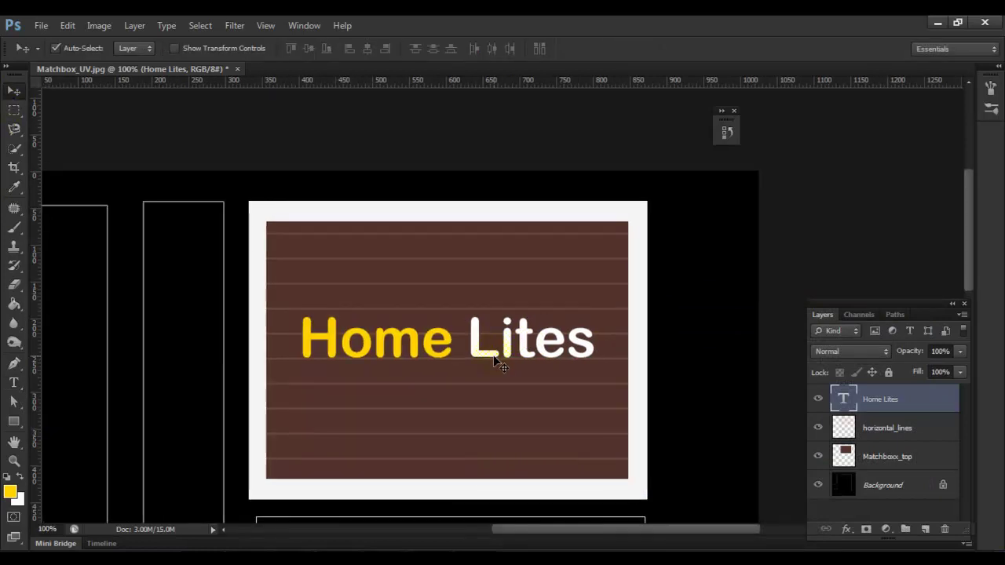
{"action": "key", "text": "t"}
{"action": "left_click_drag", "start_coordinate": [468, 345], "coordinate": [615, 353]}
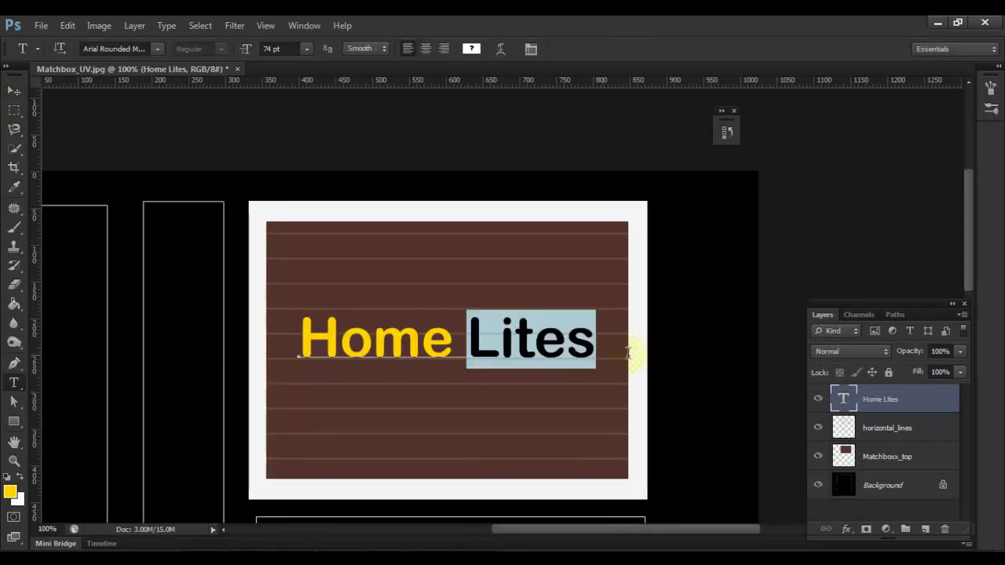
{"action": "key", "text": "alt+BackSpace"}
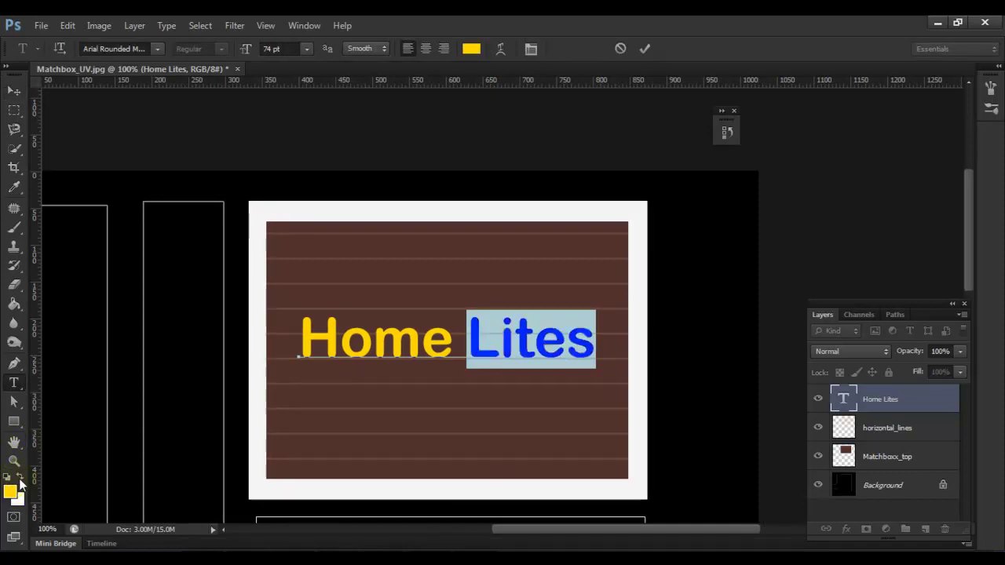
{"action": "left_click", "coordinate": [14, 91]}
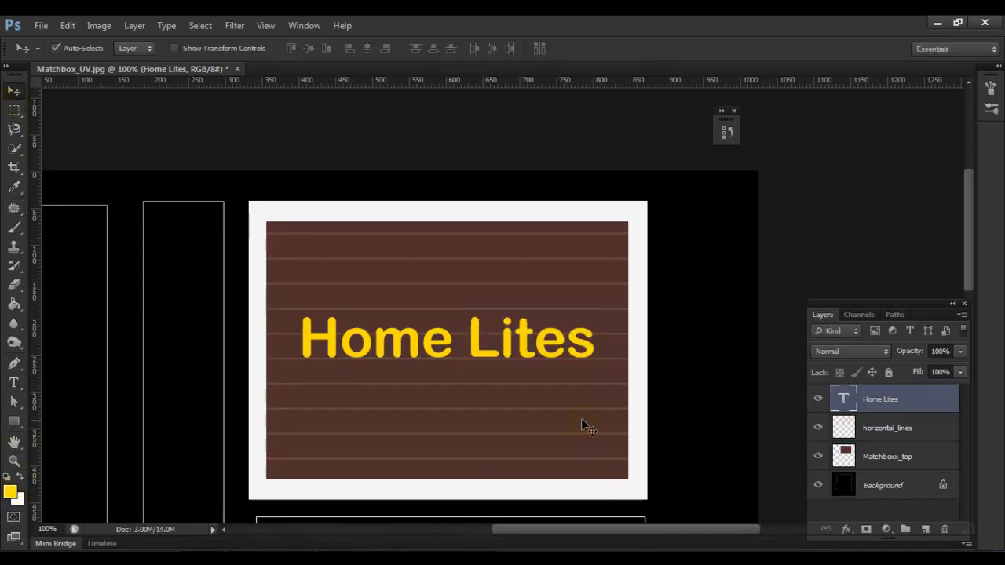
{"action": "left_click_drag", "start_coordinate": [550, 404], "coordinate": [555, 402]}
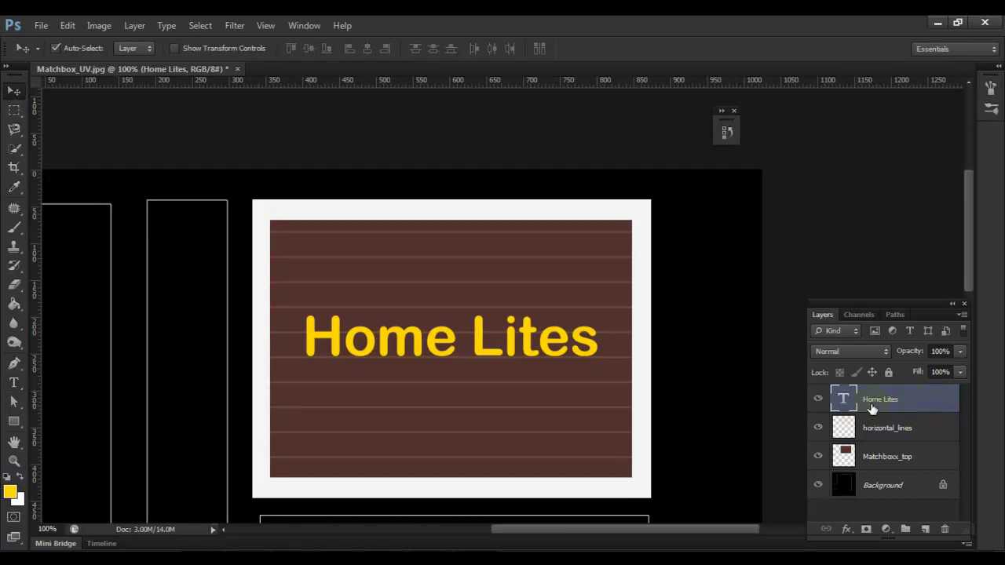
- Copy the word "Lites" and delete it from the text layer, leaving only "Home"
{"action": "key", "text": "t"}
{"action": "left_click_drag", "start_coordinate": [471, 339], "coordinate": [638, 343]}
{"action": "key", "text": "ctrl+c"}
{"action": "key", "text": "BackSpace"}
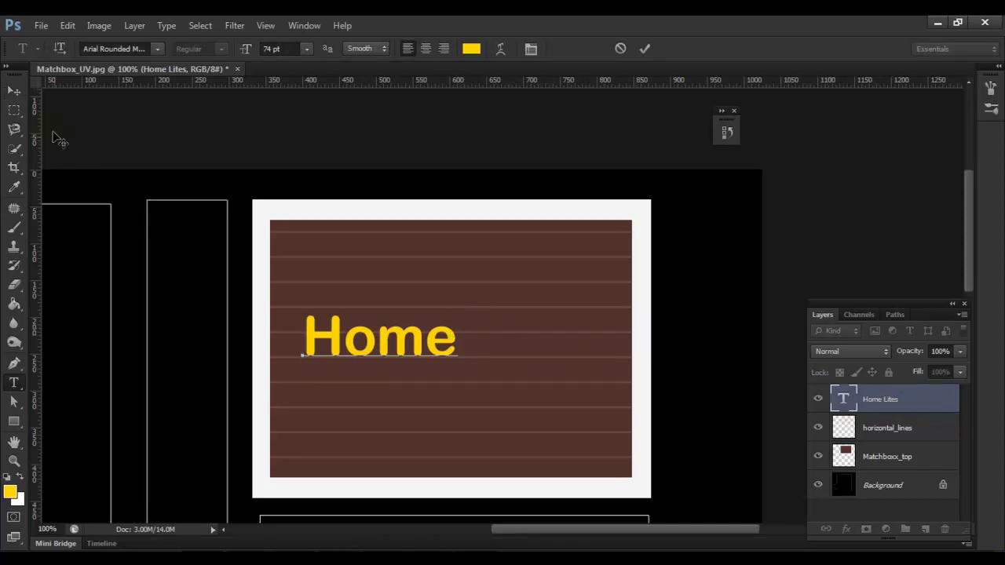
{"action": "left_click", "coordinate": [16, 93]}
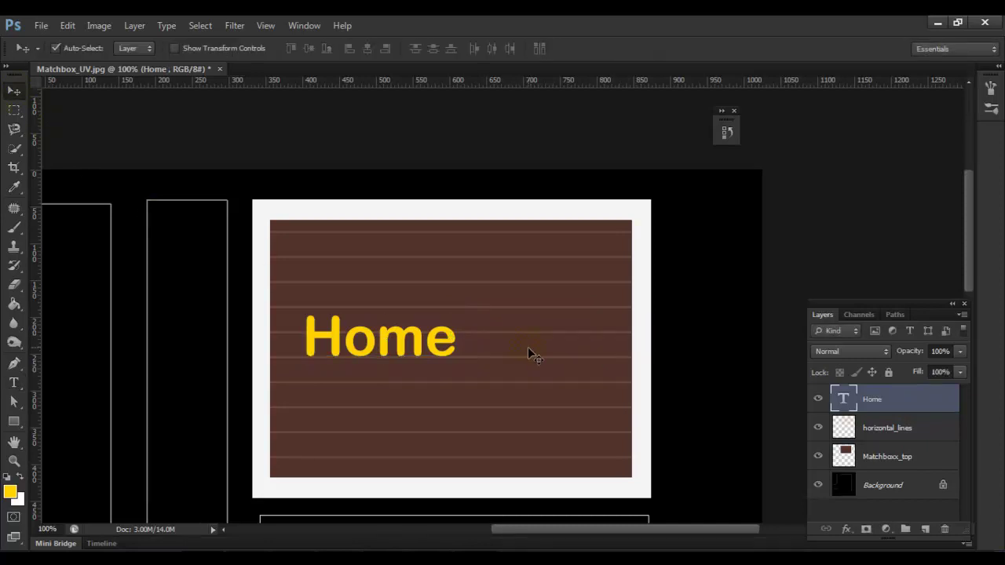
{"action": "key", "text": "t"}
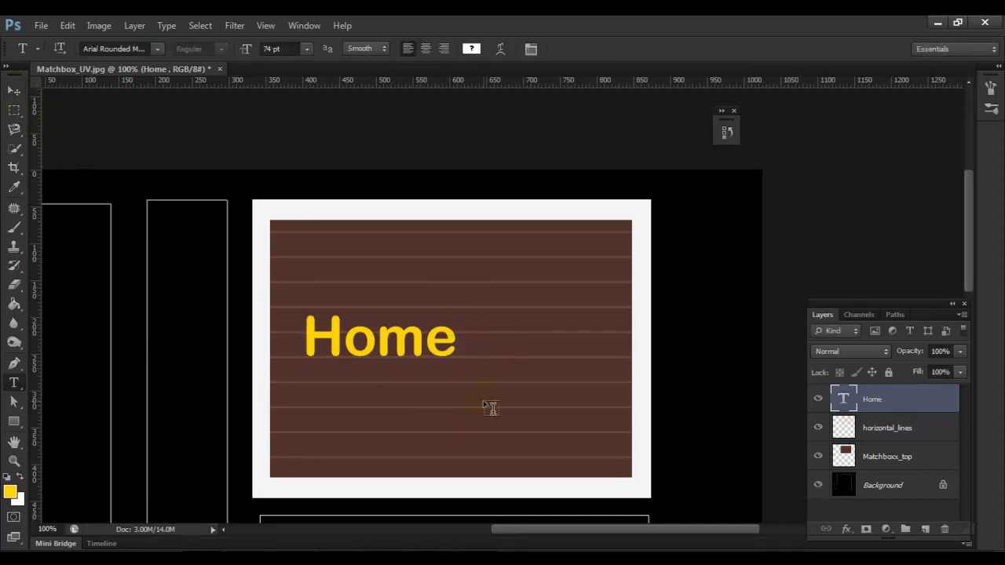
- Paste the word "Lites" as its own text layer and align it beside "Home" on the same baseline
{"action": "left_click", "coordinate": [484, 406]}
{"action": "key", "text": "ctrl+v"}
{"action": "left_click", "coordinate": [15, 91]}
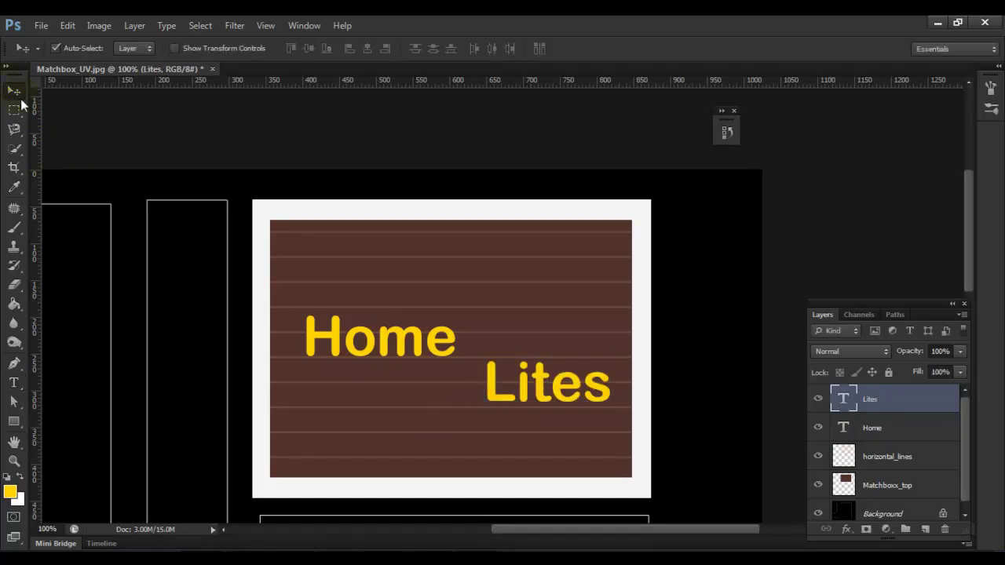
{"action": "left_click_drag", "start_coordinate": [578, 381], "coordinate": [572, 335]}
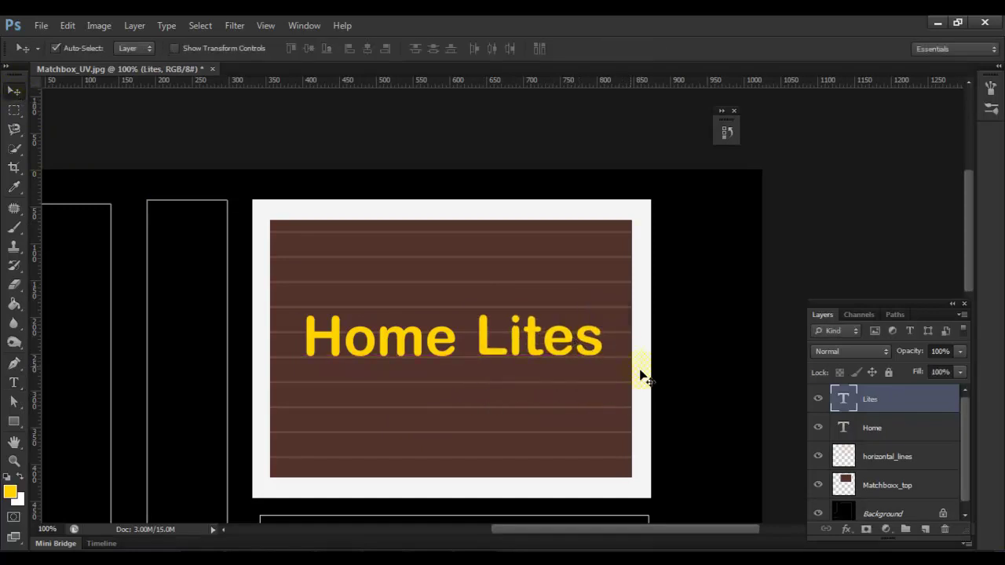
{"action": "key", "text": "Left"}
{"action": "key", "text": "Left"}
{"action": "key", "text": "Left"}
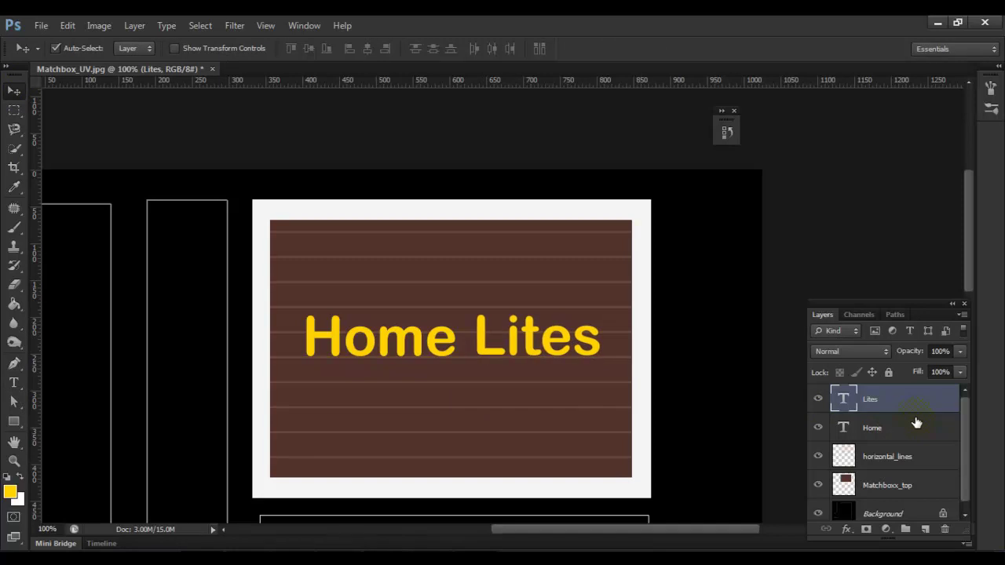
- Add an outside Stroke effect to the "Lites" text layer
{"action": "double_click", "coordinate": [915, 414]}
{"action": "mouse_move", "coordinate": [577, 206]}
{"action": "left_mouse_down"}
{"action": "mouse_move", "coordinate": [703, 187]}
{"action": "mouse_move", "coordinate": [702, 166]}
{"action": "left_mouse_up"}
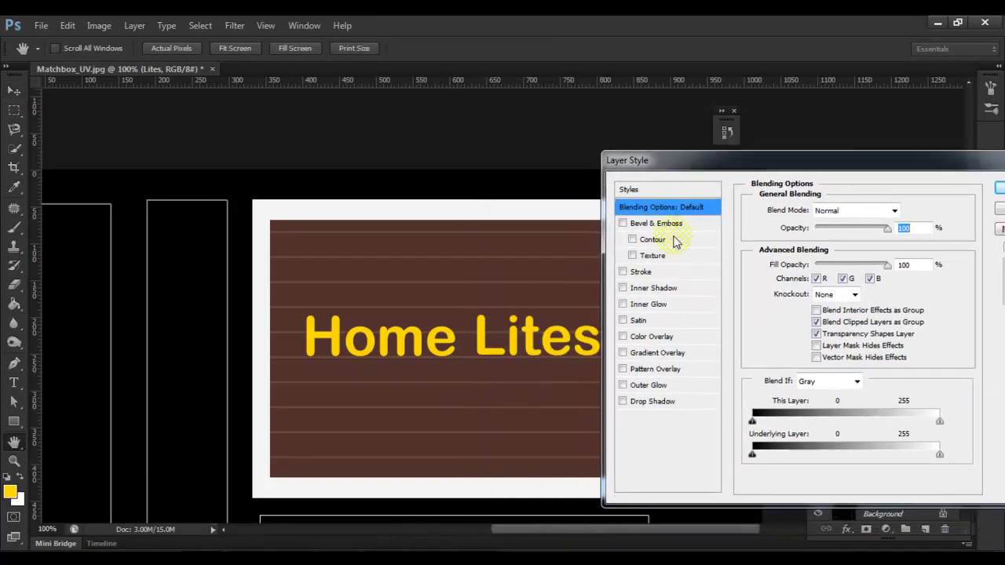
{"action": "left_click", "coordinate": [623, 271]}
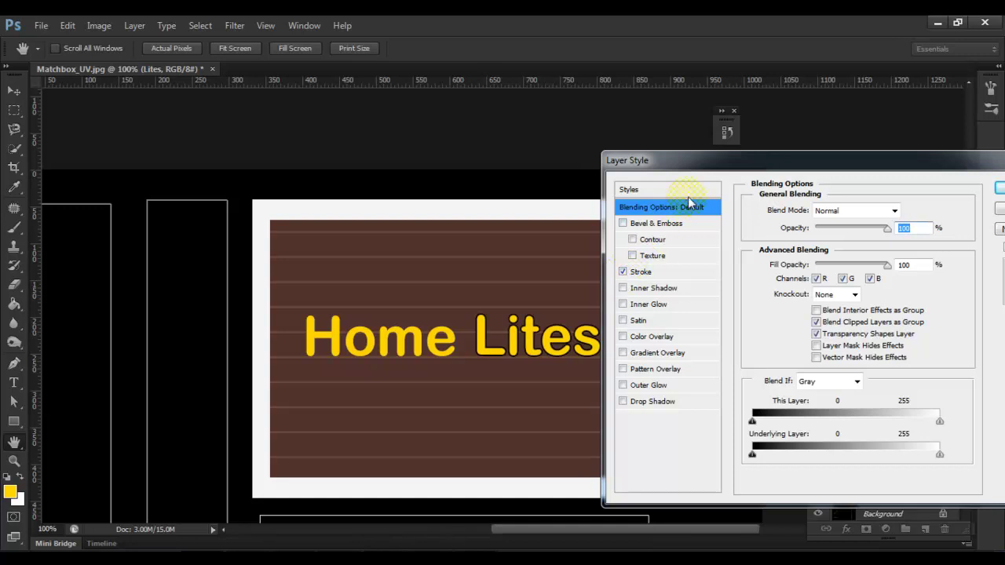
{"action": "left_click", "coordinate": [659, 272]}
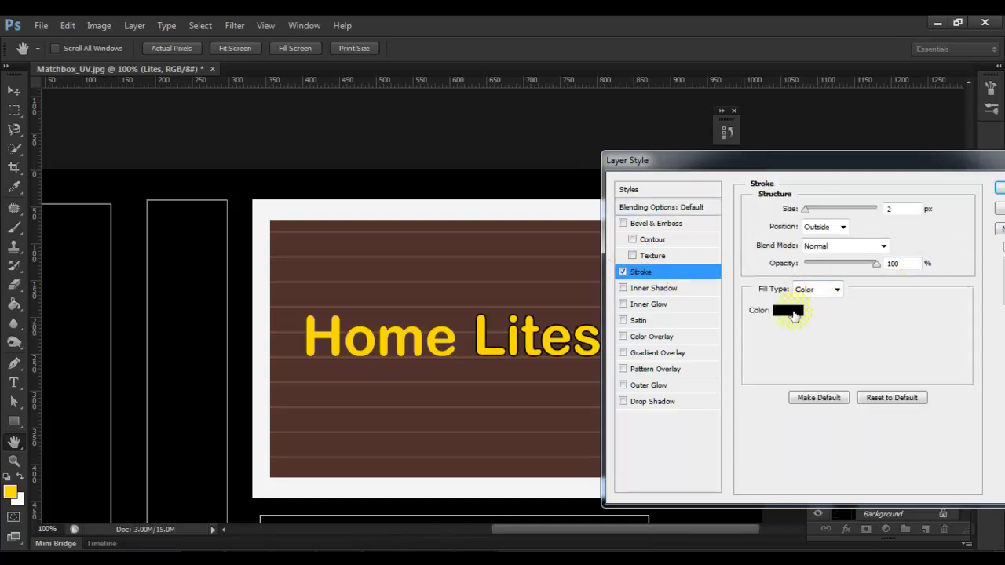
- Set the "Lites" stroke colour to white (ffffff)
{"action": "left_click", "coordinate": [788, 311]}
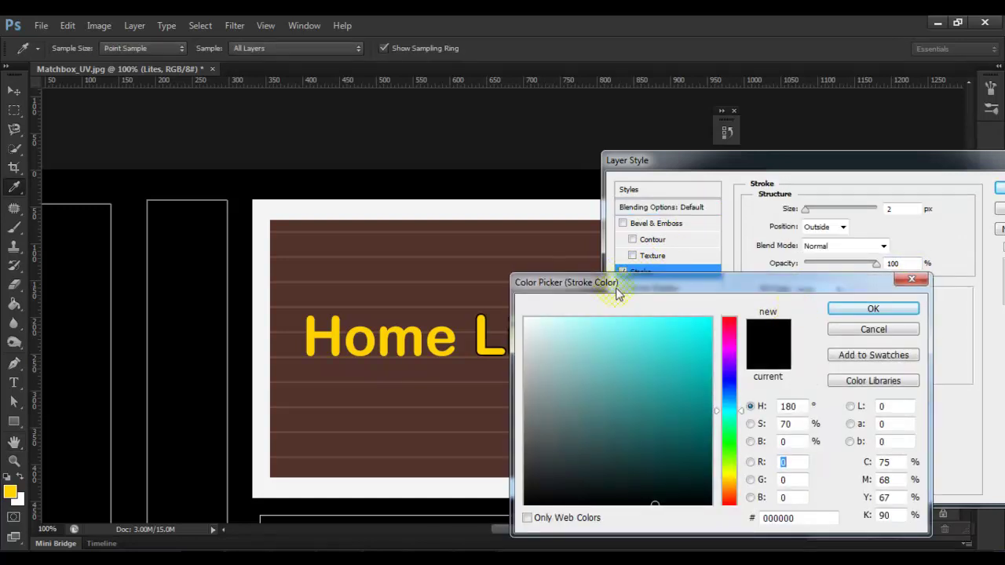
{"action": "left_click_drag", "start_coordinate": [615, 296], "coordinate": [780, 281]}
{"action": "left_click", "coordinate": [690, 304]}
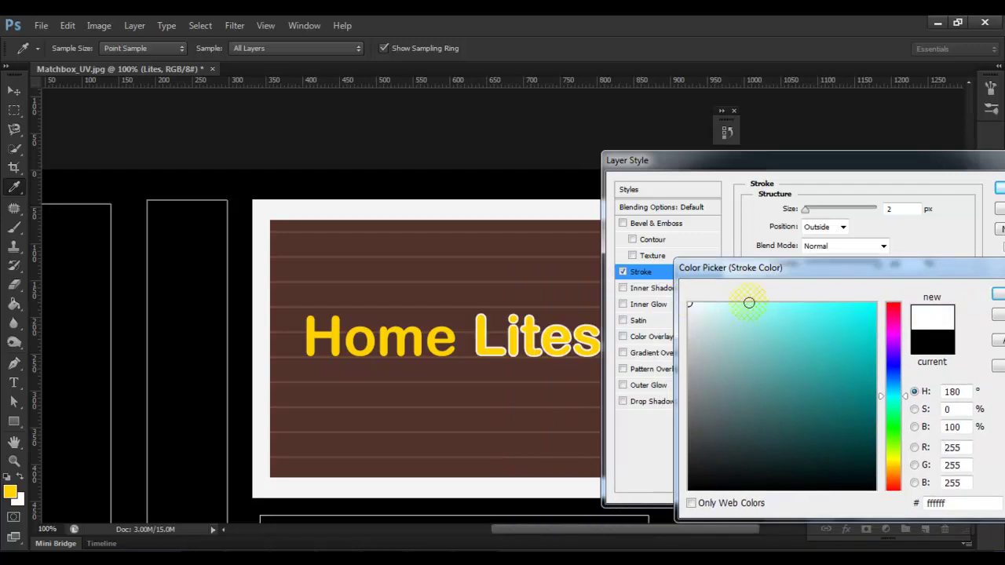
{"action": "left_click_drag", "start_coordinate": [831, 271], "coordinate": [797, 274]}
{"action": "left_click", "coordinate": [968, 295]}
- Set the "Lites" stroke to 4 px and orange (ff6600), and apply the layer style
{"action": "left_click_drag", "start_coordinate": [763, 167], "coordinate": [743, 162]}
{"action": "left_click_drag", "start_coordinate": [787, 203], "coordinate": [791, 206]}
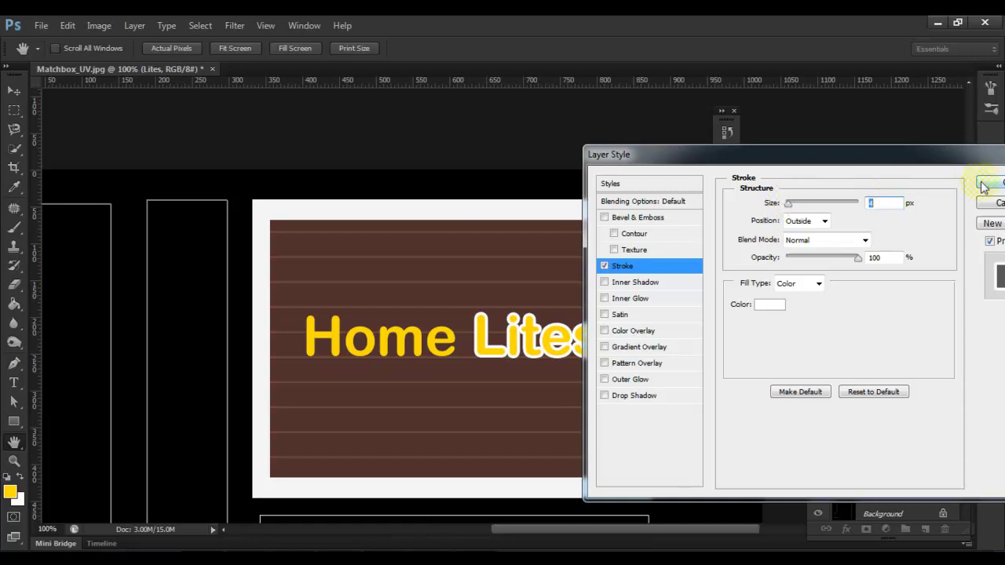
{"action": "left_click", "coordinate": [760, 307]}
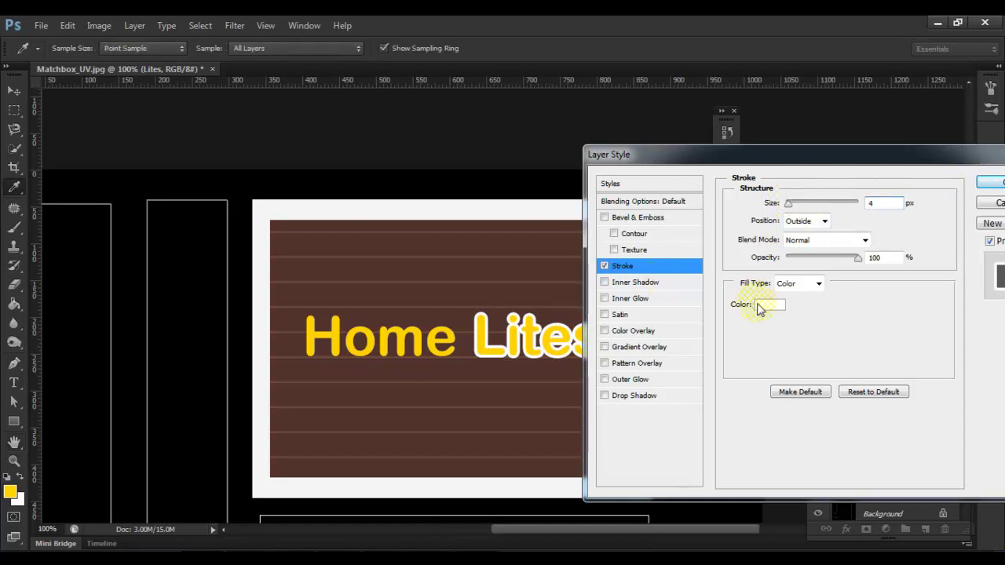
{"action": "left_click_drag", "start_coordinate": [857, 449], "coordinate": [859, 491]}
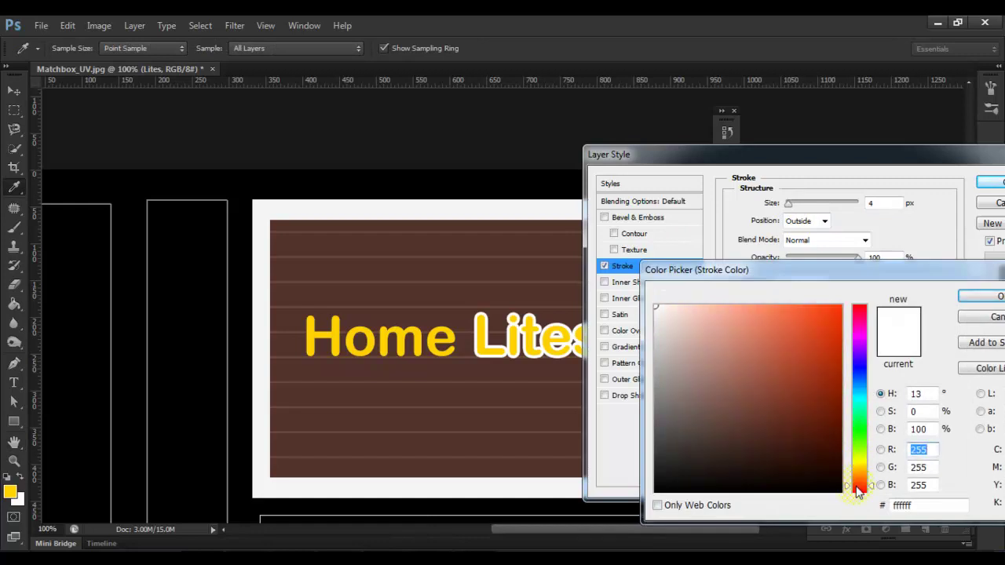
{"action": "left_click_drag", "start_coordinate": [814, 361], "coordinate": [853, 306]}
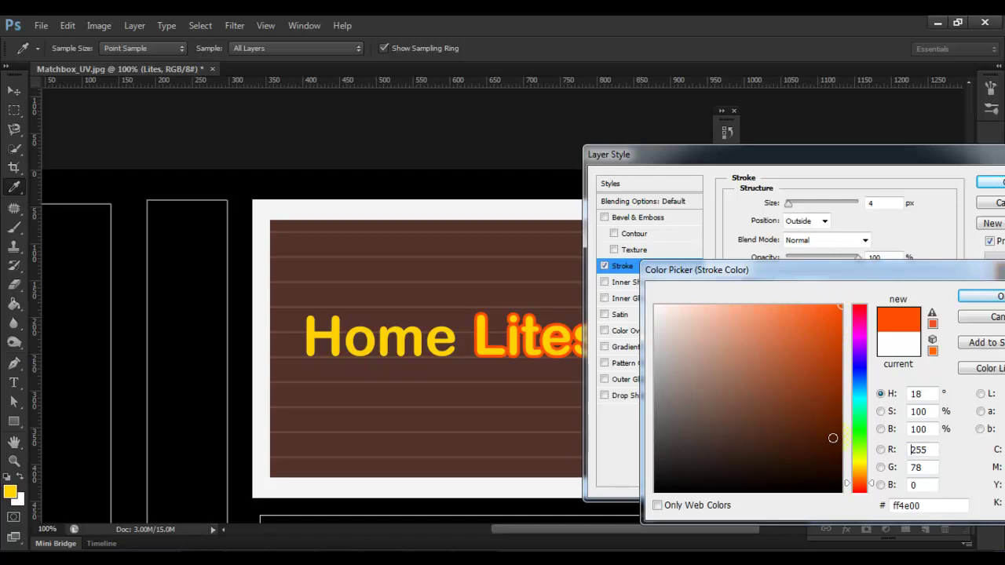
{"action": "left_click", "coordinate": [858, 476]}
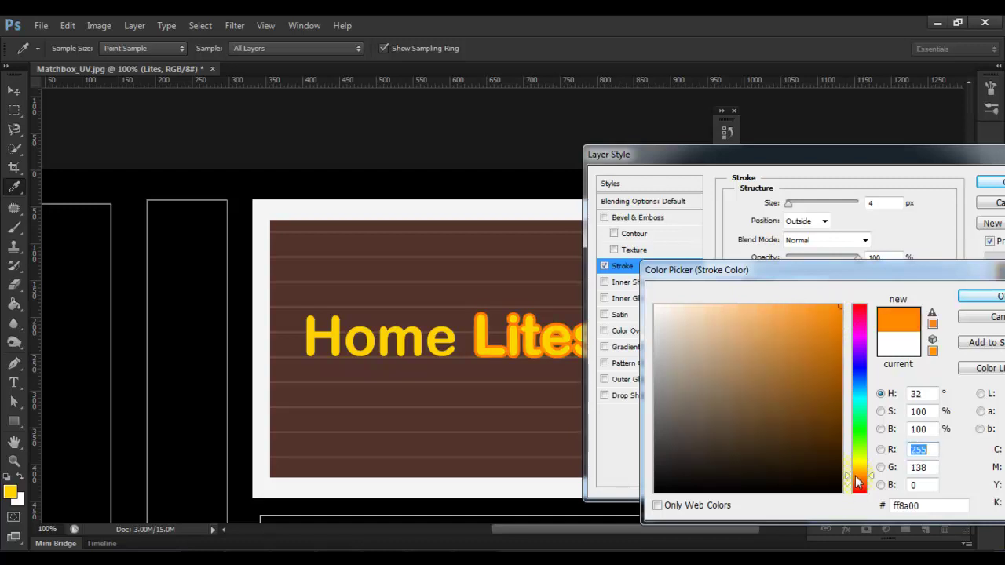
{"action": "left_click", "coordinate": [856, 480]}
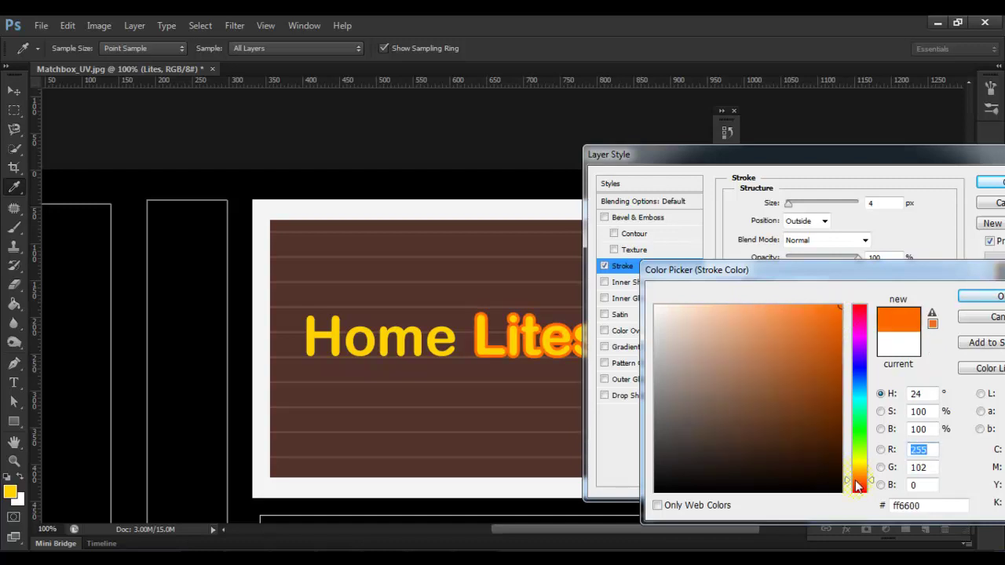
{"action": "left_click", "coordinate": [979, 296]}
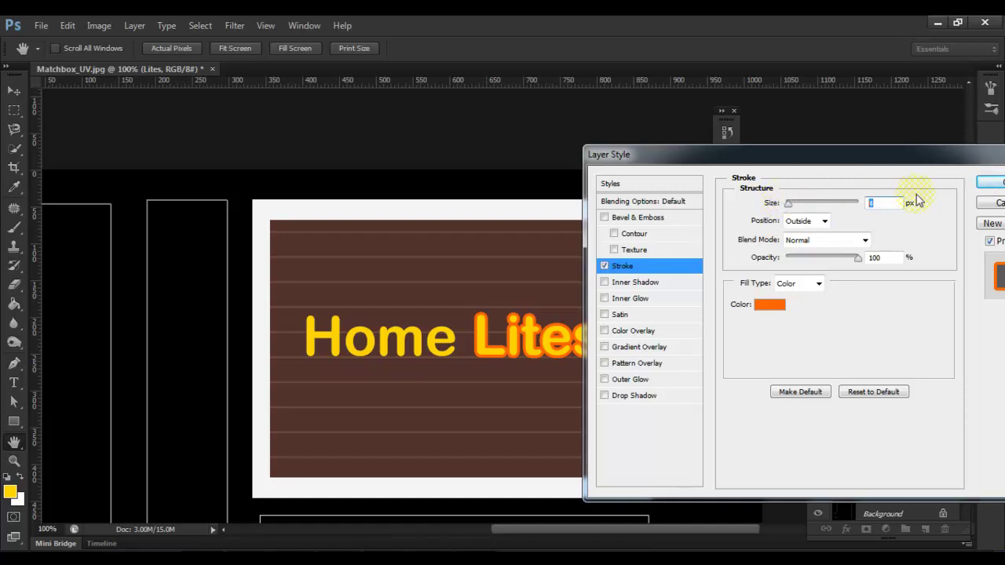
{"action": "left_click", "coordinate": [989, 182]}
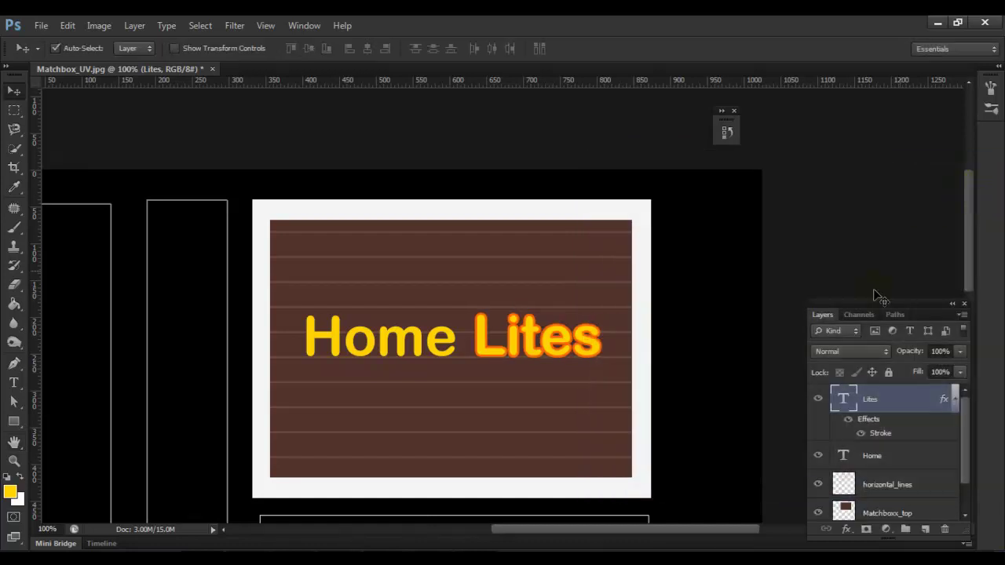
- Convert the orange stroke of "Lites" into its own layer and toggle that layer's visibility to check it
{"action": "right_click", "coordinate": [895, 434]}
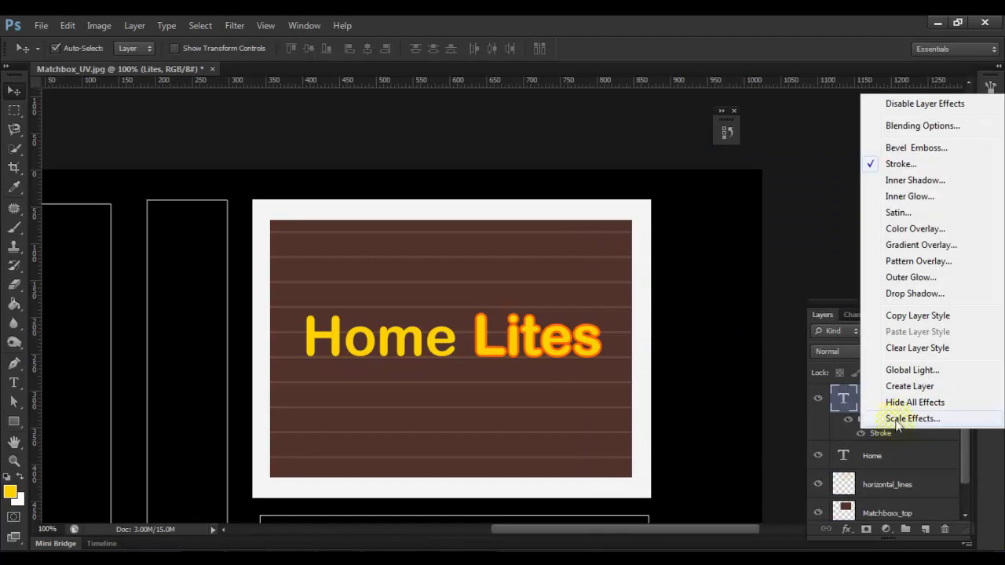
{"action": "left_click", "coordinate": [901, 387]}
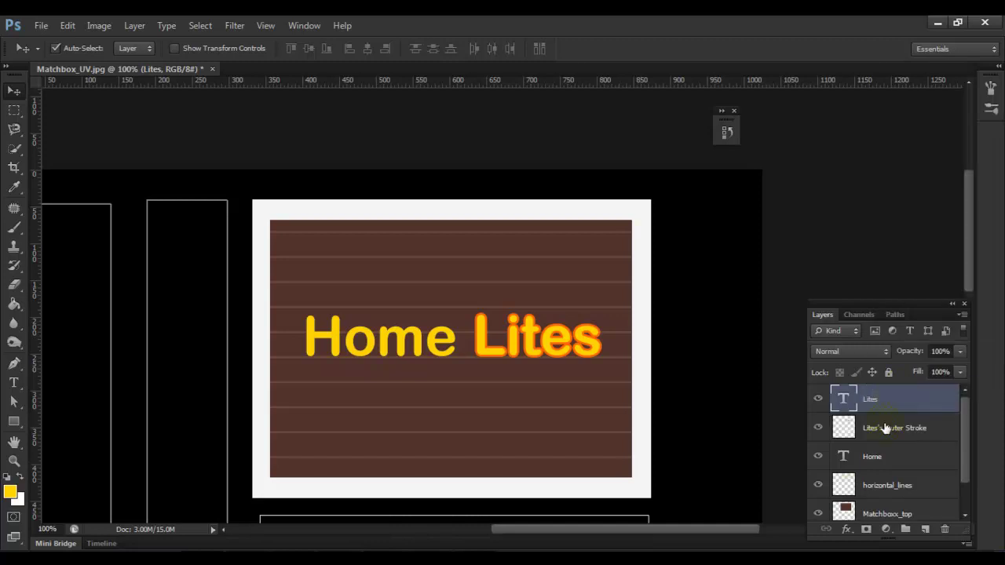
{"action": "left_click", "coordinate": [886, 429]}
{"action": "left_click", "coordinate": [817, 428]}
{"action": "left_click", "coordinate": [817, 428]}
- Add a 2 px outside yellow (fffc00) stroke to the orange outline layer and convert it into a separate layer
{"action": "double_click", "coordinate": [945, 429]}
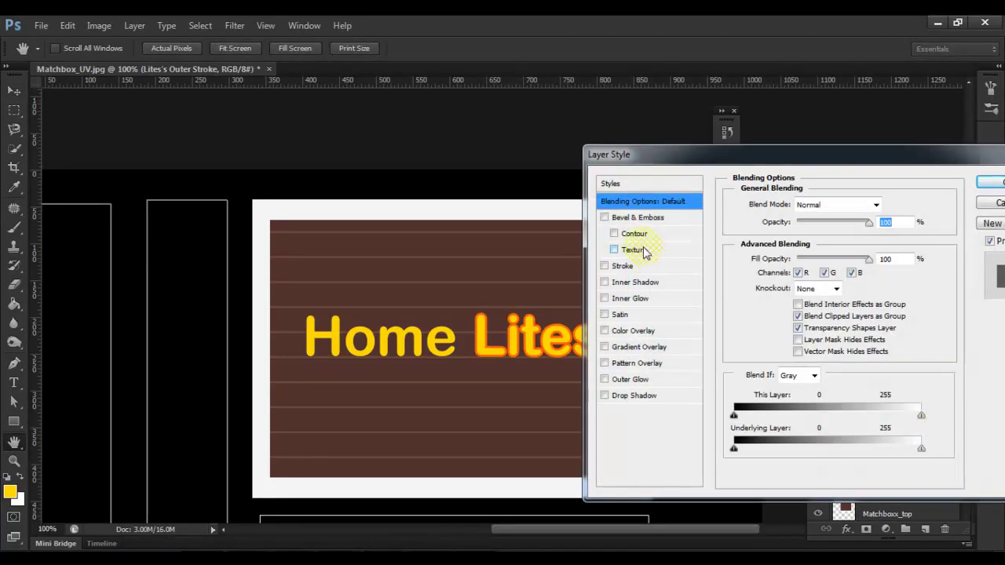
{"action": "left_click", "coordinate": [604, 266]}
{"action": "left_click", "coordinate": [624, 267]}
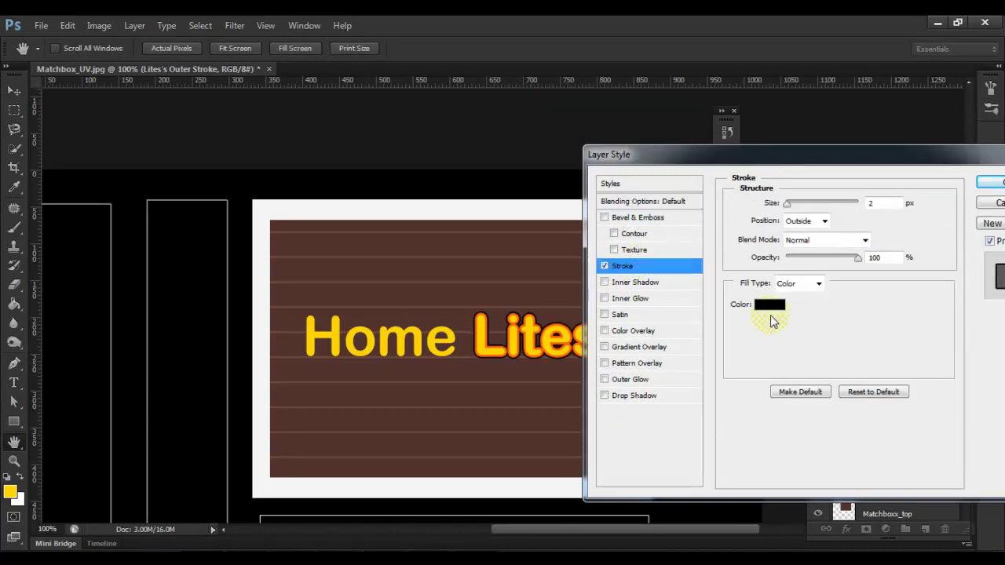
{"action": "left_click", "coordinate": [754, 317]}
{"action": "left_click_drag", "start_coordinate": [859, 433], "coordinate": [864, 467]}
{"action": "left_click_drag", "start_coordinate": [834, 308], "coordinate": [870, 278]}
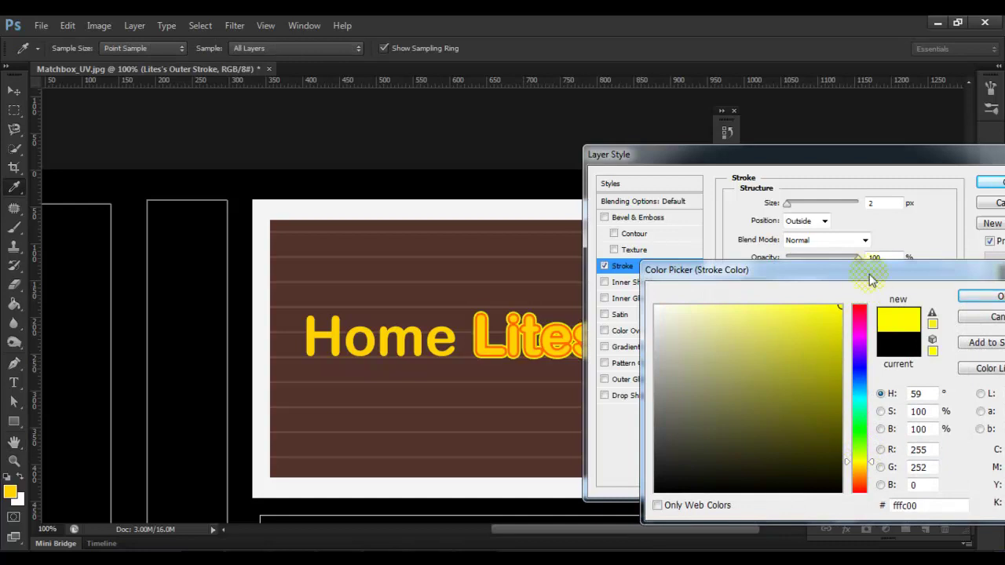
{"action": "left_click", "coordinate": [968, 296]}
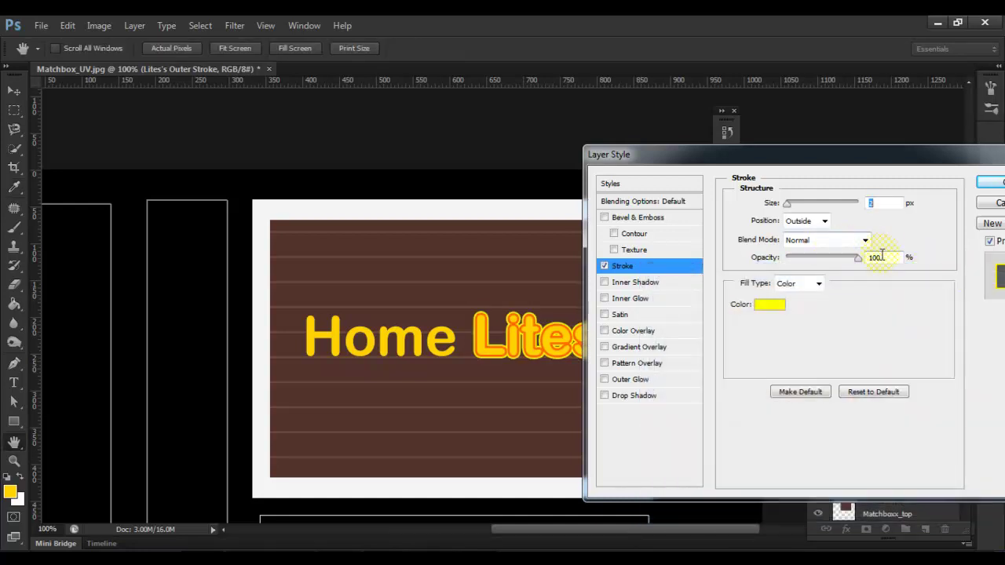
{"action": "left_click", "coordinate": [991, 181]}
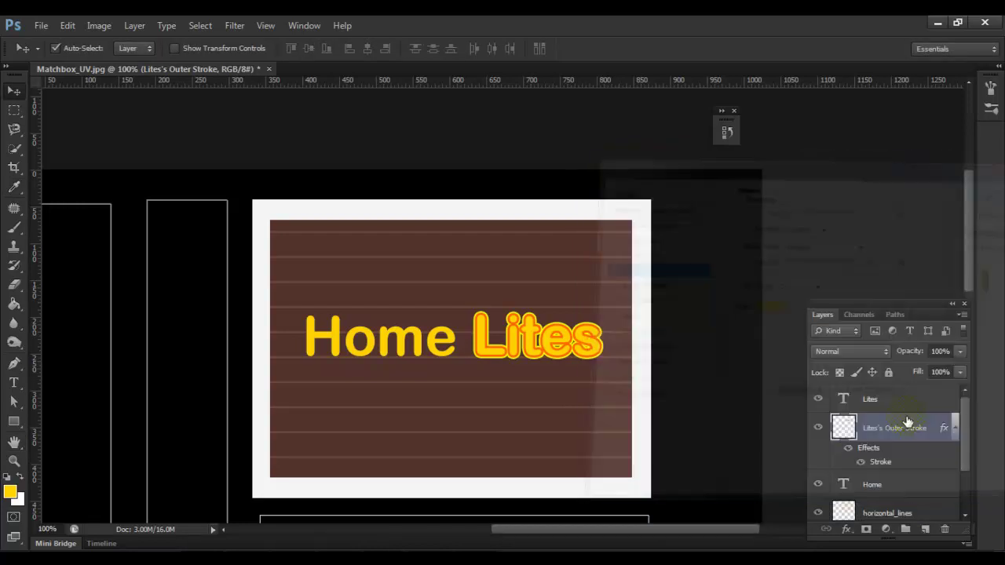
{"action": "right_click", "coordinate": [892, 461]}
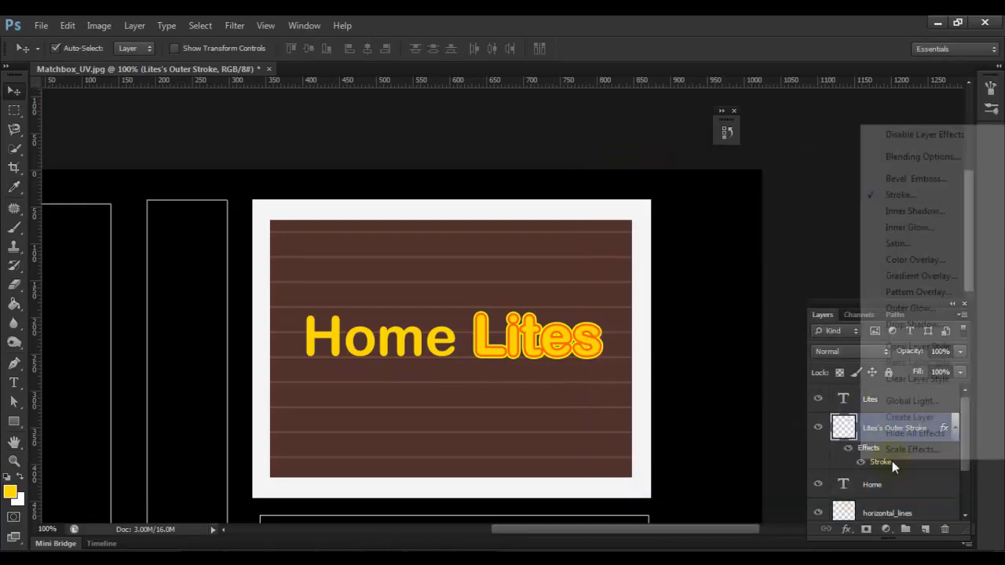
{"action": "left_click", "coordinate": [909, 418]}
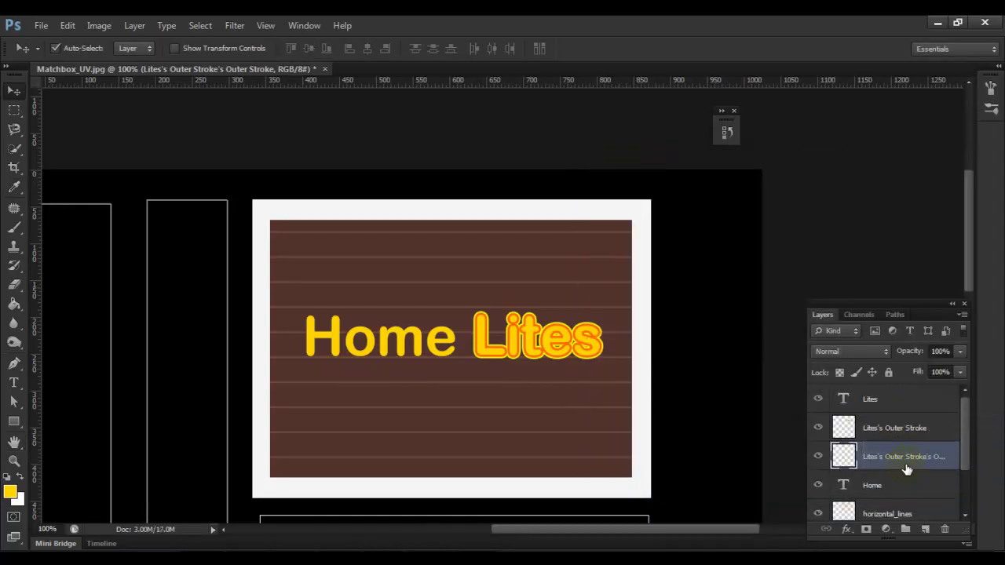
- Try a 2 px outside white stroke on the yellow outline layer, discarding the layer style
{"action": "double_click", "coordinate": [907, 466]}
{"action": "left_click", "coordinate": [621, 267]}
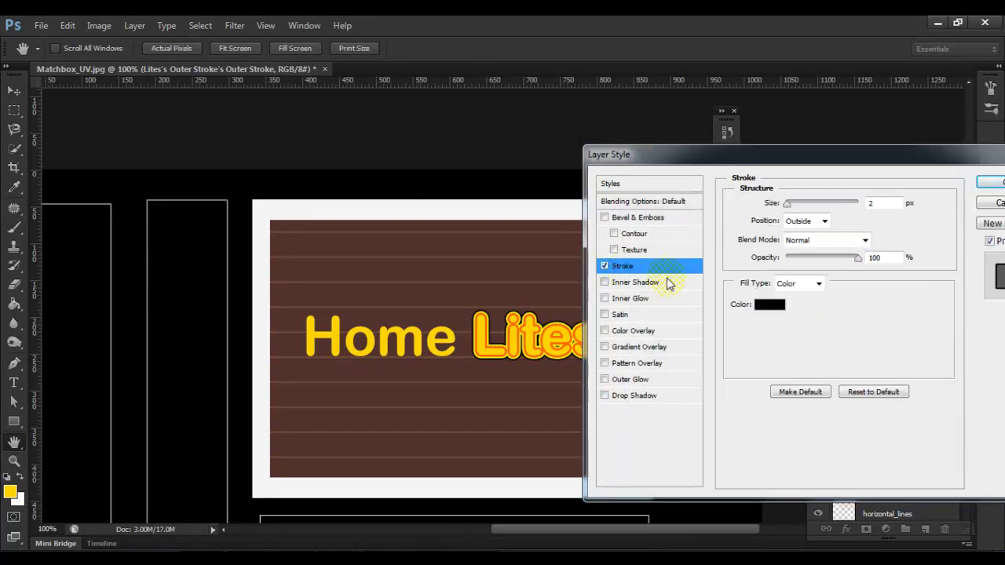
{"action": "left_click", "coordinate": [753, 320]}
{"action": "left_click_drag", "start_coordinate": [758, 337], "coordinate": [656, 306]}
{"action": "left_click", "coordinate": [966, 298]}
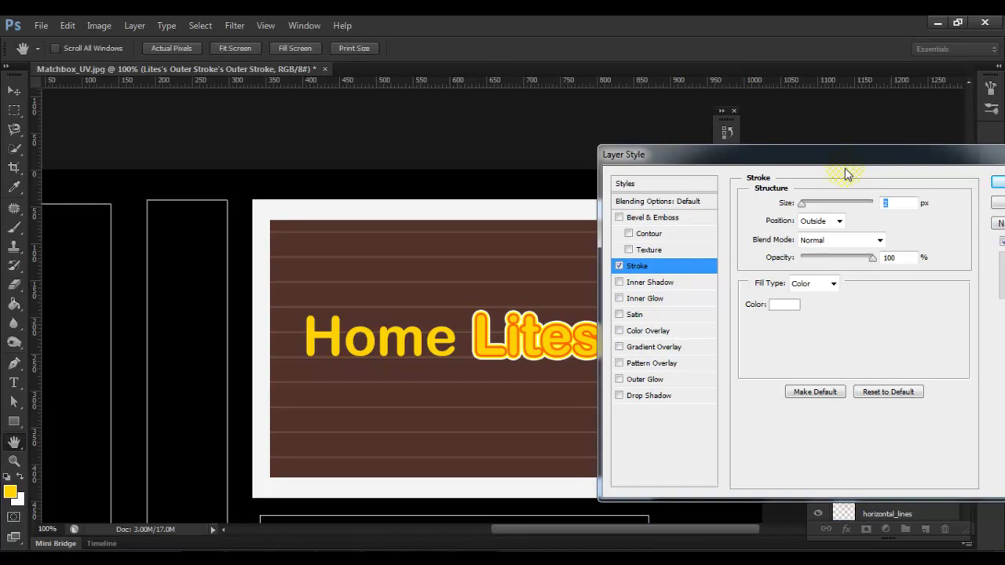
{"action": "mouse_move", "coordinate": [864, 161]}
{"action": "left_mouse_down"}
{"action": "mouse_move", "coordinate": [728, 201]}
{"action": "mouse_move", "coordinate": [940, 193]}
{"action": "mouse_move", "coordinate": [861, 181]}
{"action": "left_mouse_up"}
{"action": "left_click", "coordinate": [957, 230]}
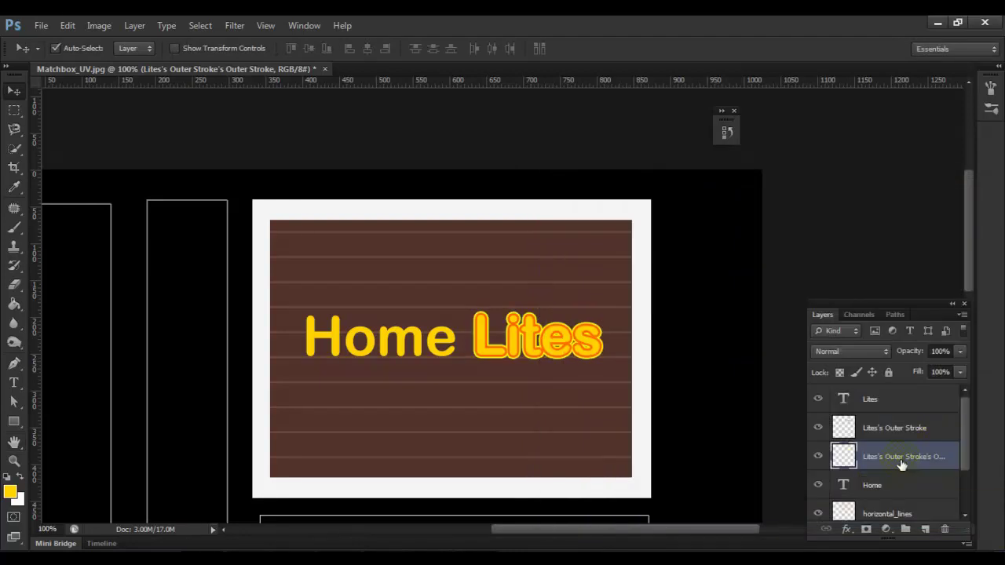
- Try enlarging the yellow outline layer to about 107% from its centre, and undo the scaling
{"action": "key", "text": "ctrl+bracketright"}
{"action": "key", "text": "ctrl+bracketleft"}
{"action": "left_click", "coordinate": [930, 438]}
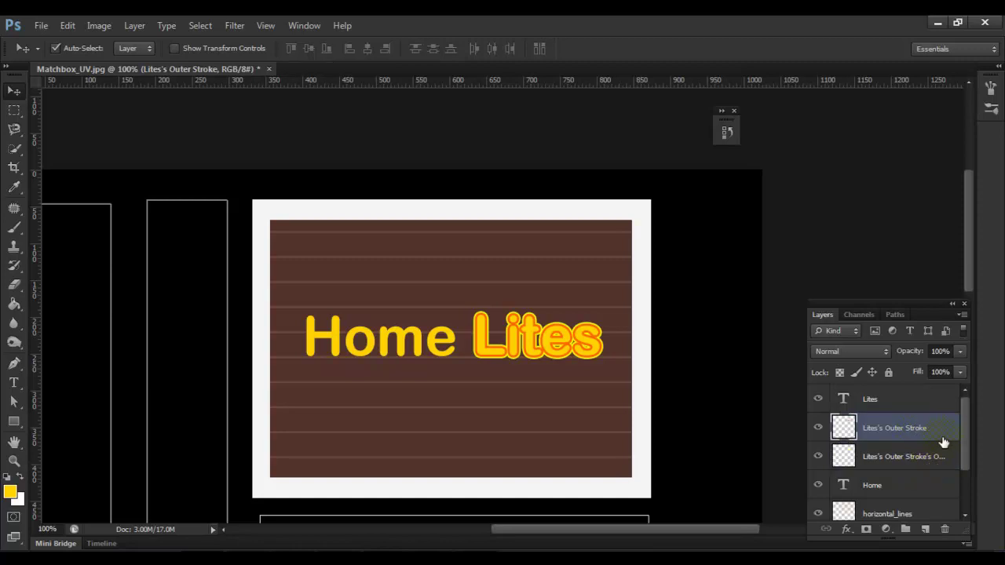
{"action": "left_click", "coordinate": [935, 456]}
{"action": "key", "text": "ctrl+t"}
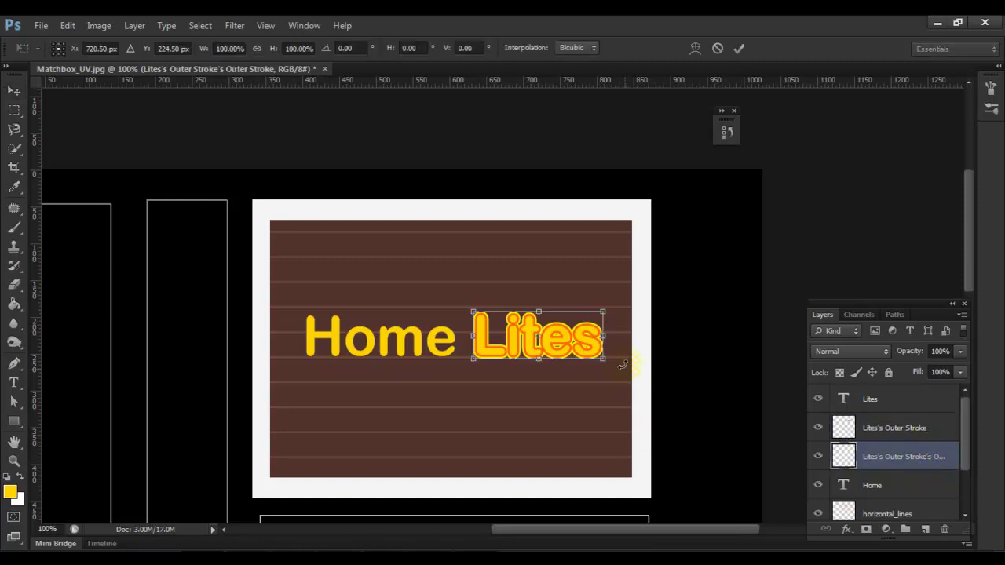
{"action": "left_click_drag", "start_coordinate": [604, 312], "coordinate": [608, 311], "text": "alt"}
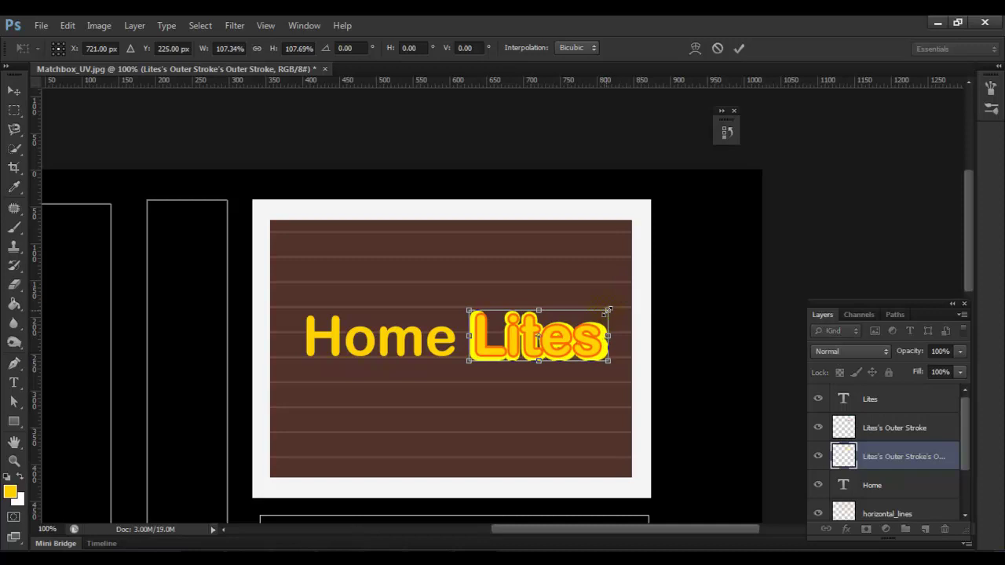
{"action": "key", "text": "Return"}
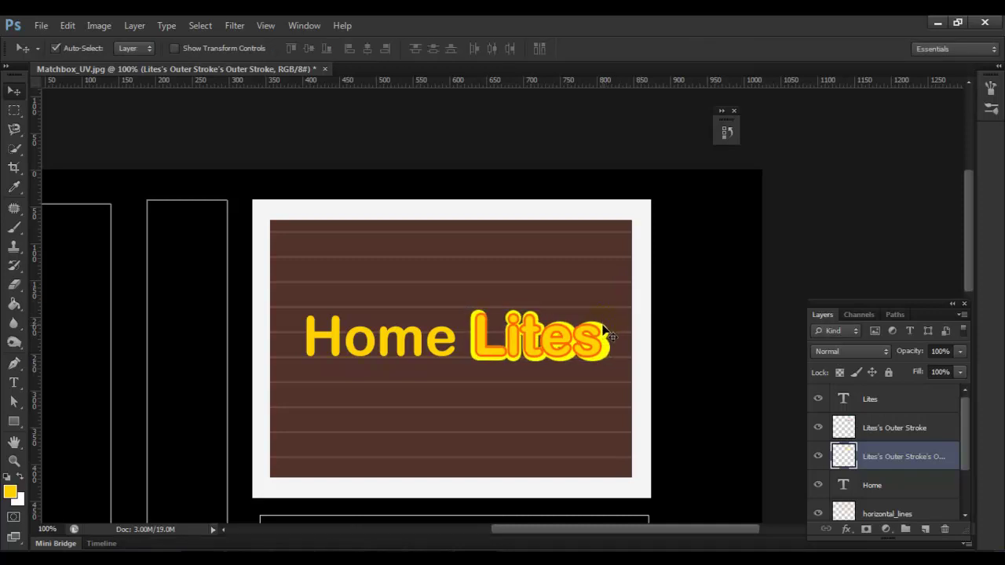
{"action": "key", "text": "ctrl+z"}
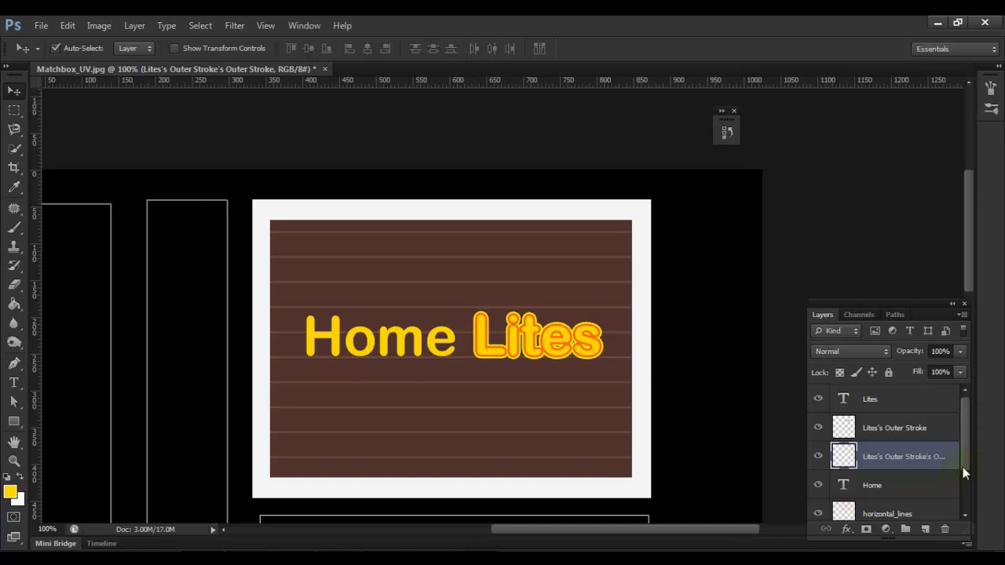
- Select the orange and yellow outline layers of "Lites" and enlarge them together slightly from their centre
{"action": "left_click", "coordinate": [939, 431]}
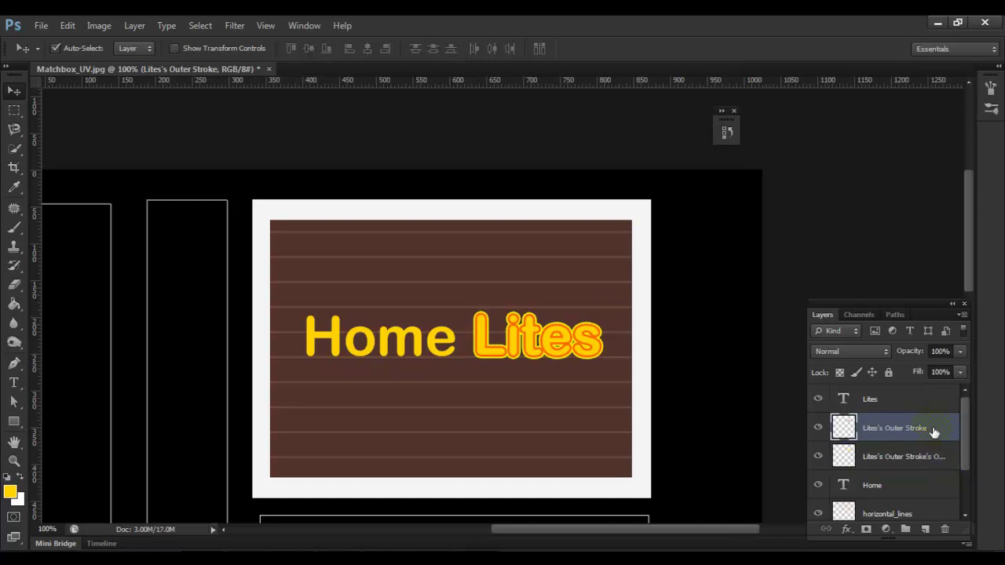
{"action": "left_click", "coordinate": [925, 455], "text": "shift"}
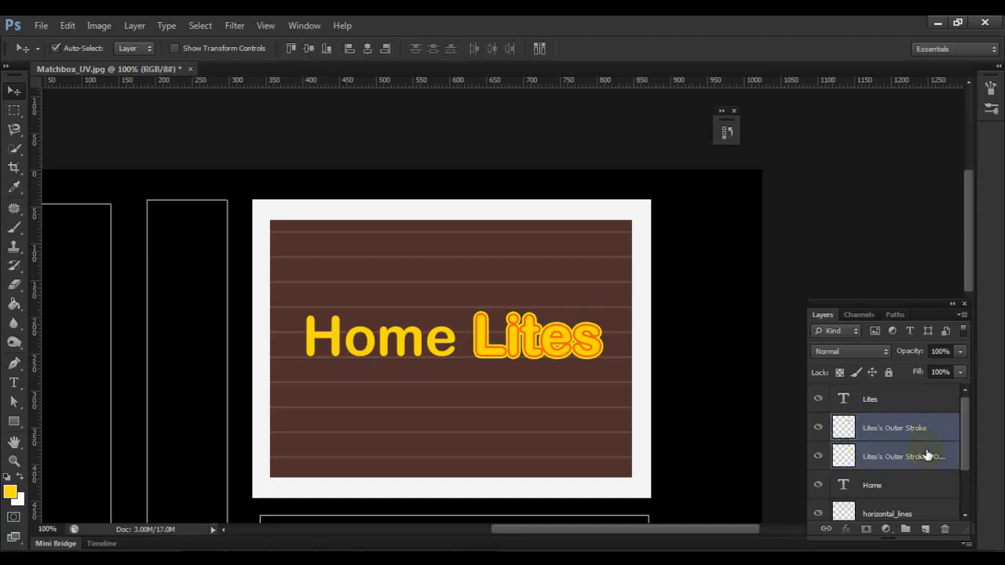
{"action": "key", "text": "ctrl+t"}
{"action": "left_click_drag", "start_coordinate": [603, 312], "coordinate": [608, 310], "text": "alt"}
{"action": "key", "text": "Return"}
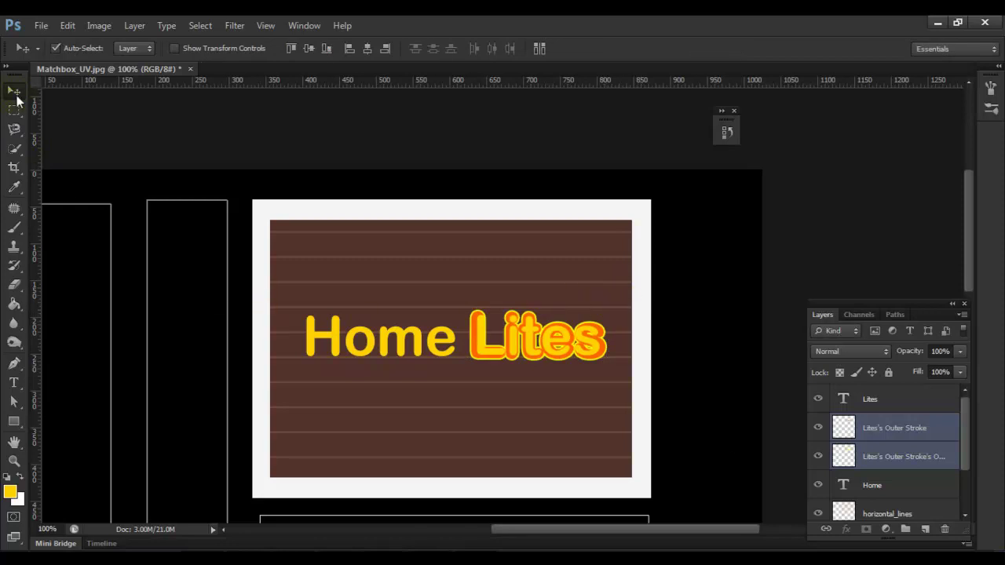
- Nudge the two selected outline layers about 3 px right so they sit offset behind the "Lites" text
{"action": "key", "text": "Right"}
{"action": "key", "text": "Right"}
{"action": "key", "text": "Left"}
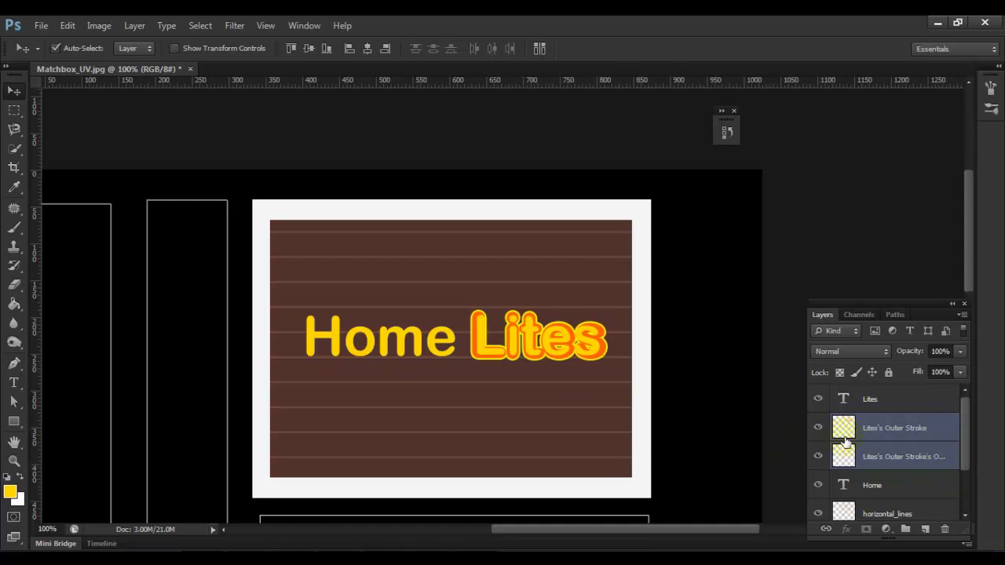
{"action": "left_click", "coordinate": [14, 110]}
{"action": "key", "text": "v"}
{"action": "key", "text": "Right"}
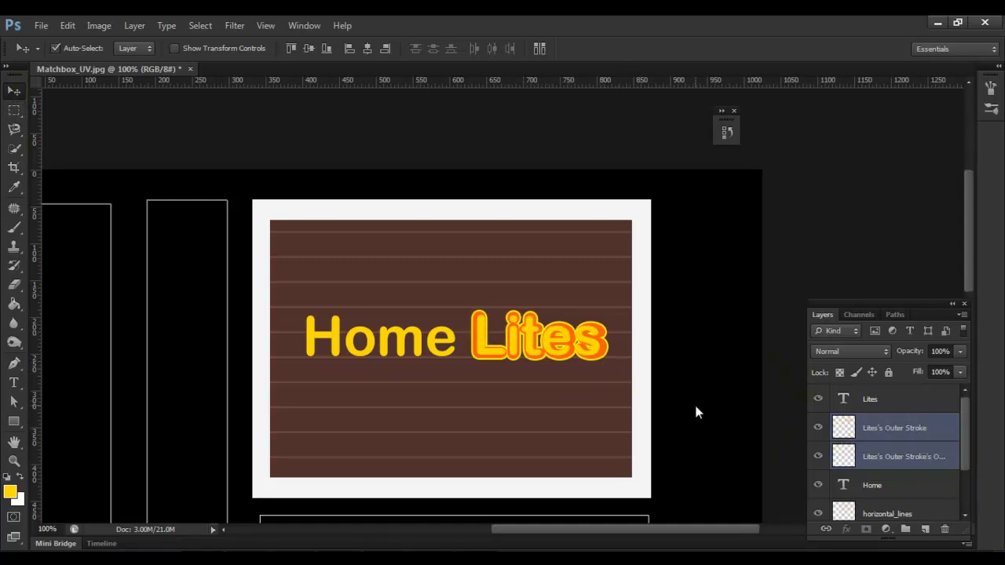
{"action": "key", "text": "Right"}
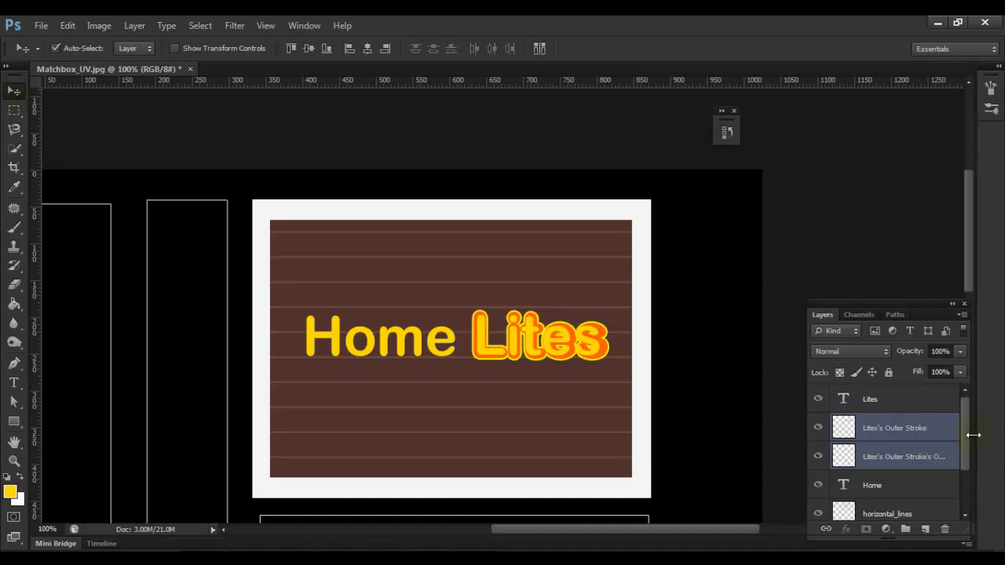
- Add an outside orange (ff6600) stroke sampled from the "Lites" outline to the "Home" text and convert it into its own layer
{"action": "scroll", "coordinate": [904, 414], "scroll_direction": "down", "scroll_amount": 2}
{"action": "left_click", "coordinate": [903, 424]}
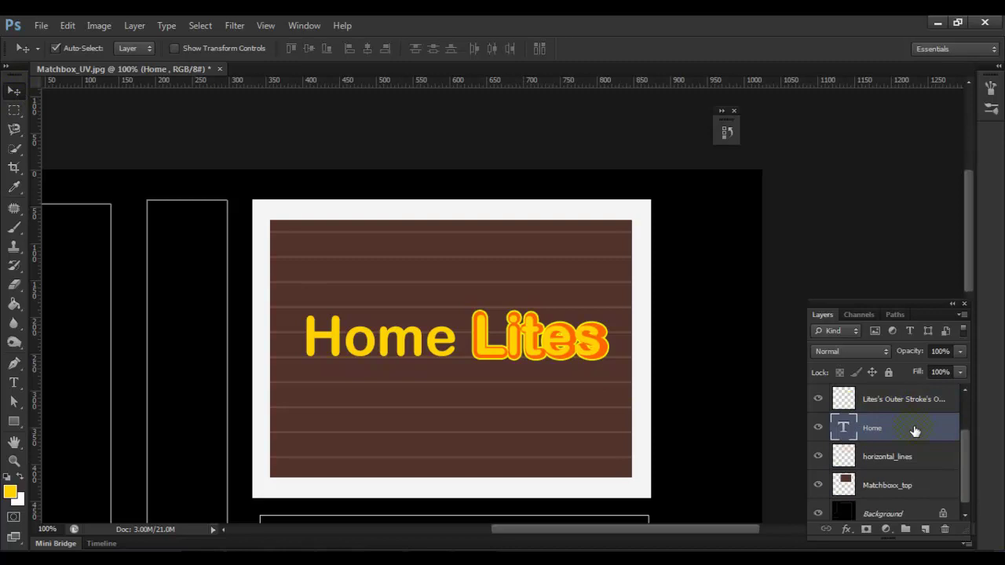
{"action": "double_click", "coordinate": [915, 431]}
{"action": "left_click_drag", "start_coordinate": [754, 189], "coordinate": [805, 186]}
{"action": "left_click", "coordinate": [609, 291]}
{"action": "left_click", "coordinate": [633, 294]}
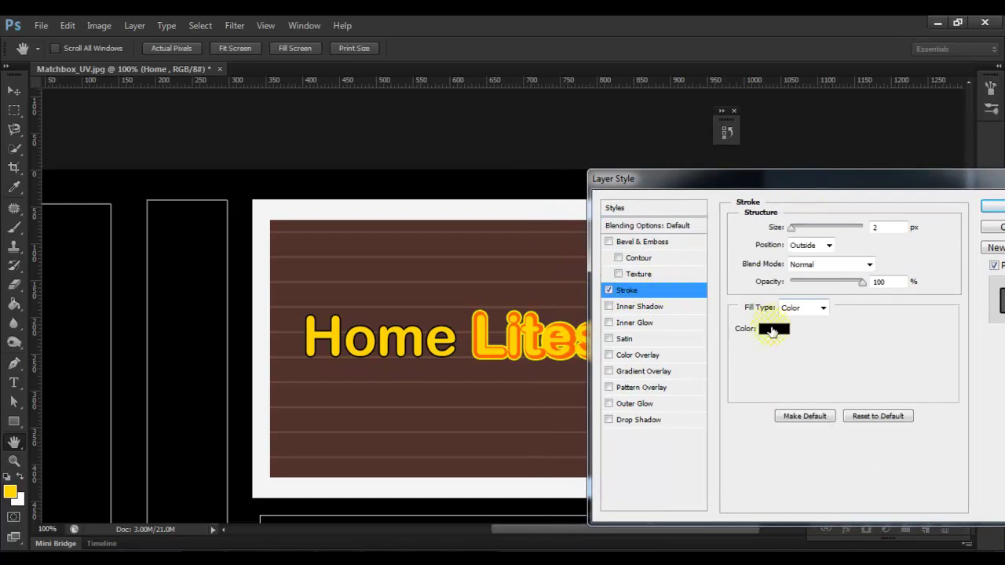
{"action": "left_click", "coordinate": [773, 328]}
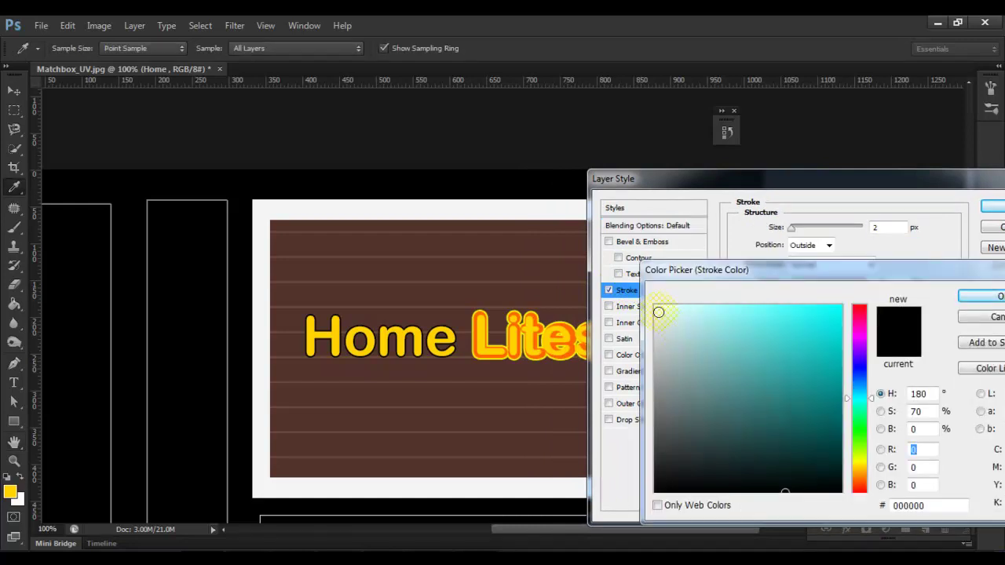
{"action": "left_click", "coordinate": [481, 314]}
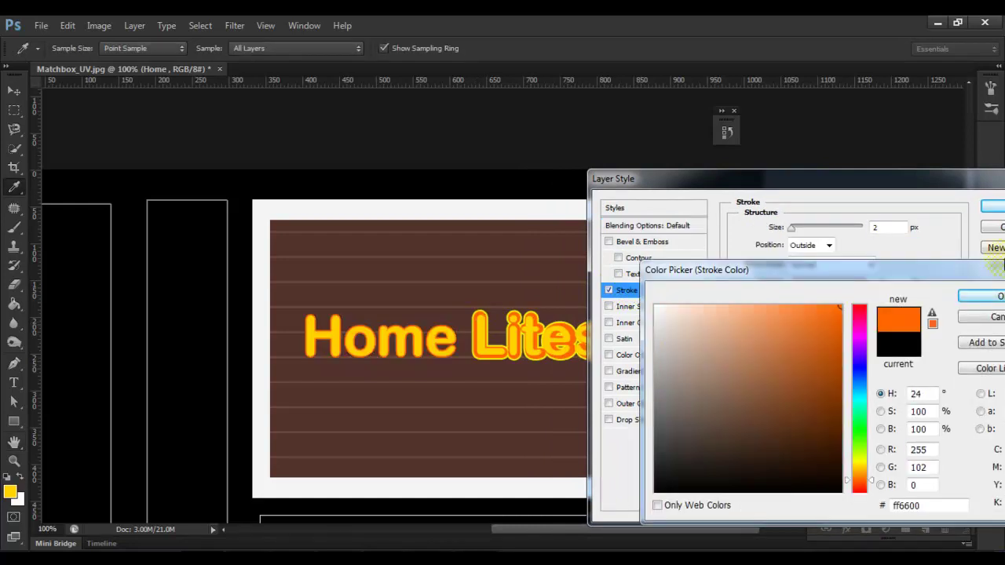
{"action": "left_click_drag", "start_coordinate": [907, 269], "coordinate": [909, 271]}
{"action": "key", "text": "Return"}
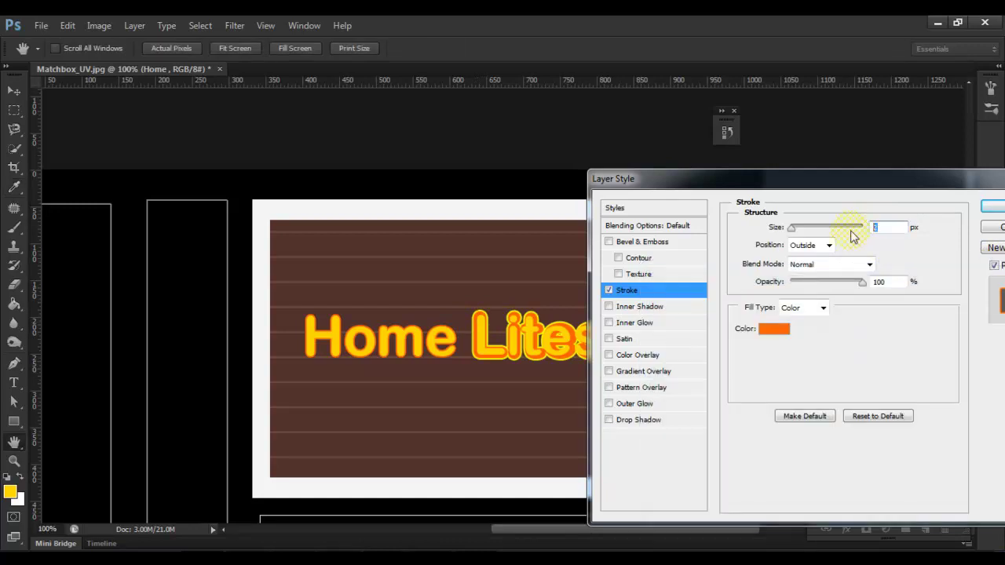
{"action": "left_click", "coordinate": [991, 207]}
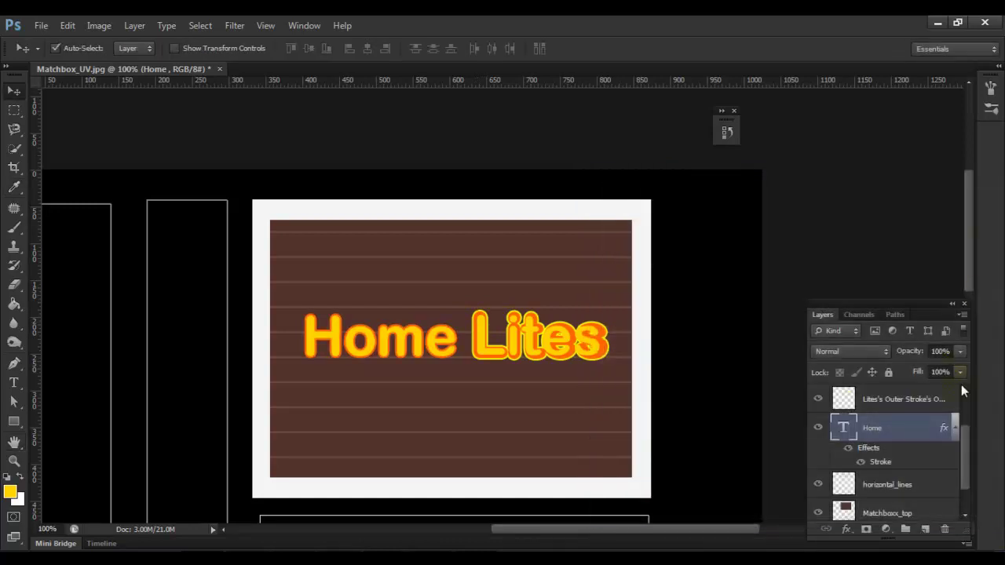
{"action": "right_click", "coordinate": [901, 464]}
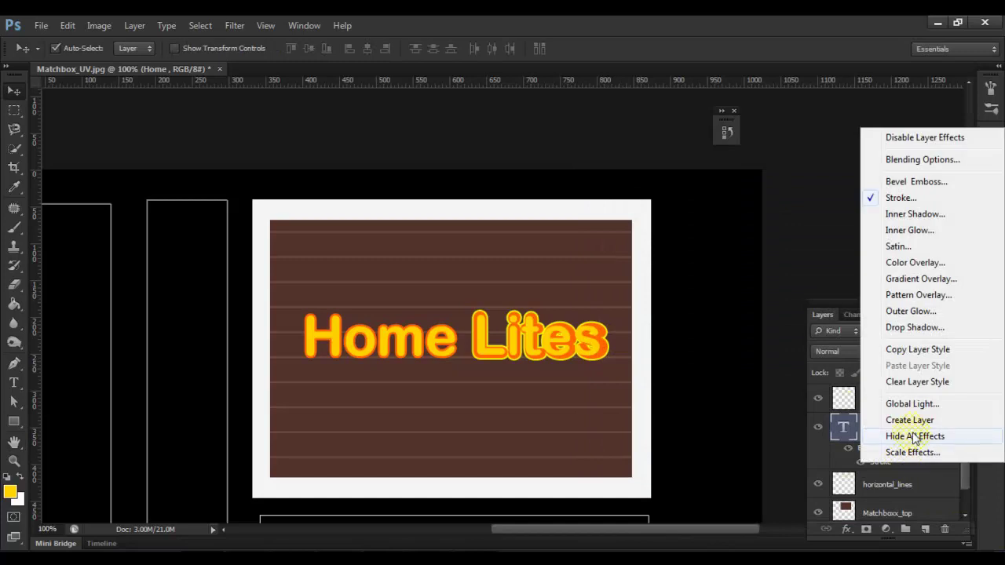
{"action": "left_click", "coordinate": [911, 421]}
- Add a 4 px outside yellow (faf601) stroke to the orange outline layer of "Home" and convert it into a separate layer
{"action": "left_click", "coordinate": [941, 460]}
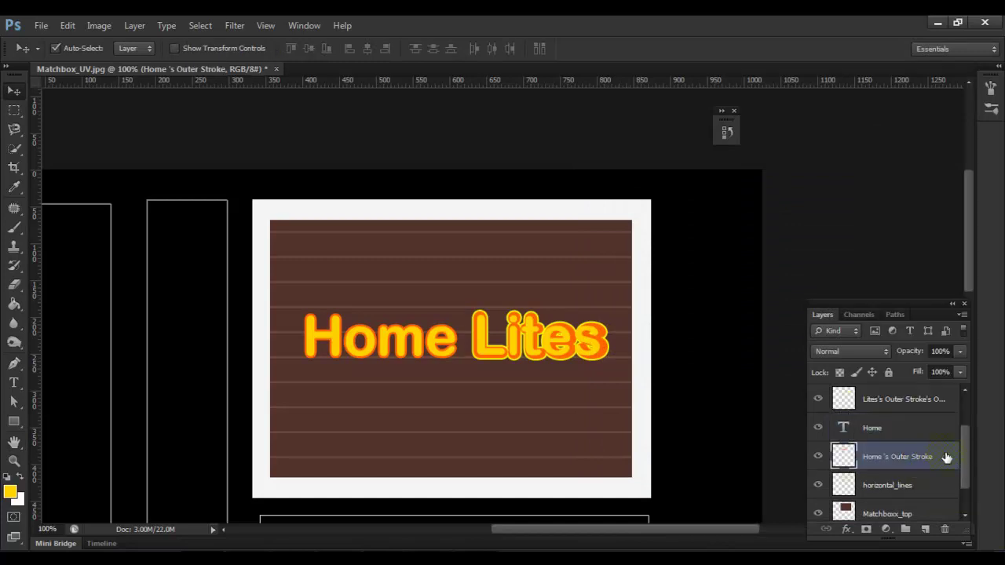
{"action": "double_click", "coordinate": [947, 458]}
{"action": "left_click", "coordinate": [609, 291]}
{"action": "left_click", "coordinate": [630, 292]}
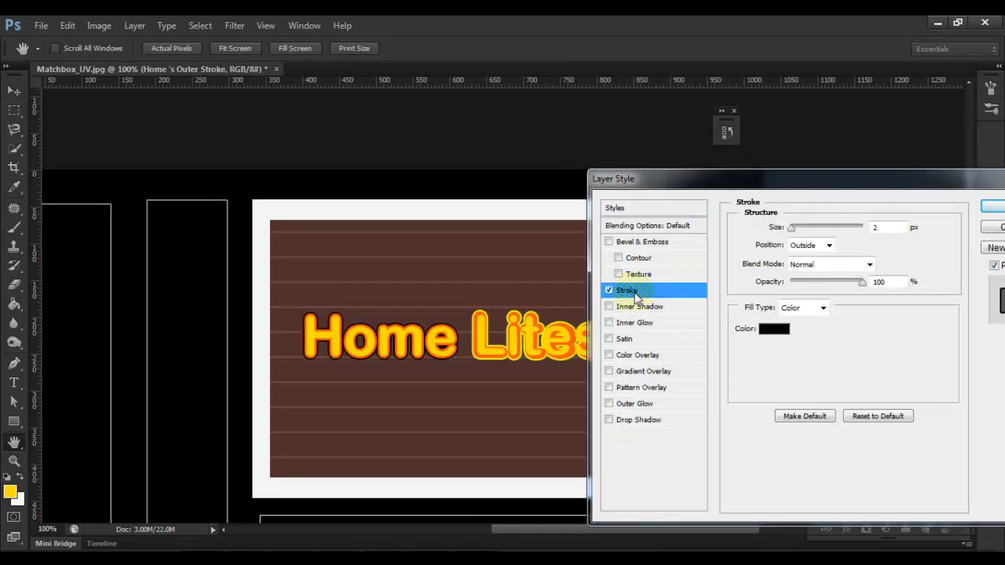
{"action": "left_click", "coordinate": [773, 330]}
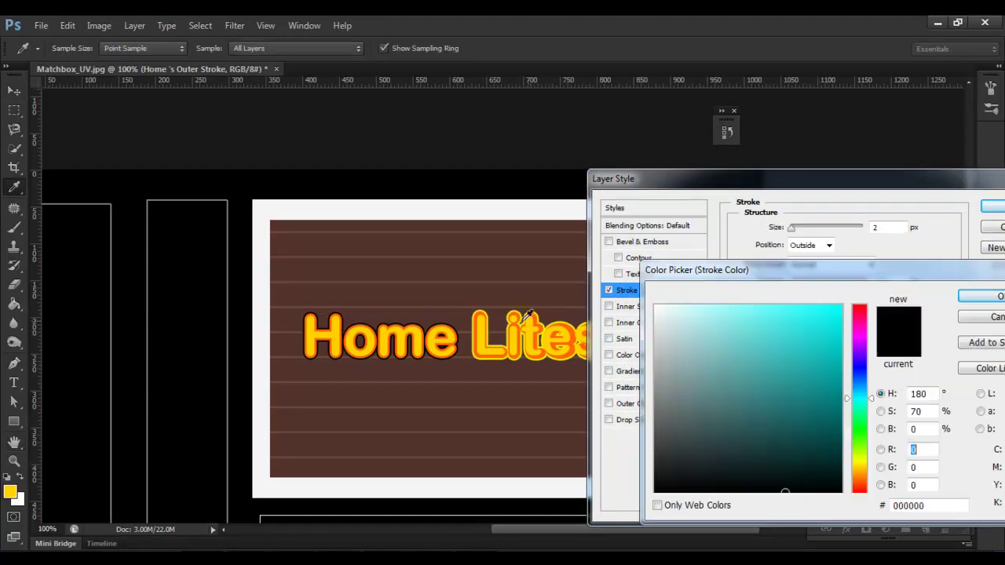
{"action": "left_click", "coordinate": [480, 309]}
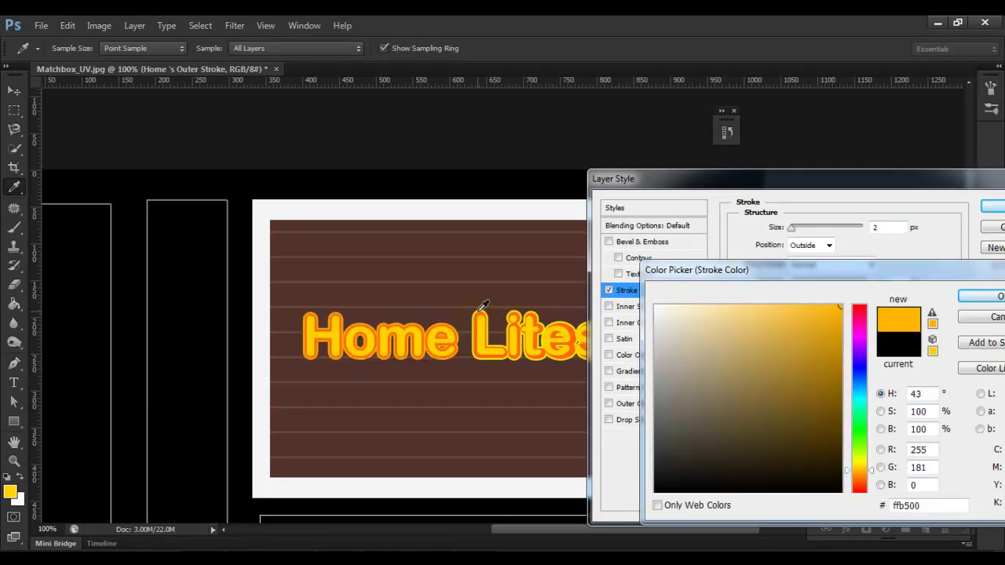
{"action": "left_click", "coordinate": [478, 325]}
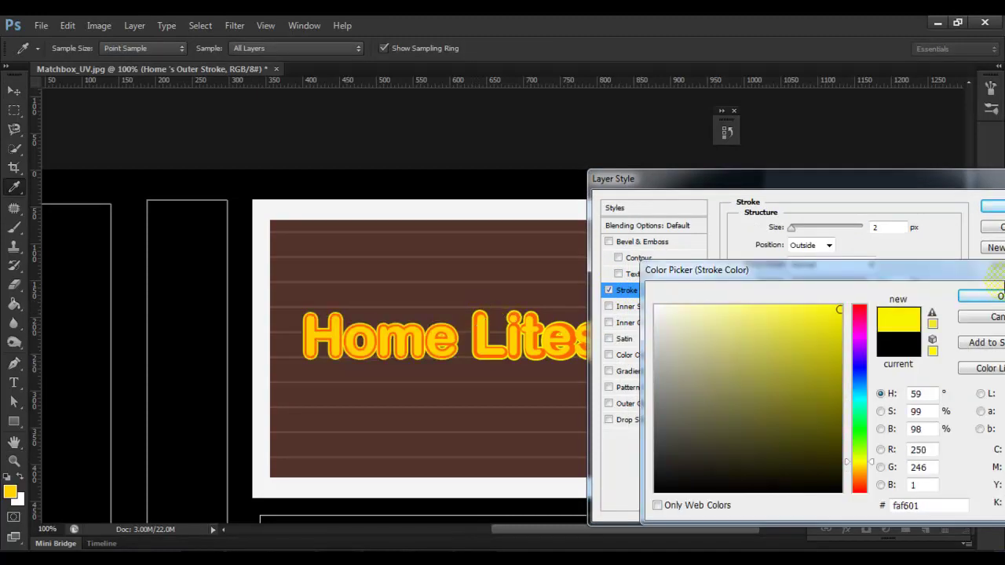
{"action": "left_click", "coordinate": [973, 297]}
{"action": "type", "text": "4"}
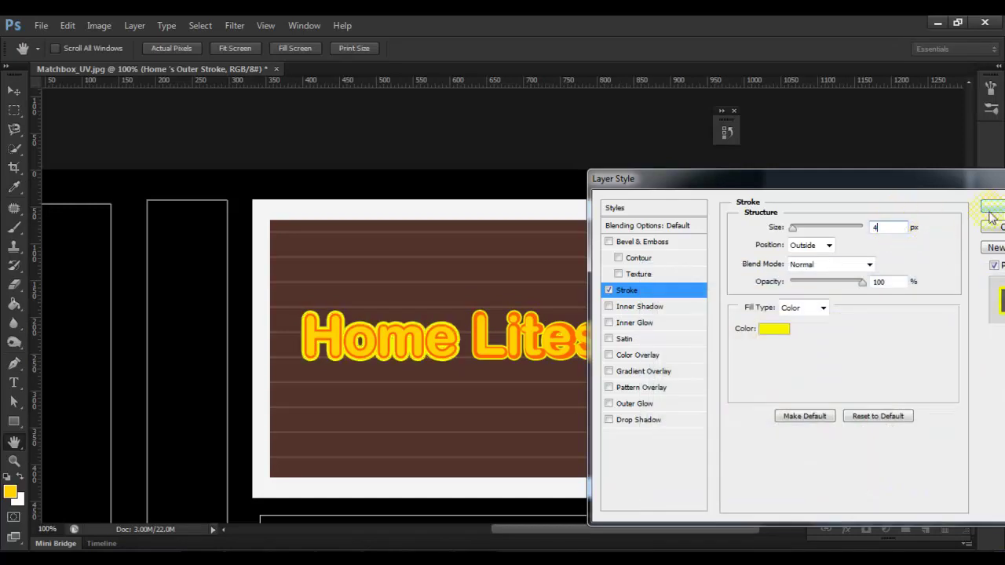
{"action": "left_click", "coordinate": [991, 208]}
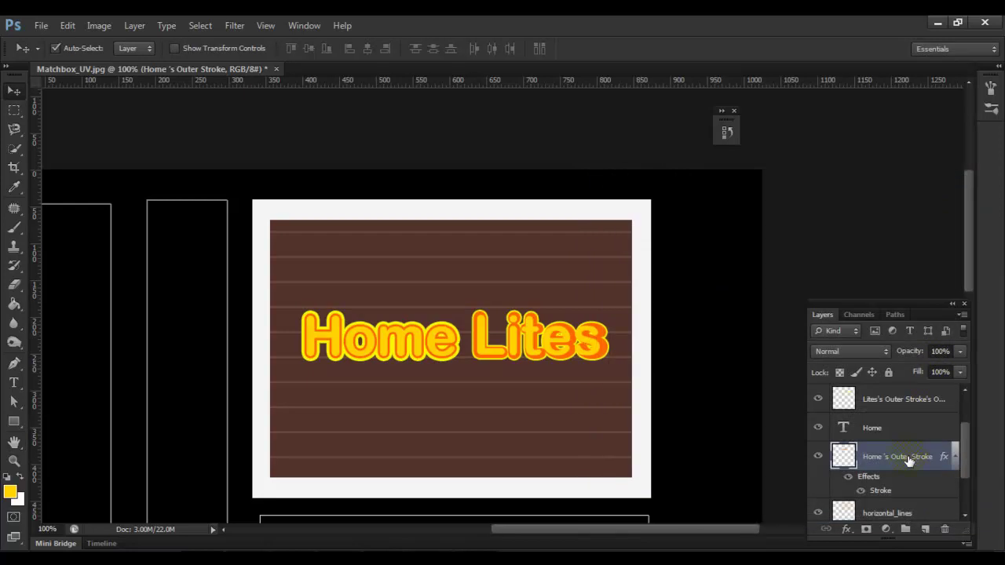
{"action": "right_click", "coordinate": [908, 483]}
{"action": "left_click", "coordinate": [912, 440]}
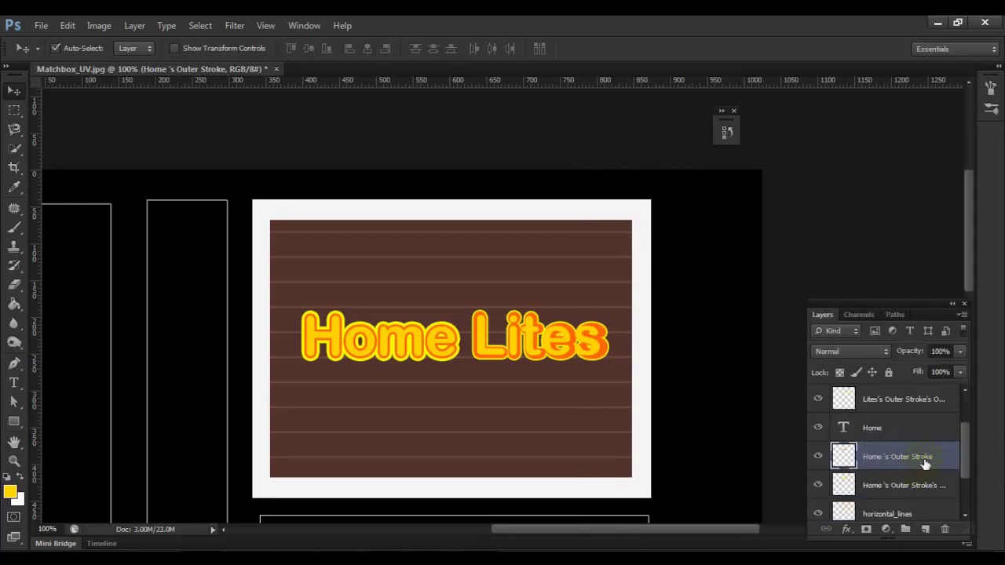
- Scale the orange outline layer of "Home" slightly and nudge its yellow outline layer a little to the right
{"action": "key", "text": "ctrl+t"}
{"action": "left_click_drag", "start_coordinate": [462, 311], "coordinate": [458, 313]}
{"action": "key", "text": "Return"}
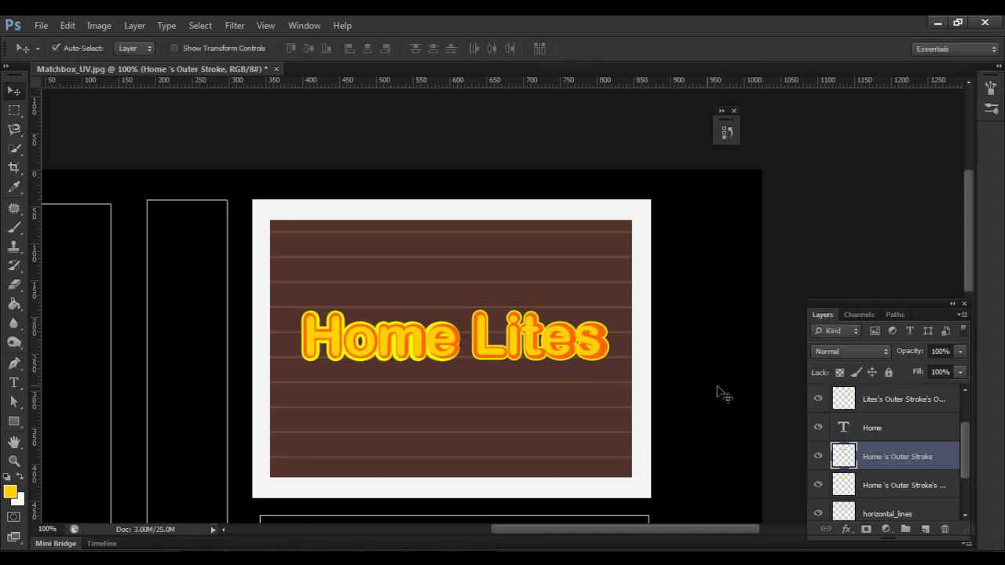
{"action": "left_click", "coordinate": [931, 485]}
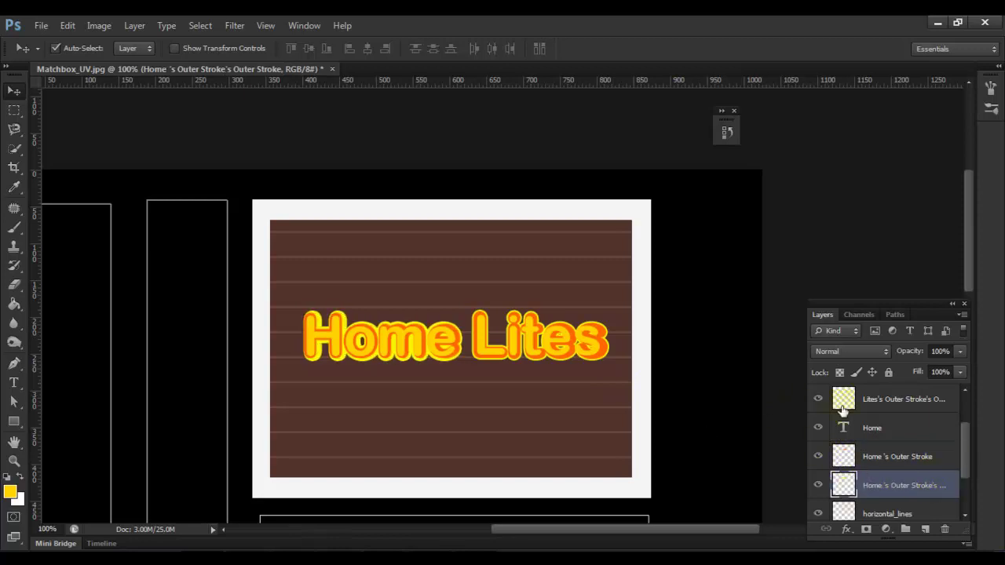
- Link all text and outline layers of "Home" and "Lites" together and move the lettering slightly right and down
{"action": "scroll", "coordinate": [909, 428], "scroll_direction": "up", "scroll_amount": 2}
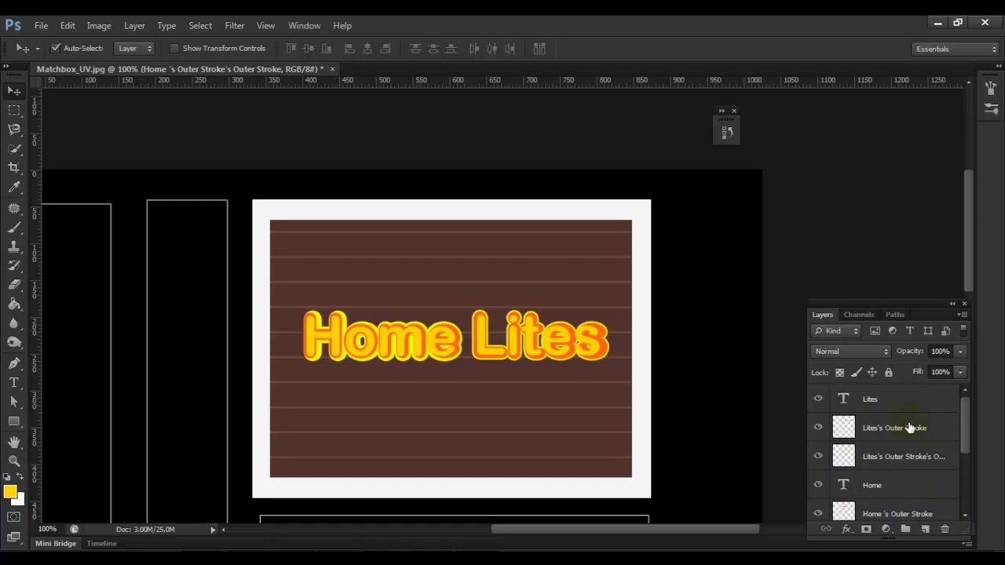
{"action": "left_click", "coordinate": [915, 407]}
{"action": "scroll", "coordinate": [903, 455], "scroll_direction": "down", "scroll_amount": 4}
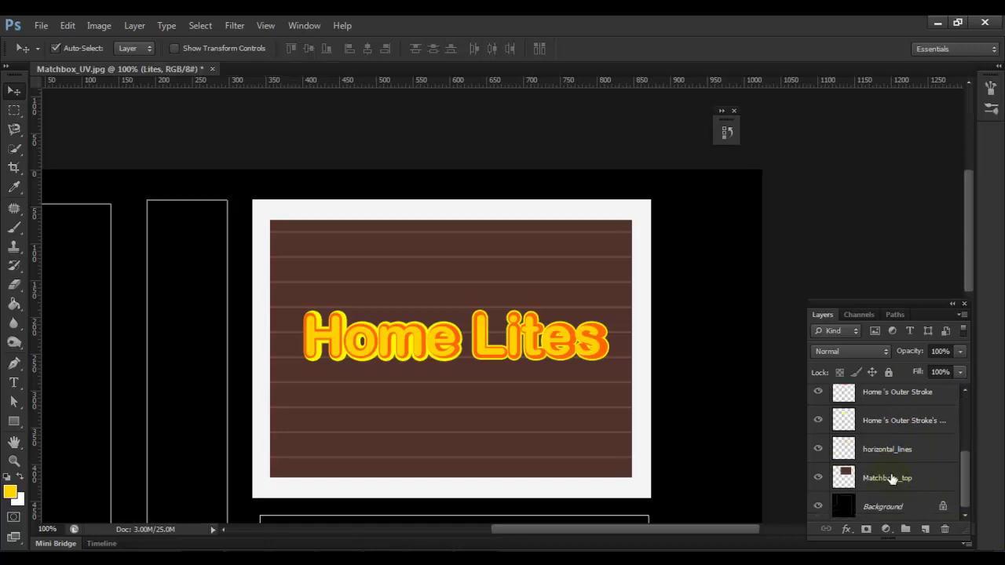
{"action": "left_click", "coordinate": [900, 424], "text": "shift"}
{"action": "left_click", "coordinate": [826, 530]}
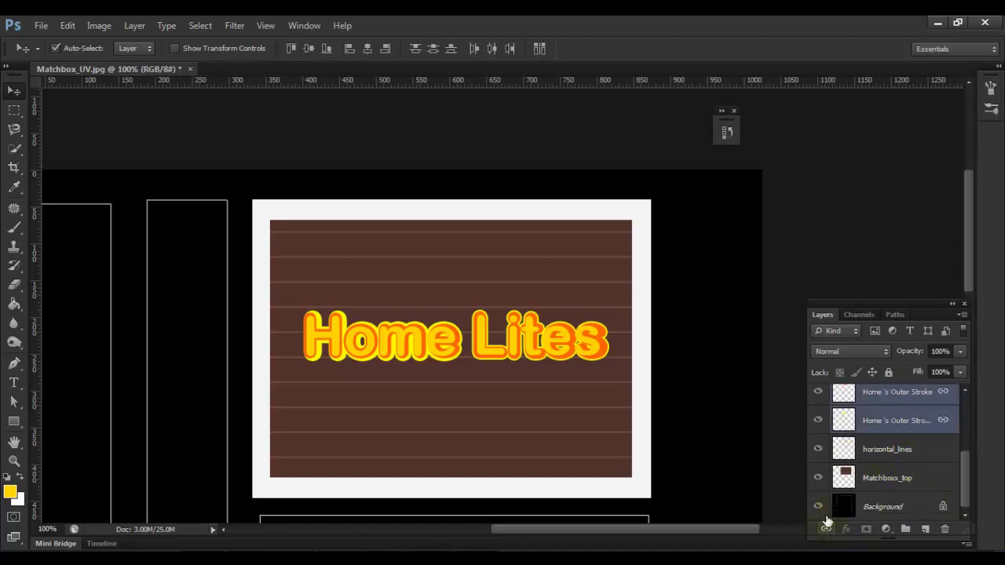
{"action": "mouse_move", "coordinate": [478, 321]}
{"action": "left_mouse_down"}
{"action": "mouse_move", "coordinate": [495, 349]}
{"action": "mouse_move", "coordinate": [480, 340]}
{"action": "left_mouse_up"}
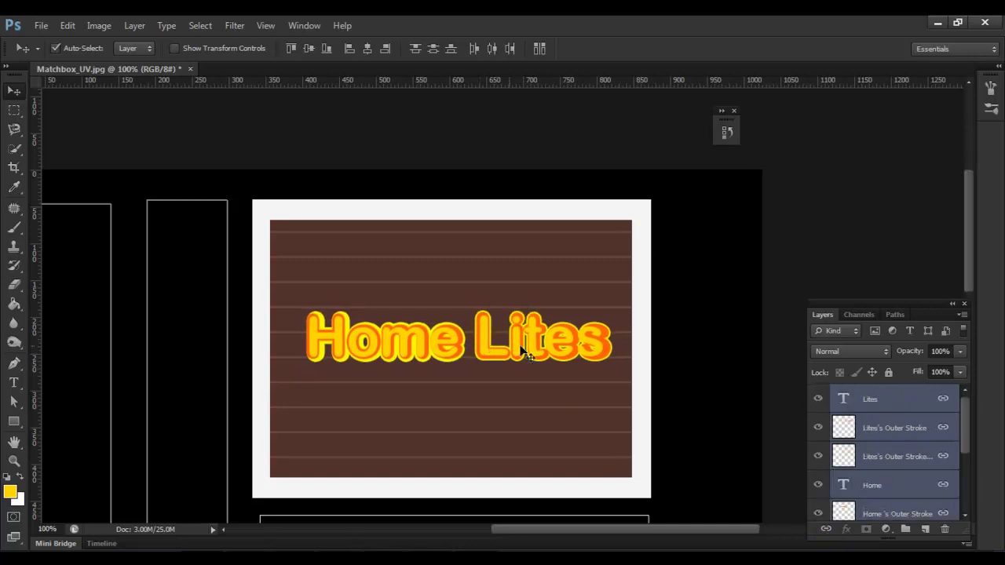
- Try enlarging the linked lettering to about 110%, rotating it about -9.7° and nudging it up, and undo these changes
{"action": "key", "text": "ctrl+t"}
{"action": "left_click_drag", "start_coordinate": [627, 297], "coordinate": [569, 310]}
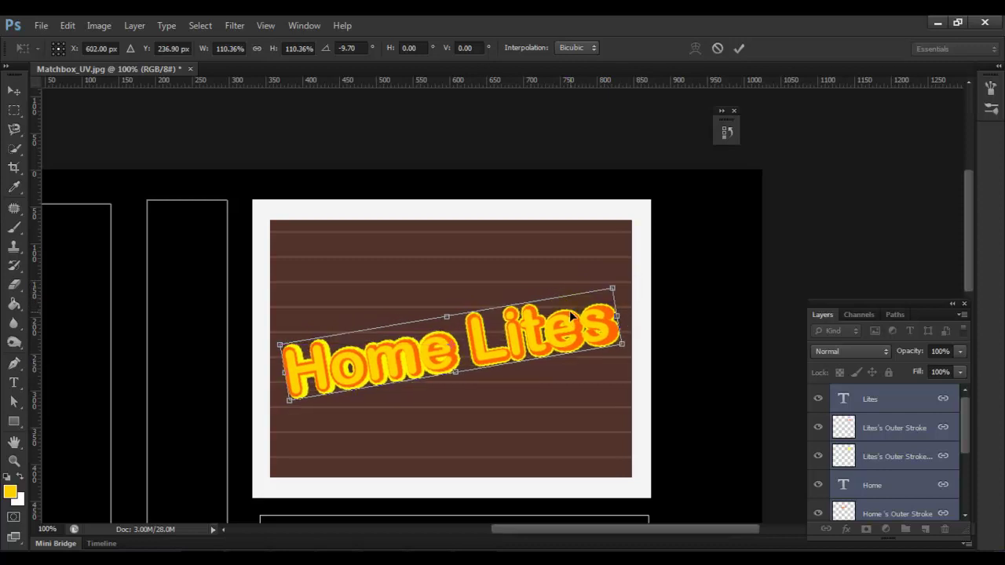
{"action": "key", "text": "Return"}
{"action": "key", "text": "Up"}
{"action": "key", "text": "Up"}
{"action": "key", "text": "Up"}
{"action": "key", "text": "Up"}
{"action": "key", "text": "Up"}
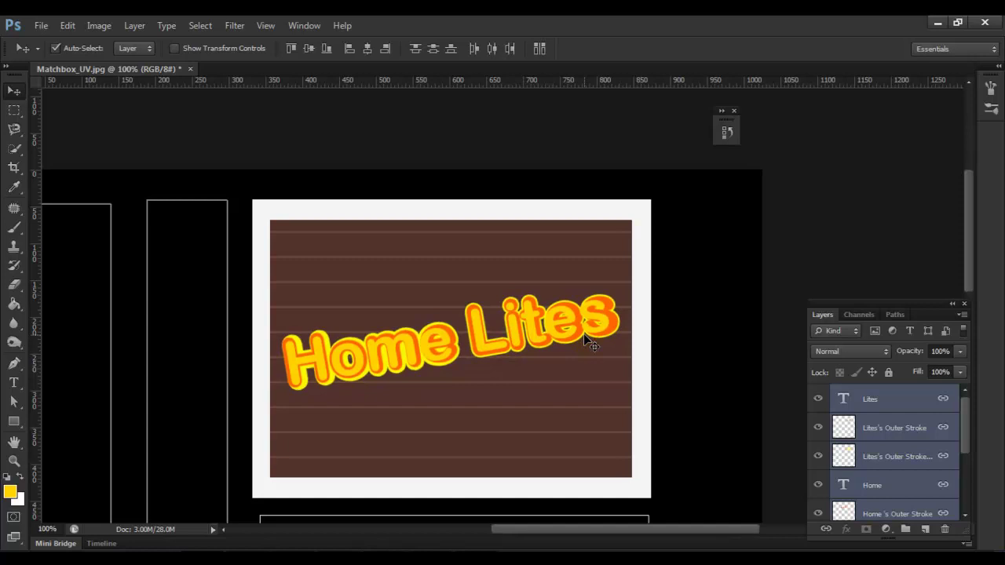
{"action": "key", "text": "ctrl+alt+z"}
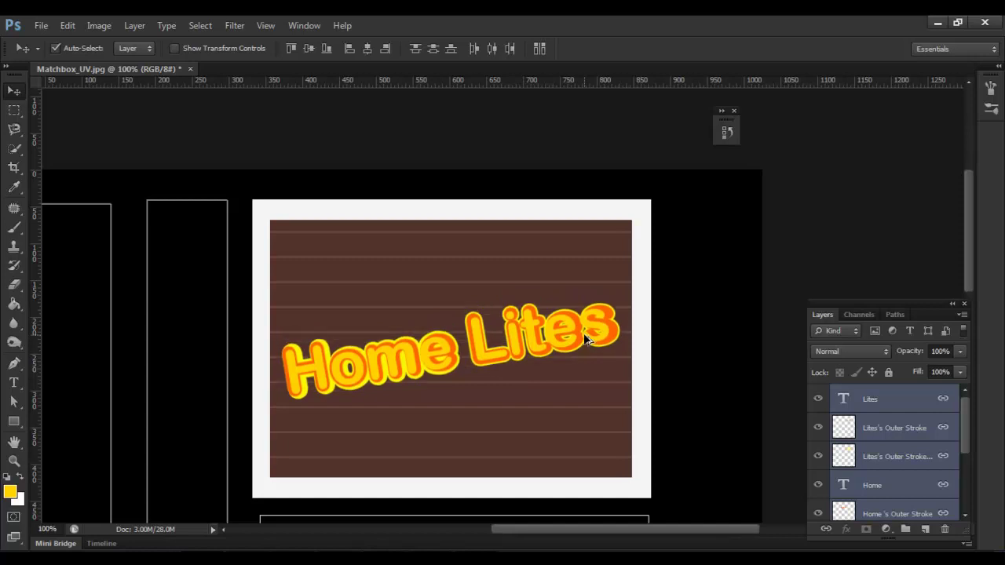
{"action": "key", "text": "ctrl+alt+z"}
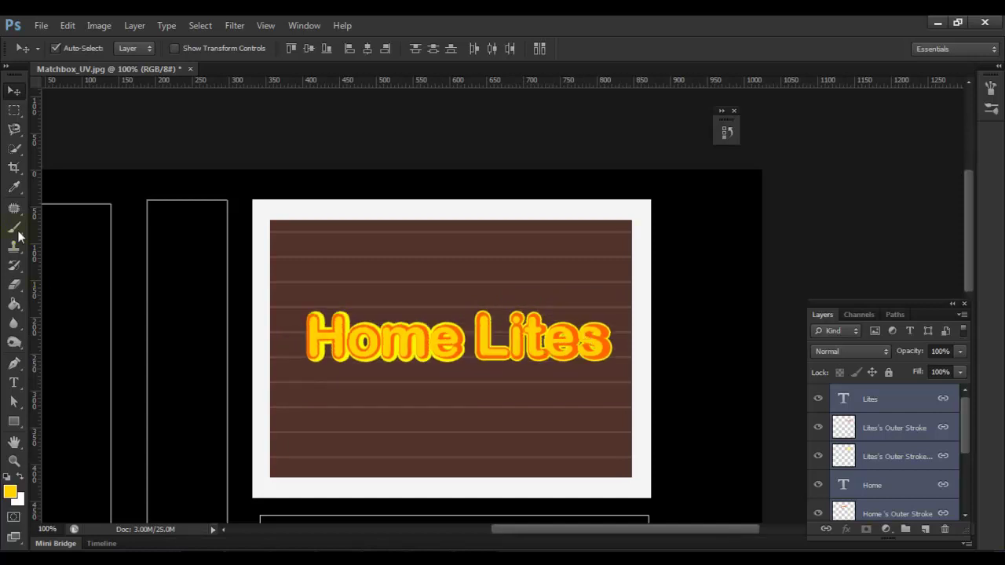
- Add the text "HIGHLY KARBORISED" below the "Home Lites" lettering and colour it white (fdfdfd)
{"action": "left_click", "coordinate": [14, 383]}
{"action": "left_click", "coordinate": [311, 405]}
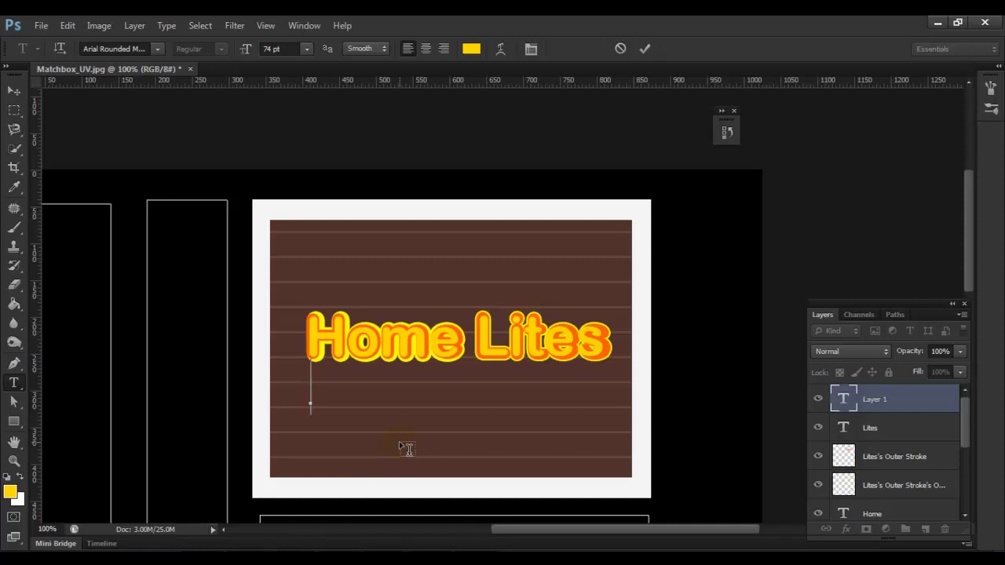
{"action": "type", "text": "HIGHLY "}
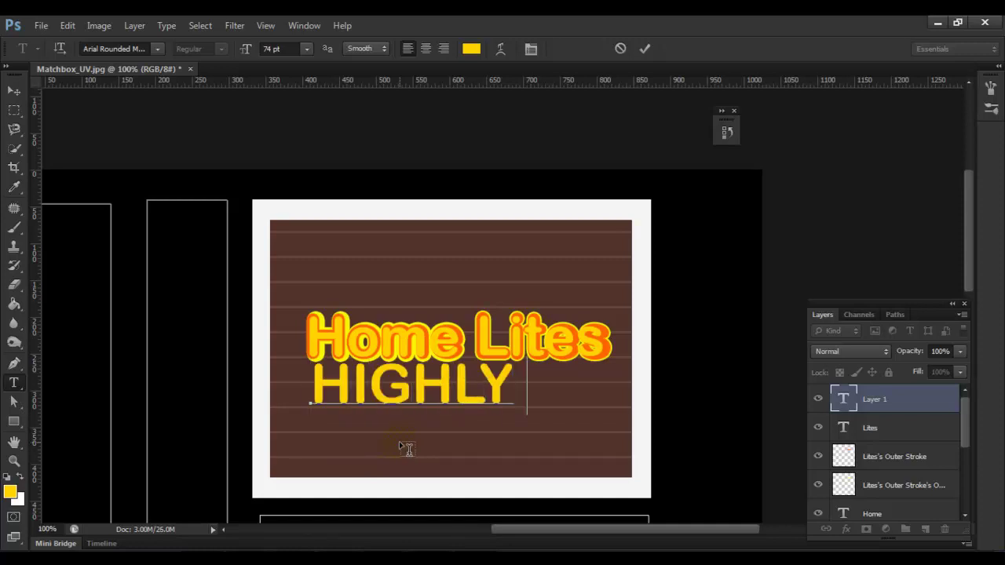
{"action": "type", "text": "KARBOR"}
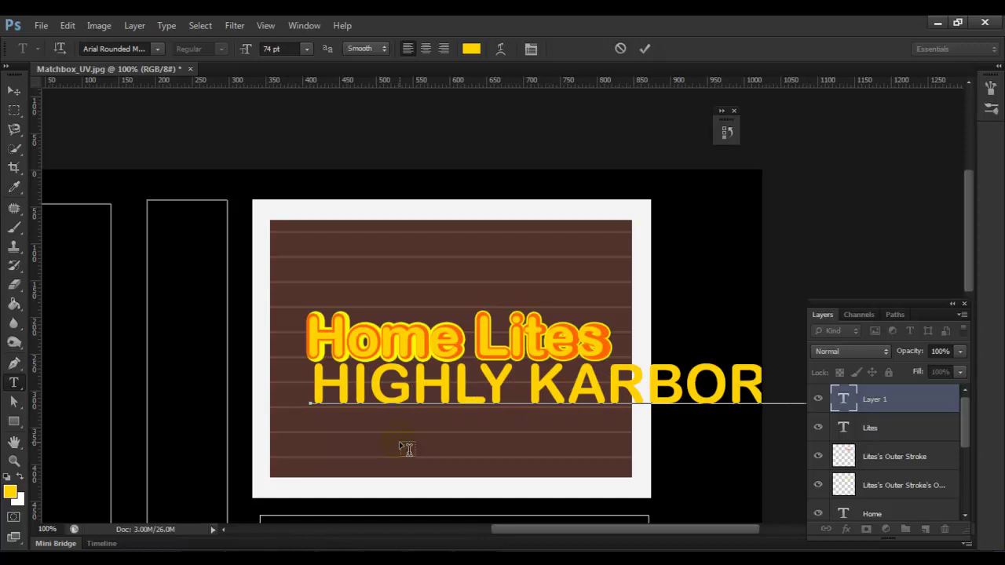
{"action": "key", "text": "ctrl+a"}
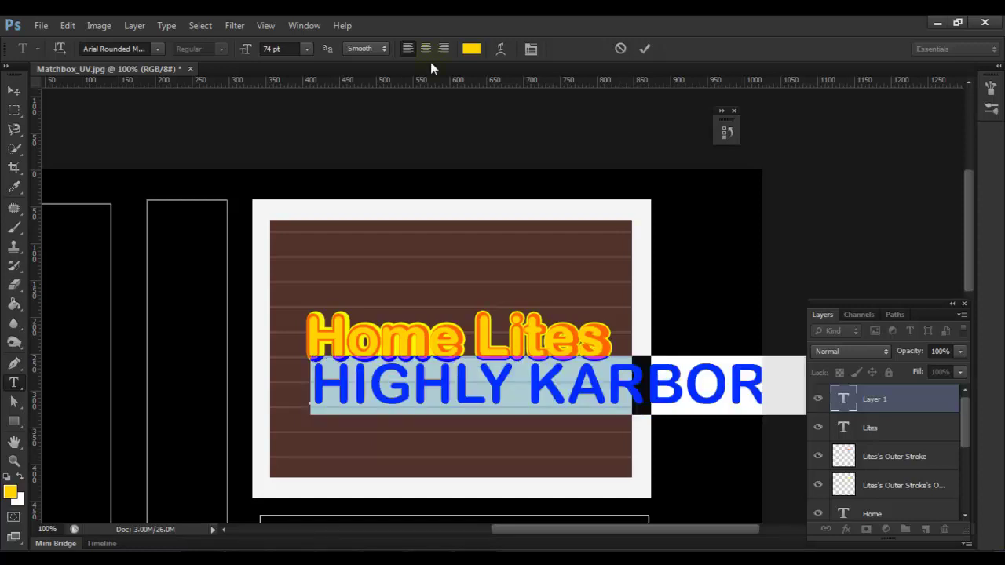
{"action": "left_click", "coordinate": [469, 51]}
{"action": "left_click", "coordinate": [657, 307]}
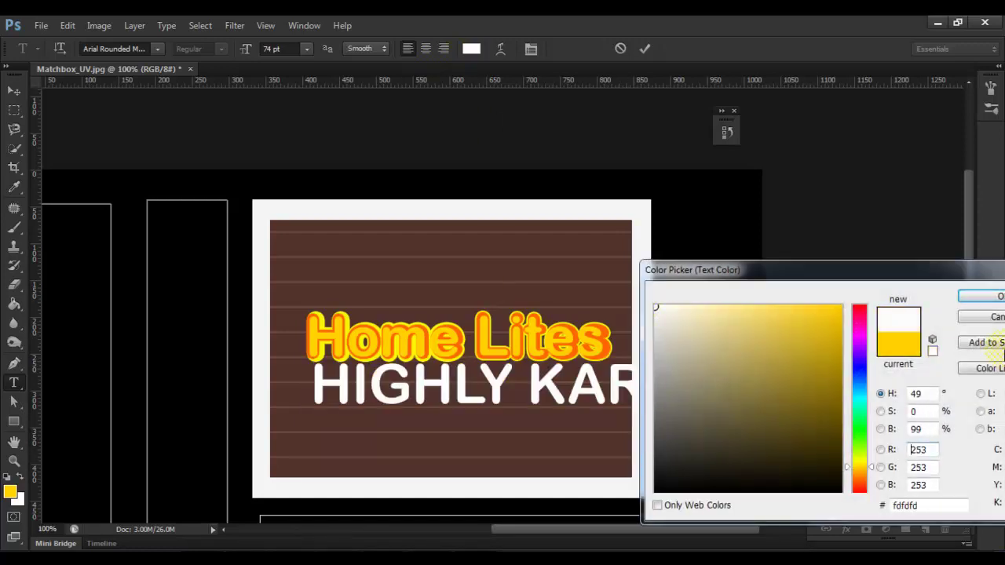
{"action": "left_click", "coordinate": [988, 299]}
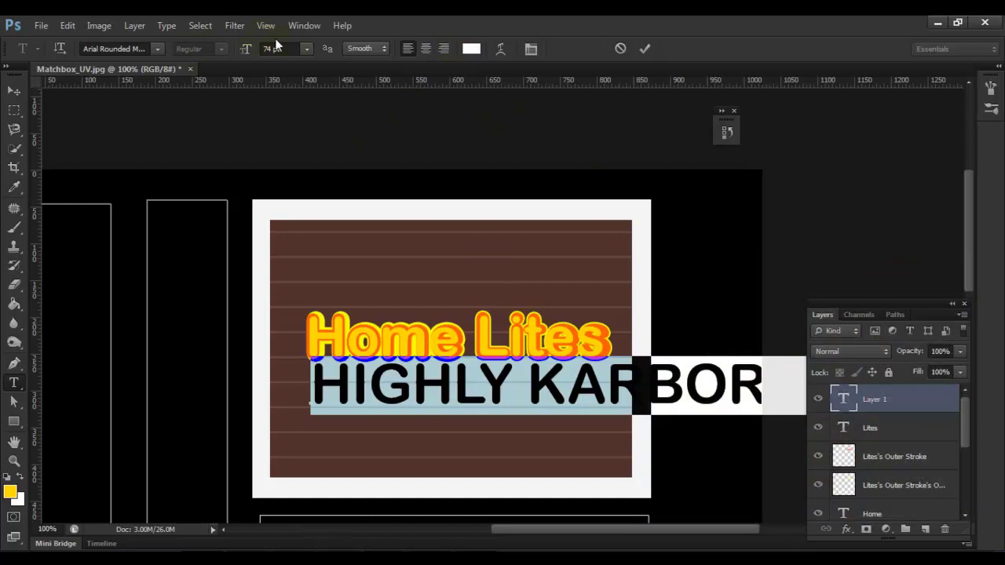
- Reduce the "HIGHLY KARBORISED" text size to 22 pt
{"action": "left_click_drag", "start_coordinate": [245, 52], "coordinate": [245, 58]}
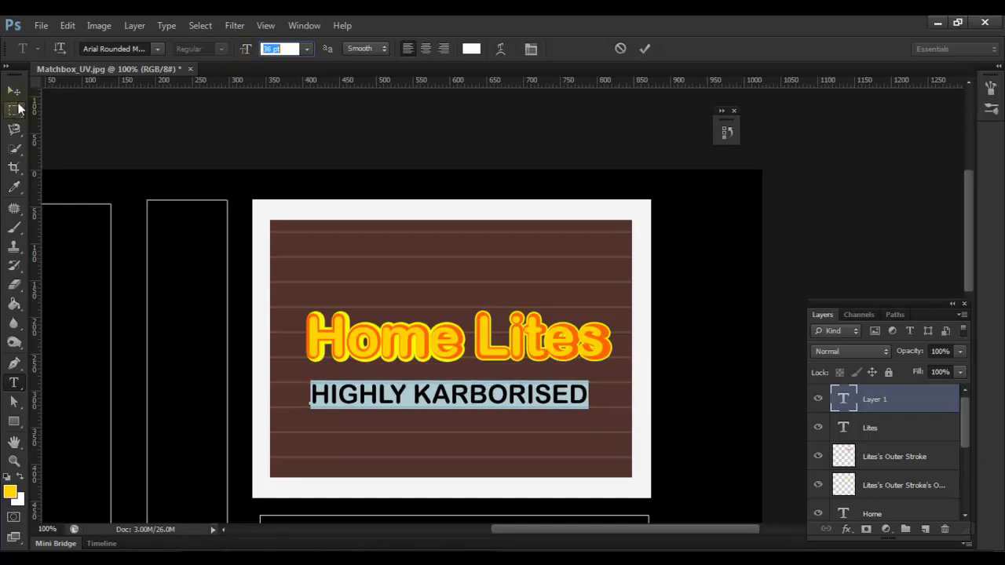
{"action": "key", "text": "Down"}
{"action": "key", "text": "Down"}
{"action": "key", "text": "Down"}
{"action": "key", "text": "Down"}
{"action": "key", "text": "Down"}
{"action": "key", "text": "Down"}
{"action": "key", "text": "Down"}
{"action": "key", "text": "Down"}
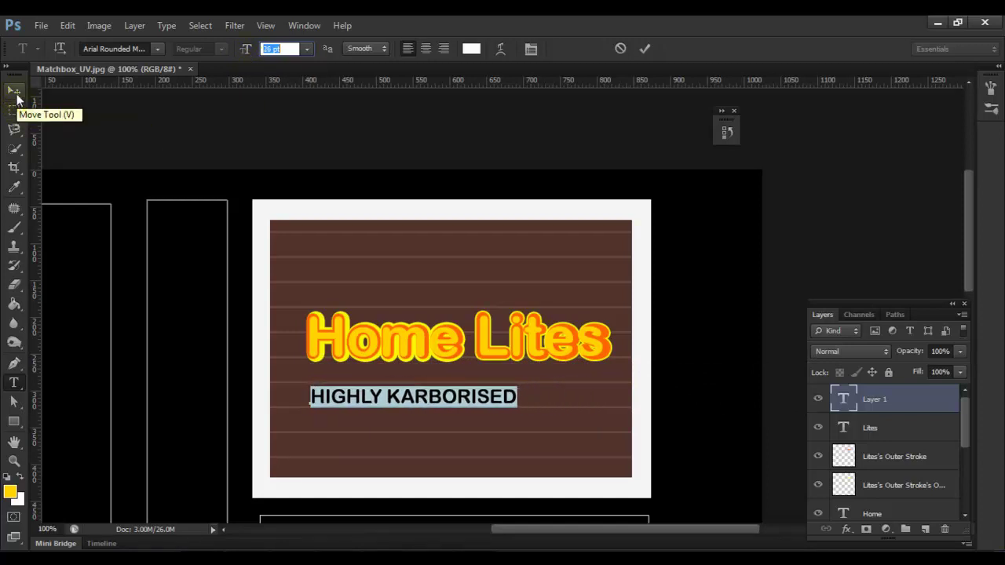
{"action": "key", "text": "Down"}
{"action": "key", "text": "Down"}
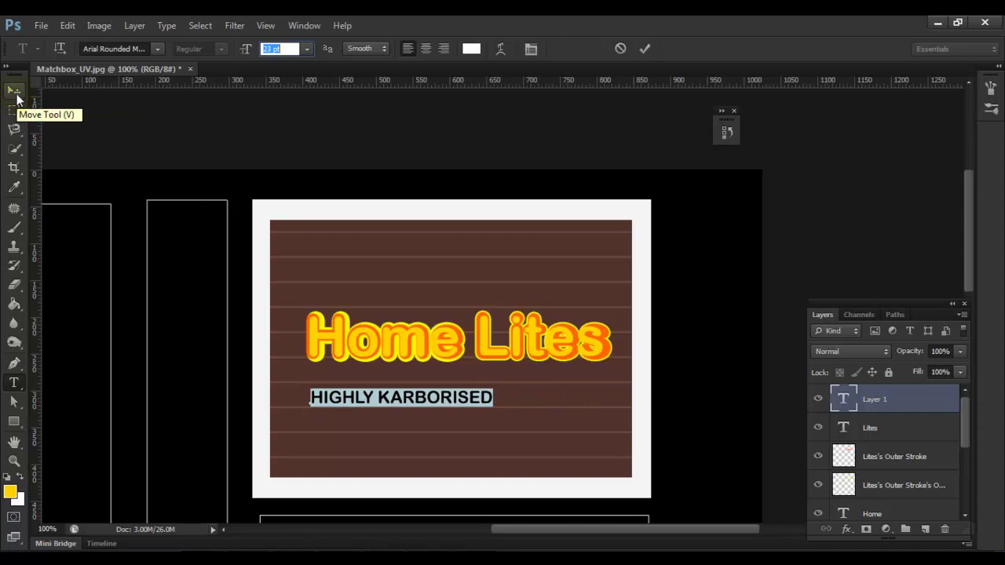
{"action": "key", "text": "Down"}
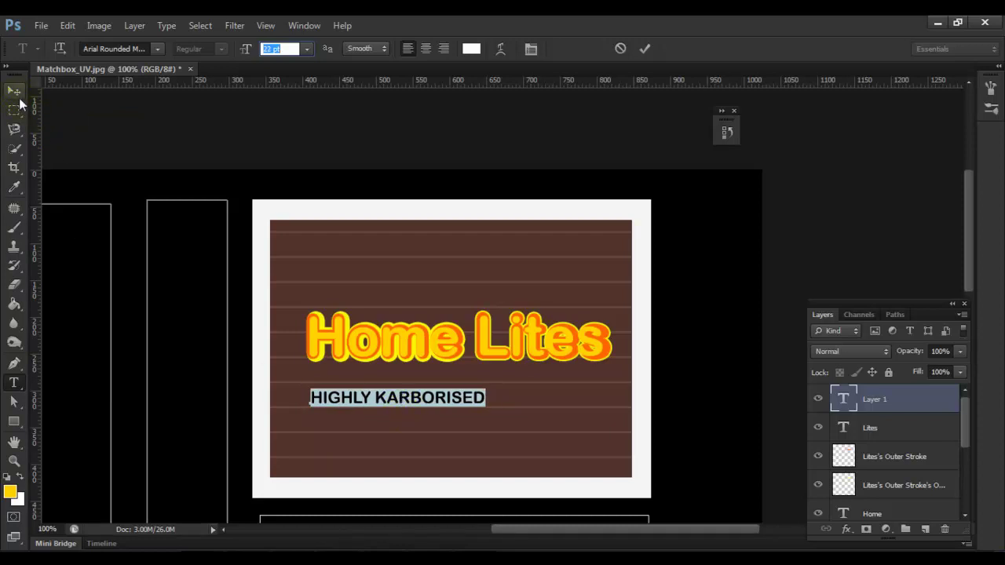
- Move the "HIGHLY KARBORISED" tagline up and right so it sits centred just beneath the "Home Lites" lettering
{"action": "left_click", "coordinate": [15, 92]}
{"action": "left_click_drag", "start_coordinate": [397, 405], "coordinate": [446, 391]}
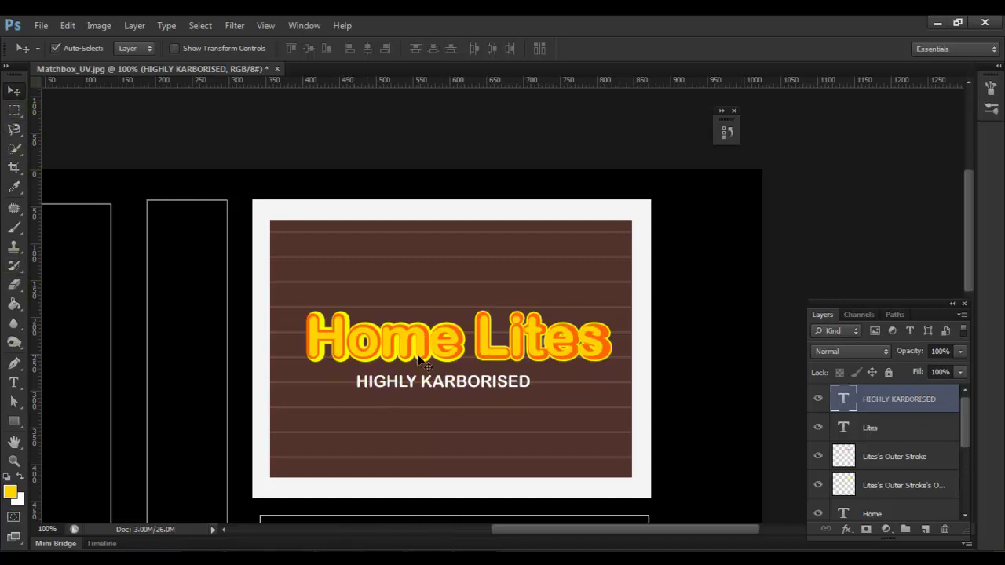
{"action": "left_click_drag", "start_coordinate": [411, 386], "coordinate": [421, 387]}
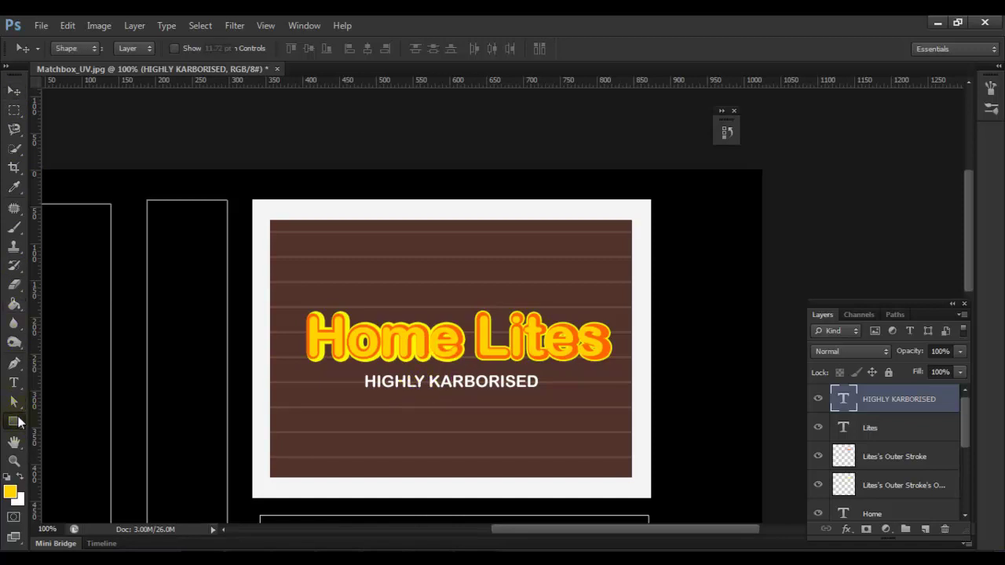
- Draw a small square path with the Rectangle tool above "Home", centred at about X 541, Y 122.5 px, and start free-transforming it
{"action": "left_click", "coordinate": [14, 421]}
{"action": "left_click", "coordinate": [75, 418]}
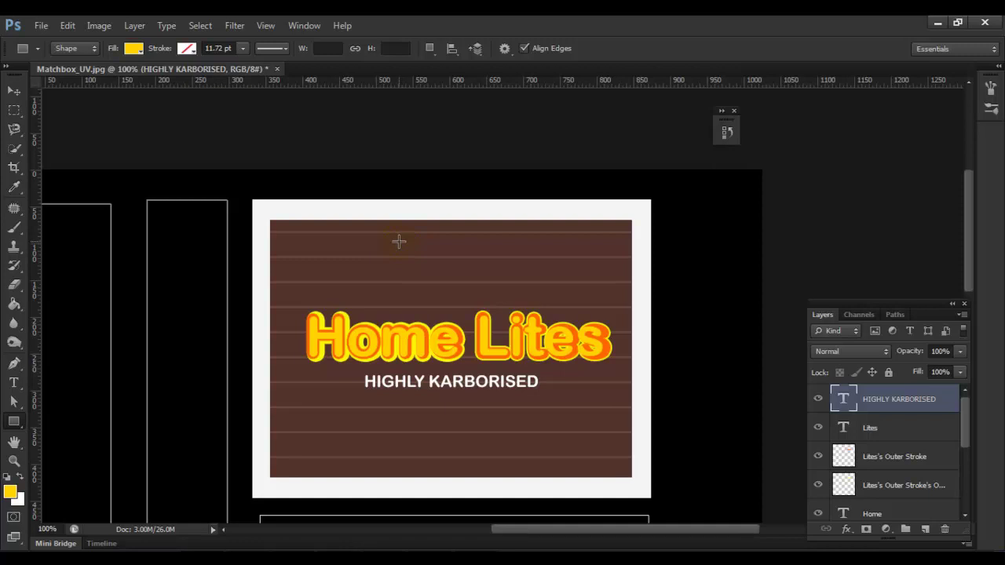
{"action": "left_click", "coordinate": [74, 48]}
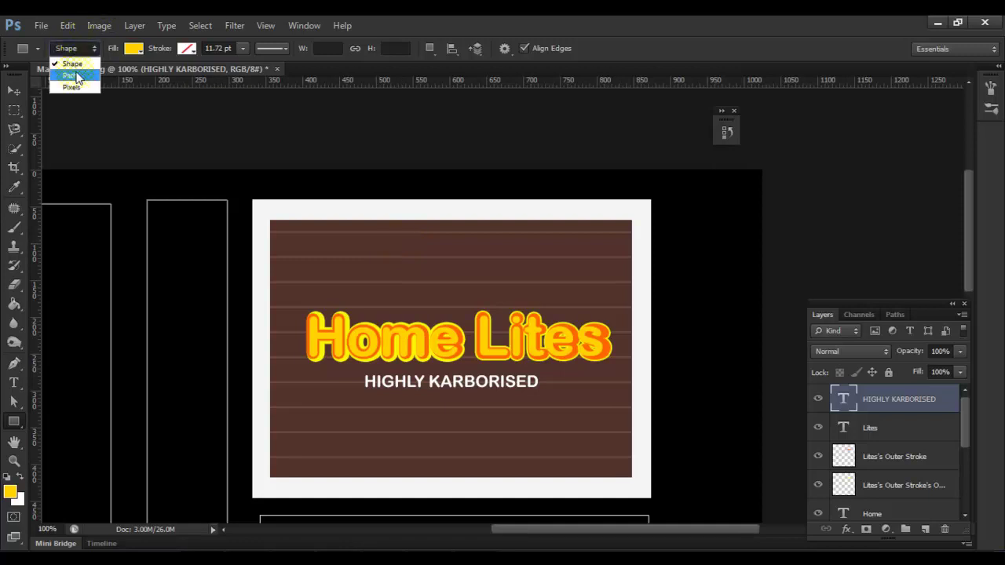
{"action": "left_click", "coordinate": [70, 74]}
{"action": "left_click_drag", "start_coordinate": [384, 240], "coordinate": [428, 281]}
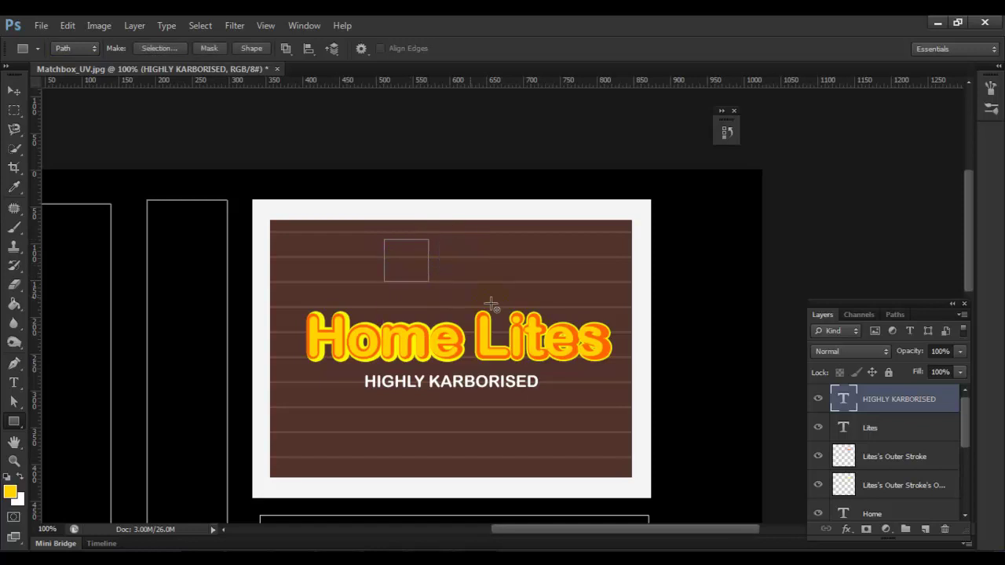
{"action": "key", "text": "ctrl+t"}
{"action": "mouse_move", "coordinate": [468, 314]}
{"action": "left_mouse_down"}
{"action": "mouse_move", "coordinate": [468, 259]}
{"action": "mouse_move", "coordinate": [465, 311]}
{"action": "left_mouse_up"}
{"action": "right_click", "coordinate": [407, 261]}
{"action": "left_click", "coordinate": [451, 445]}
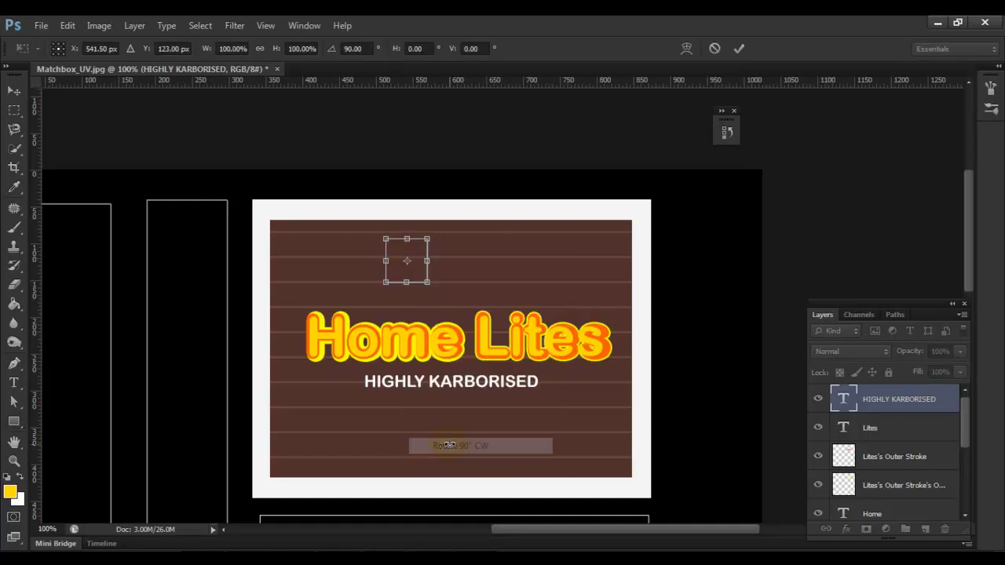
{"action": "right_click", "coordinate": [414, 251]}
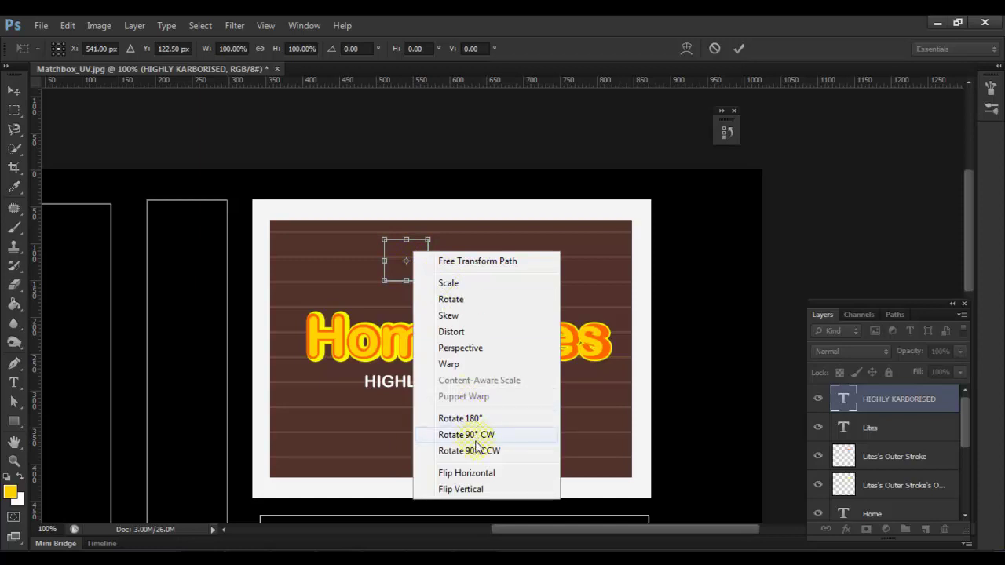
{"action": "left_click", "coordinate": [406, 261]}
- Rotate the square path by about -47° and pull its two side corners outward to form a wide diamond
{"action": "left_click_drag", "start_coordinate": [440, 287], "coordinate": [451, 262]}
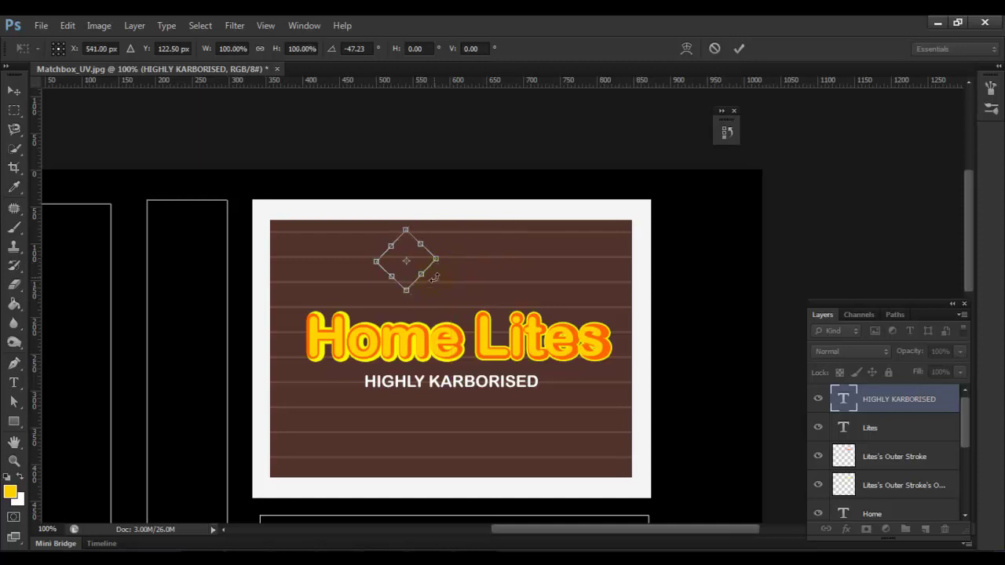
{"action": "left_click_drag", "start_coordinate": [438, 262], "coordinate": [452, 258], "text": "ctrl"}
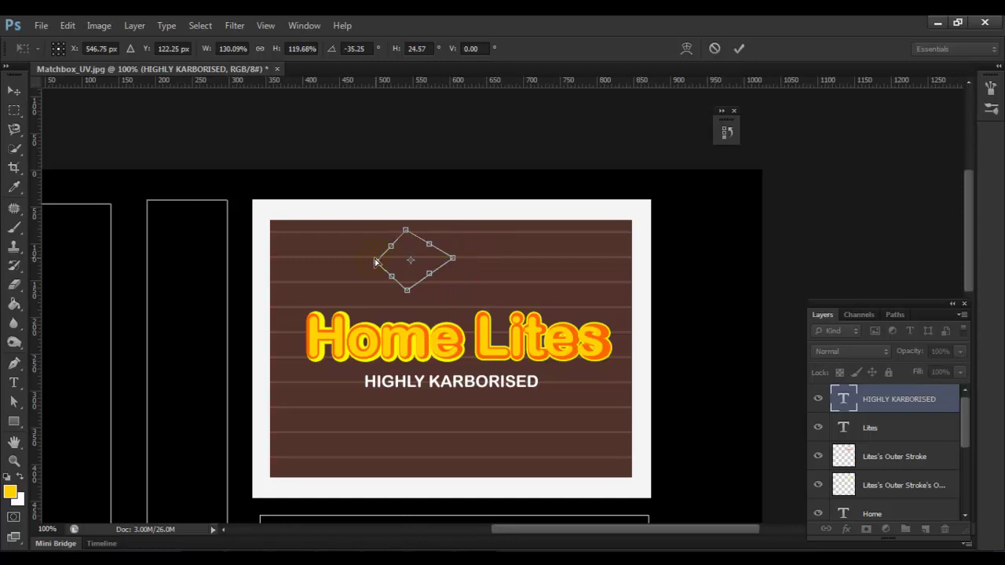
{"action": "left_click_drag", "start_coordinate": [378, 265], "coordinate": [356, 261], "text": "ctrl"}
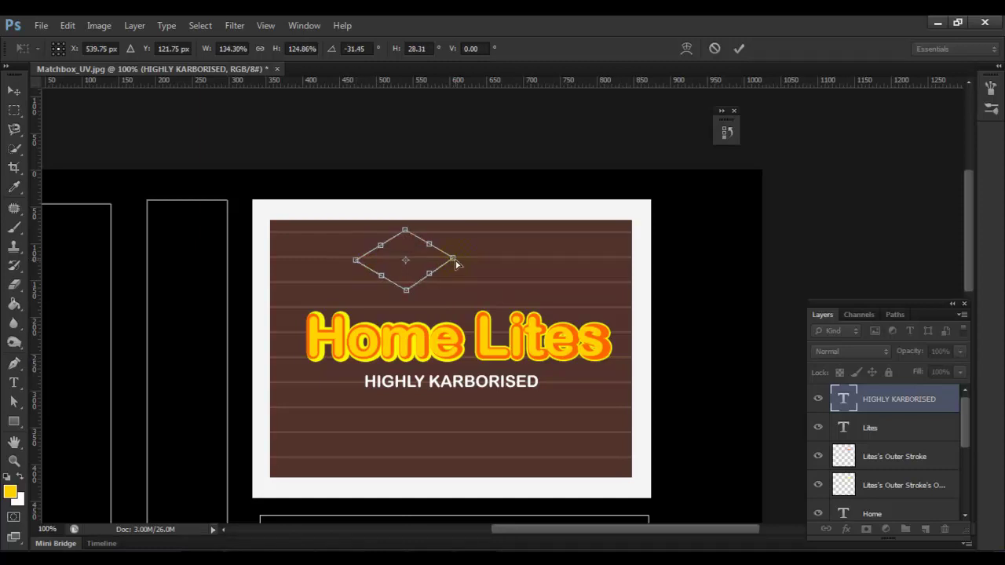
{"action": "left_click_drag", "start_coordinate": [455, 262], "coordinate": [460, 264], "text": "ctrl"}
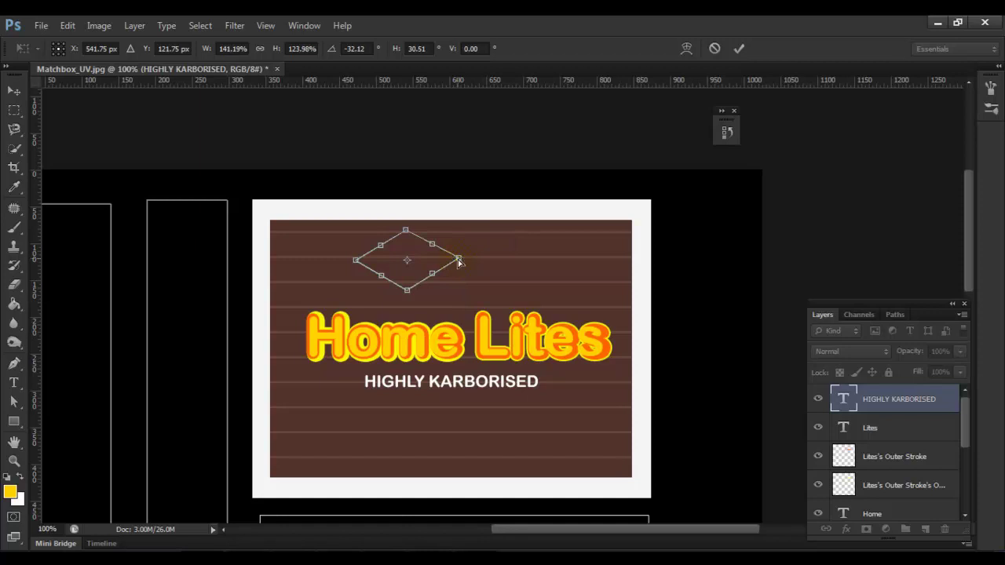
{"action": "key", "text": "Return"}
- Convert the diamond path to a selection and fill it with the yellow foreground colour on a new layer named "logo"
{"action": "key", "text": "ctrl+Return"}
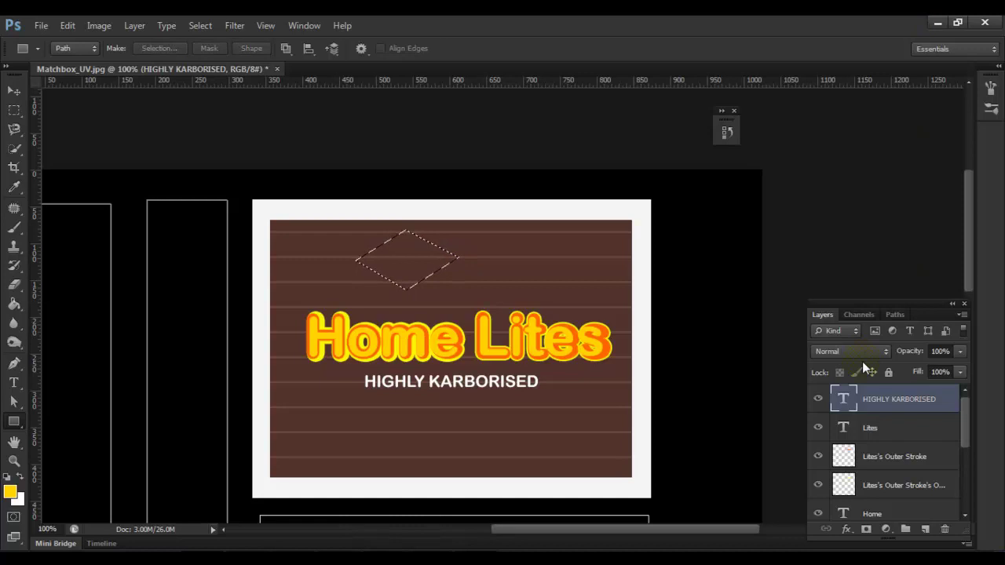
{"action": "left_click", "coordinate": [925, 530]}
{"action": "double_click", "coordinate": [875, 400]}
{"action": "key", "text": "BackSpace"}
{"action": "type", "text": "logo"}
{"action": "key", "text": "Return"}
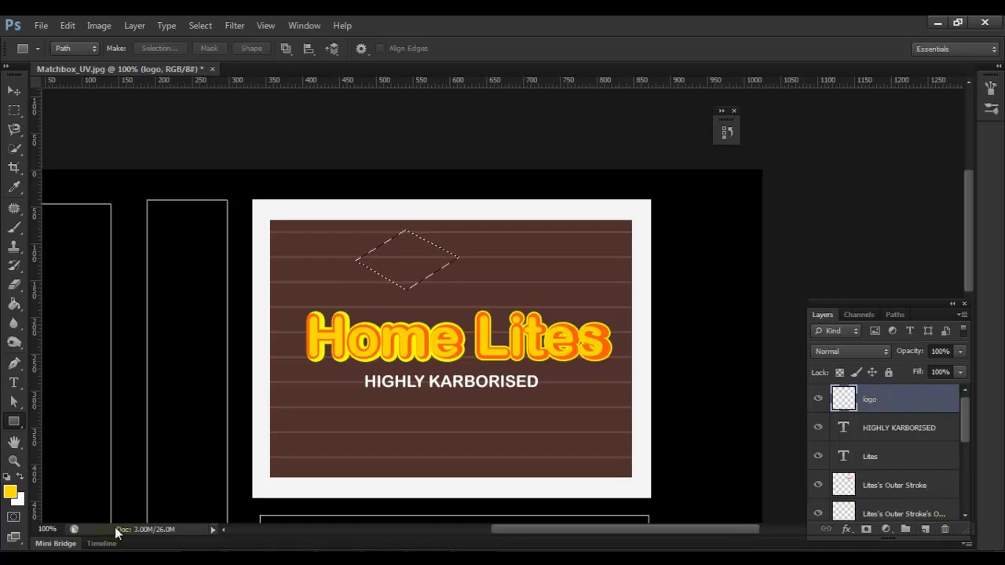
{"action": "key", "text": "alt+BackSpace"}
{"action": "key", "text": "ctrl+d"}
- Add a 3 px black outside stroke to the yellow diamond on the "logo" layer
{"action": "double_click", "coordinate": [900, 412]}
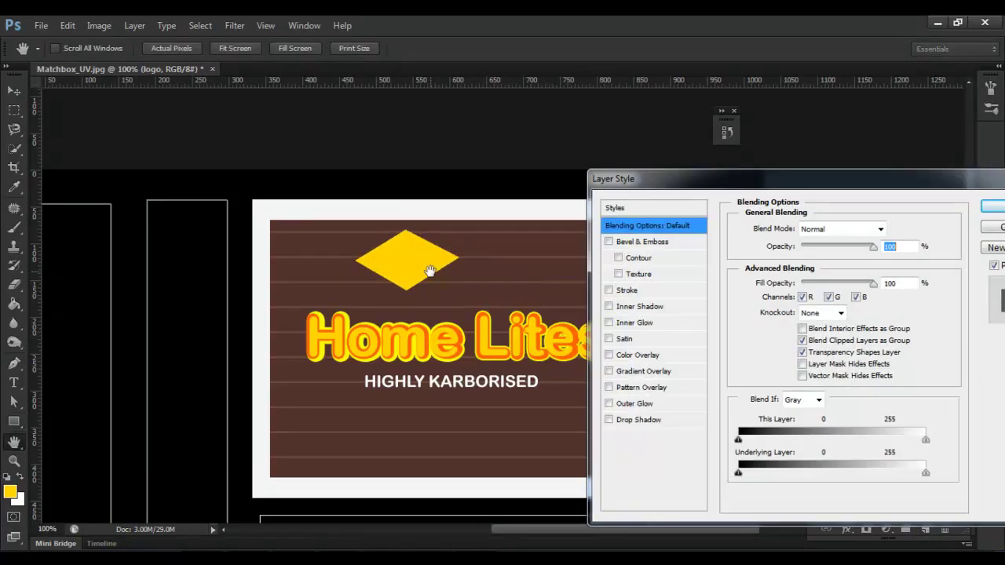
{"action": "left_click", "coordinate": [610, 290]}
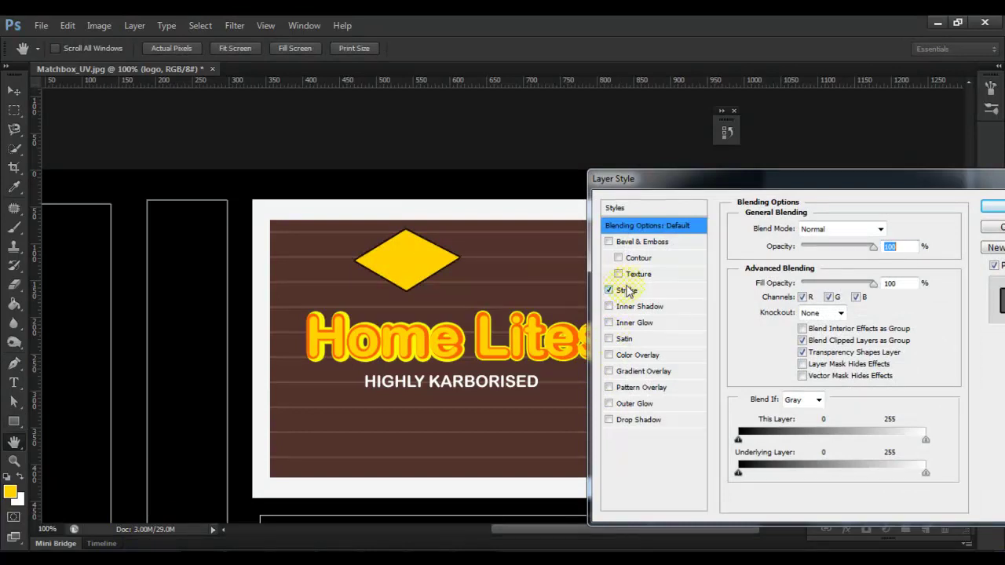
{"action": "left_click", "coordinate": [644, 291]}
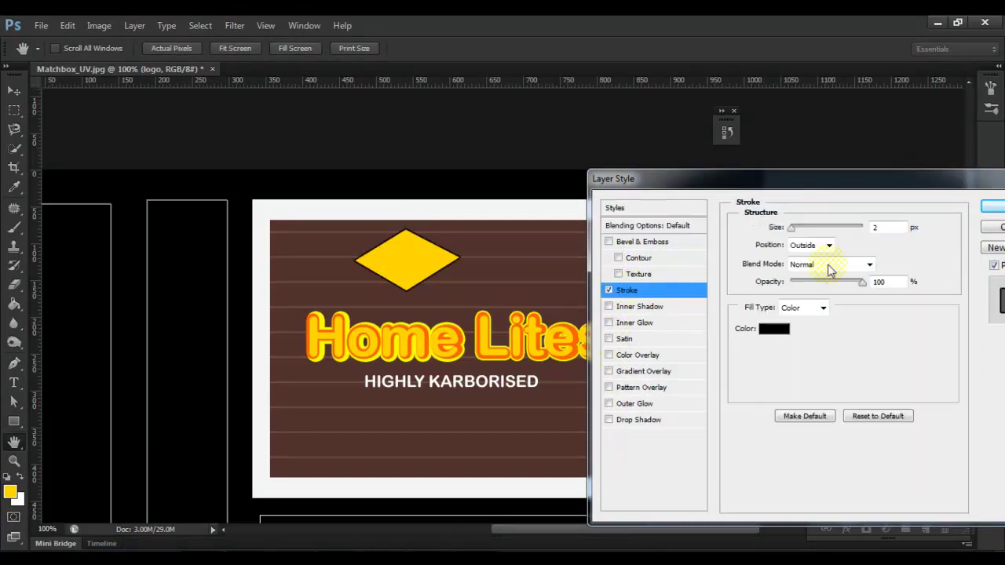
{"action": "type", "text": "3"}
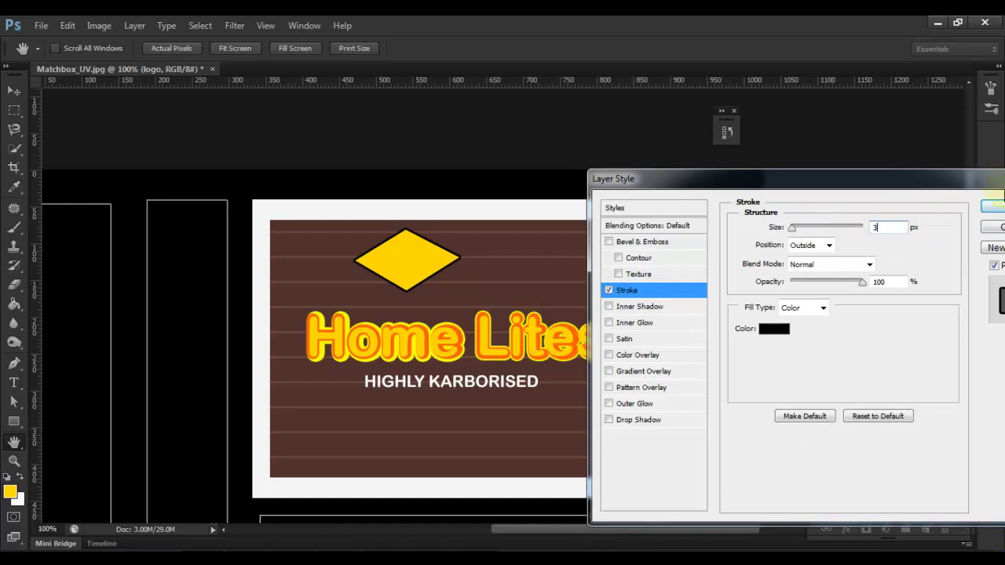
{"action": "left_click", "coordinate": [991, 205]}
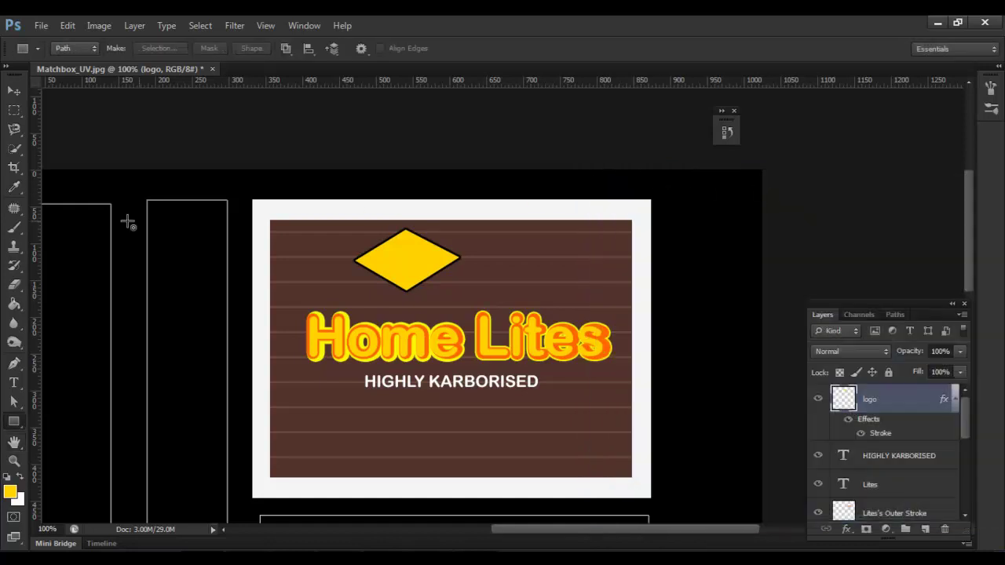
- Add the black 22 pt text "WIMCO" inside the yellow diamond
{"action": "left_click", "coordinate": [14, 91]}
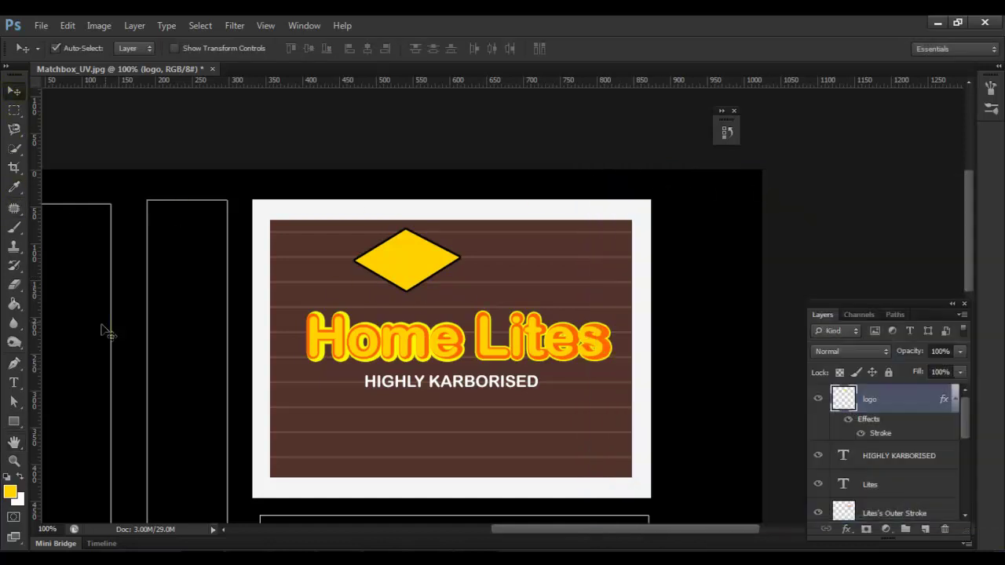
{"action": "left_click", "coordinate": [24, 384]}
{"action": "key", "text": "d"}
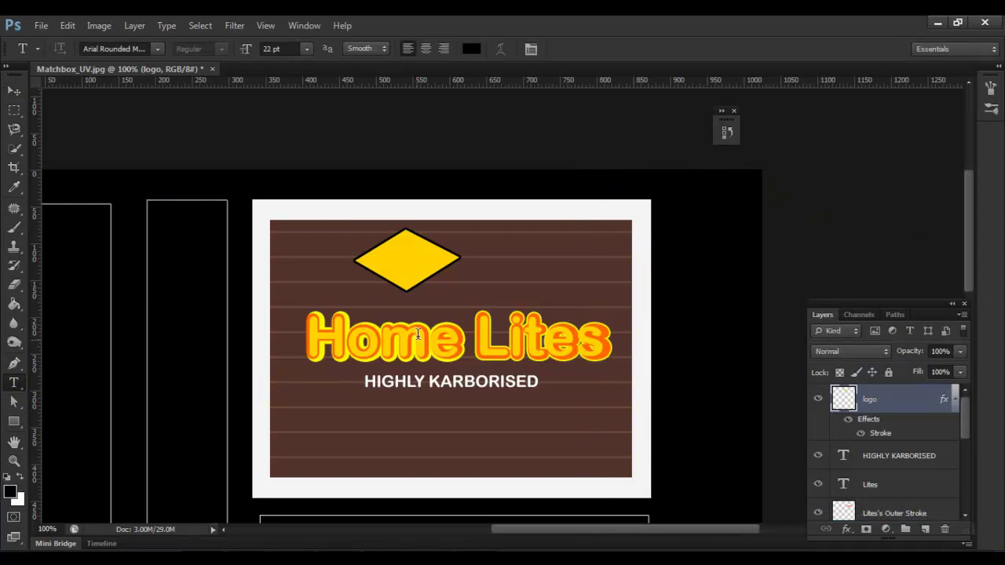
{"action": "left_click", "coordinate": [380, 261]}
{"action": "type", "text": "WIMCO"}
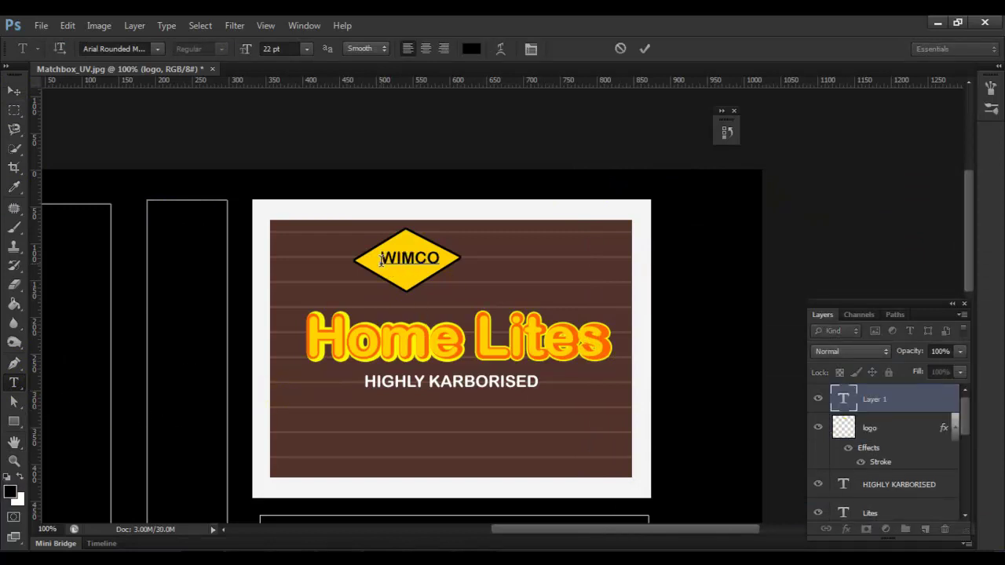
- Enlarge the "WIMCO" text slightly and centre it within the diamond
{"action": "left_click", "coordinate": [14, 90]}
{"action": "left_click_drag", "start_coordinate": [413, 261], "coordinate": [447, 245]}
{"action": "key", "text": "ctrl+t"}
{"action": "key", "text": "Return"}
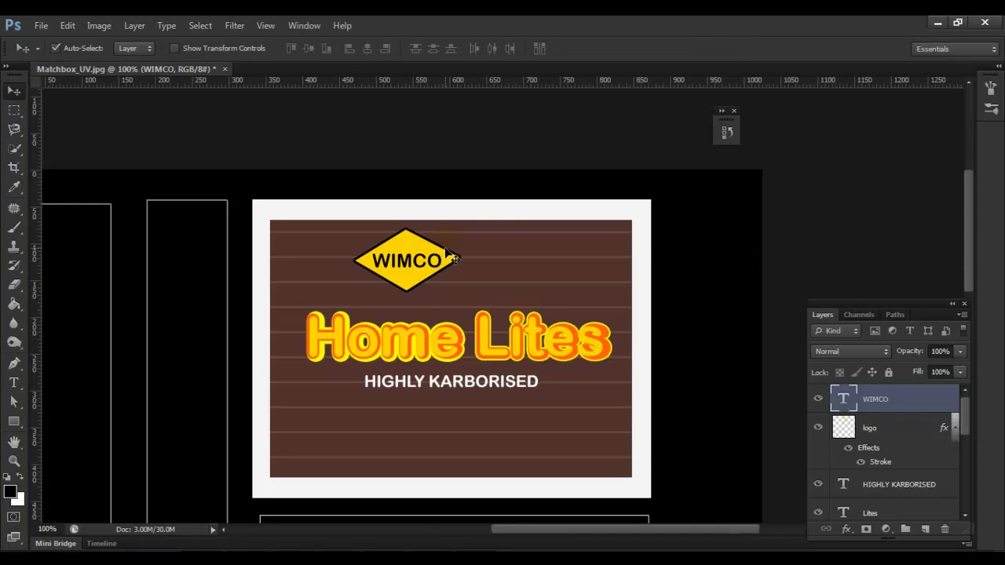
- Link the "WIMCO" and "logo" layers and move the diamond logo left above the "H" of "Home"
{"action": "left_click", "coordinate": [890, 435], "text": "shift"}
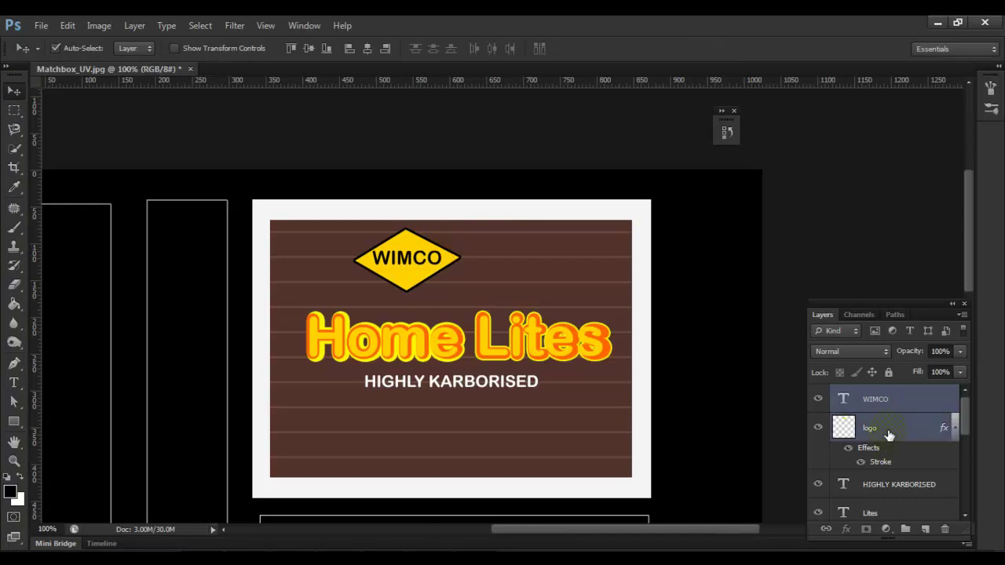
{"action": "left_click", "coordinate": [826, 530]}
{"action": "left_click_drag", "start_coordinate": [404, 269], "coordinate": [341, 273]}
- Scale the linked diamond logo down proportionally and nudge it up and left toward the brown panel's upper-left corner
{"action": "key", "text": "ctrl+t"}
{"action": "left_click_drag", "start_coordinate": [398, 232], "coordinate": [386, 236], "text": "alt+shift"}
{"action": "key", "text": "Return"}
{"action": "key", "text": "Up"}
{"action": "key", "text": "Up"}
{"action": "key", "text": "Up"}
{"action": "key", "text": "Up"}
{"action": "key", "text": "Up"}
{"action": "key", "text": "Up"}
{"action": "key", "text": "Up"}
{"action": "key", "text": "Up"}
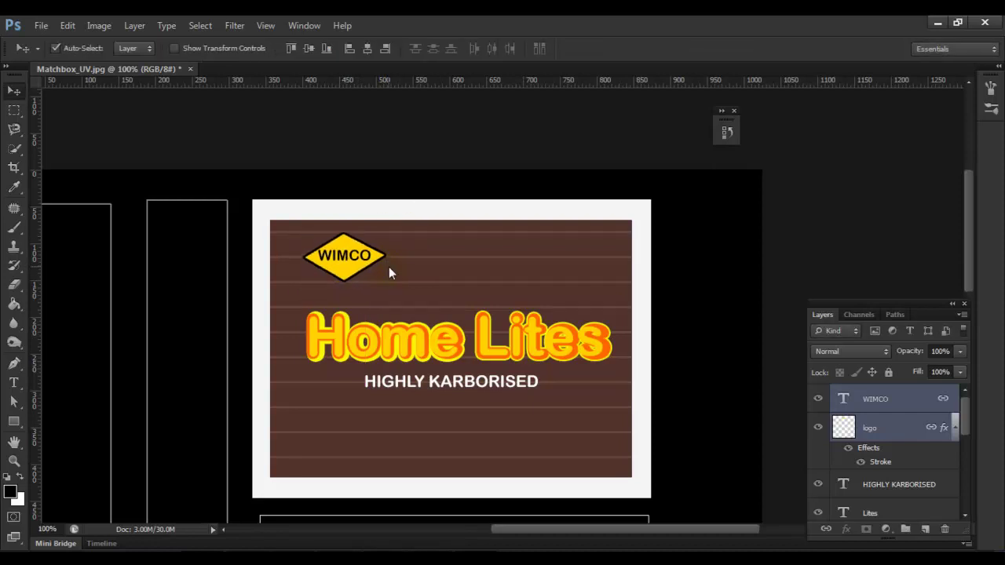
{"action": "key", "text": "Left"}
{"action": "key", "text": "Left"}
{"action": "key", "text": "Left"}
{"action": "key", "text": "Left"}
{"action": "key", "text": "Left"}
{"action": "key", "text": "Left"}
{"action": "key", "text": "Left"}
{"action": "key", "text": "Left"}
{"action": "key", "text": "Left"}
{"action": "key", "text": "Left"}
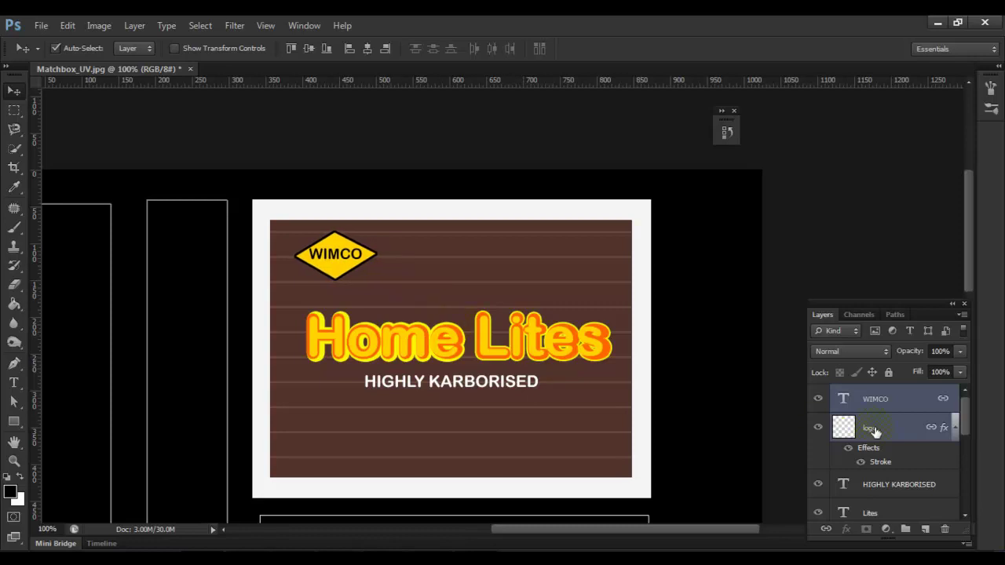
- Link the tagline with all "Home Lites" text and outline layers, scale them to about 110% and rotate them to about -23°
{"action": "left_click", "coordinate": [903, 479]}
{"action": "scroll", "coordinate": [899, 482], "scroll_direction": "down", "scroll_amount": 4}
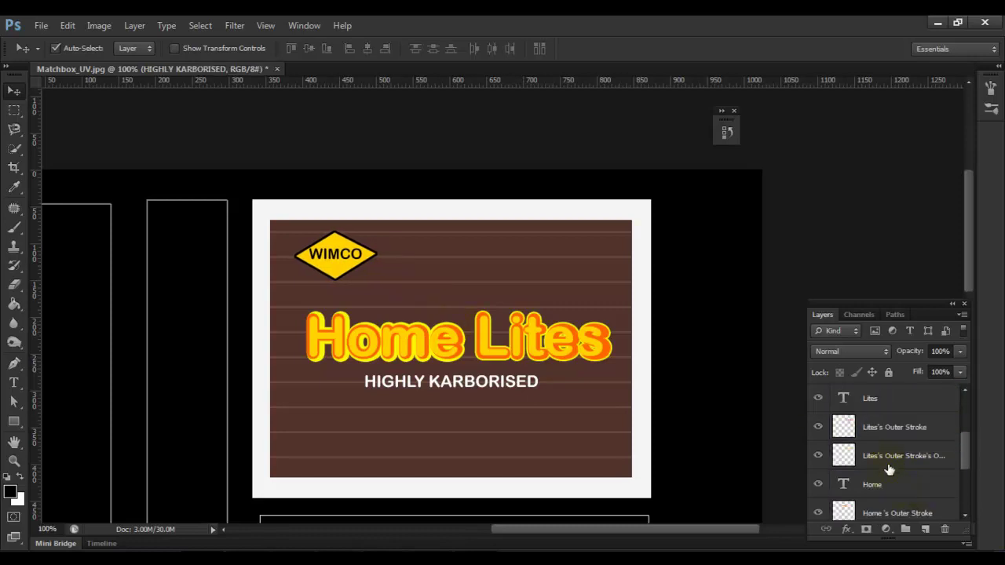
{"action": "left_click", "coordinate": [887, 406]}
{"action": "key", "text": "ctrl+t"}
{"action": "left_click_drag", "start_coordinate": [633, 300], "coordinate": [601, 247]}
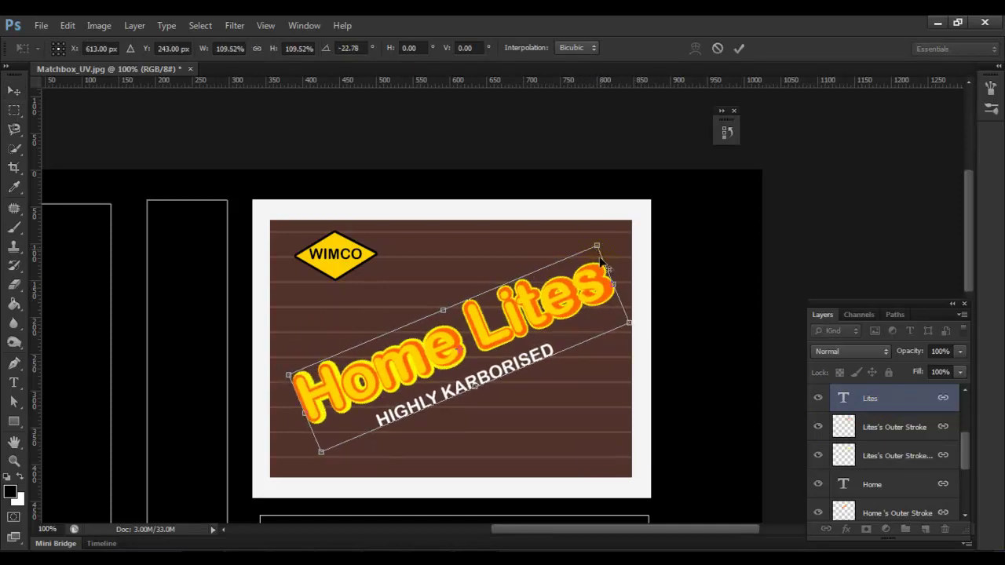
{"action": "key", "text": "Return"}
- Group all layers from "WIMCO" down to "Matchbox_top" and name the group "Top"
{"action": "left_click_drag", "start_coordinate": [595, 432], "coordinate": [595, 377]}
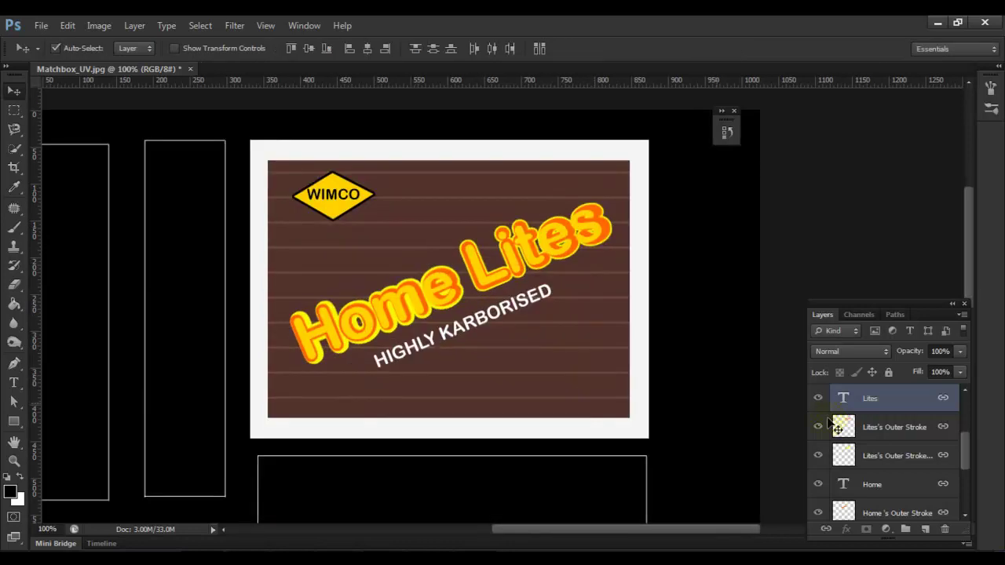
{"action": "key", "text": "shift+alt+bracketright"}
{"action": "left_click", "coordinate": [904, 410]}
{"action": "scroll", "coordinate": [879, 440], "scroll_direction": "down", "scroll_amount": 6}
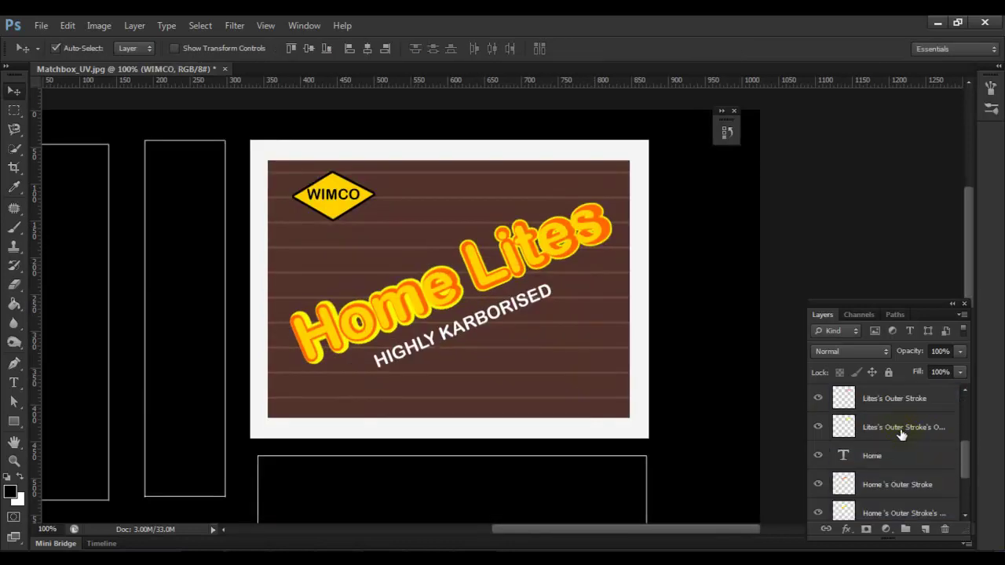
{"action": "left_click", "coordinate": [890, 477], "text": "shift"}
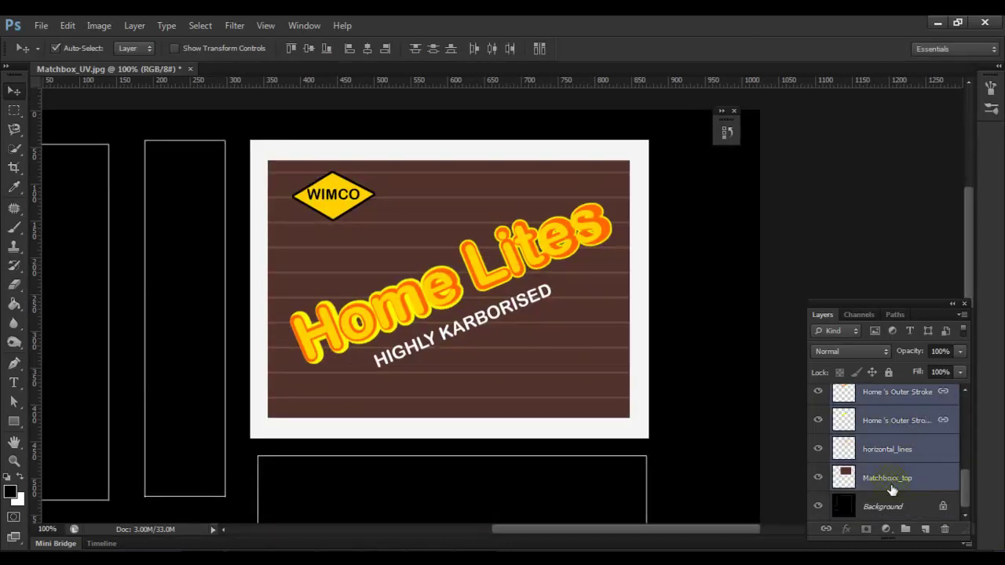
{"action": "key", "text": "ctrl+g"}
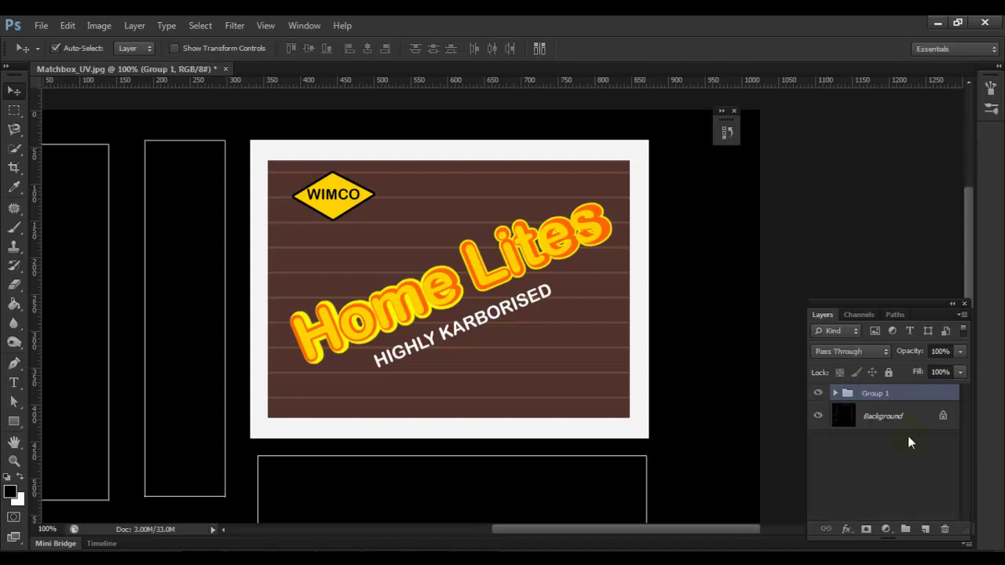
{"action": "double_click", "coordinate": [875, 393]}
{"action": "type", "text": "Top"}
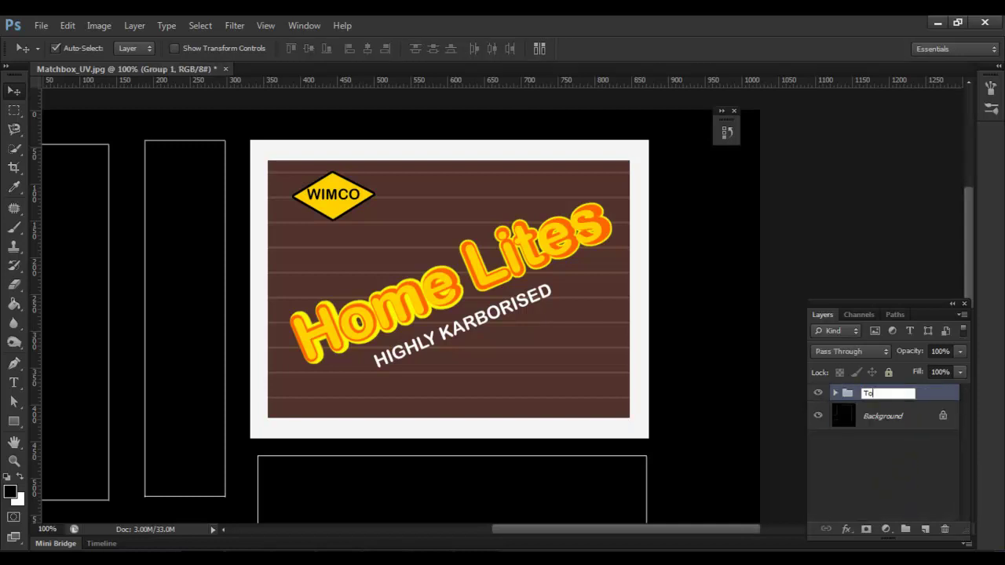
{"action": "key", "text": "Return"}
- Duplicate the "Top" group
{"action": "left_click_drag", "start_coordinate": [565, 322], "coordinate": [573, 236]}
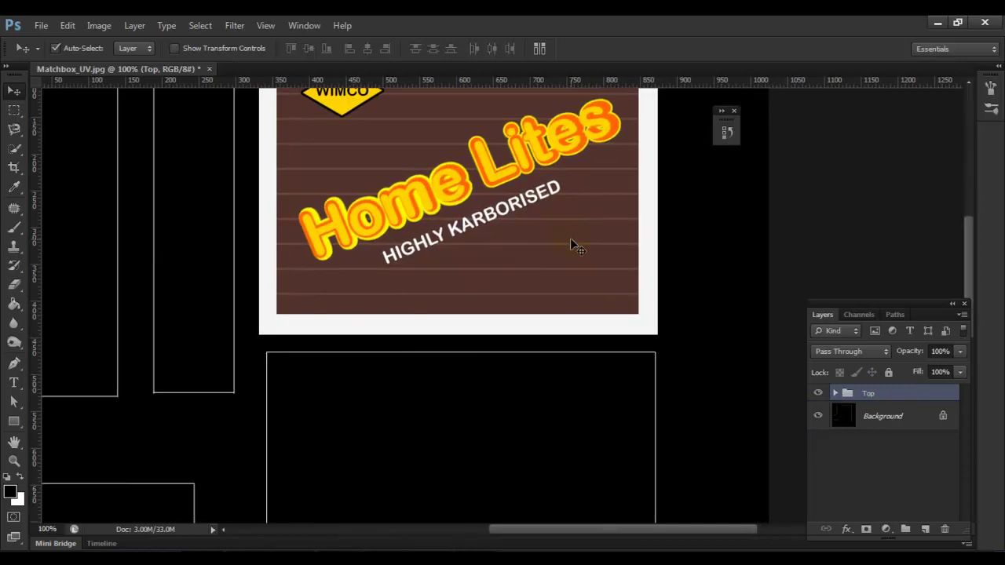
{"action": "key", "text": "ctrl+j"}
{"action": "left_click_drag", "start_coordinate": [539, 214], "coordinate": [539, 459]}
{"action": "key", "text": "ctrl+z"}
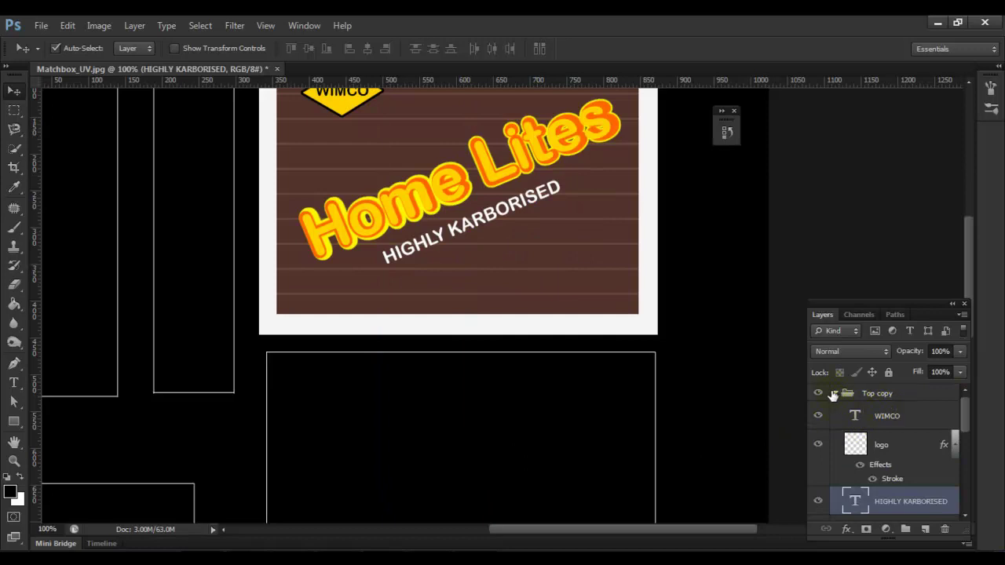
{"action": "left_click", "coordinate": [846, 398]}
{"action": "left_click", "coordinate": [835, 393]}
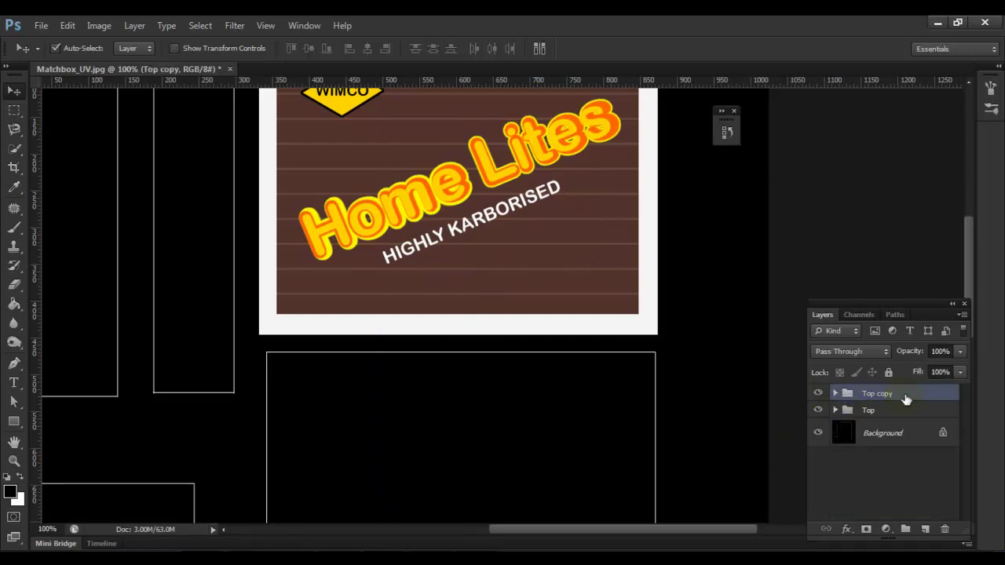
{"action": "left_click_drag", "start_coordinate": [477, 189], "coordinate": [477, 327]}
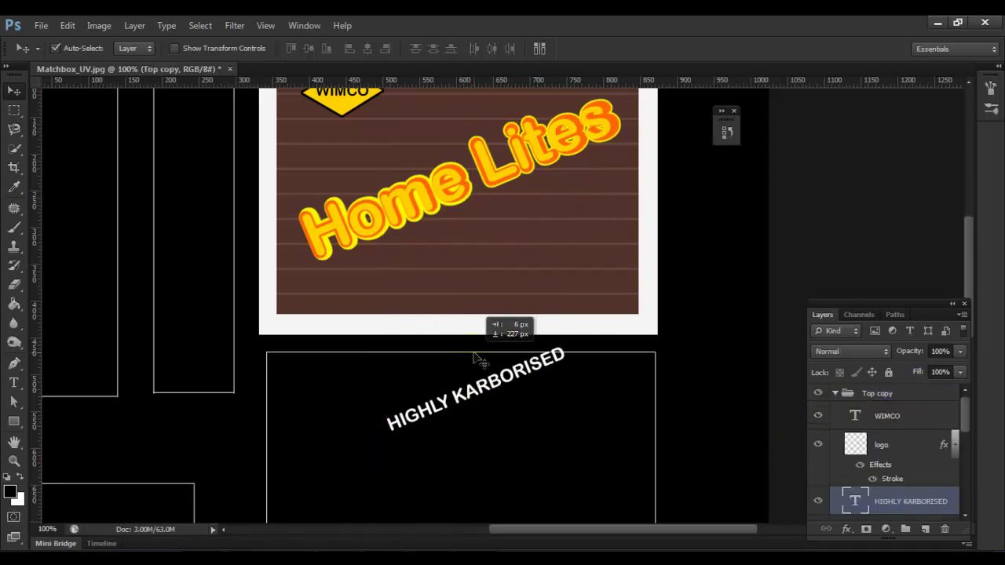
{"action": "key", "text": "ctrl+z"}
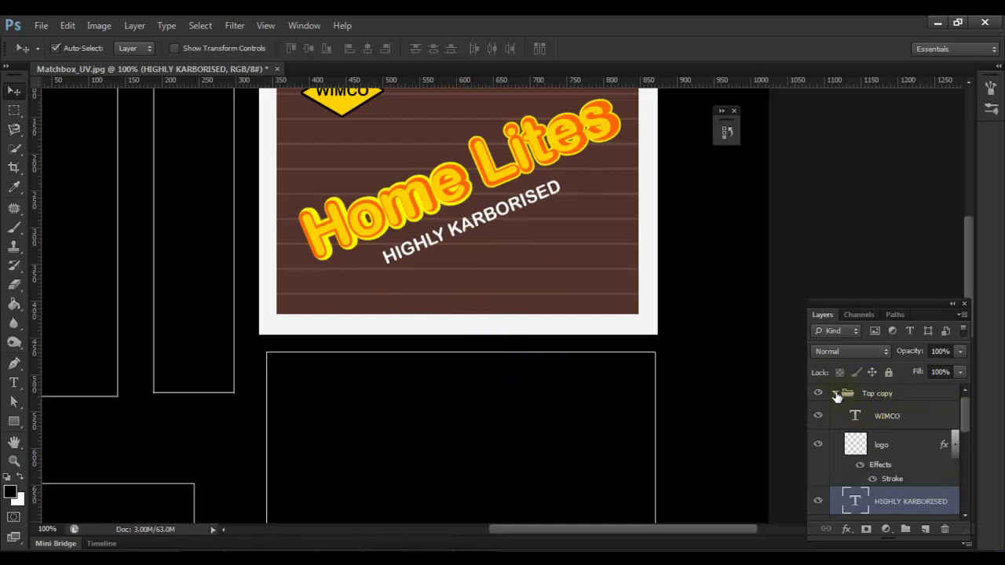
- Turn off Auto-Select and move the whole "Top copy" group down onto the empty UV rectangle below the top face
{"action": "left_click", "coordinate": [836, 394]}
{"action": "left_click", "coordinate": [55, 48]}
{"action": "left_click_drag", "start_coordinate": [531, 305], "coordinate": [548, 461]}
- Lower the copied group's fill to about 77% to centre it over the UV outline, and restore the fill to 100%
{"action": "left_click", "coordinate": [961, 372]}
{"action": "left_click_drag", "start_coordinate": [945, 388], "coordinate": [943, 388]}
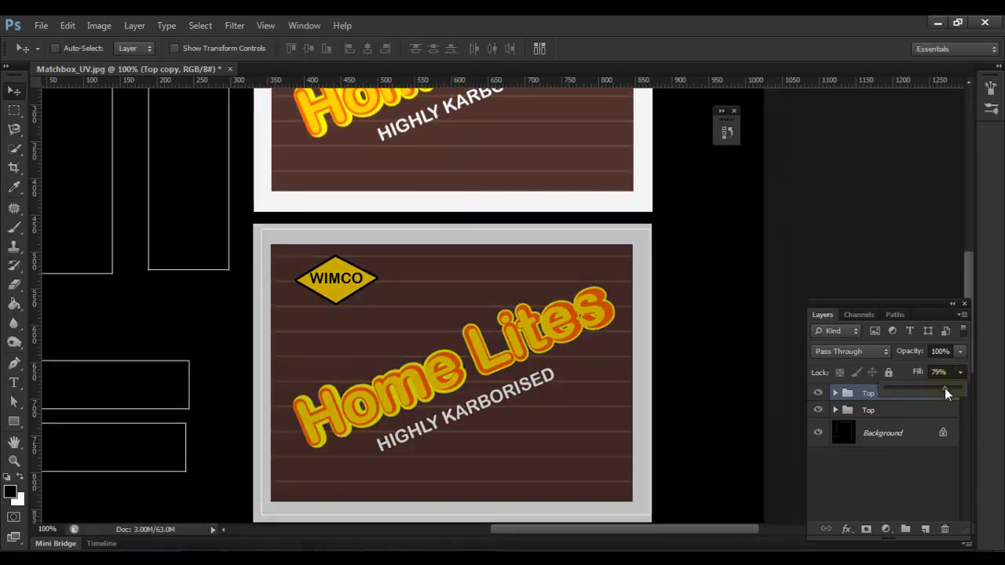
{"action": "key", "text": "Right"}
{"action": "key", "text": "Down"}
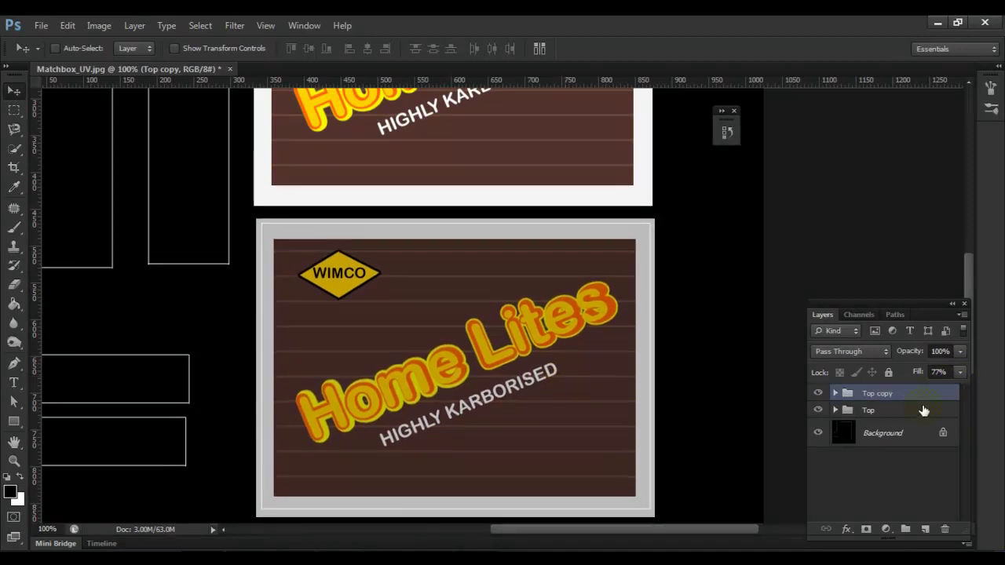
{"action": "left_click", "coordinate": [960, 372]}
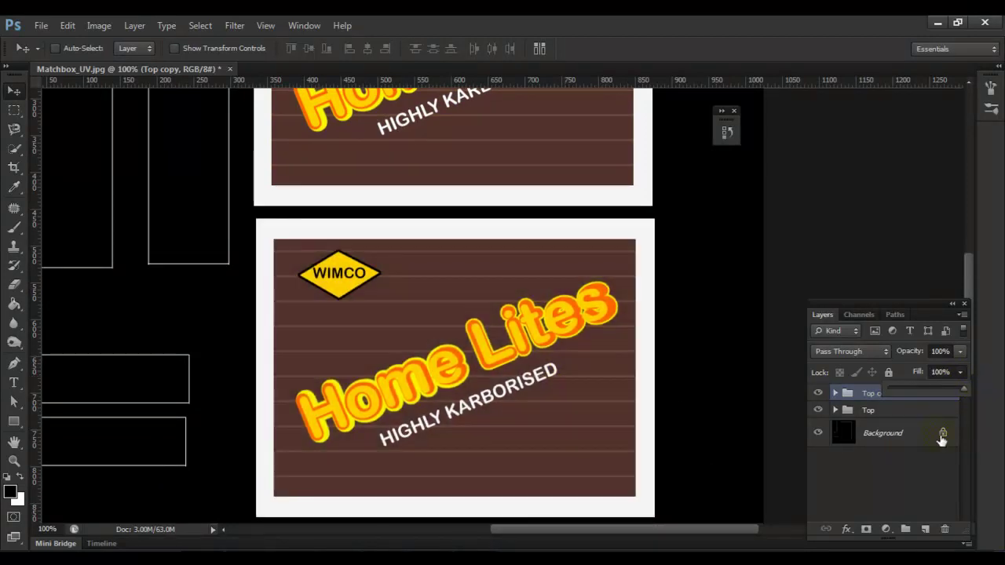
{"action": "left_click", "coordinate": [893, 471]}
- Rename the "Top copy" group as "bottom"
{"action": "double_click", "coordinate": [879, 394]}
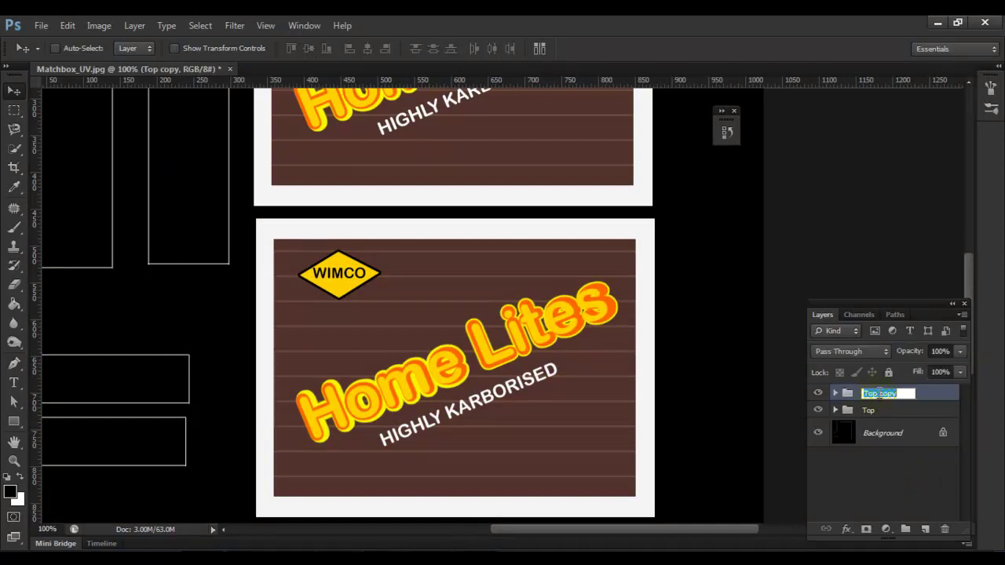
{"action": "type", "text": "bottom"}
{"action": "key", "text": "Return"}
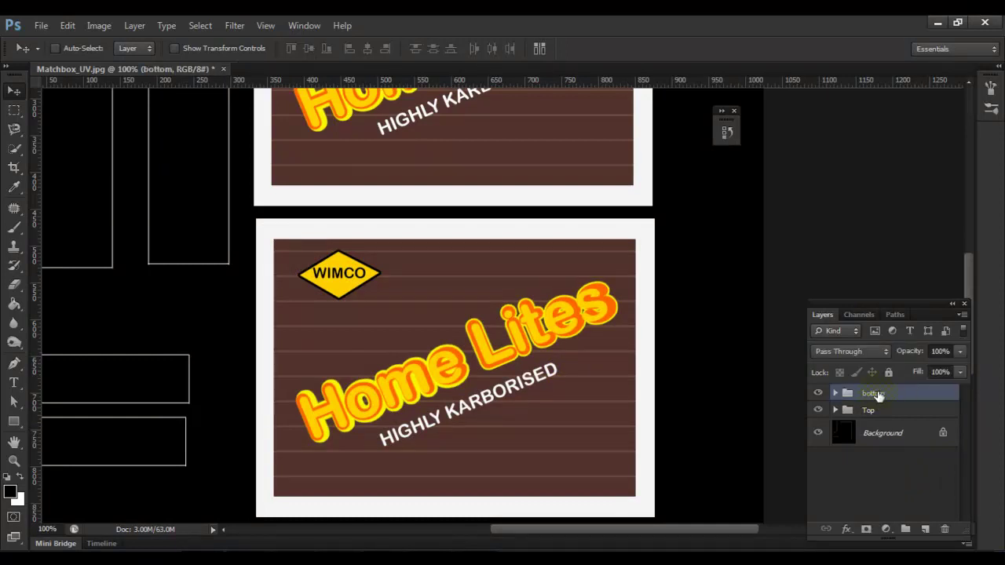
- On a new layer named "side01", fill a rectangle slightly larger than the leftmost tall UV strip with white
{"action": "left_click_drag", "start_coordinate": [431, 309], "coordinate": [592, 498]}
{"action": "left_click_drag", "start_coordinate": [454, 256], "coordinate": [460, 277]}
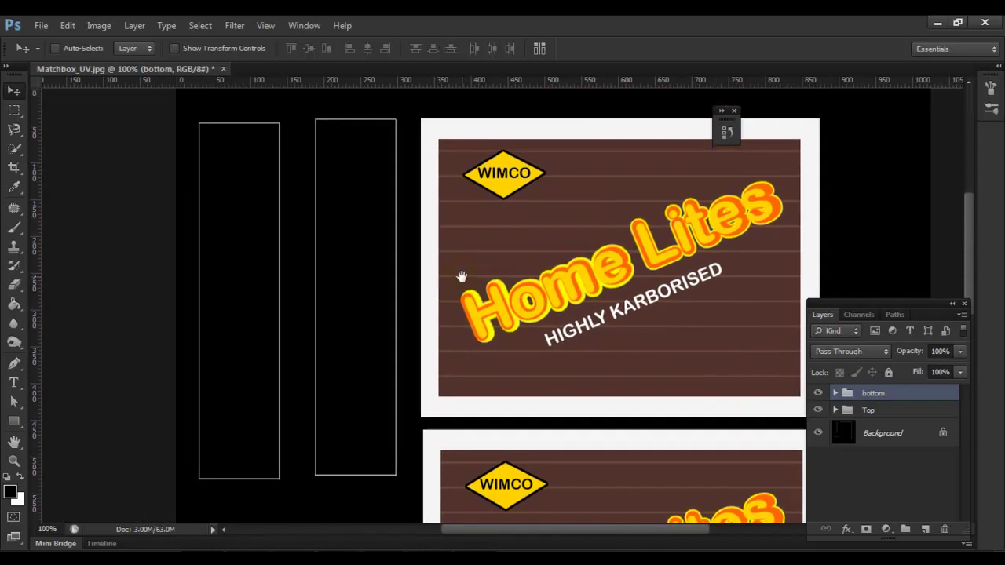
{"action": "left_click", "coordinate": [924, 530]}
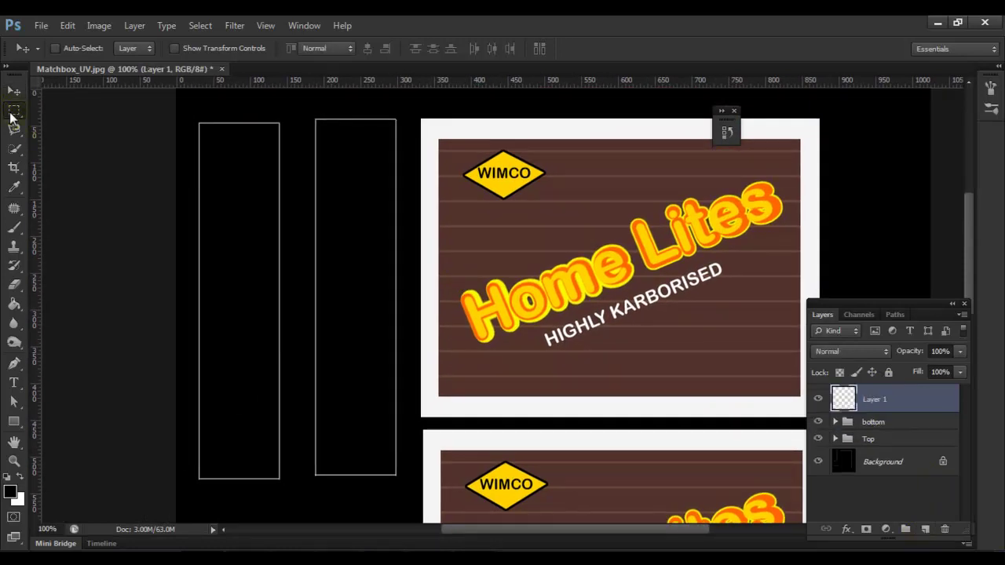
{"action": "left_click", "coordinate": [14, 110]}
{"action": "left_click_drag", "start_coordinate": [191, 118], "coordinate": [284, 487]}
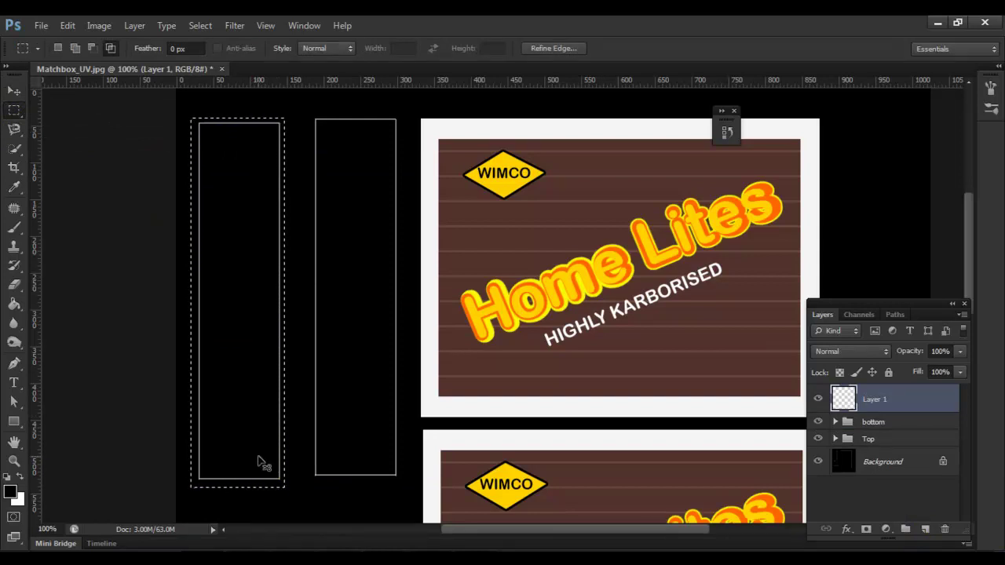
{"action": "key", "text": "ctrl+BackSpace"}
{"action": "key", "text": "ctrl+d"}
{"action": "double_click", "coordinate": [875, 400]}
{"action": "type", "text": "side01"}
{"action": "key", "text": "Return"}
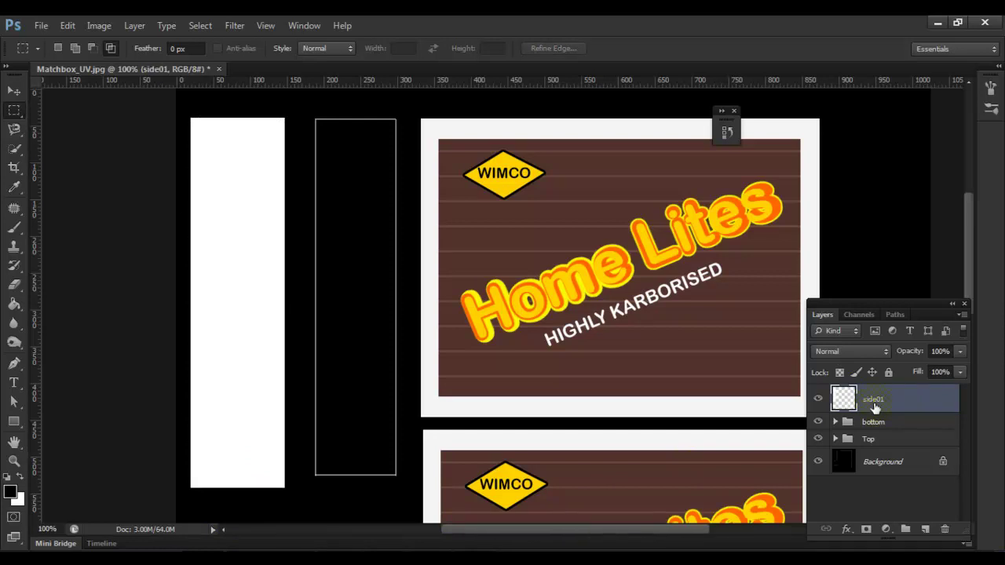
- Lower the "side01" layer's fill to 74% to reveal the UV outline beneath, with the Brush tool active
{"action": "left_click", "coordinate": [16, 228]}
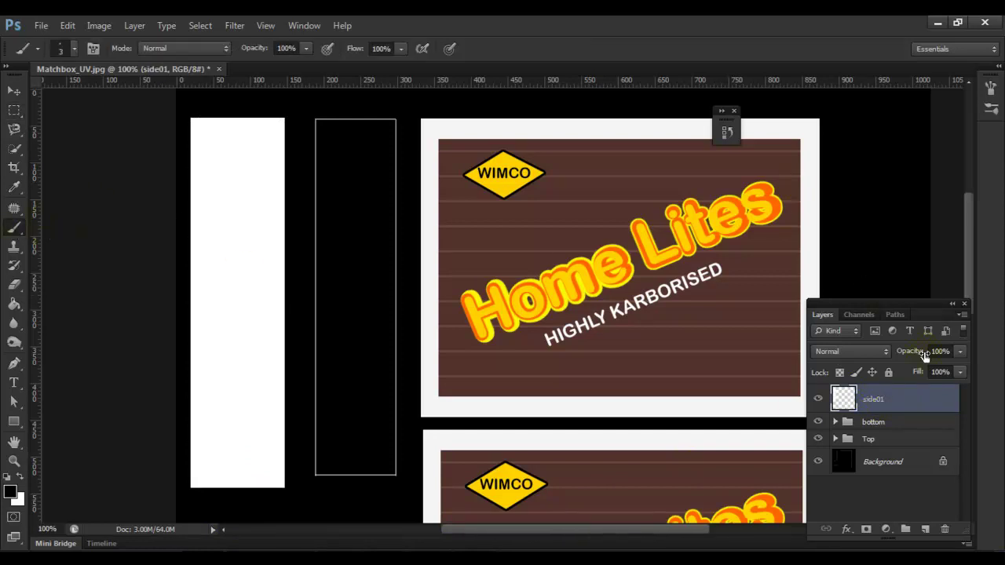
{"action": "left_click", "coordinate": [961, 373]}
{"action": "left_click_drag", "start_coordinate": [942, 388], "coordinate": [941, 388]}
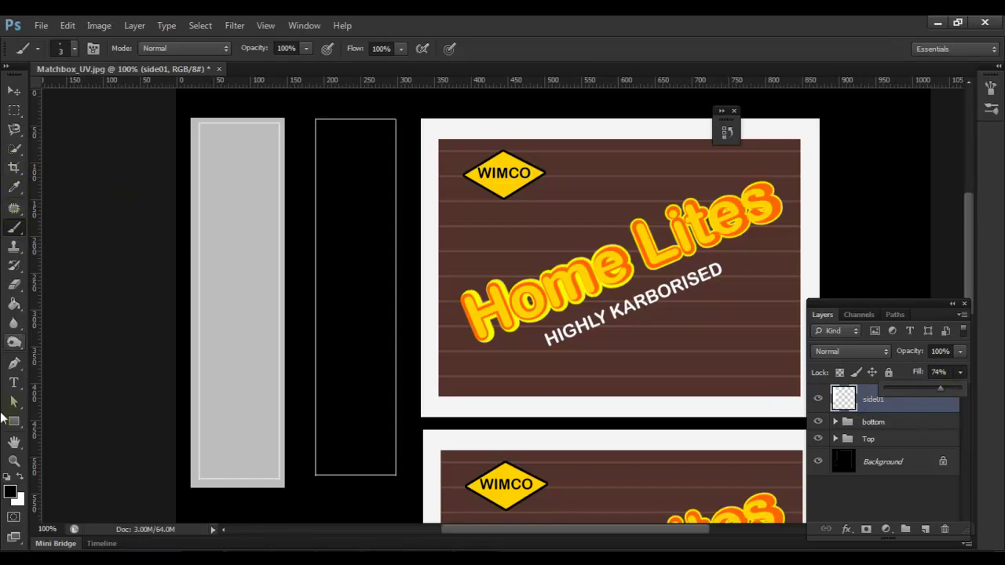
- Set the foreground colour to a more saturated orange-brown, starting from the panel's sampled brown
{"action": "left_click", "coordinate": [10, 491]}
{"action": "left_click", "coordinate": [449, 189]}
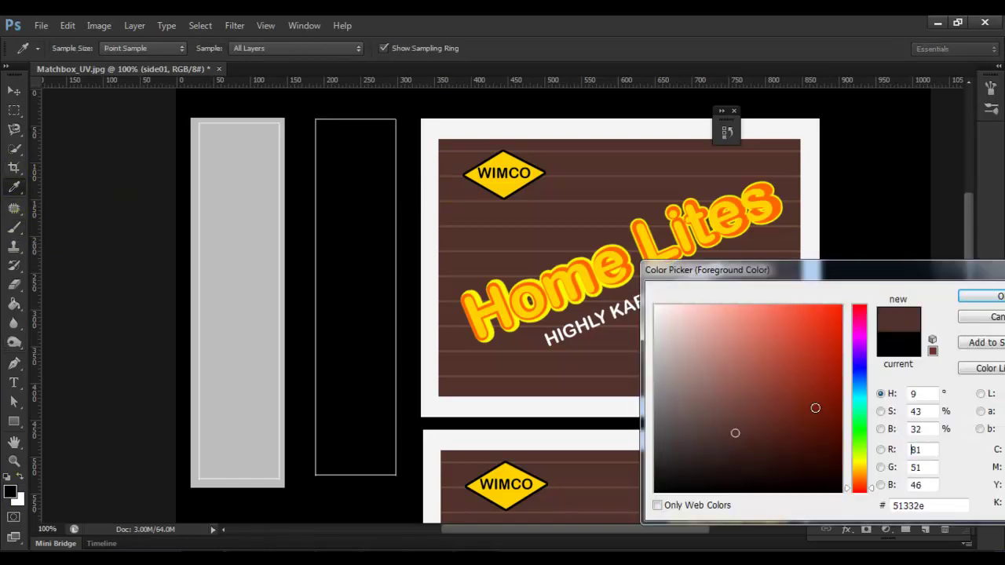
{"action": "left_click_drag", "start_coordinate": [852, 479], "coordinate": [856, 475]}
{"action": "mouse_move", "coordinate": [812, 443]}
{"action": "left_mouse_down"}
{"action": "mouse_move", "coordinate": [824, 427]}
{"action": "mouse_move", "coordinate": [868, 418]}
{"action": "left_mouse_up"}
{"action": "left_click", "coordinate": [982, 296]}
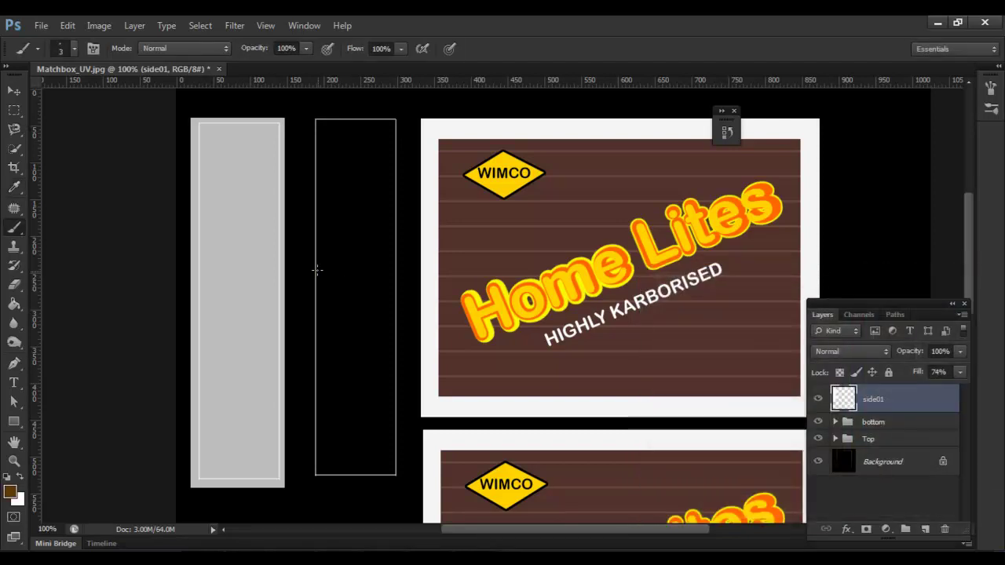
- Add a new layer above "side01", try a 15 px brown dot in the strip's upper-left corner and undo it
{"action": "left_click", "coordinate": [925, 529]}
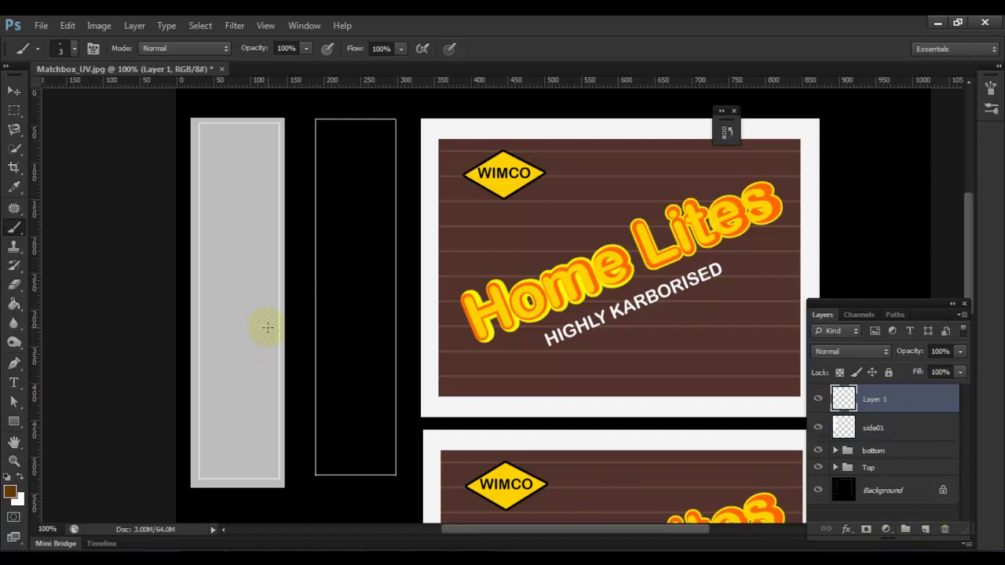
{"action": "right_click", "coordinate": [262, 208]}
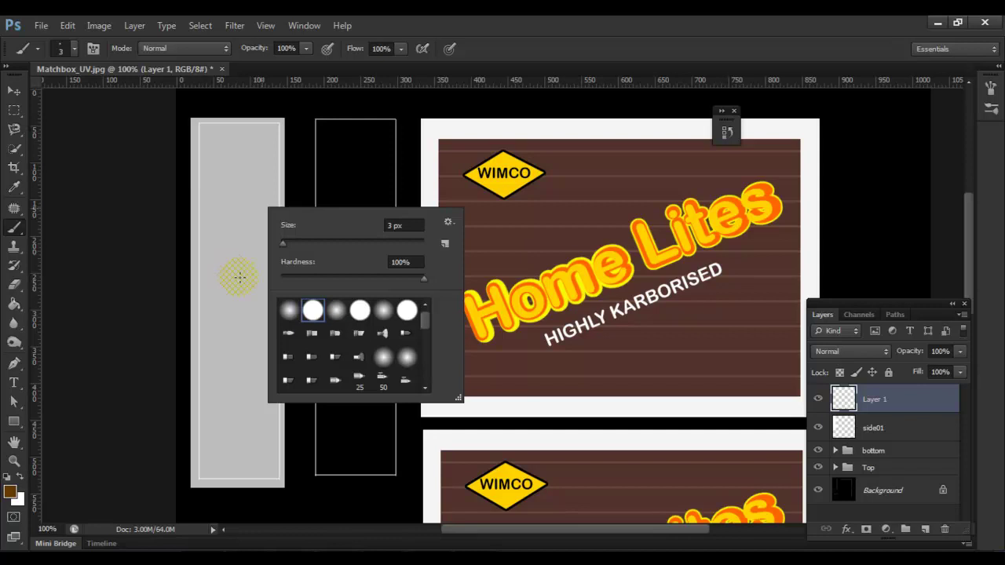
{"action": "key", "text": "Return"}
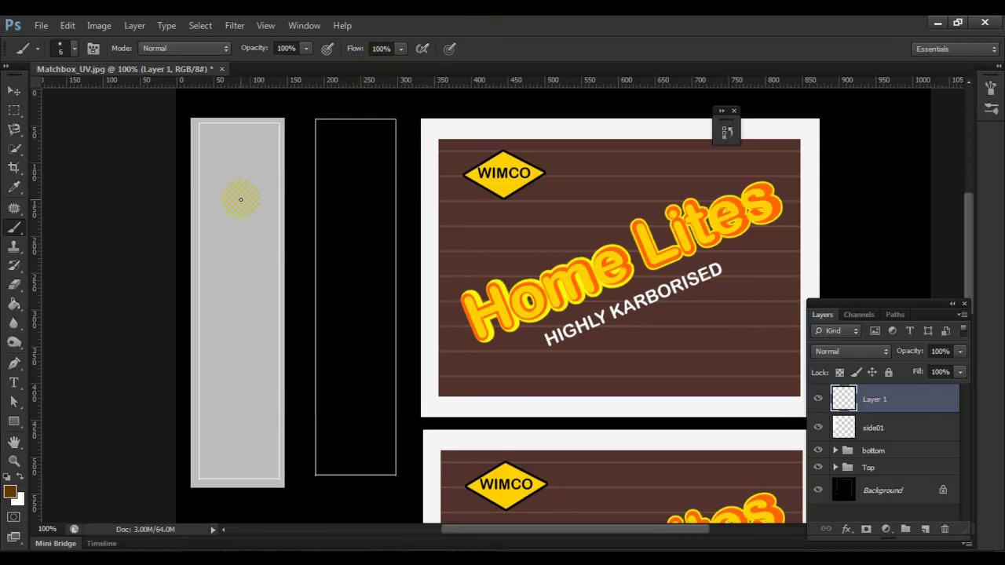
{"action": "left_click", "coordinate": [235, 201]}
{"action": "key", "text": "ctrl+plus"}
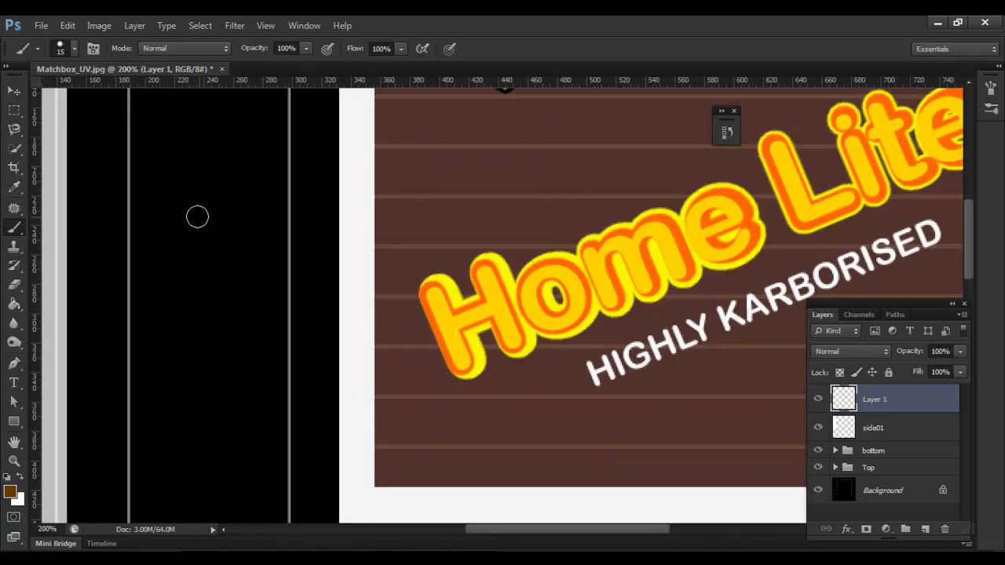
{"action": "left_click_drag", "start_coordinate": [215, 225], "coordinate": [458, 420]}
{"action": "left_click_drag", "start_coordinate": [337, 284], "coordinate": [382, 305]}
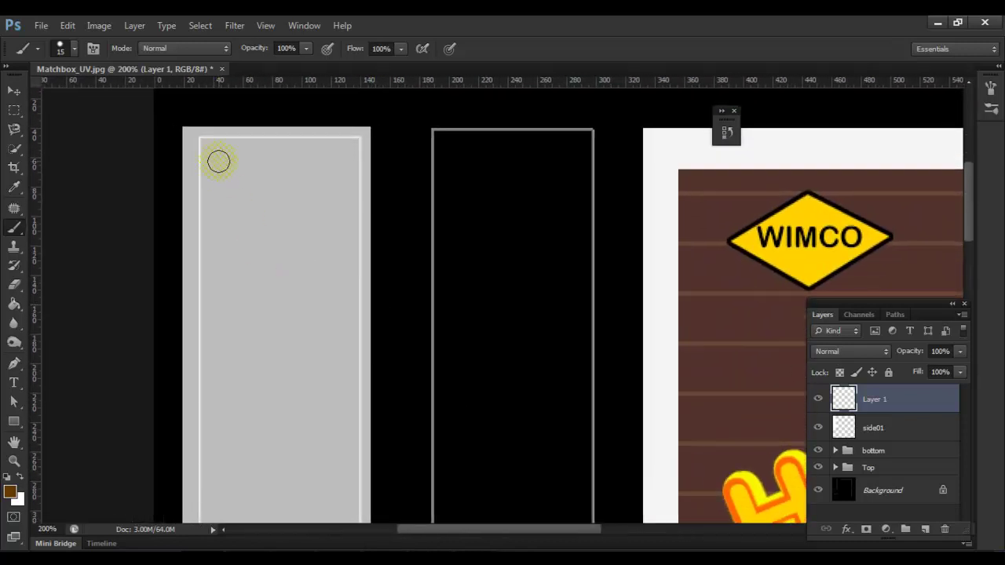
{"action": "left_click", "coordinate": [223, 162]}
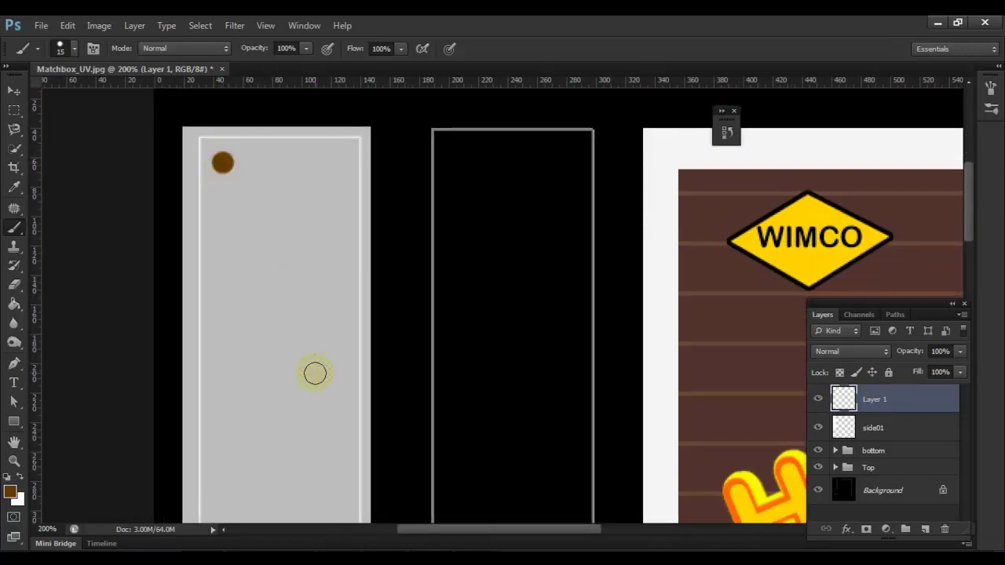
{"action": "key", "text": "ctrl+z"}
- Enlarge the brush to 25 px and paint a row of three brown dots across the upper end of the side strip
{"action": "key", "text": "bracketright"}
{"action": "key", "text": "bracketleft"}
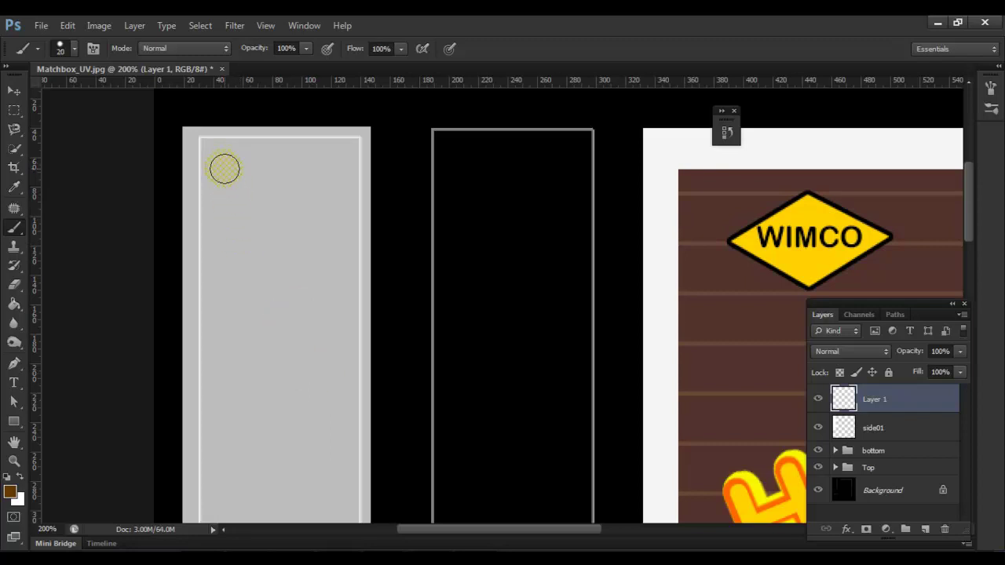
{"action": "key", "text": "bracketright"}
{"action": "left_click", "coordinate": [227, 169]}
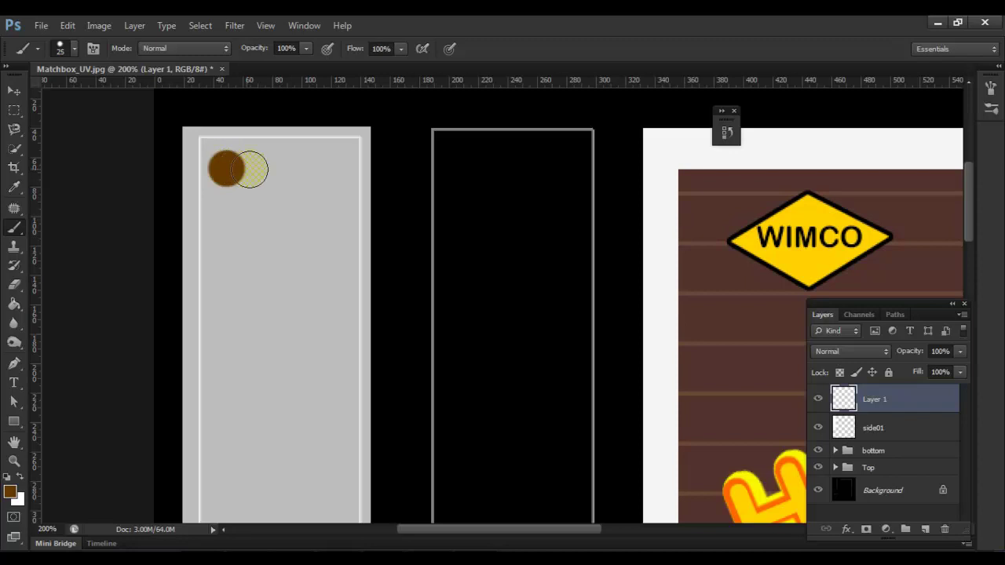
{"action": "left_click", "coordinate": [283, 169]}
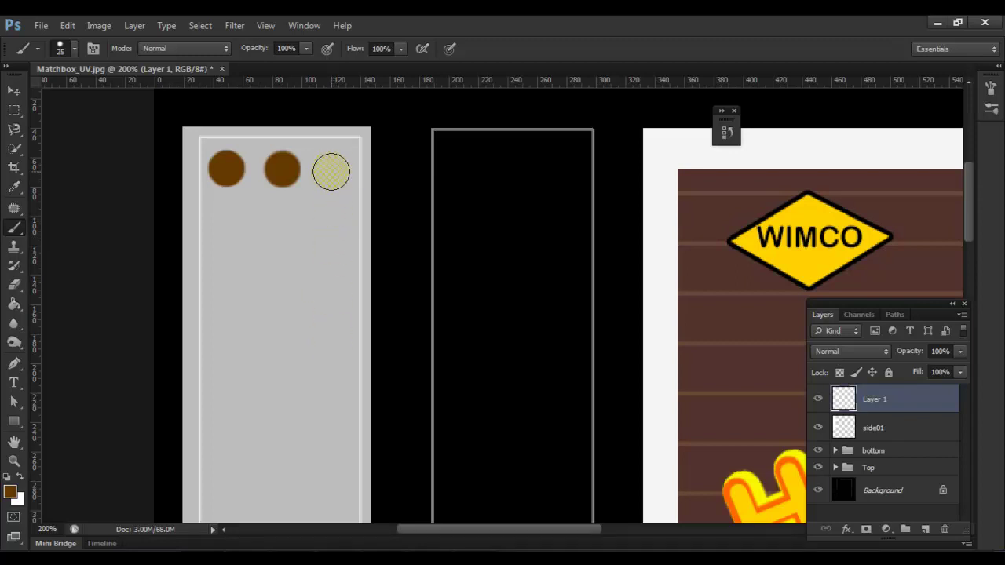
{"action": "left_click", "coordinate": [331, 170]}
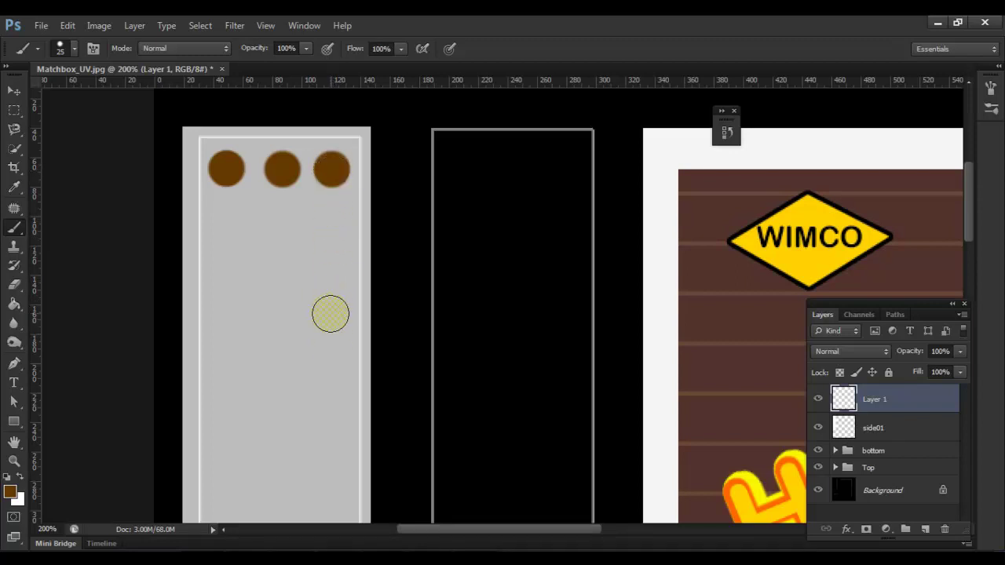
- Rename the layer holding the brown dot row to "dots"
{"action": "key", "text": "ctrl+minus"}
{"action": "key", "text": "ctrl+minus"}
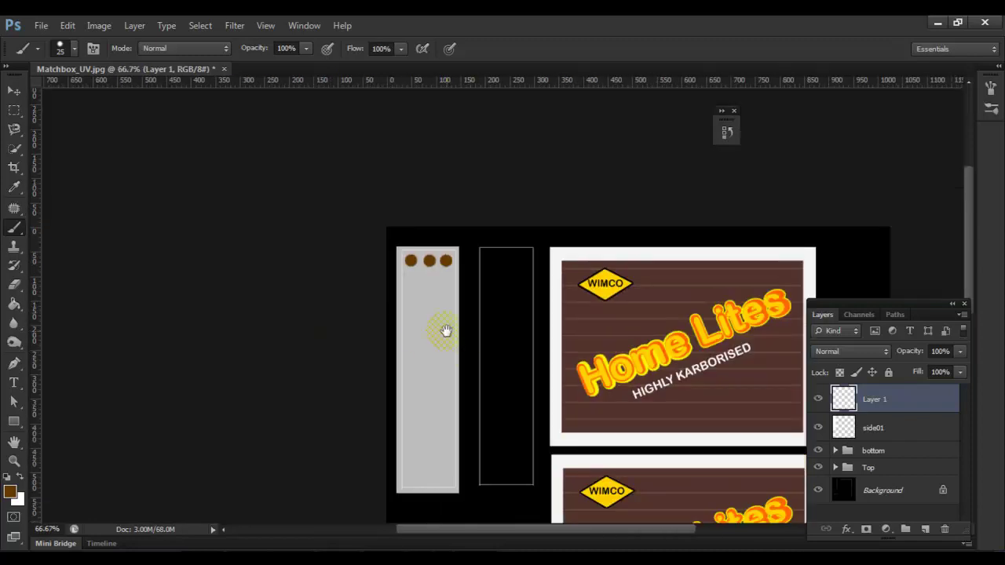
{"action": "left_click_drag", "start_coordinate": [453, 337], "coordinate": [442, 315]}
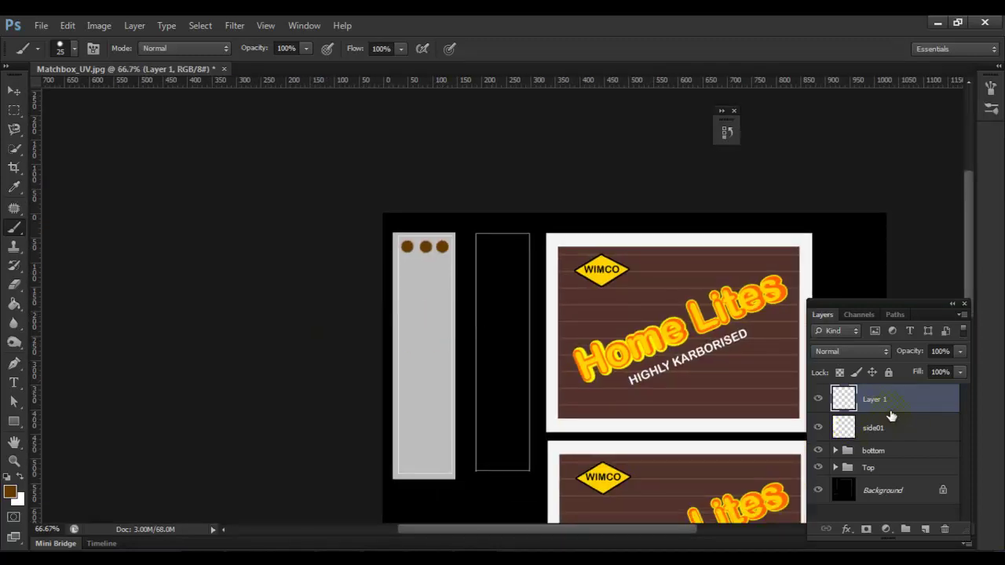
{"action": "double_click", "coordinate": [874, 400]}
{"action": "type", "text": "dot"}
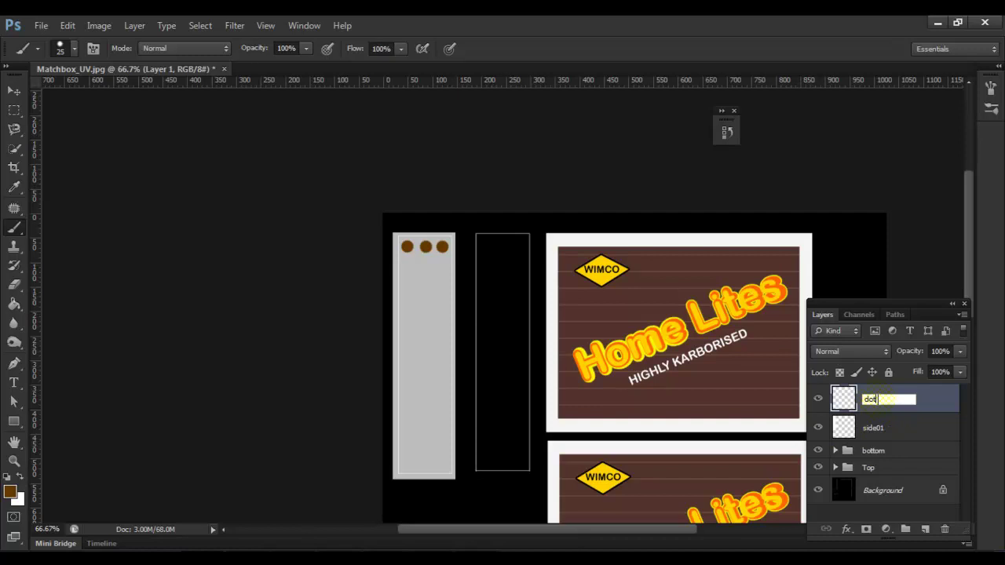
{"action": "type", "text": "s"}
{"action": "key", "text": "Return"}
- Duplicate the "dots" layer and transform the copy straight down to Y 100 px as a second row beneath the first
{"action": "key", "text": "ctrl+j"}
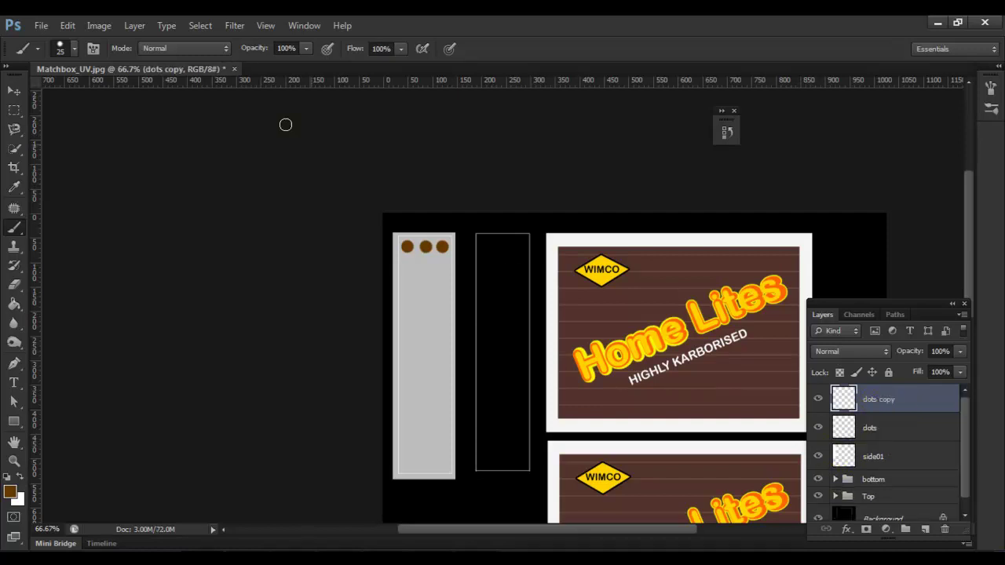
{"action": "key", "text": "ctrl+t"}
{"action": "key", "text": "Down"}
{"action": "key", "text": "Down"}
{"action": "key", "text": "Down"}
{"action": "key", "text": "Down"}
{"action": "key", "text": "Down"}
{"action": "key", "text": "Down"}
{"action": "key", "text": "Down"}
{"action": "key", "text": "Down"}
{"action": "key", "text": "Down"}
{"action": "key", "text": "Down"}
{"action": "key", "text": "Down"}
{"action": "key", "text": "Down"}
{"action": "key", "text": "Down"}
{"action": "key", "text": "Down"}
{"action": "key", "text": "Down"}
{"action": "key", "text": "Down"}
{"action": "key", "text": "Down"}
{"action": "key", "text": "Down"}
{"action": "key", "text": "Down"}
{"action": "key", "text": "Down"}
{"action": "key", "text": "Down"}
{"action": "key", "text": "Down"}
{"action": "key", "text": "Down"}
{"action": "key", "text": "Down"}
{"action": "key", "text": "Down"}
{"action": "key", "text": "Down"}
{"action": "key", "text": "Down"}
{"action": "key", "text": "Down"}
{"action": "key", "text": "Down"}
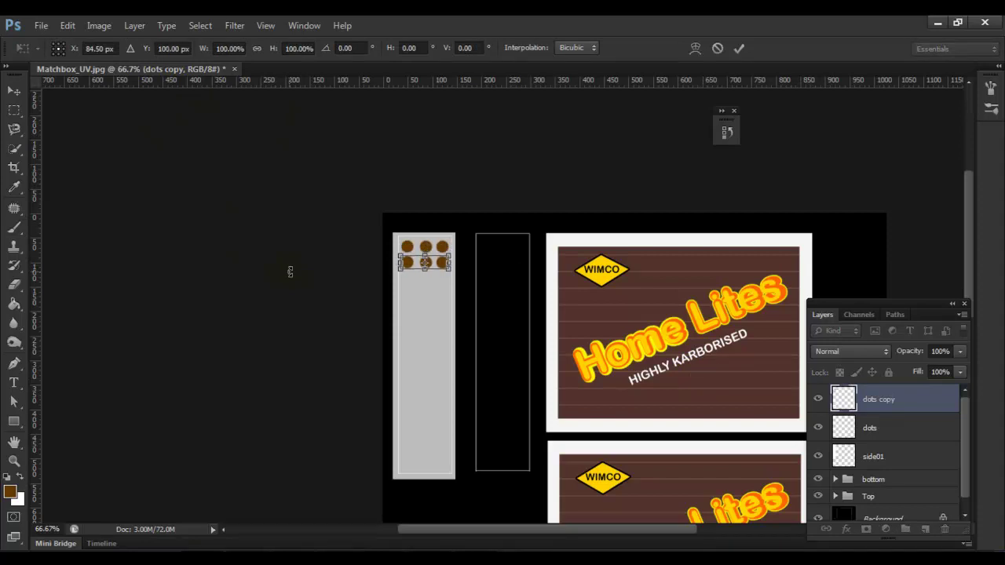
{"action": "key", "text": "Return"}
{"action": "key", "text": "b"}
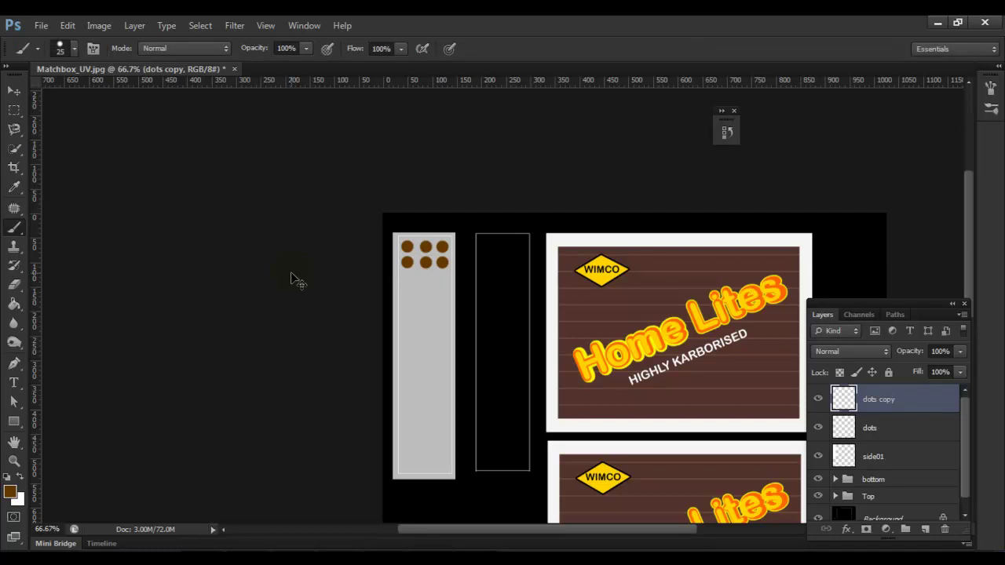
- Repeat the duplicate-and-move transform until dot rows fill the side strip down to its lower end, up to "dots copy 14"
{"action": "key", "text": "ctrl+shift+alt+t"}
{"action": "key", "text": "ctrl+shift+alt+t"}
{"action": "key", "text": "ctrl+shift+alt+t"}
{"action": "key", "text": "ctrl+shift+alt+t"}
{"action": "key", "text": "ctrl+shift+alt+t"}
{"action": "key", "text": "ctrl+shift+alt+t"}
{"action": "key", "text": "ctrl+shift+alt+t"}
{"action": "key", "text": "ctrl+shift+alt+t"}
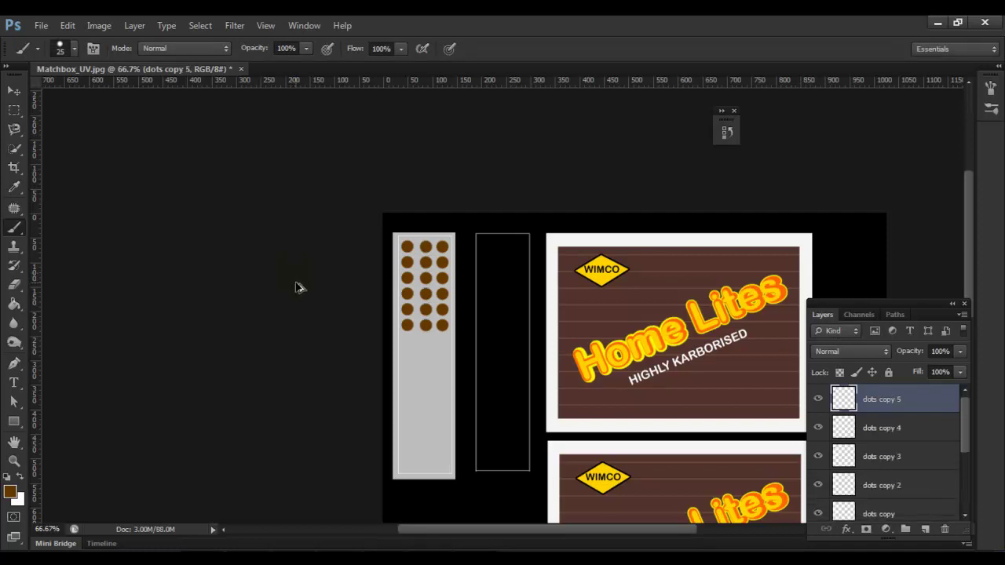
{"action": "key", "text": "ctrl+shift+alt+t"}
{"action": "key", "text": "ctrl+shift+alt+t"}
{"action": "key", "text": "ctrl+shift+alt+t"}
{"action": "key", "text": "ctrl+shift+alt+t"}
{"action": "key", "text": "ctrl+shift+alt+t"}
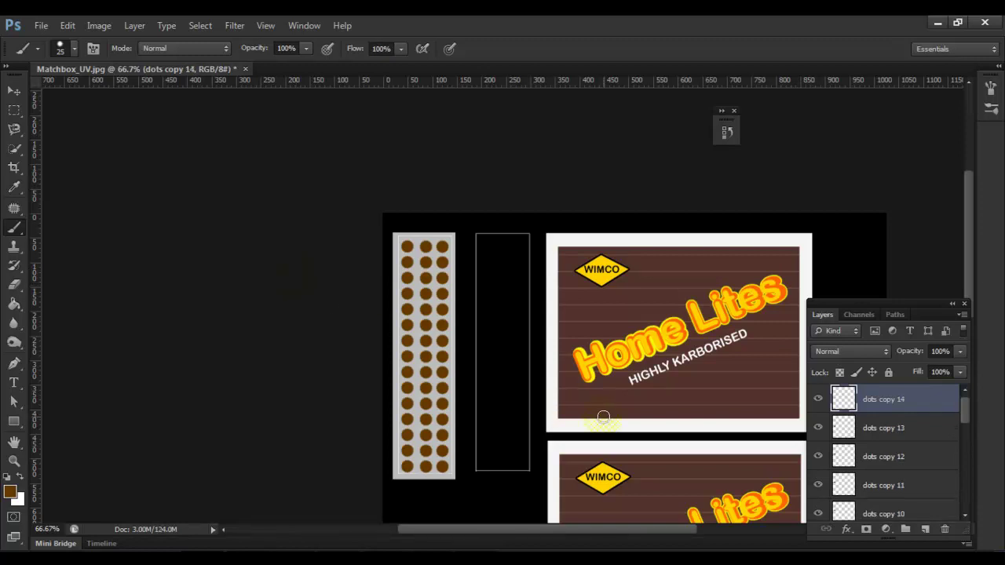
- Select all the dot row layers from "dots copy 14" down to "dots" and merge them into one layer
{"action": "scroll", "coordinate": [927, 429], "scroll_direction": "down", "scroll_amount": 10}
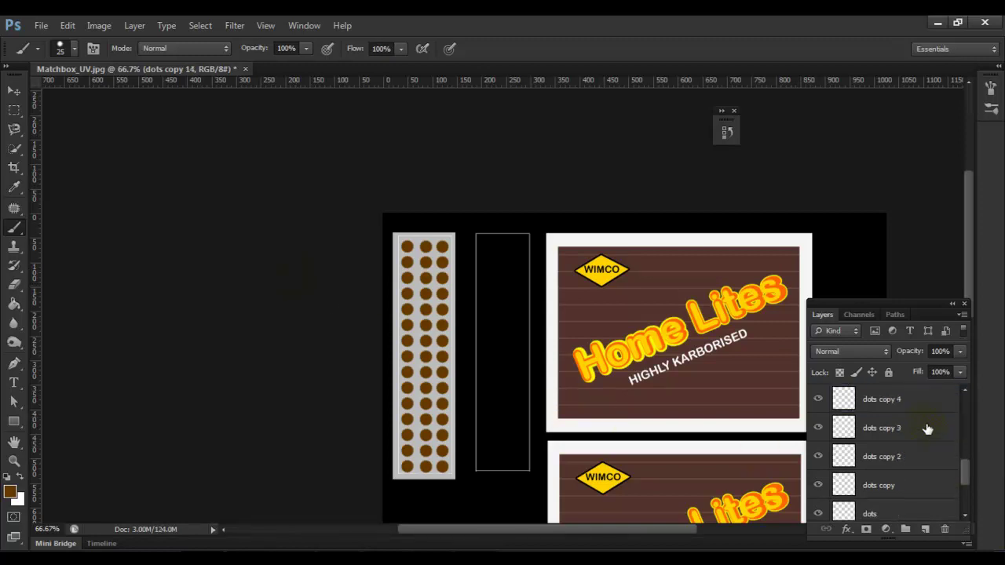
{"action": "left_click", "coordinate": [913, 420], "text": "shift"}
{"action": "key", "text": "ctrl+e"}
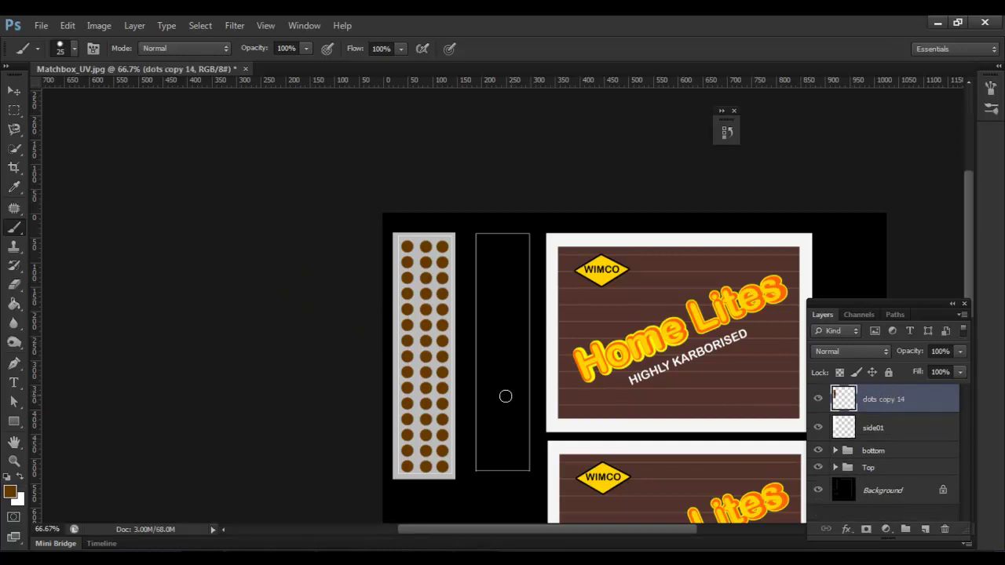
- Nudge the merged dot pattern and scale it down slightly so it sits inside the side strip's UV outline
{"action": "left_click", "coordinate": [13, 91]}
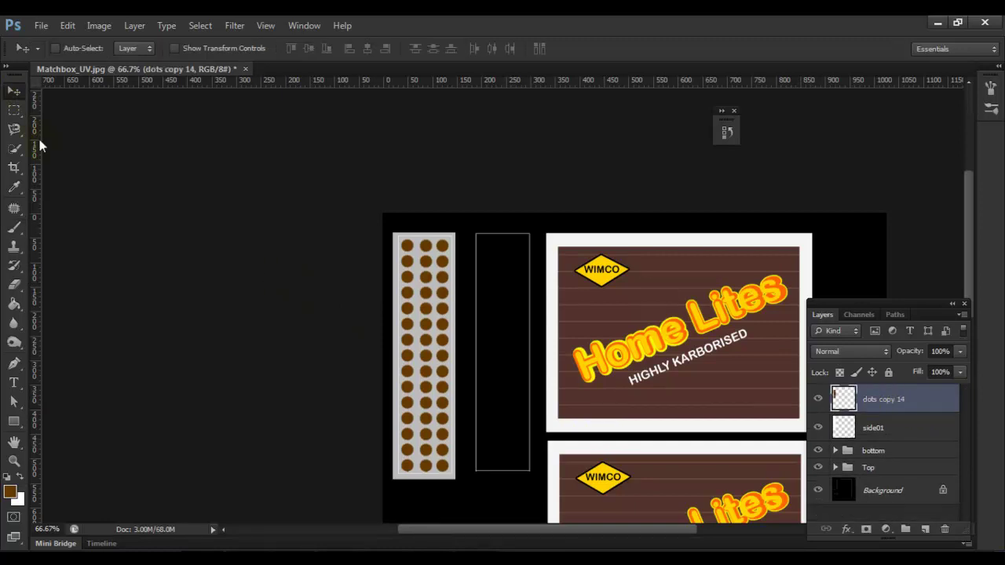
{"action": "key", "text": "ctrl+t"}
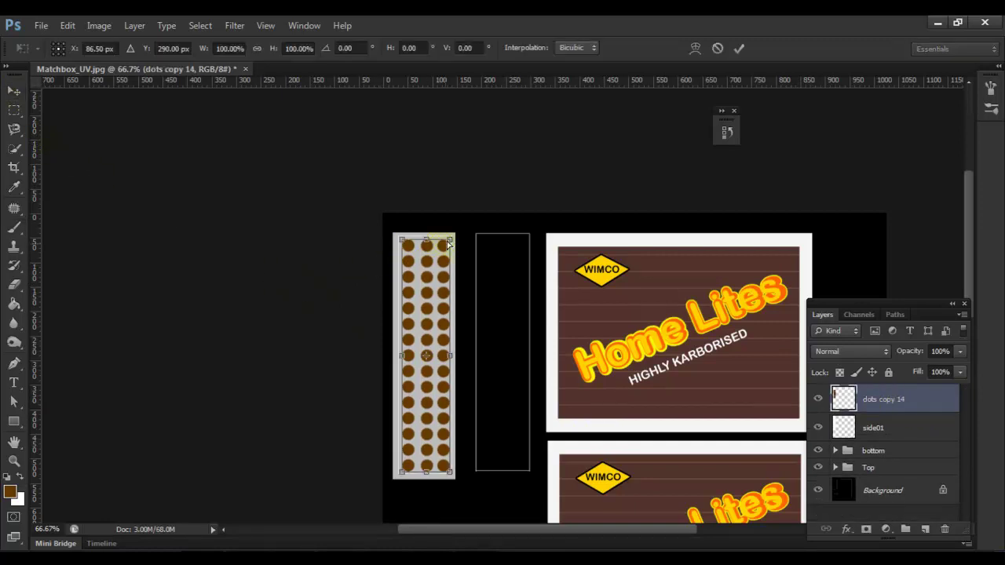
{"action": "left_click_drag", "start_coordinate": [449, 239], "coordinate": [446, 244]}
{"action": "key", "text": "Return"}
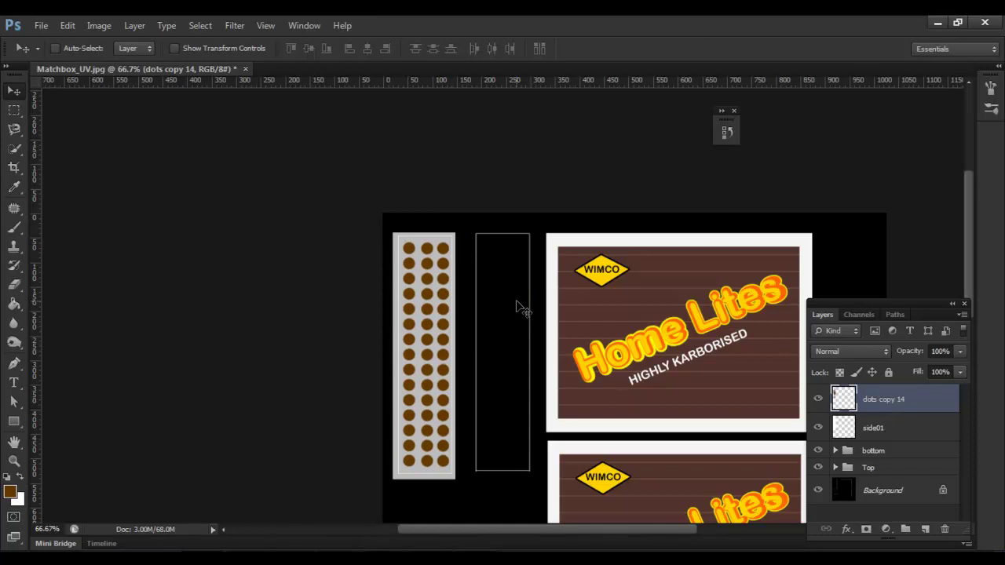
- Set the "side01" layer's fill back to 100%
{"action": "left_click", "coordinate": [919, 430]}
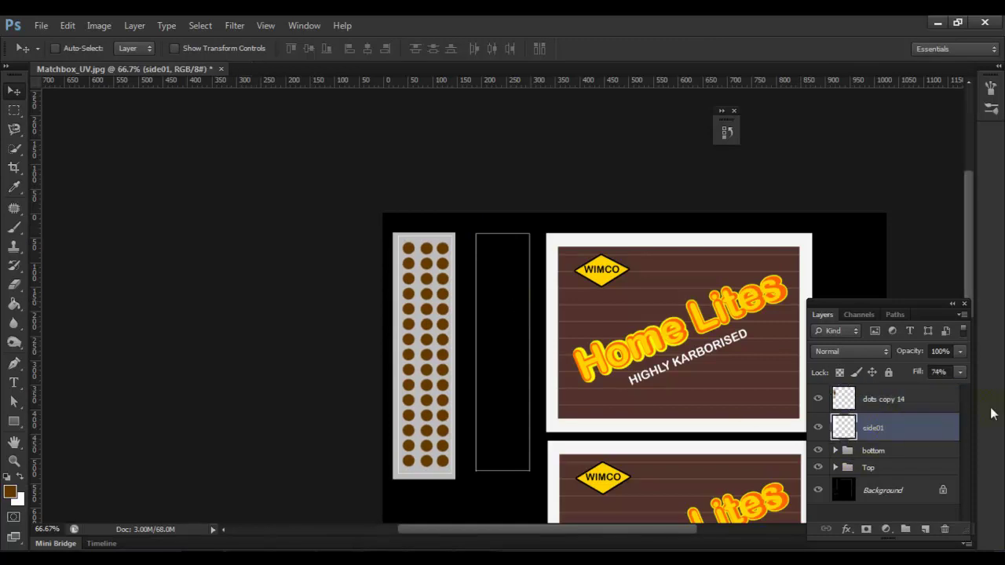
{"action": "left_click", "coordinate": [961, 372]}
{"action": "left_click_drag", "start_coordinate": [950, 386], "coordinate": [989, 421]}
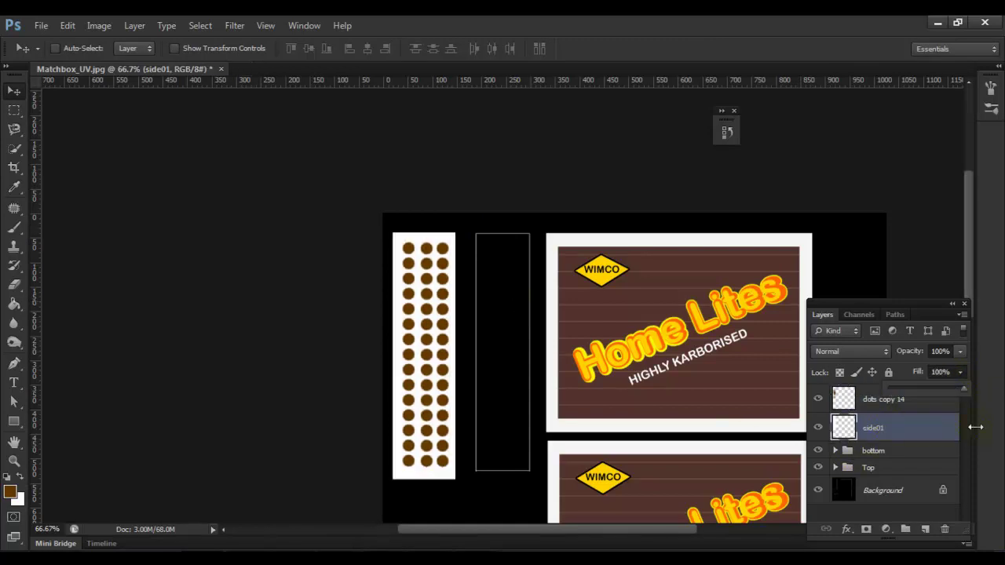
- Rename the merged "dots copy 14" layer to "dots"
{"action": "left_click", "coordinate": [924, 408], "text": "shift"}
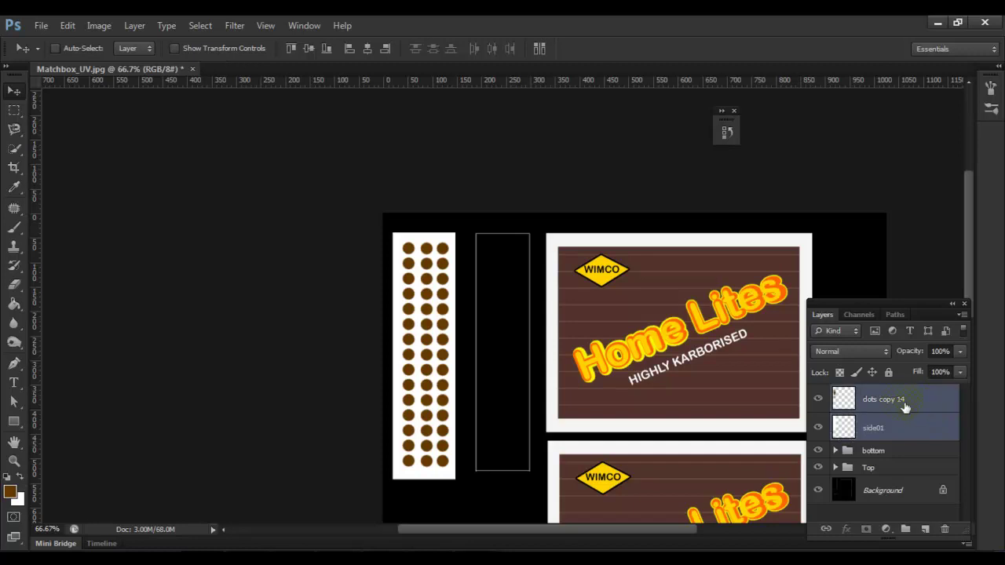
{"action": "double_click", "coordinate": [900, 401]}
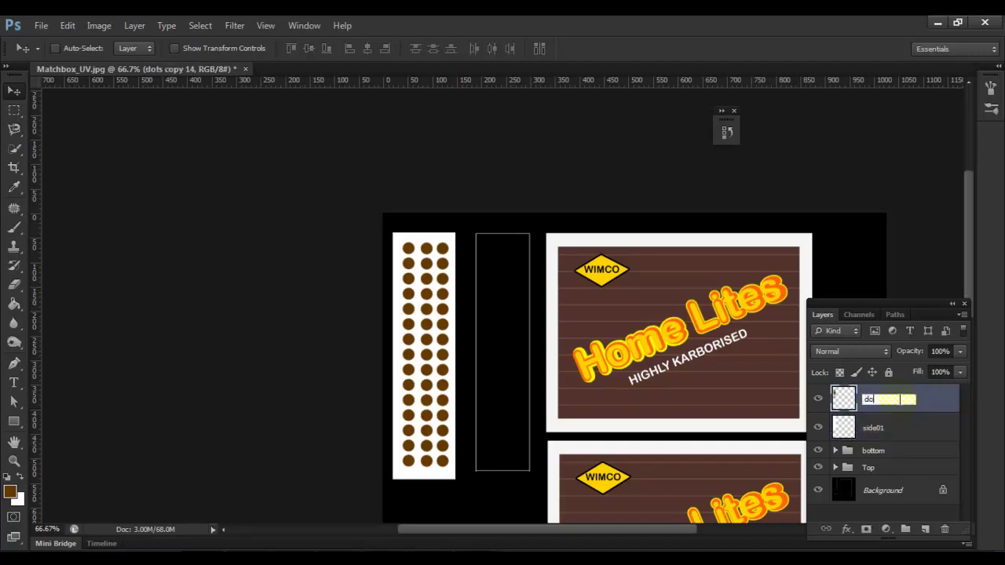
{"action": "key", "text": "Return"}
- Duplicate the "dots" and "side01" layers together onto the second side outline and lower the copies' fill to 64%
{"action": "left_click", "coordinate": [903, 428], "text": "shift"}
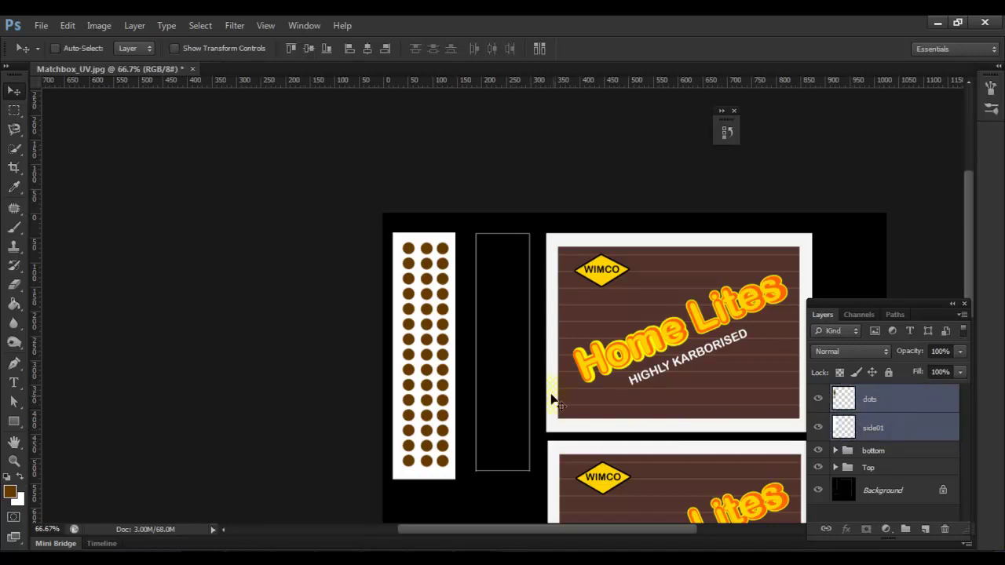
{"action": "left_click_drag", "start_coordinate": [443, 391], "coordinate": [520, 387]}
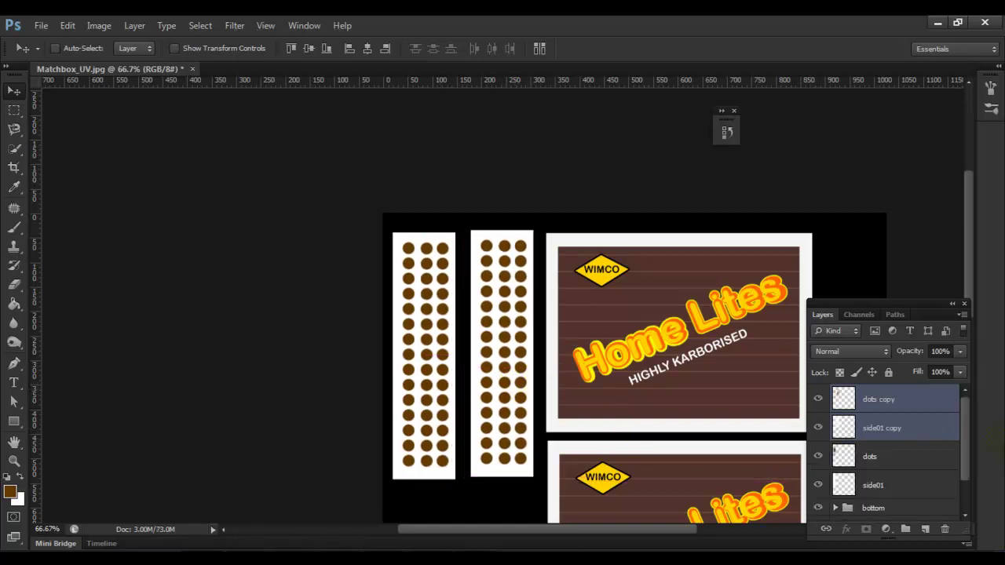
{"action": "left_click", "coordinate": [957, 376]}
{"action": "left_click_drag", "start_coordinate": [938, 389], "coordinate": [935, 390]}
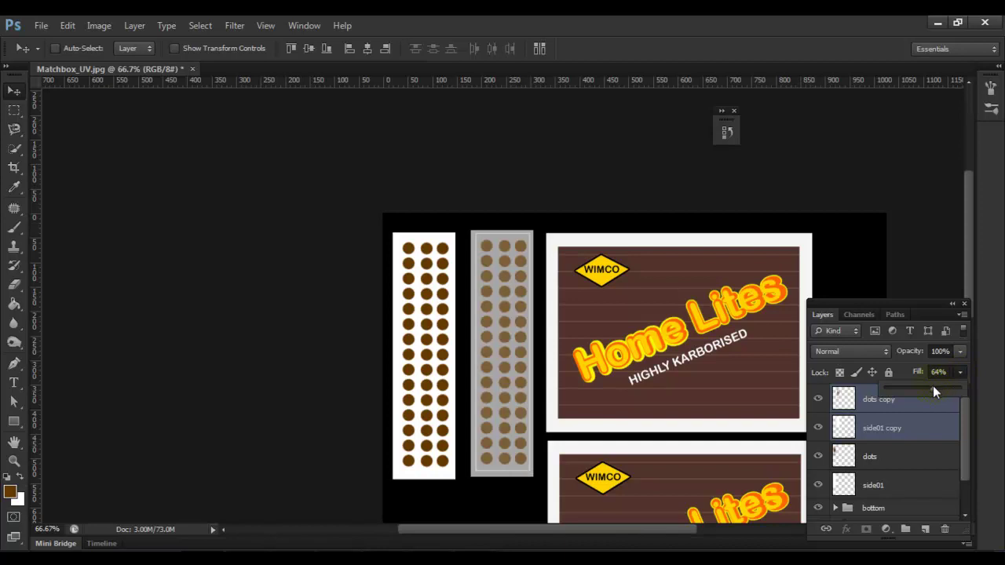
- Nudge the copied strip sideways to centre it over its UV outline, and restore the copies' fill to 100%
{"action": "left_click", "coordinate": [16, 93]}
{"action": "key", "text": "Left"}
{"action": "key", "text": "Left"}
{"action": "key", "text": "Left"}
{"action": "key", "text": "Left"}
{"action": "key", "text": "Left"}
{"action": "key", "text": "Right"}
{"action": "key", "text": "Right"}
{"action": "key", "text": "Right"}
{"action": "key", "text": "Right"}
{"action": "key", "text": "Right"}
{"action": "key", "text": "Left"}
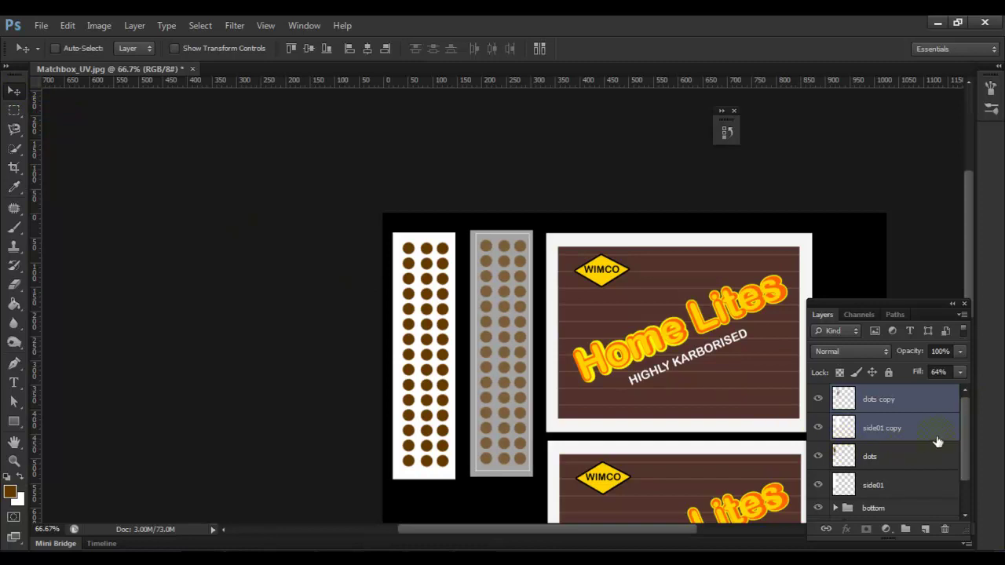
{"action": "left_click", "coordinate": [959, 372]}
{"action": "left_click", "coordinate": [958, 387]}
- Group both dot layers and both side strip layers, and name the group "sides"
{"action": "left_click", "coordinate": [900, 410]}
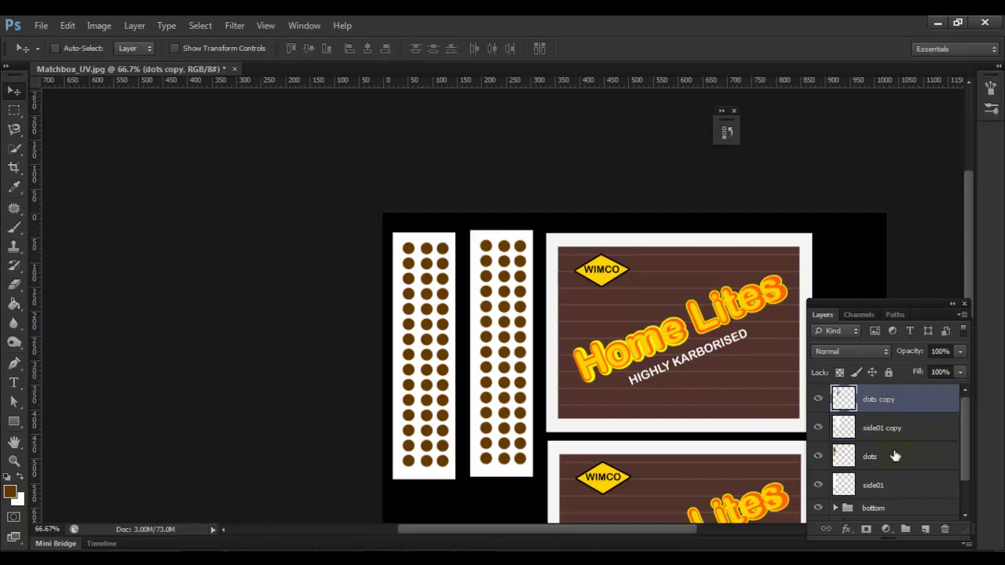
{"action": "left_click", "coordinate": [889, 488], "text": "shift"}
{"action": "key", "text": "ctrl+g"}
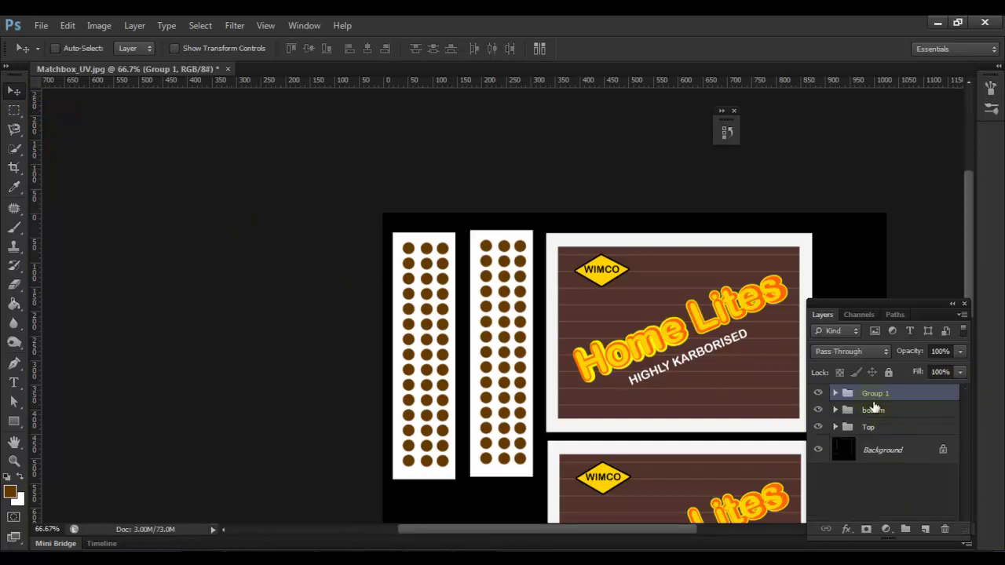
{"action": "double_click", "coordinate": [873, 394]}
{"action": "type", "text": "sides"}
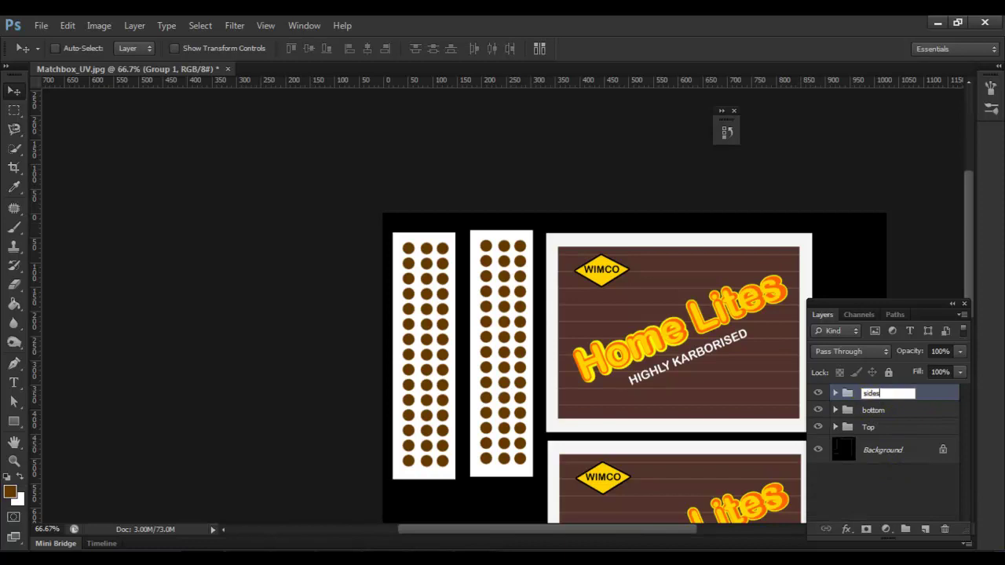
{"action": "key", "text": "Return"}
- Marquee-select around the two small horizontal UV outlines, fill the area with white on a new layer, and deselect
{"action": "scroll", "coordinate": [605, 263], "scroll_direction": "down", "scroll_amount": 5}
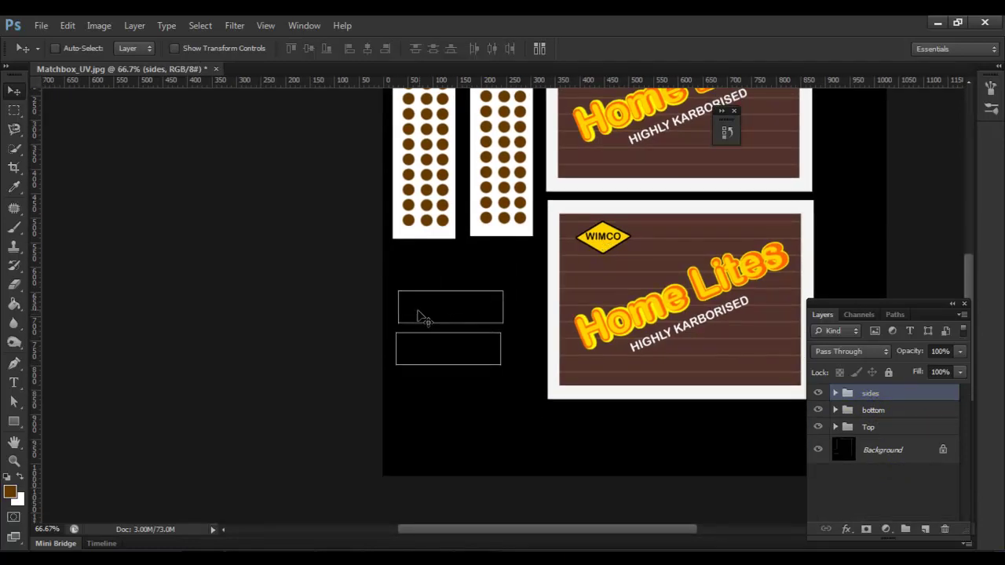
{"action": "left_click", "coordinate": [14, 110]}
{"action": "left_click_drag", "start_coordinate": [389, 289], "coordinate": [508, 372]}
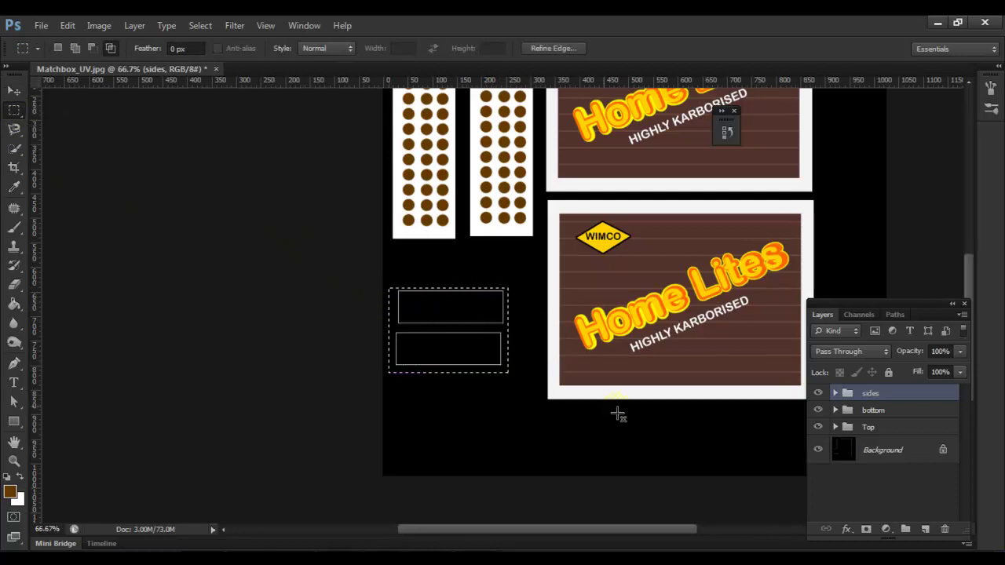
{"action": "left_click", "coordinate": [927, 535]}
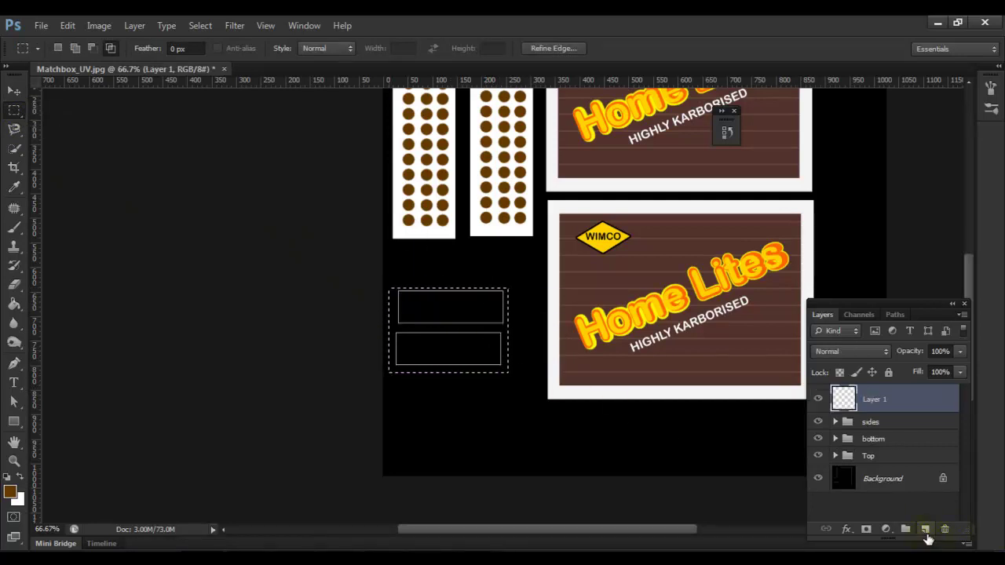
{"action": "key", "text": "ctrl+BackSpace"}
{"action": "key", "text": "ctrl+d"}
- Rename the new white rectangle layer to "front_back"
{"action": "double_click", "coordinate": [877, 398]}
{"action": "type", "text": "front_back"}
{"action": "key", "text": "Return"}
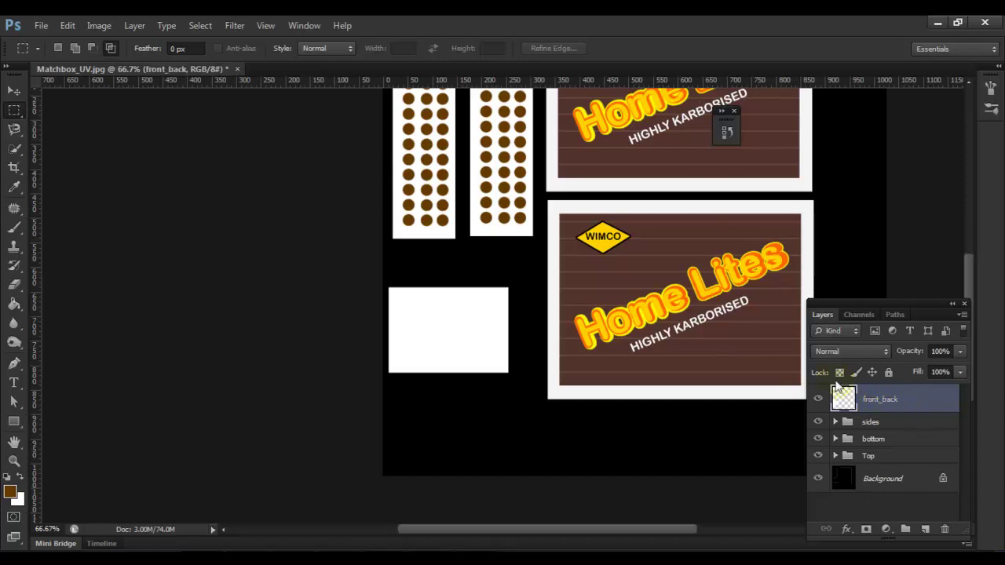
- Save the document to the Desktop as a layered Photoshop file named "Matchbox_texture" with Maximize Compatibility on
{"action": "scroll", "coordinate": [546, 312], "scroll_direction": "up", "scroll_amount": 3}
{"action": "scroll", "coordinate": [546, 313], "scroll_direction": "right", "scroll_amount": 4}
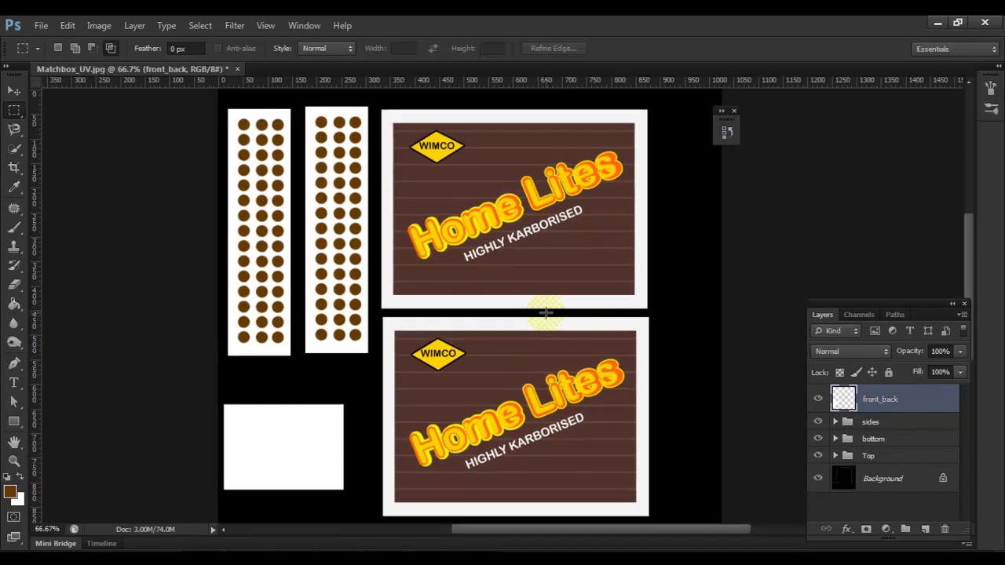
{"action": "key", "text": "ctrl+shift+s"}
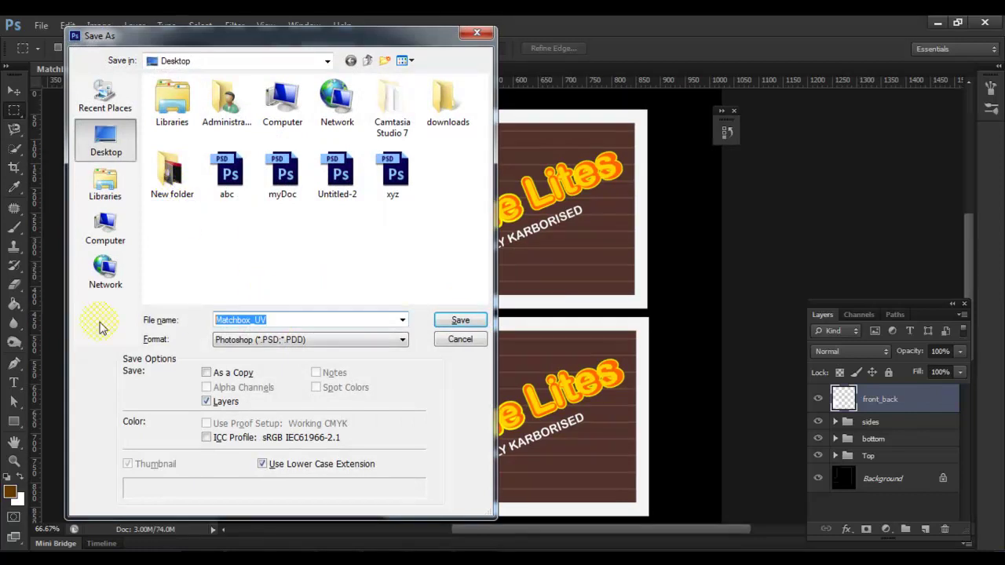
{"action": "type", "text": "Matchbox_texture"}
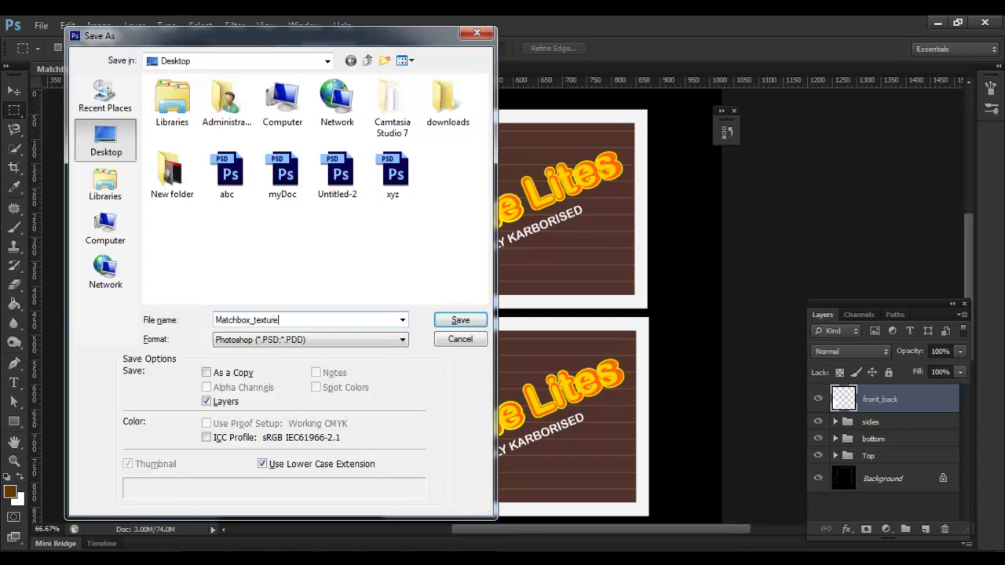
{"action": "key", "text": "Return"}
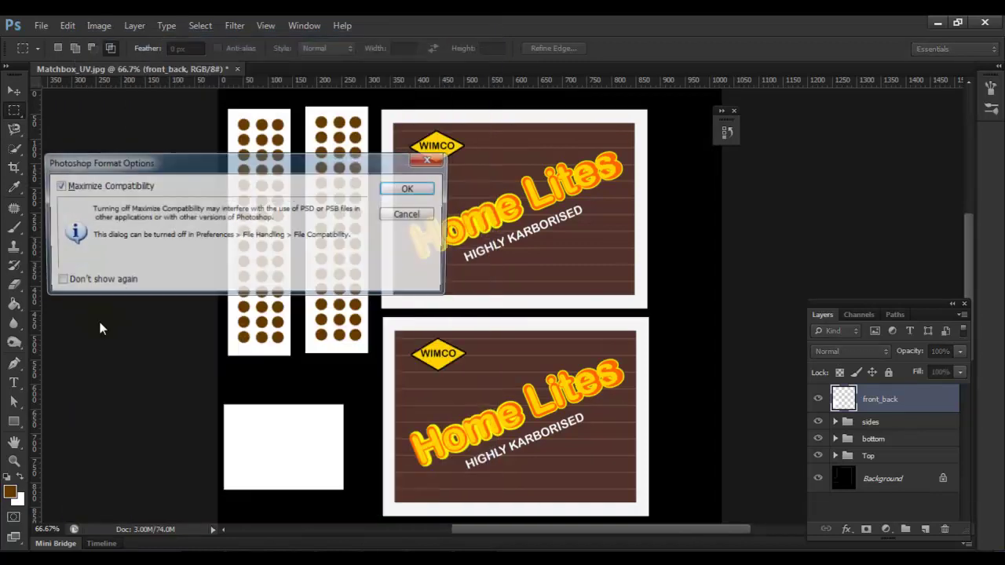
{"action": "key", "text": "Return"}
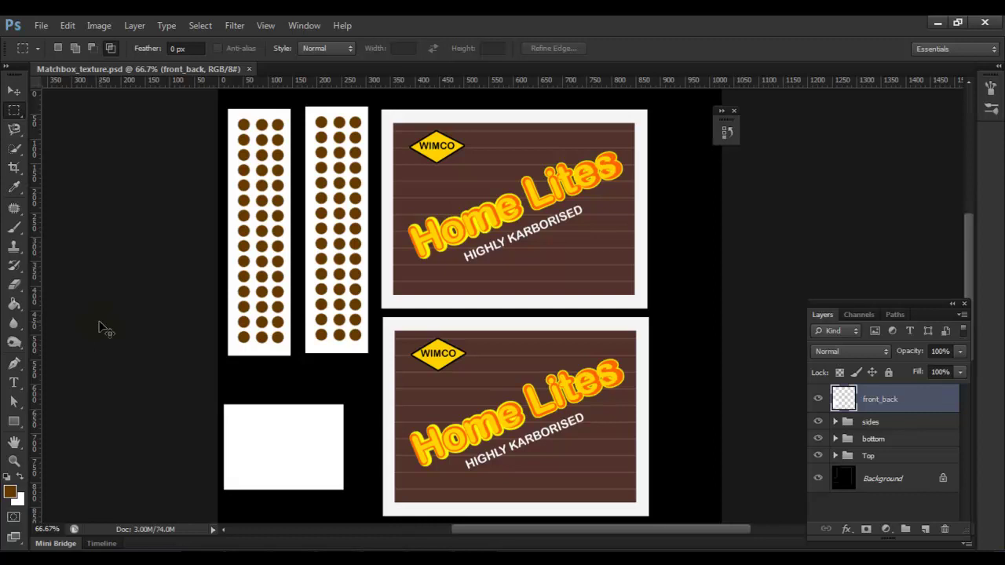
- Save a JPEG copy of the texture to the Desktop as Matchbox_texture.jpg at quality 12 (Maximum)
{"action": "key", "text": "ctrl+shift+s"}
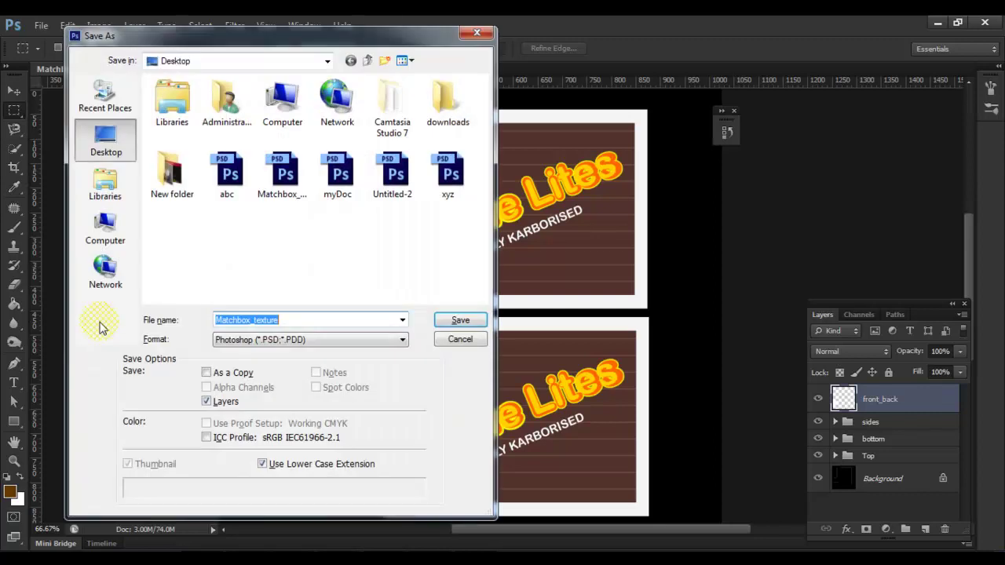
{"action": "key", "text": "Tab"}
{"action": "key", "text": "j"}
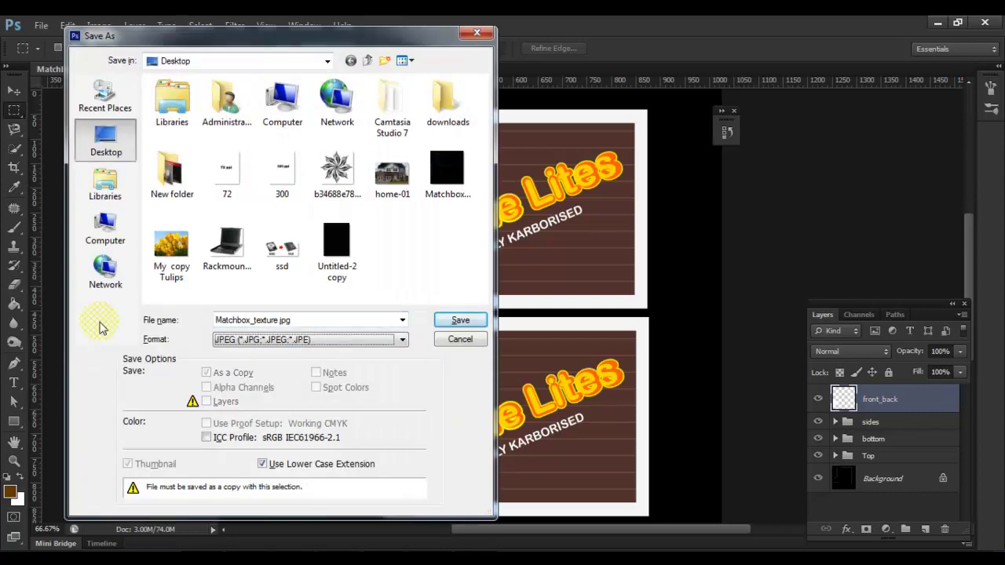
{"action": "key", "text": "Return"}
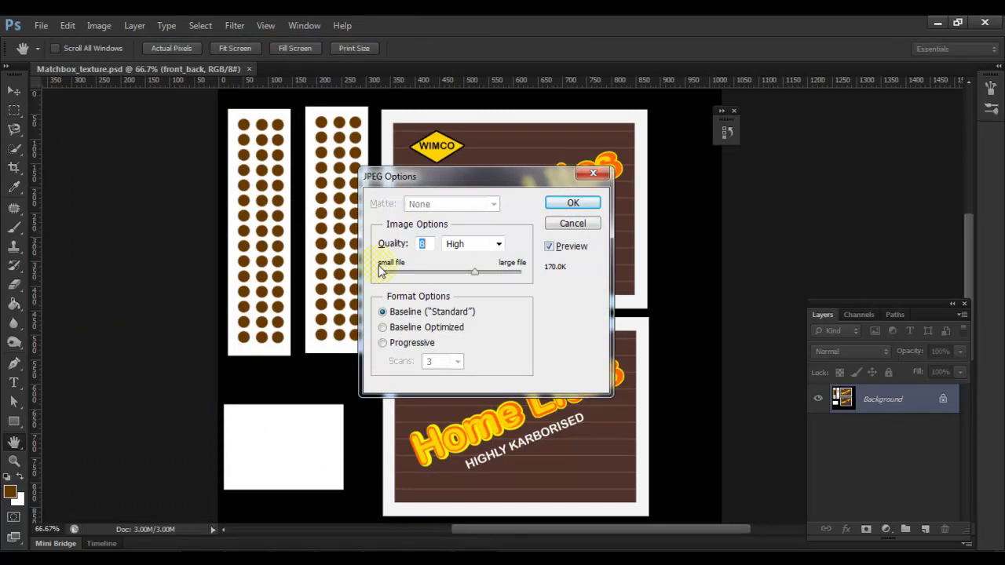
{"action": "left_click_drag", "start_coordinate": [476, 272], "coordinate": [514, 273]}
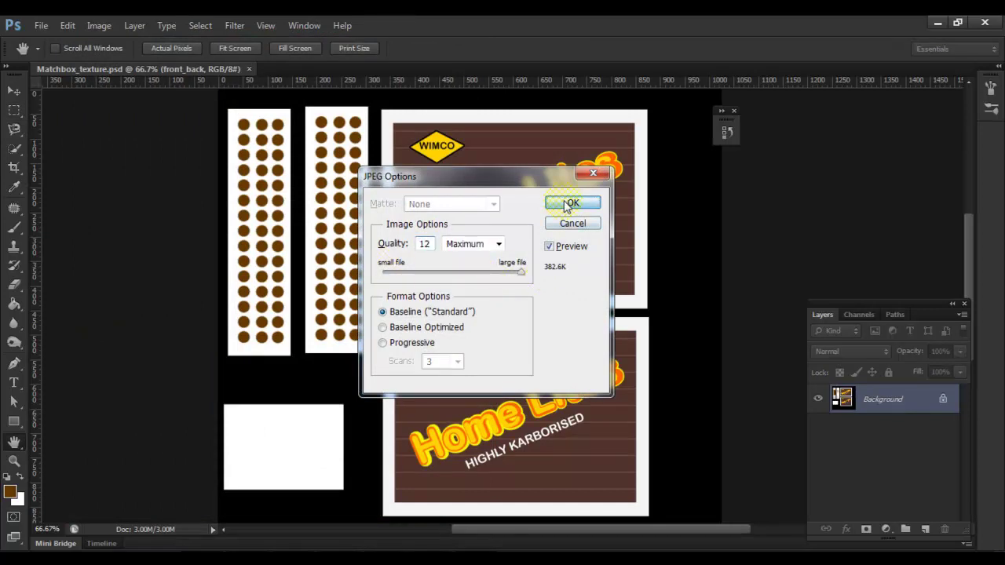
{"action": "left_click", "coordinate": [571, 204]}
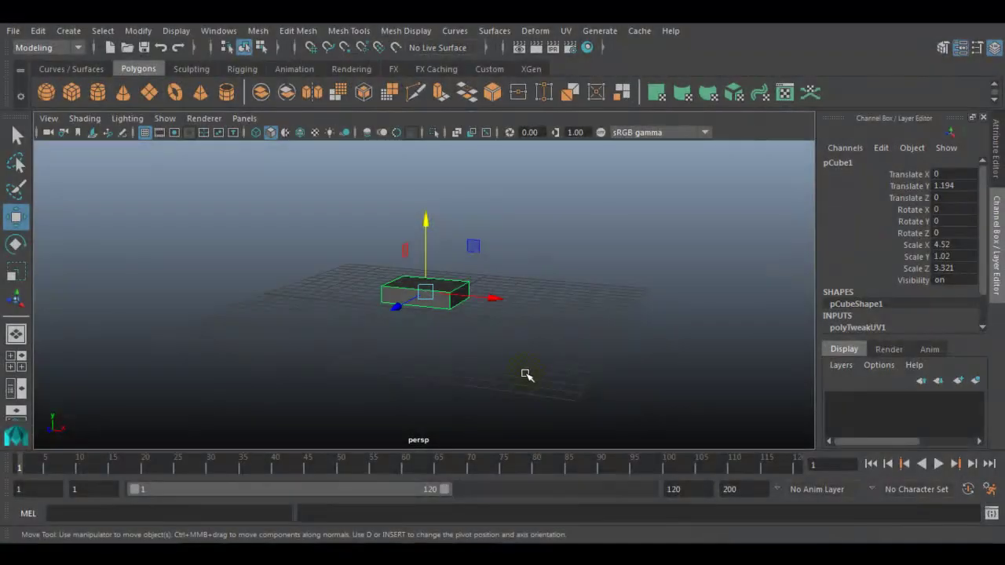
- In Maya, assign a new Lambert material to the matchbox cube
{"action": "scroll", "coordinate": [526, 375], "scroll_direction": "up", "scroll_amount": 3}
{"action": "left_click_drag", "start_coordinate": [492, 390], "coordinate": [555, 449], "text": "alt"}
{"action": "left_click", "coordinate": [523, 254]}
{"action": "left_click", "coordinate": [439, 283]}
{"action": "left_click_drag", "start_coordinate": [425, 352], "coordinate": [469, 353], "text": "alt"}
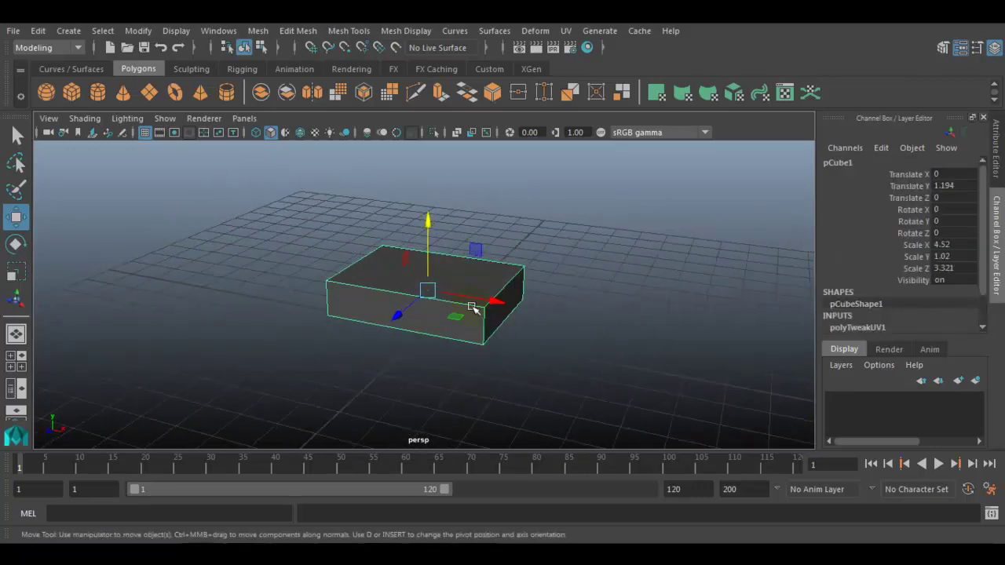
{"action": "right_click", "coordinate": [477, 269]}
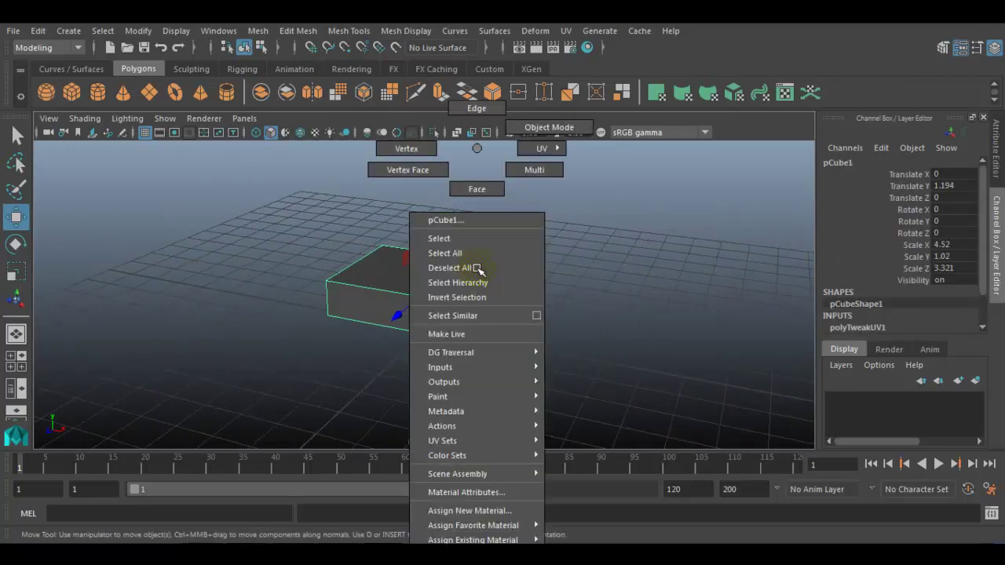
{"action": "left_click", "coordinate": [463, 510]}
{"action": "left_click_drag", "start_coordinate": [433, 196], "coordinate": [512, 51]}
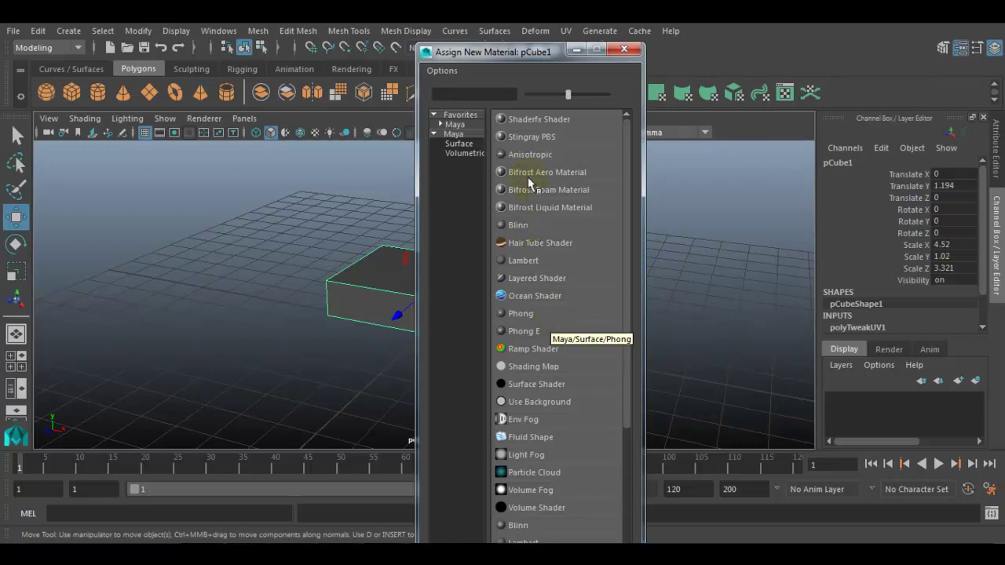
{"action": "left_click", "coordinate": [528, 260]}
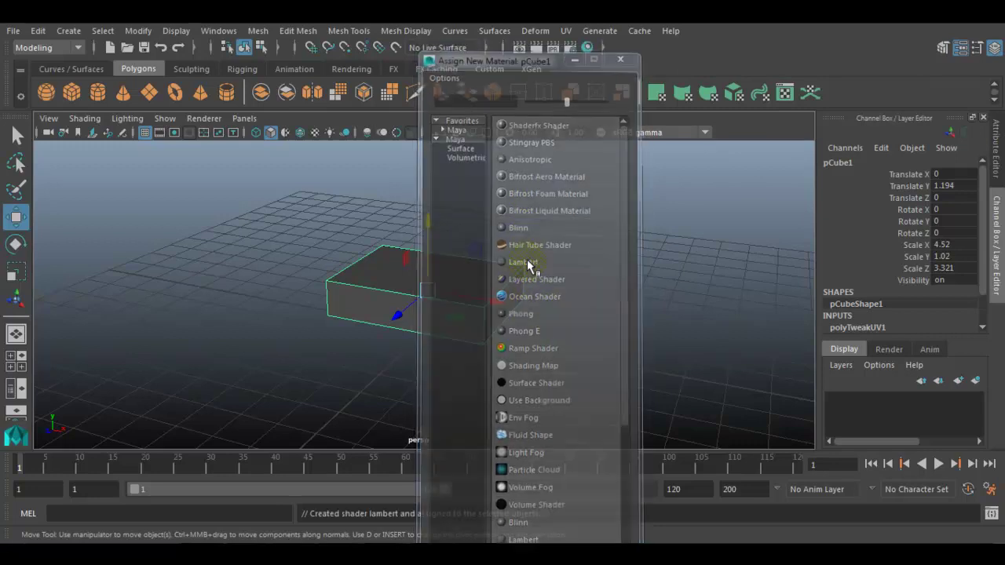
- Open the cube's material attributes and rename the Lambert material to "Matchbox"
{"action": "left_click_drag", "start_coordinate": [546, 291], "coordinate": [520, 295], "text": "alt"}
{"action": "right_click_drag", "start_coordinate": [530, 298], "coordinate": [547, 328], "text": "alt"}
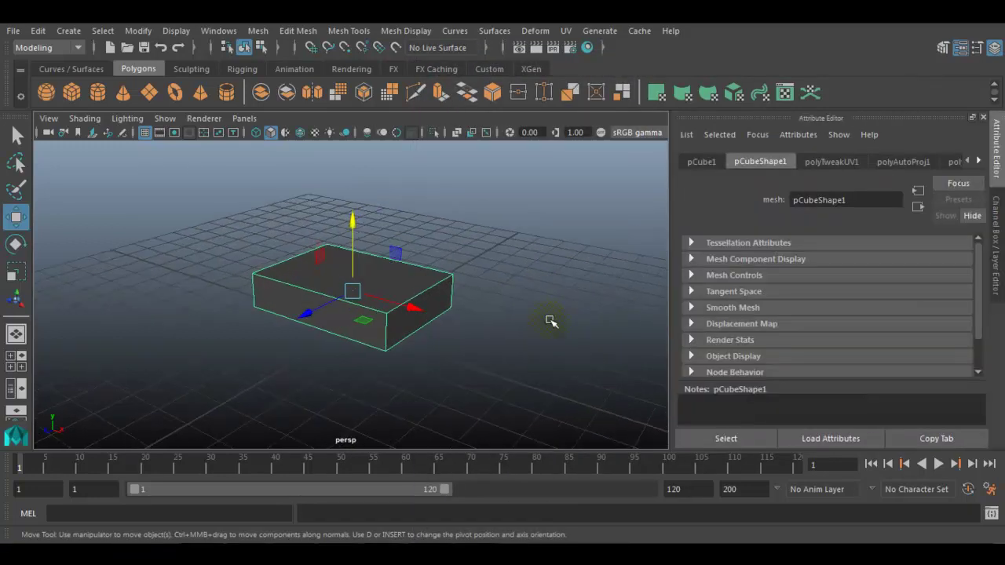
{"action": "middle_click_drag", "start_coordinate": [482, 306], "coordinate": [504, 291], "text": "alt"}
{"action": "right_click", "coordinate": [471, 276]}
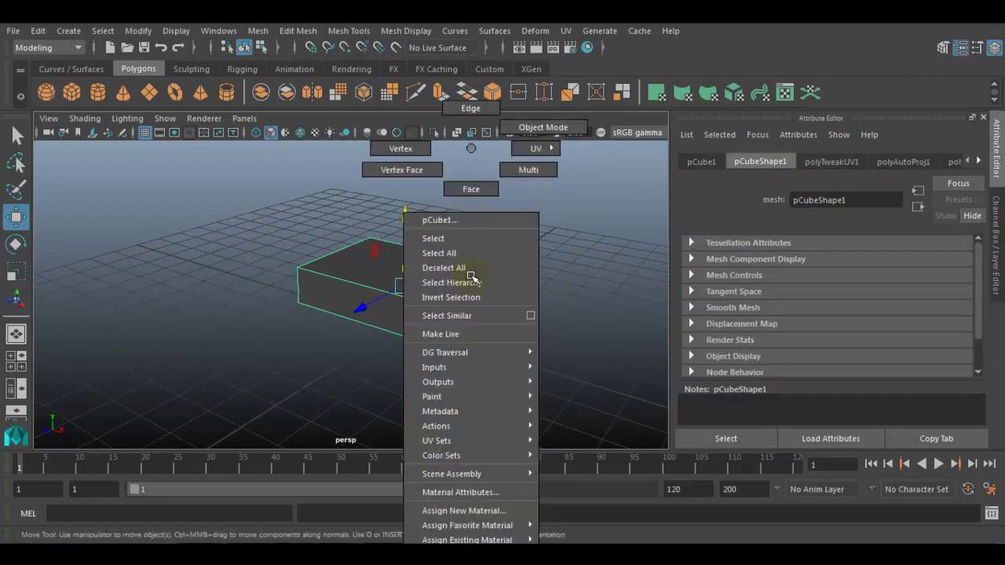
{"action": "left_click", "coordinate": [521, 493]}
{"action": "double_click", "coordinate": [821, 200]}
{"action": "type", "text": "Matchbox"}
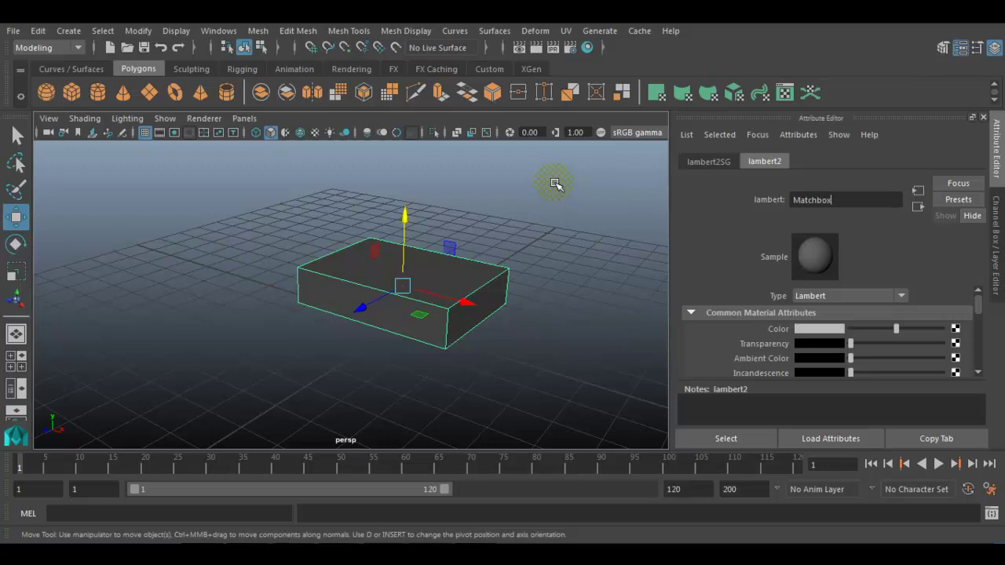
{"action": "key", "text": "Return"}
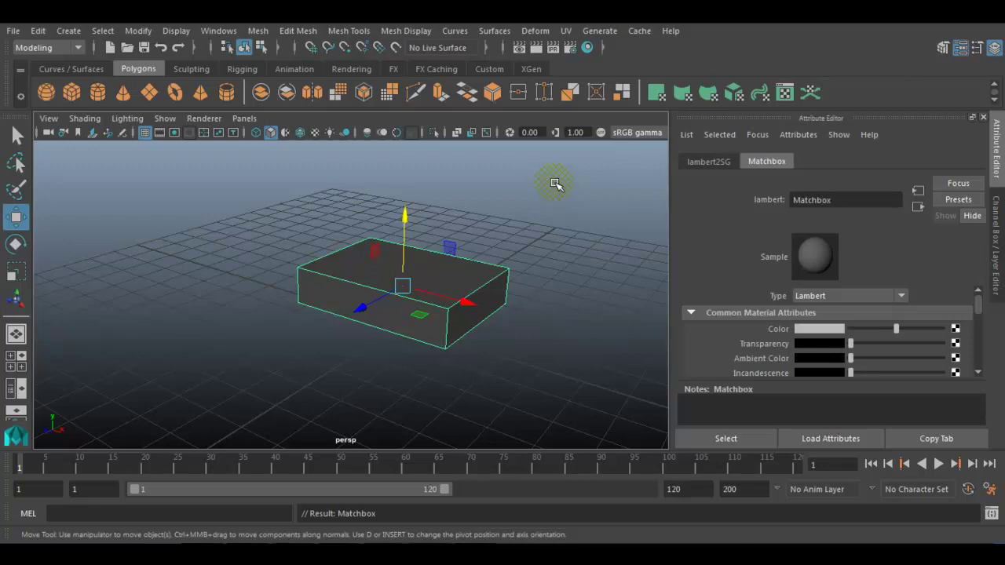
- Map the Matchbox material's Color attribute with a 2D File texture node
{"action": "middle_click_drag", "start_coordinate": [569, 316], "coordinate": [531, 294], "text": "alt"}
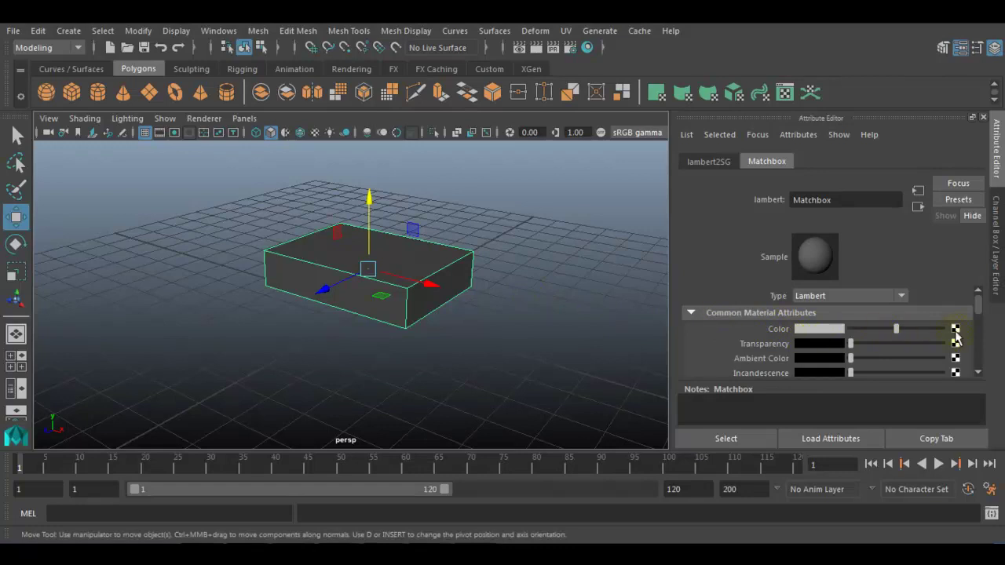
{"action": "left_click", "coordinate": [956, 331]}
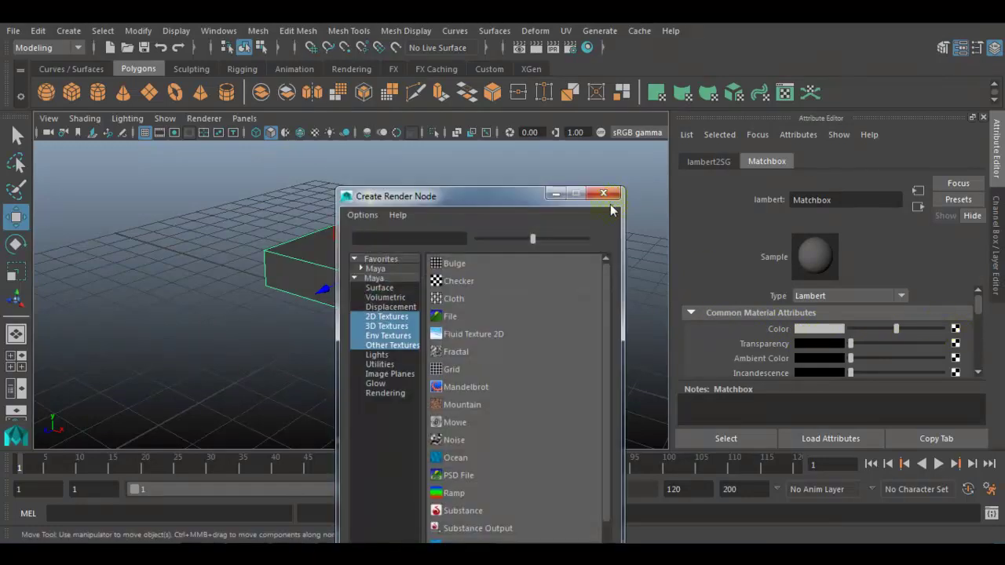
{"action": "left_click_drag", "start_coordinate": [503, 197], "coordinate": [702, 46]}
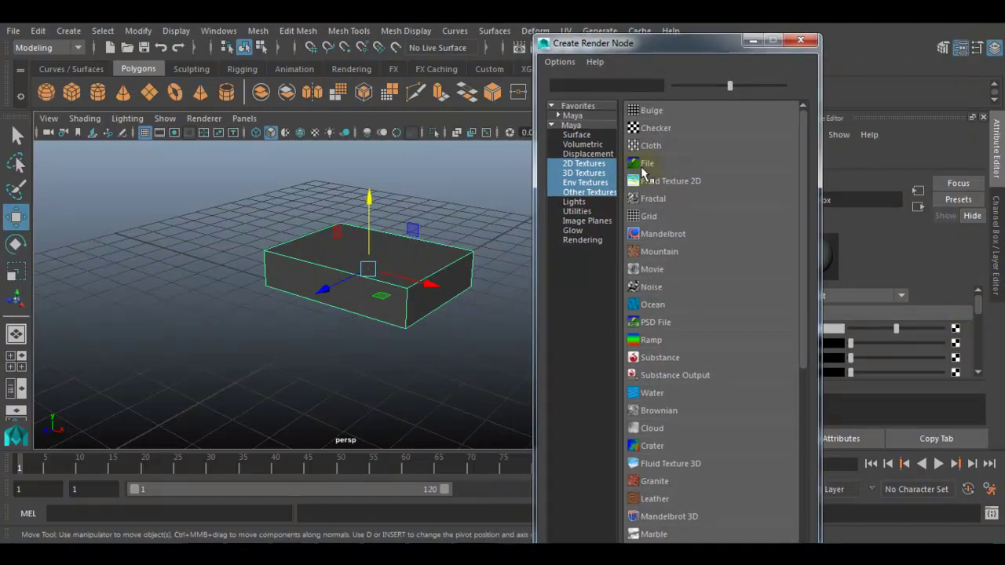
{"action": "left_click", "coordinate": [604, 164]}
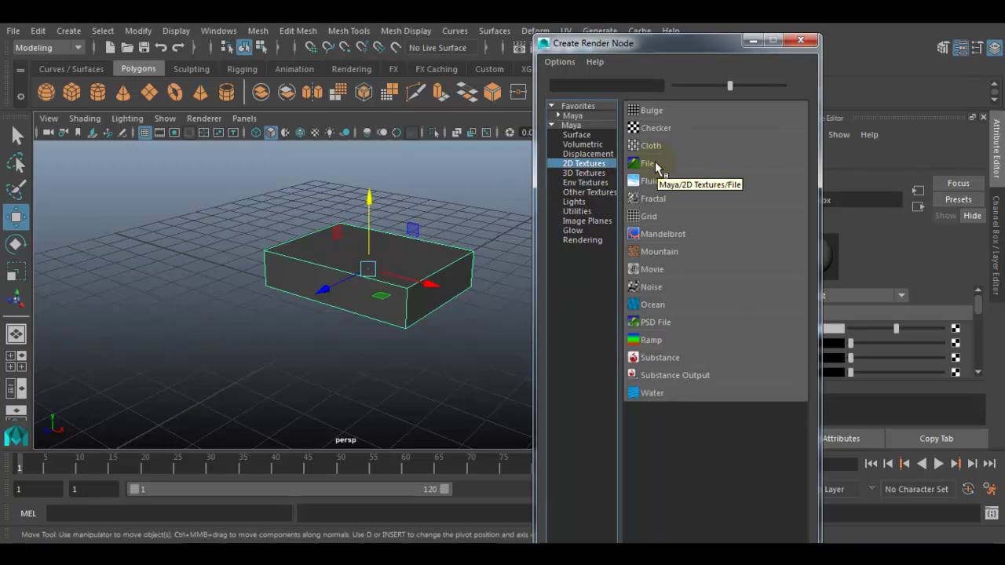
{"action": "left_click", "coordinate": [655, 162]}
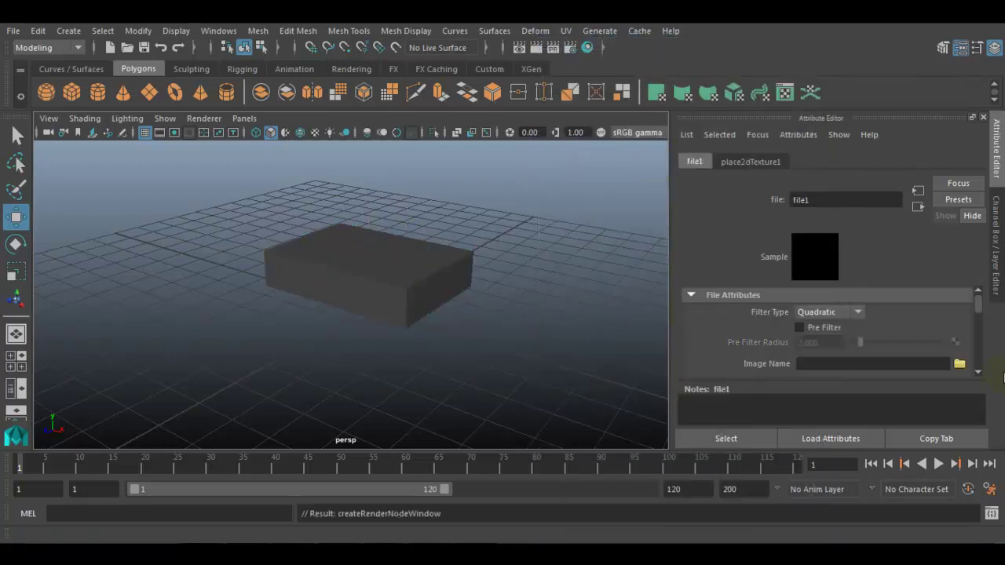
- Load Matchbox_texture.jpg from the Desktop as the file texture's image
{"action": "left_click", "coordinate": [959, 365]}
{"action": "left_click", "coordinate": [35, 113]}
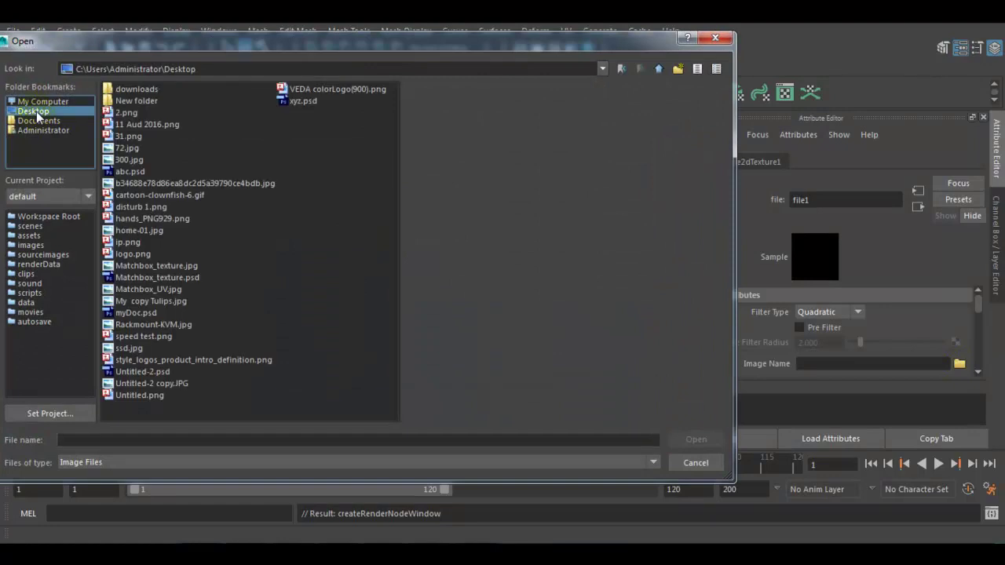
{"action": "left_click", "coordinate": [176, 194]}
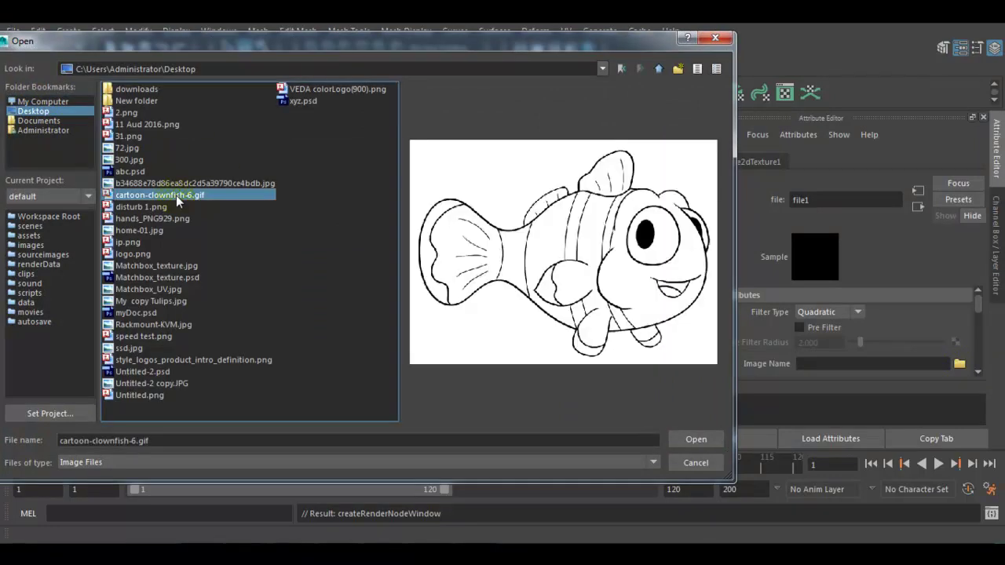
{"action": "left_click", "coordinate": [184, 267]}
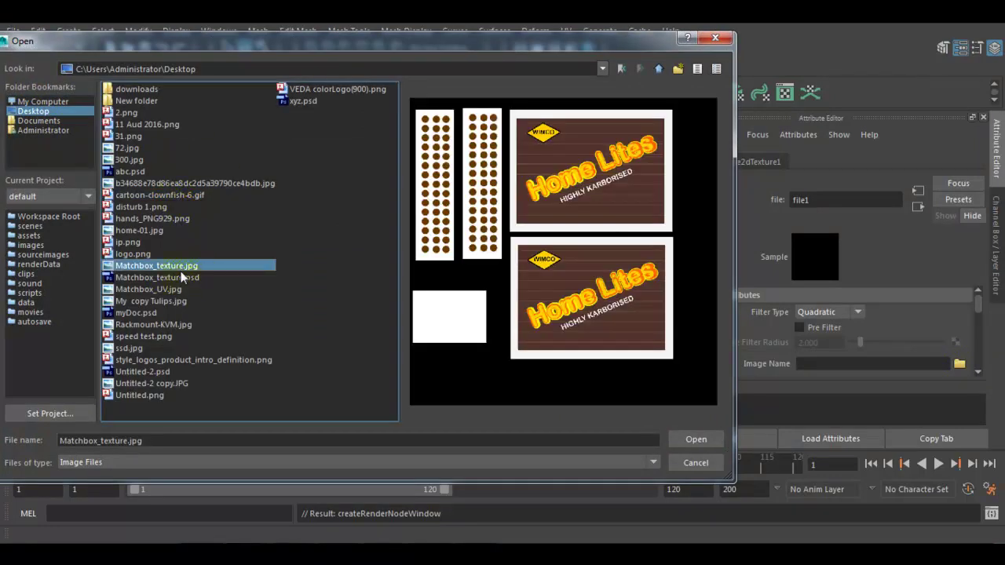
{"action": "left_click", "coordinate": [685, 439]}
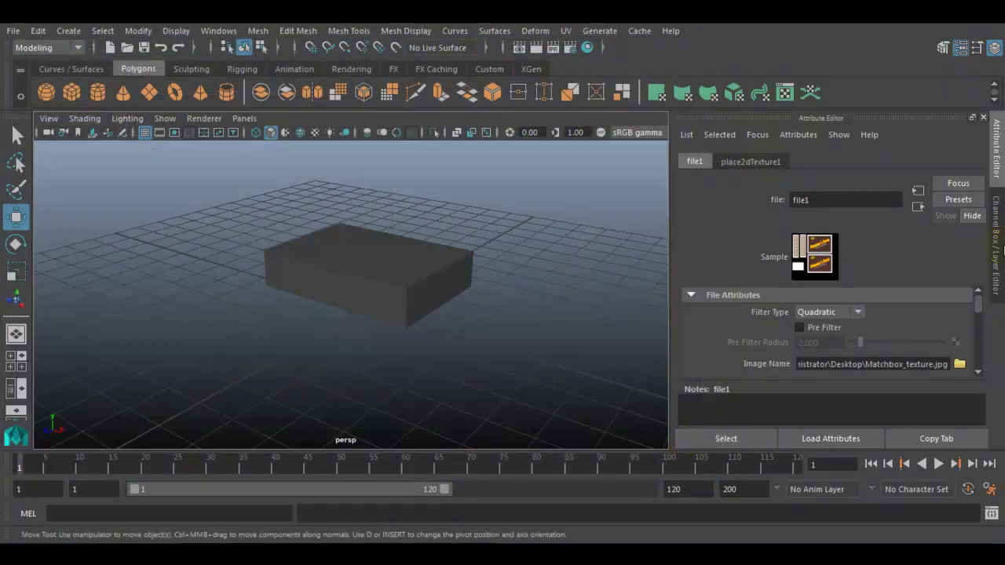
- Show the channel box, turn on textured display in the perspective view, and inspect the matchbox from several angles
{"action": "left_click", "coordinate": [999, 250]}
{"action": "left_click_drag", "start_coordinate": [696, 286], "coordinate": [591, 271], "text": "alt"}
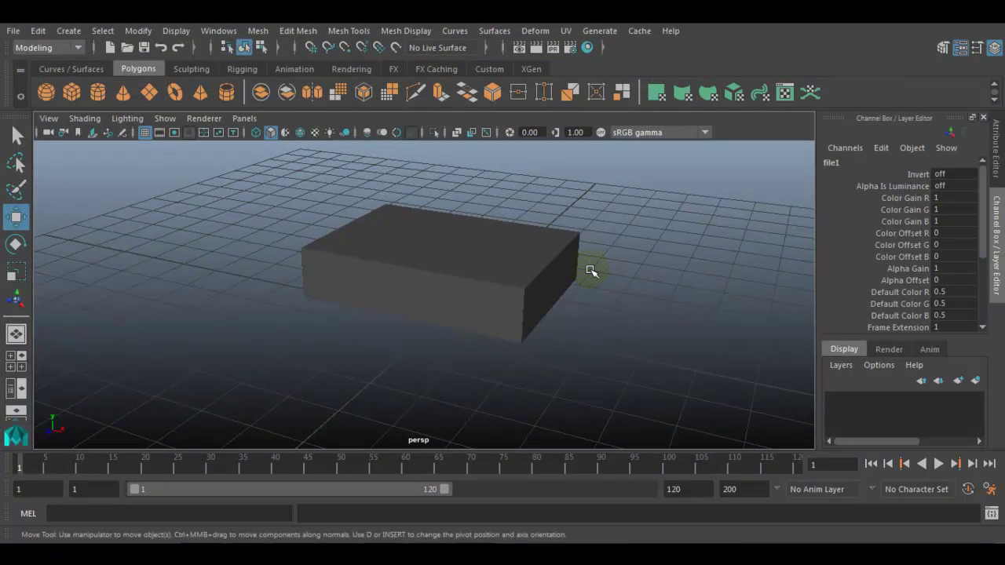
{"action": "key", "text": "6"}
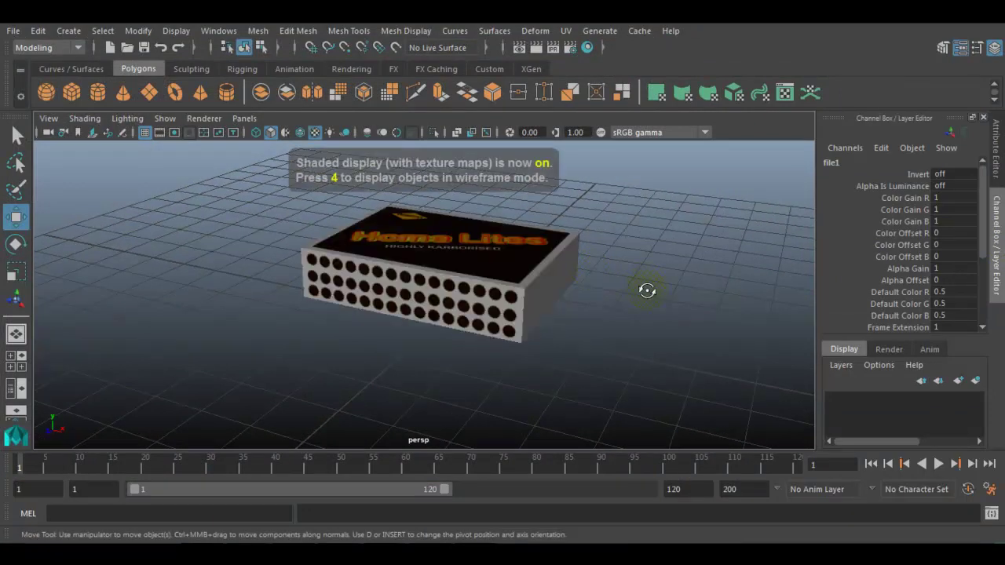
{"action": "left_click_drag", "start_coordinate": [610, 227], "coordinate": [458, 338], "text": "alt"}
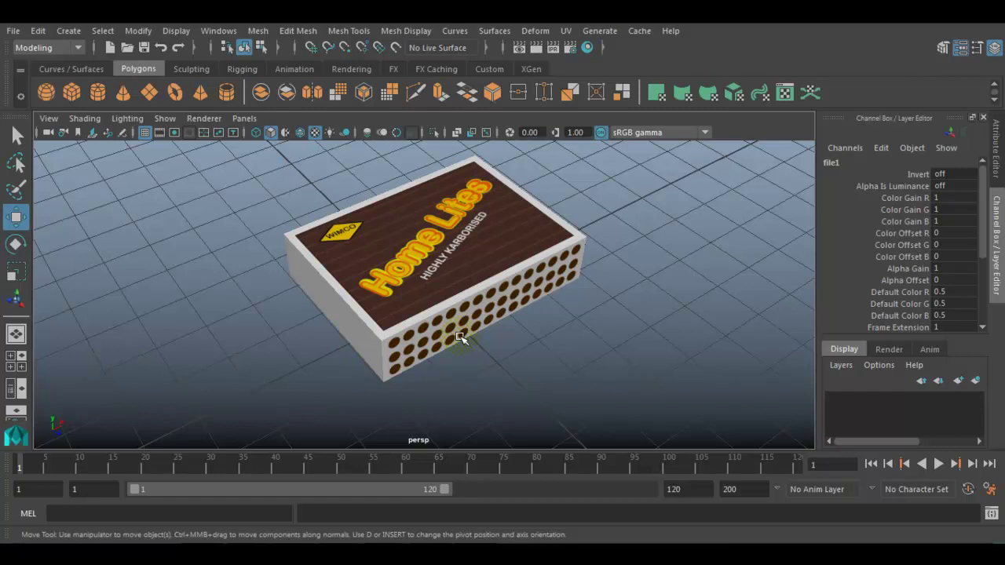
{"action": "scroll", "coordinate": [460, 338], "scroll_direction": "down", "scroll_amount": 5}
{"action": "left_click_drag", "start_coordinate": [534, 314], "coordinate": [547, 359], "text": "alt"}
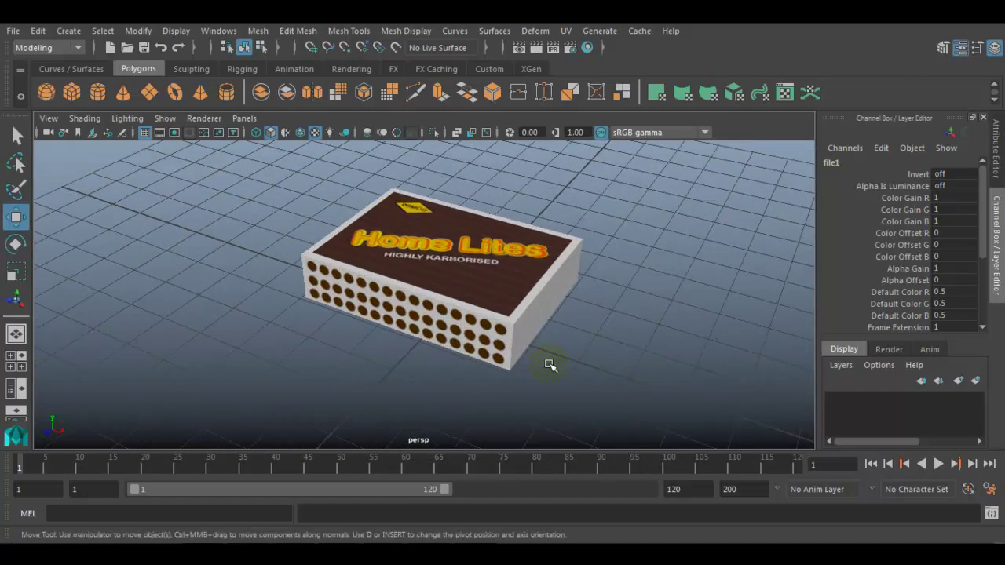